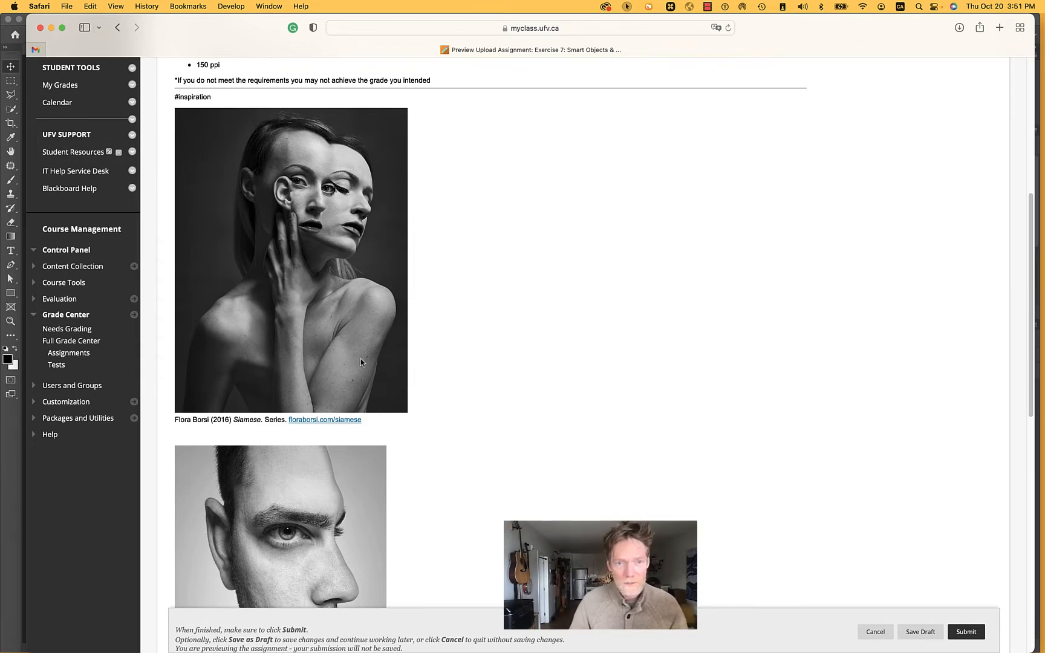
Review the assignment's inspiration portraits, photo-combination options A and B, and submission requirements
scroll(361, 363, down, 5)
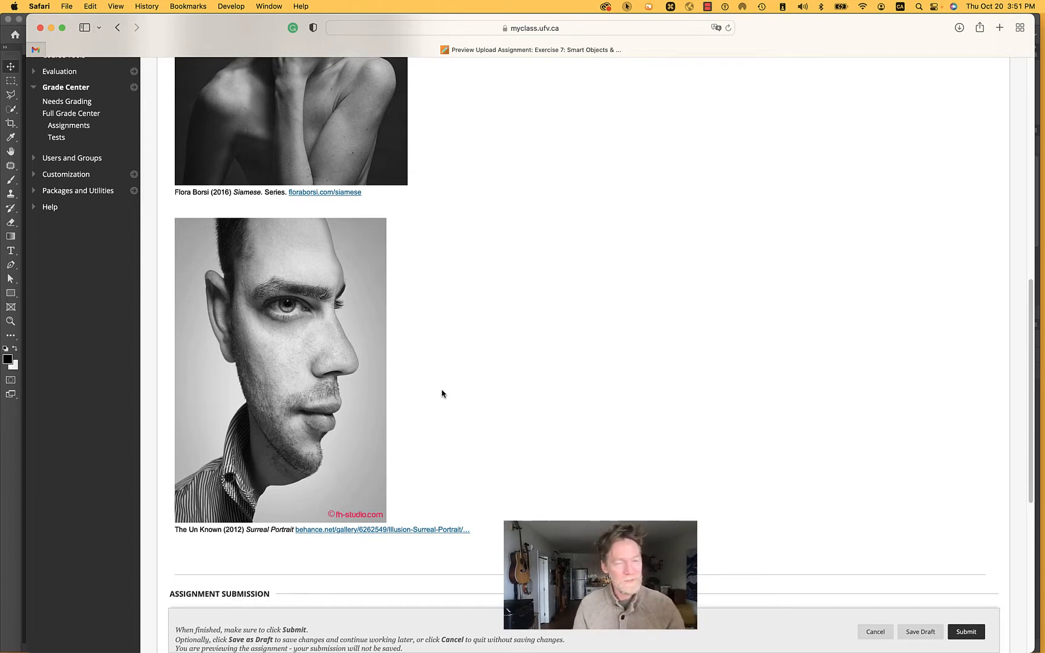
scroll(441, 394, up, 5)
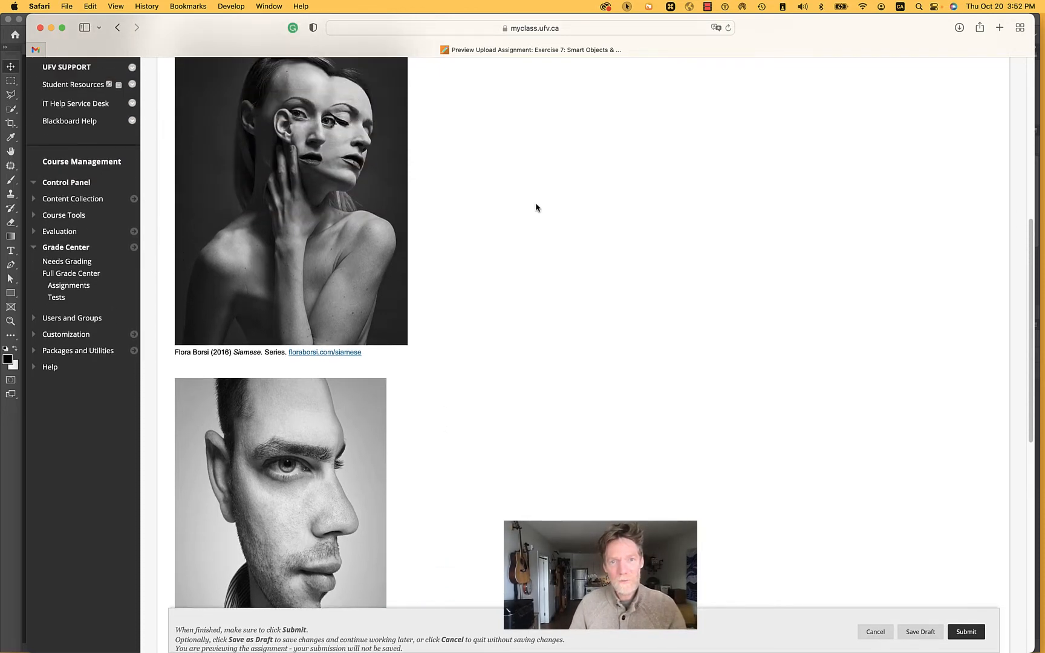
scroll(536, 208, up, 7)
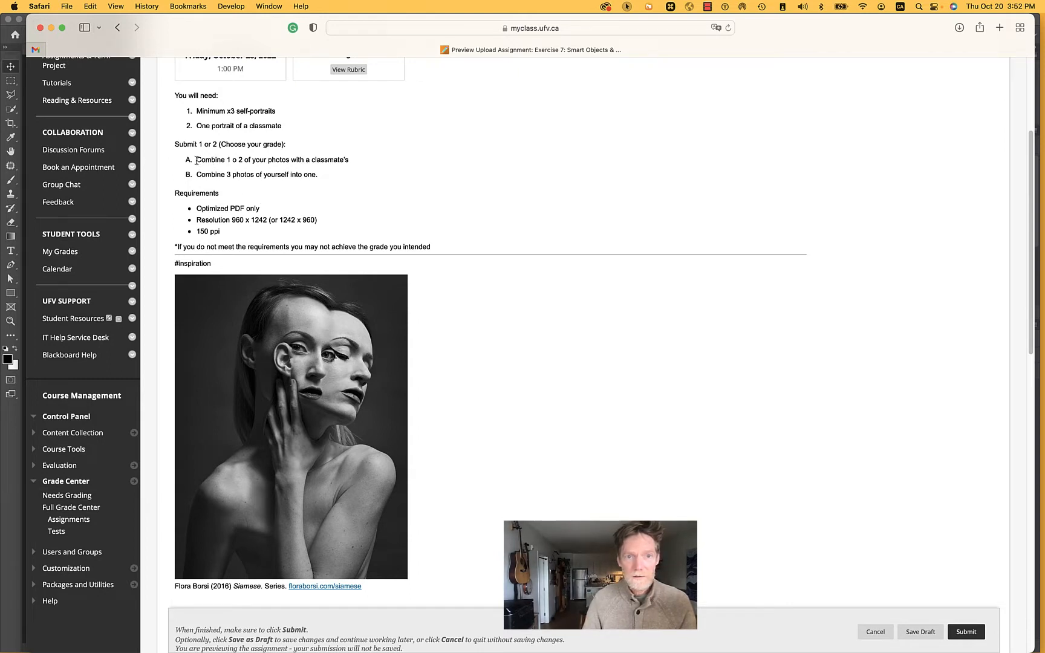
drag(196, 160, 362, 169)
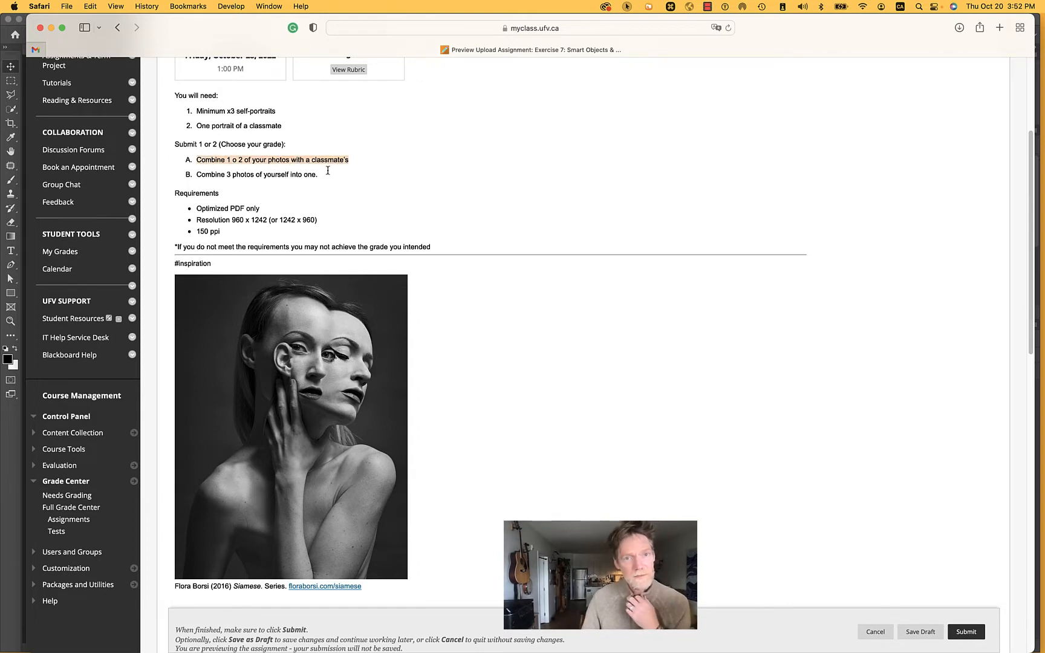
drag(196, 175, 334, 176)
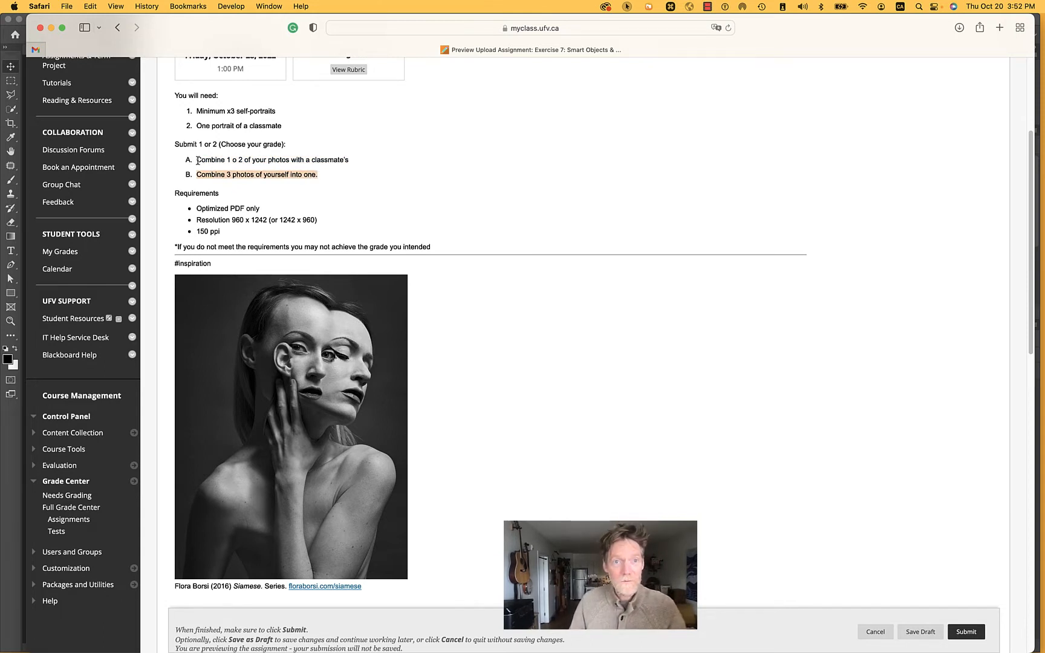
drag(196, 161, 361, 163)
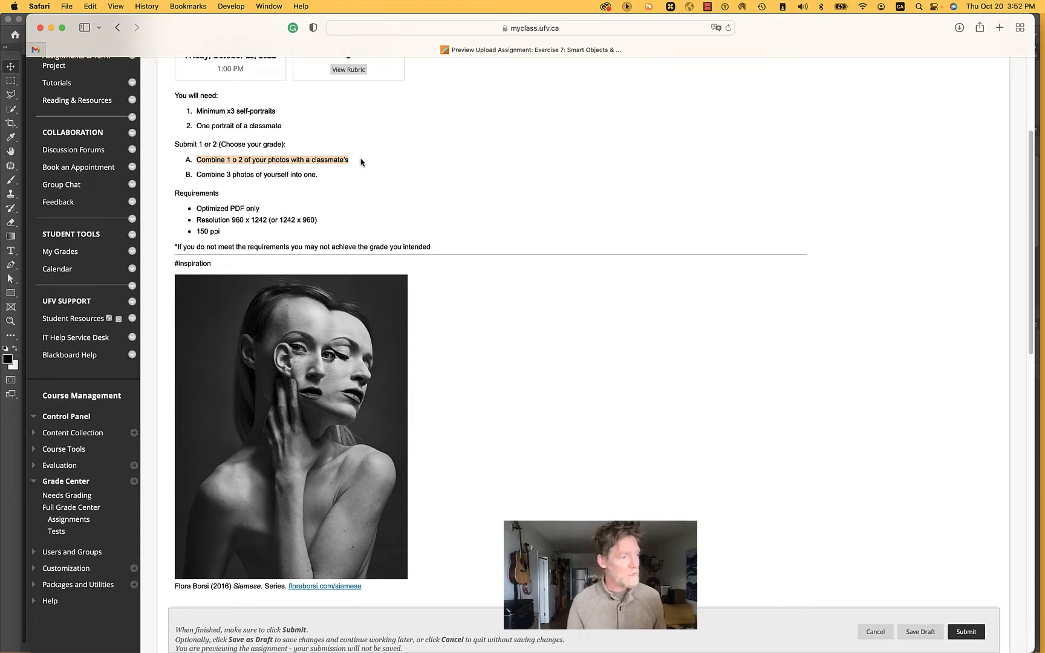
scroll(361, 163, up, 1)
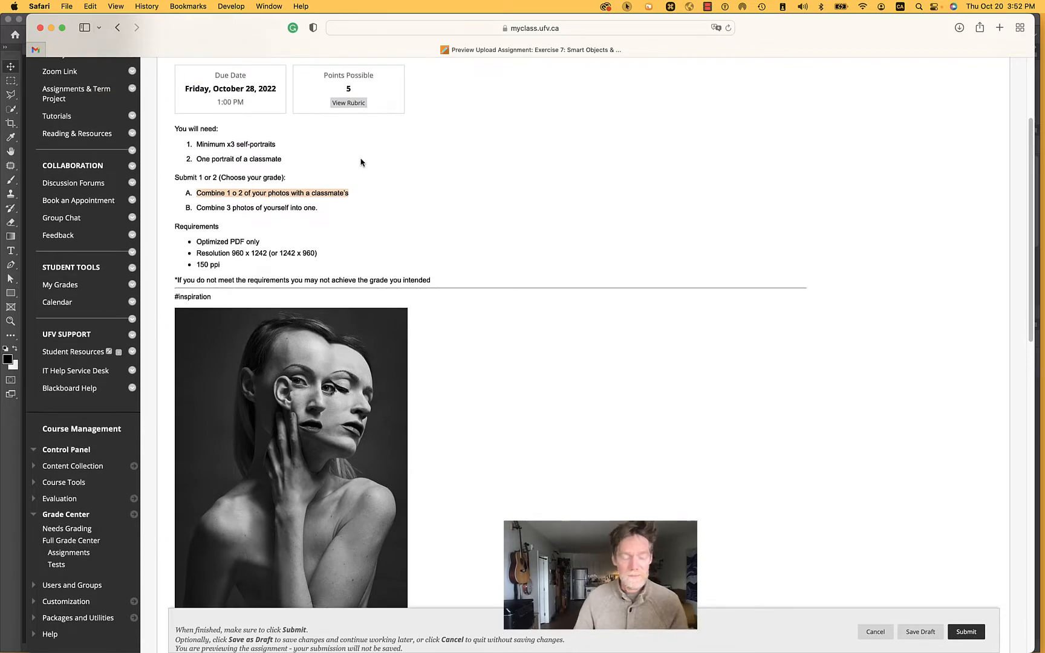
Switch to Photoshop and activate the Object Selection Tool
key(super+Tab)
key(super+Tab)
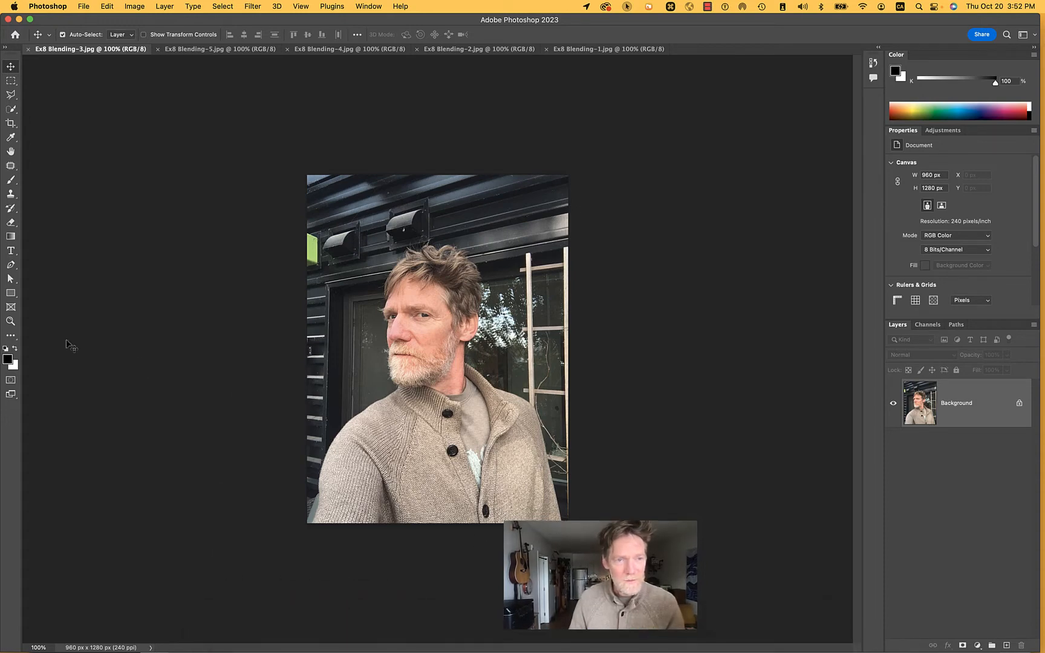
click(10, 337)
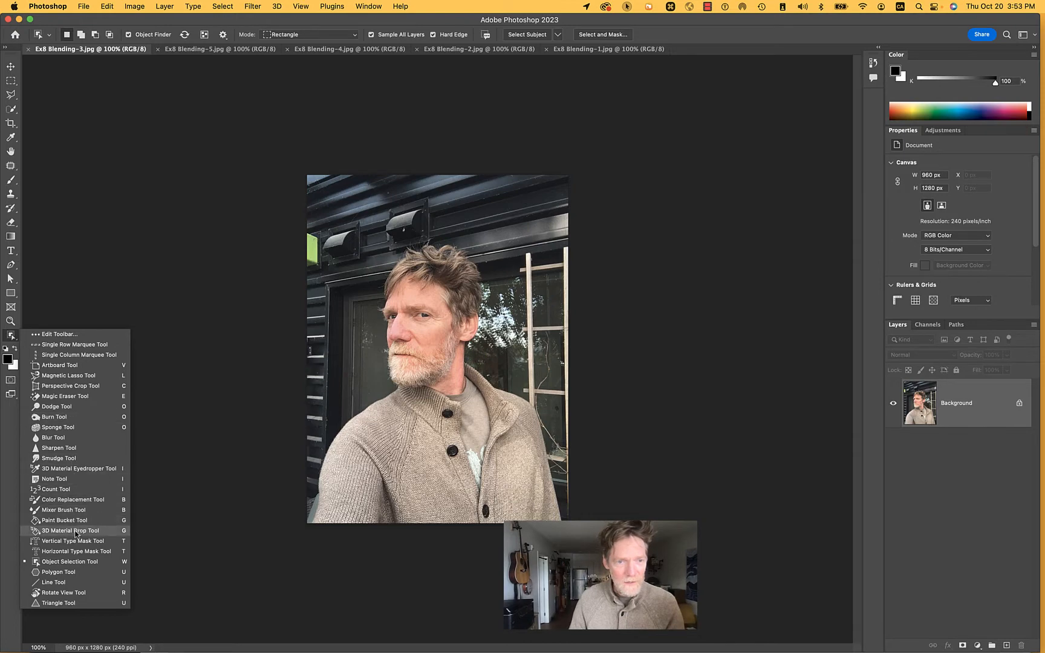
click(76, 564)
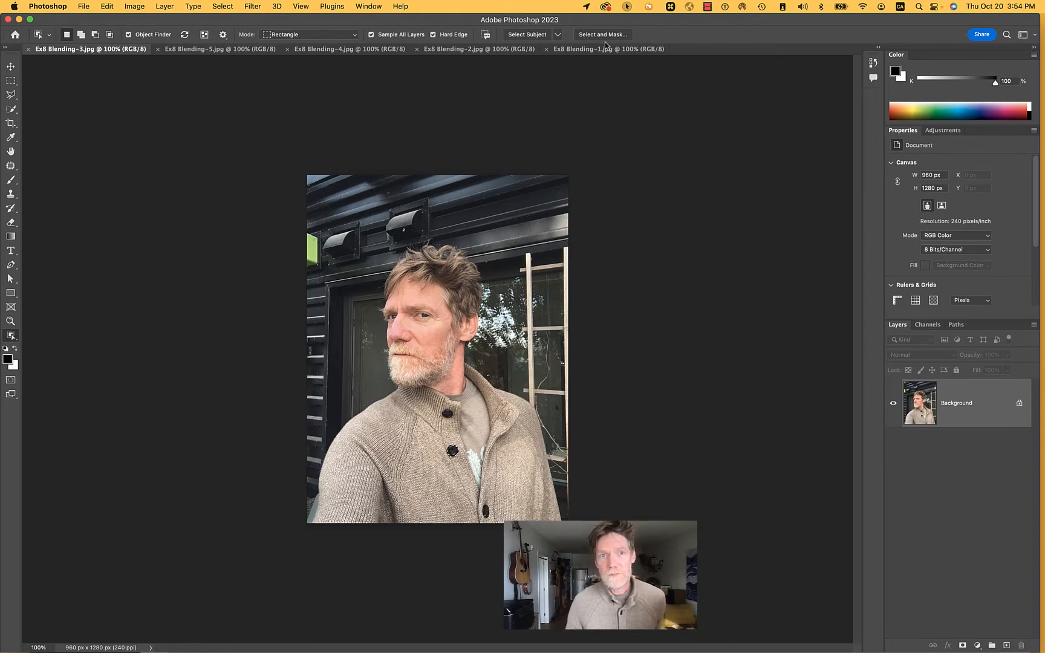
Arrange the open Ex8 Blending images in a 4-up layout and group Ex8 Blending-5.jpg with Ex8 Blending-2.jpg
click(369, 7)
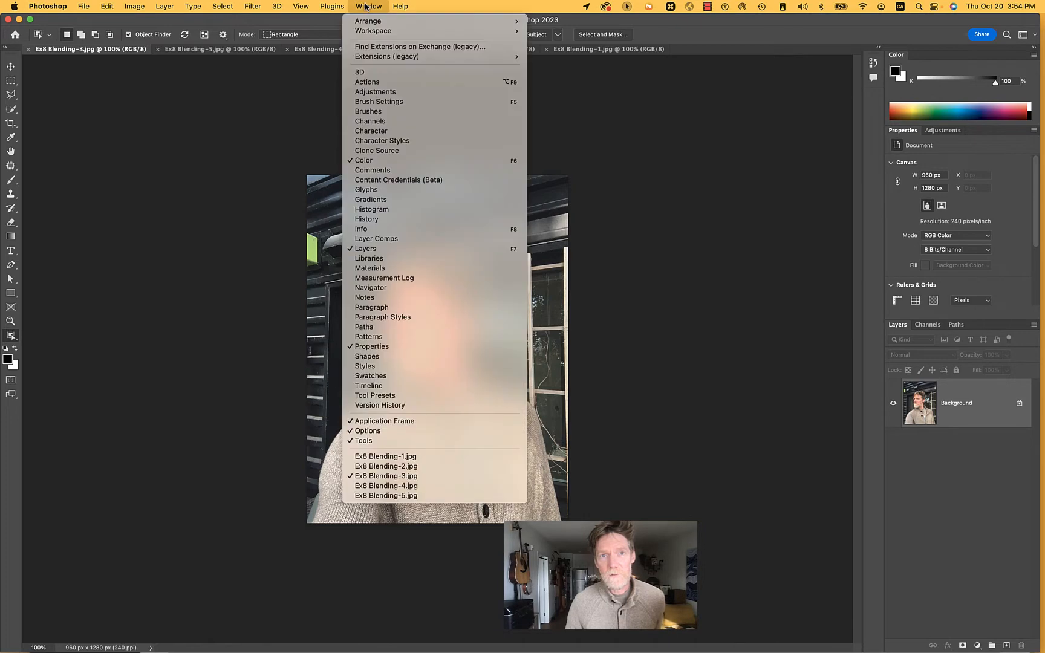
mouse_move(370, 22)
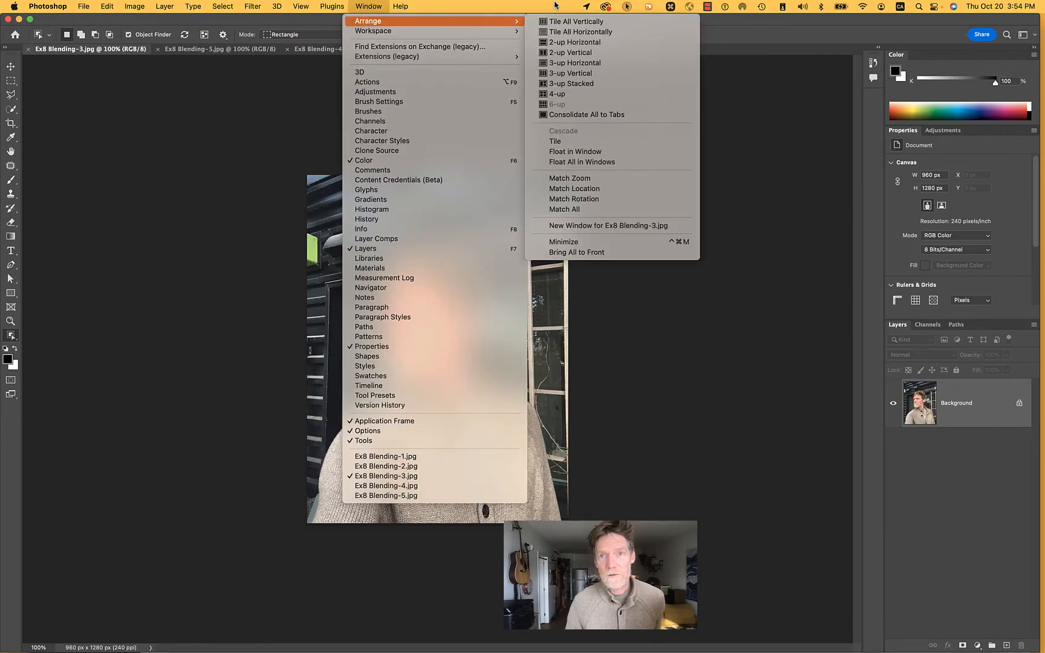
click(628, 6)
click(633, 22)
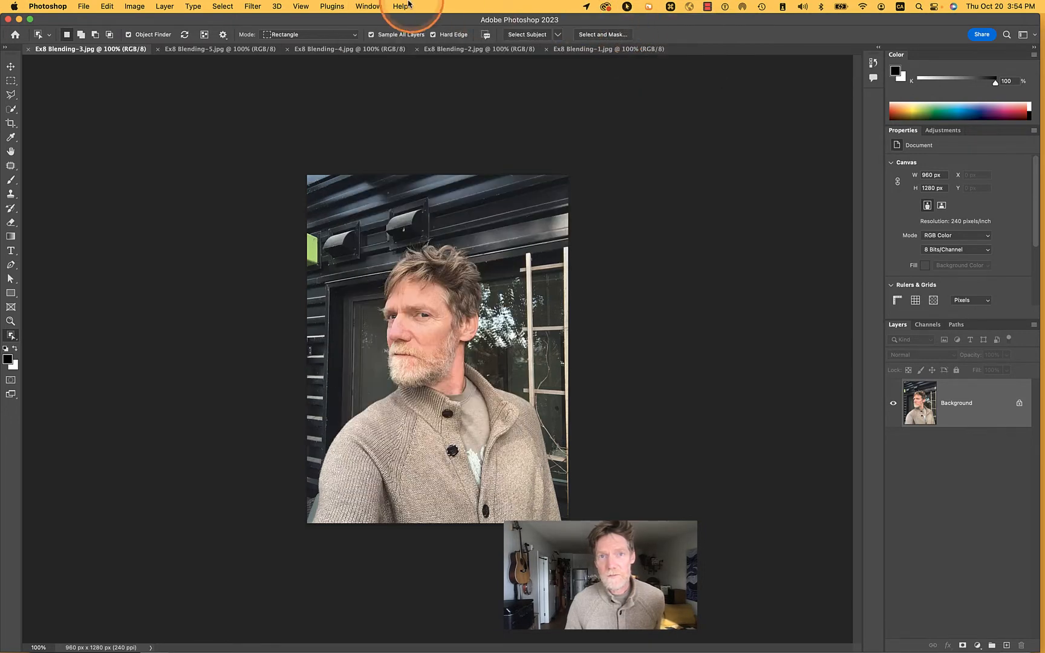
click(369, 7)
mouse_move(370, 21)
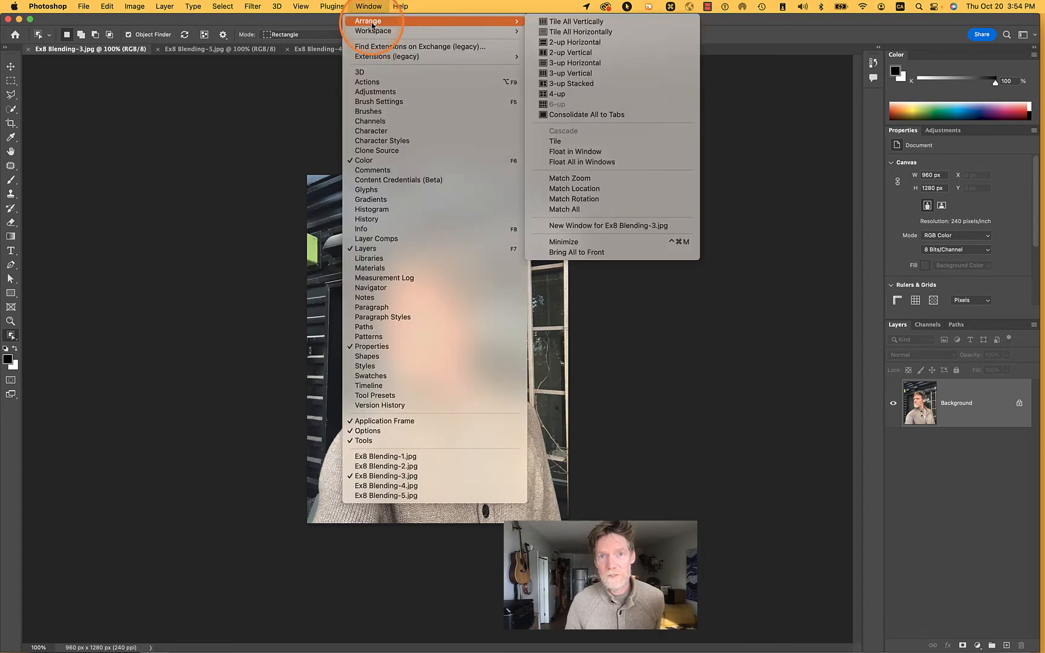
click(556, 94)
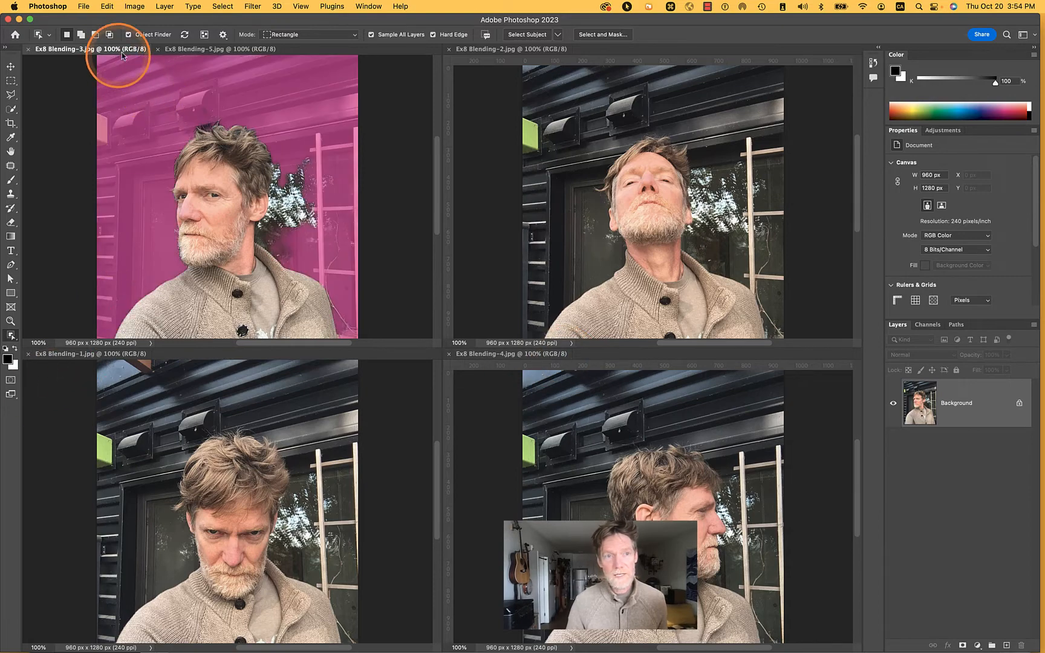
click(182, 51)
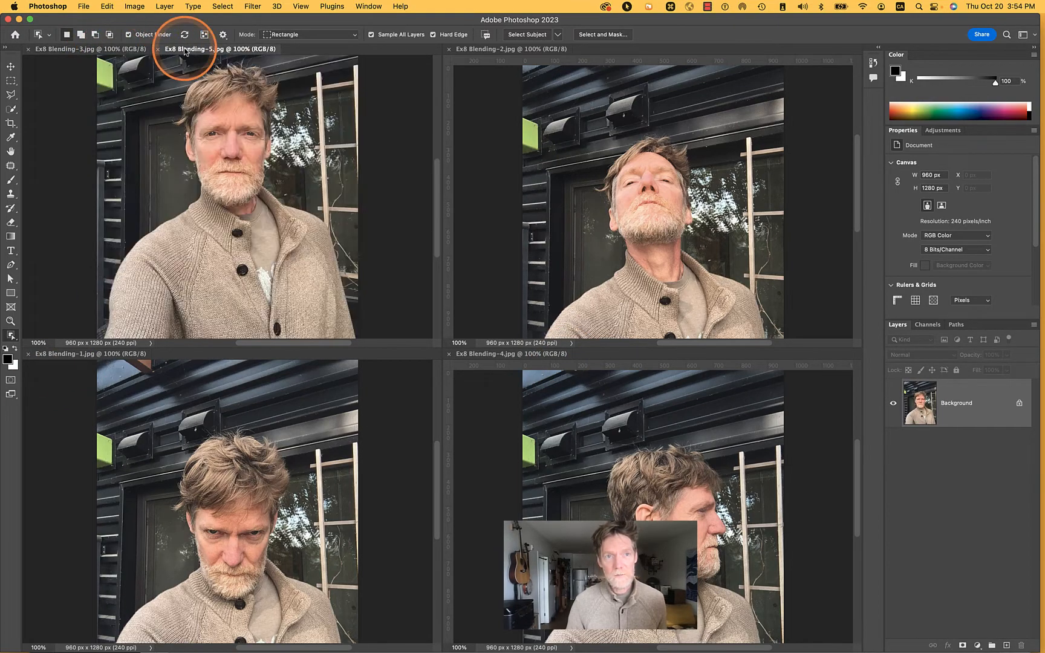
drag(179, 50, 507, 51)
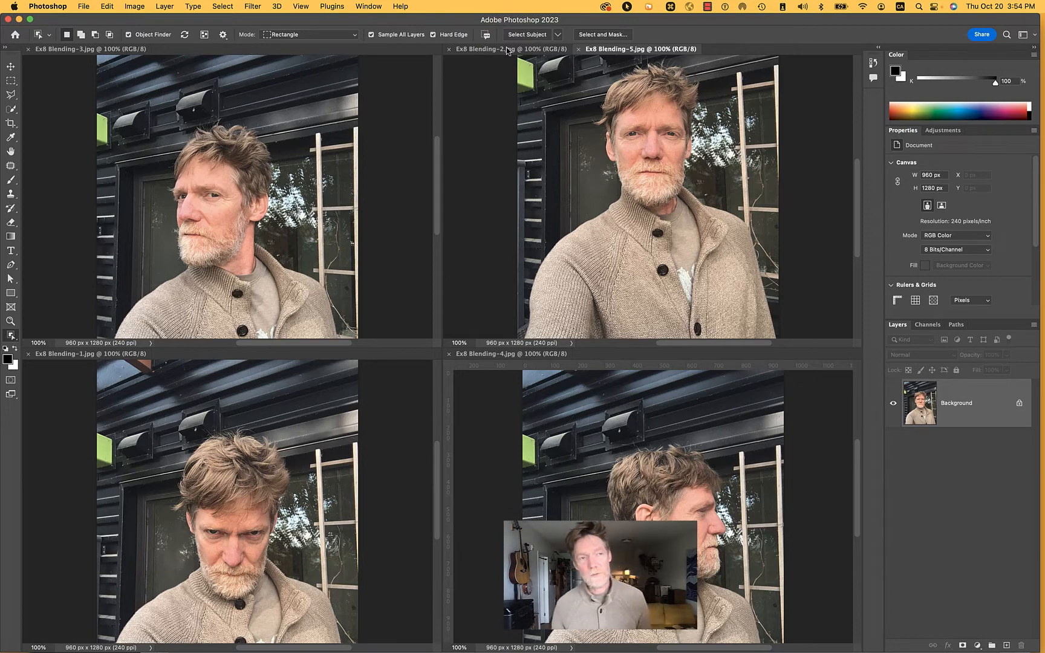
Close all five open Ex8 Blending images
drag(372, 53, 443, 50)
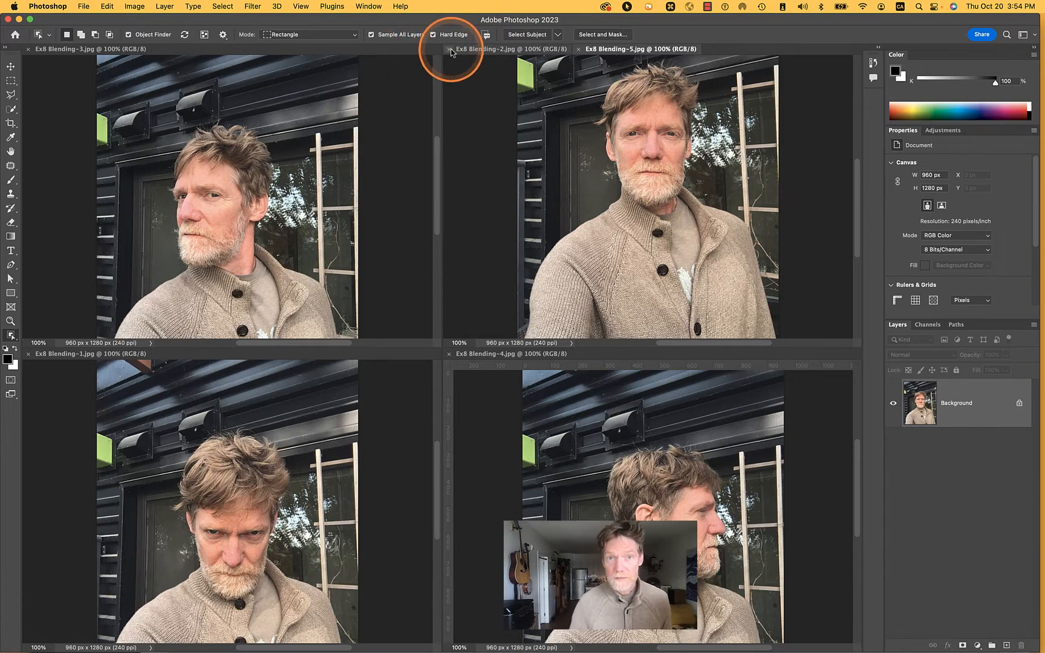
click(447, 50)
click(448, 50)
click(449, 49)
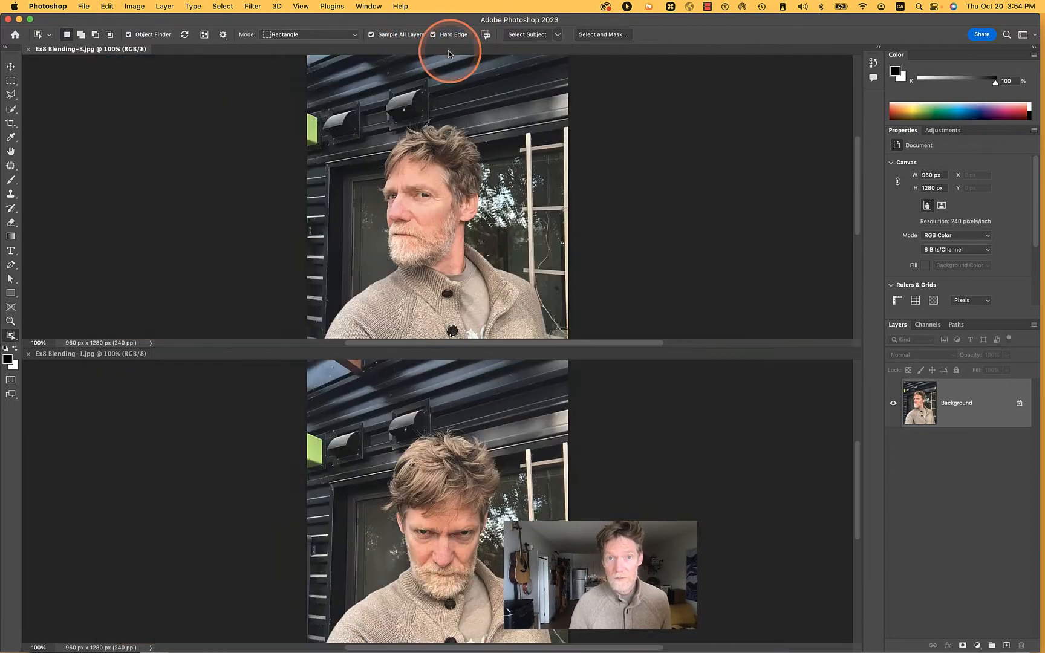
click(29, 49)
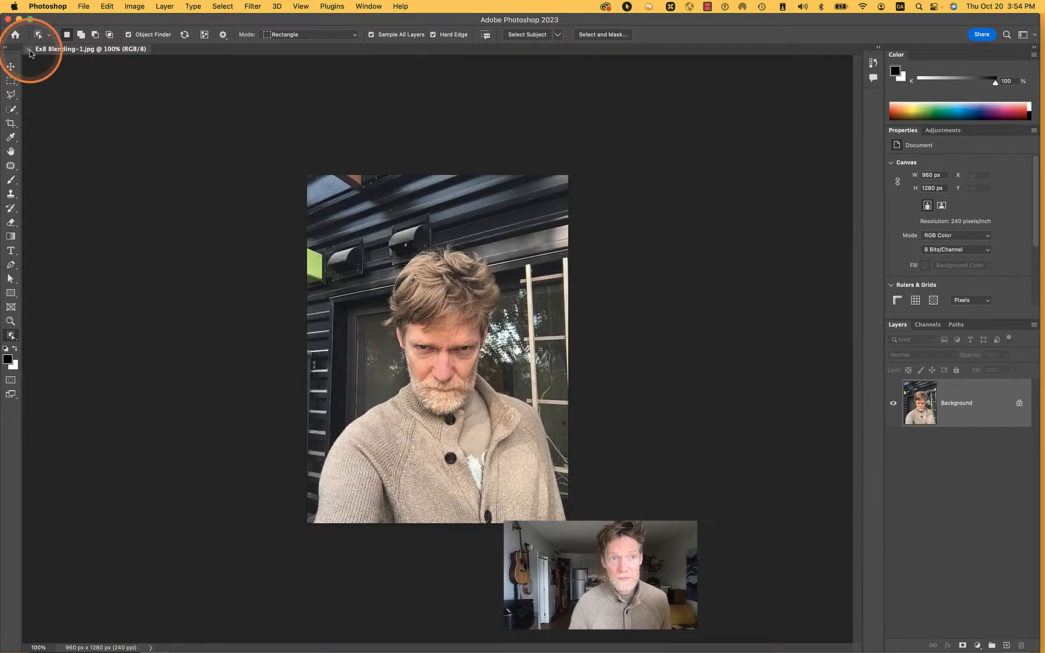
click(29, 49)
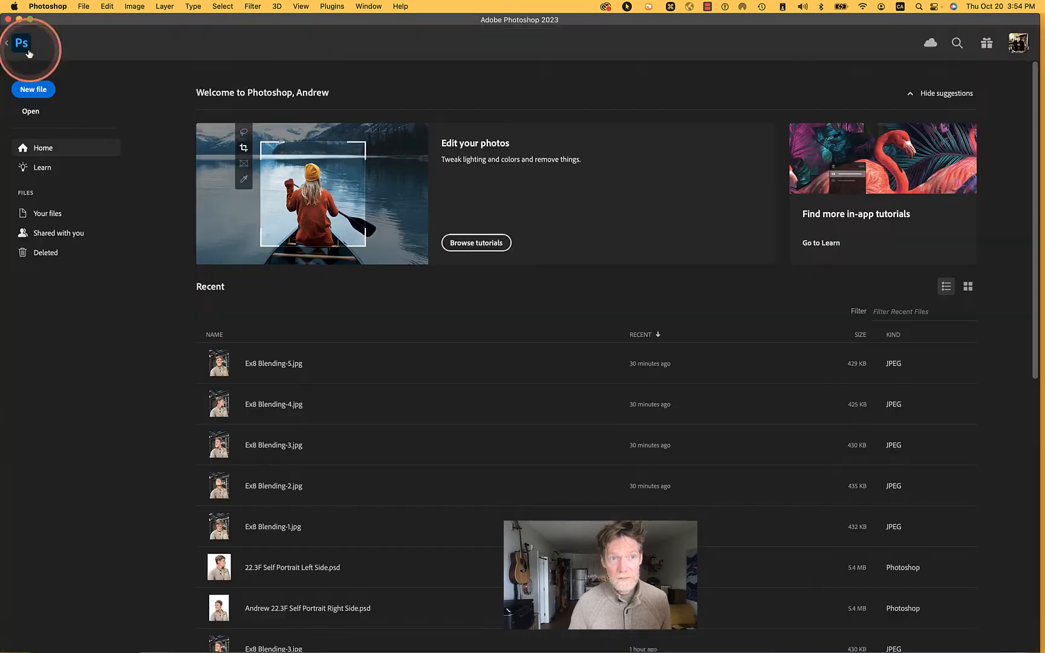
Start opening a file and browse to UFV Sudo > 22.3F > GD157 > Exercises > 7 Smart Object & Adjustment Layers
click(78, 7)
click(89, 10)
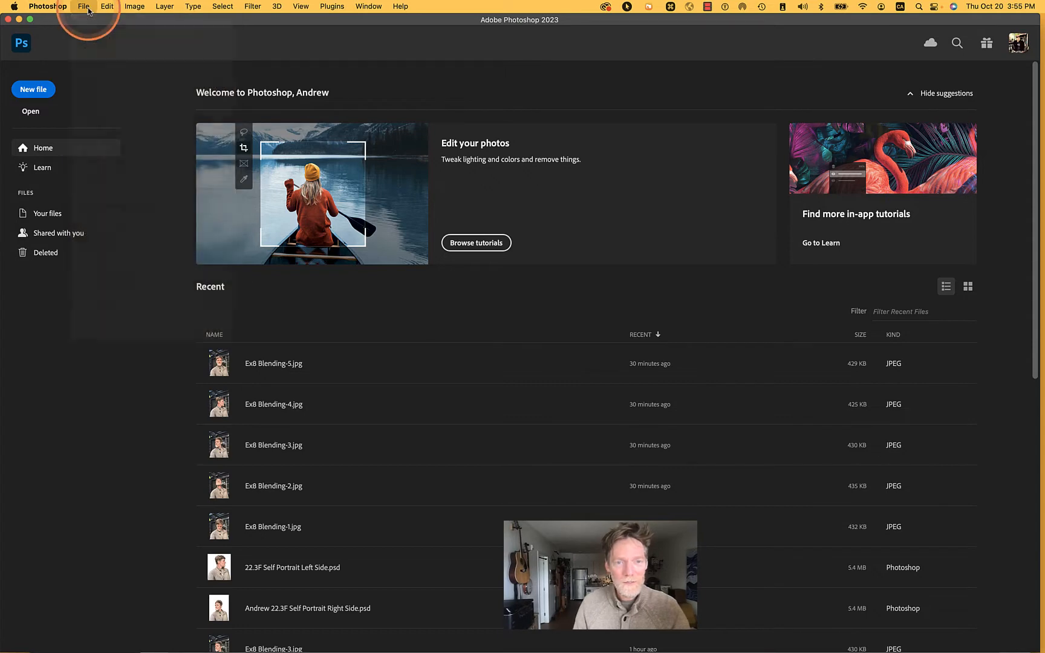
click(88, 10)
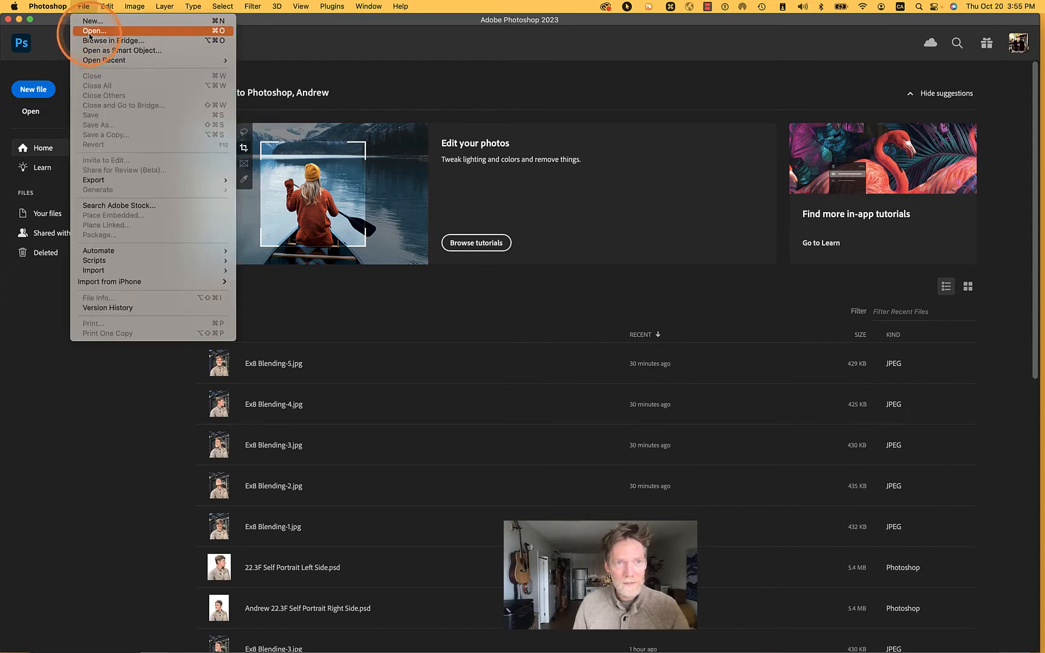
click(90, 31)
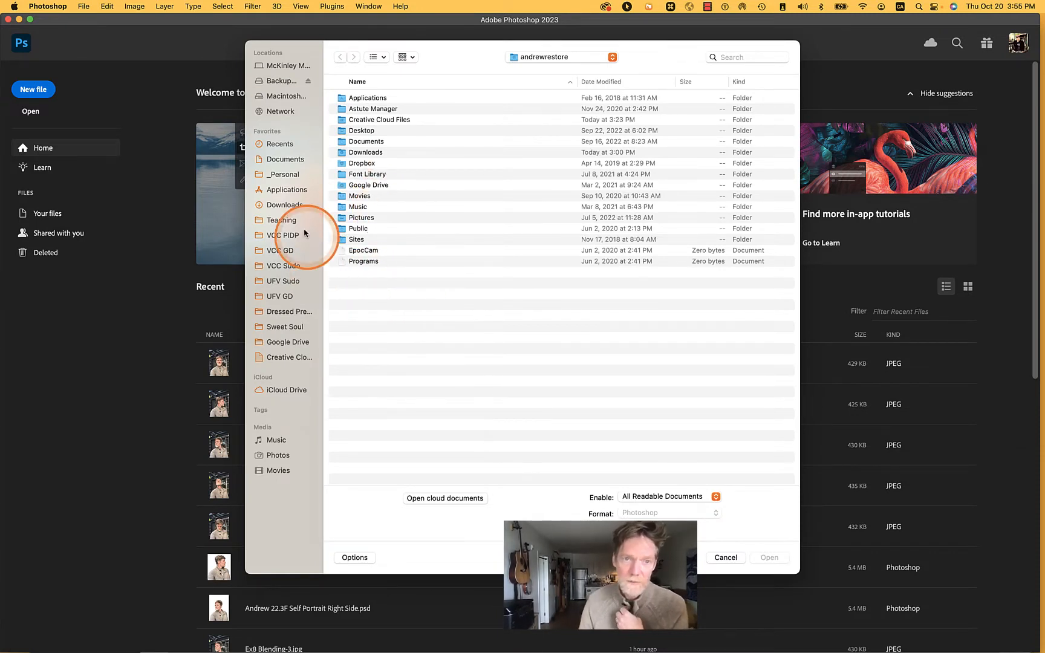
click(279, 281)
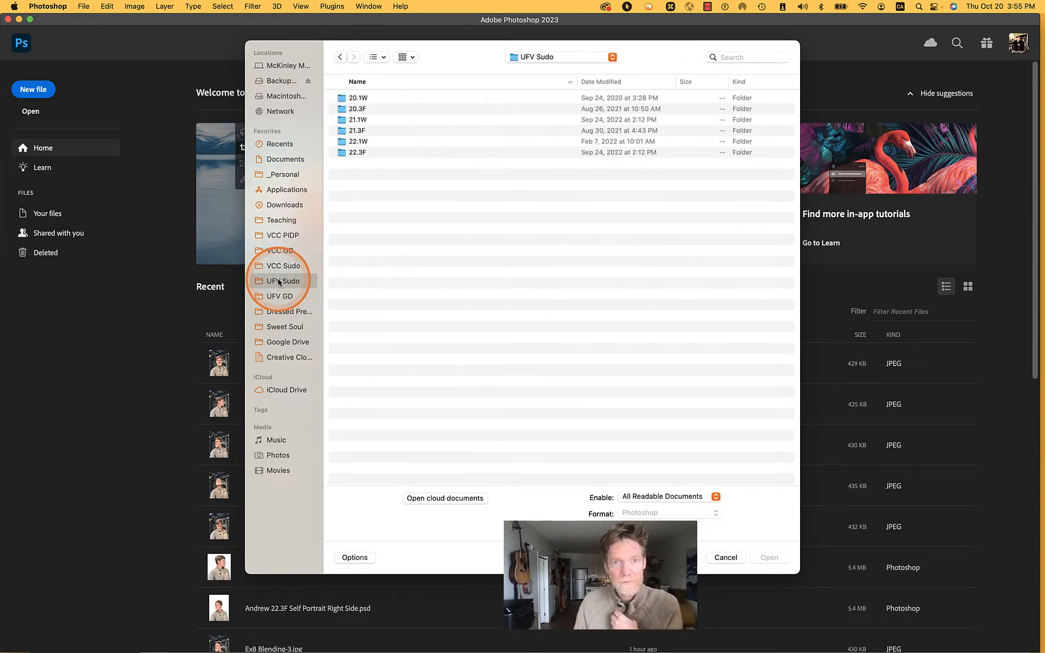
double_click(355, 153)
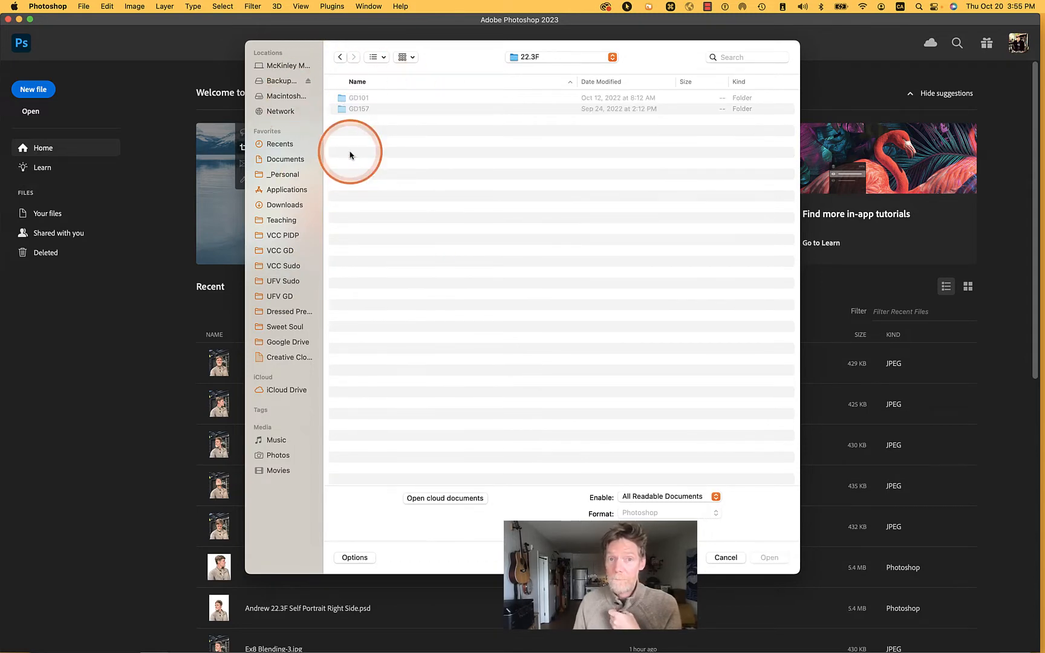
double_click(344, 110)
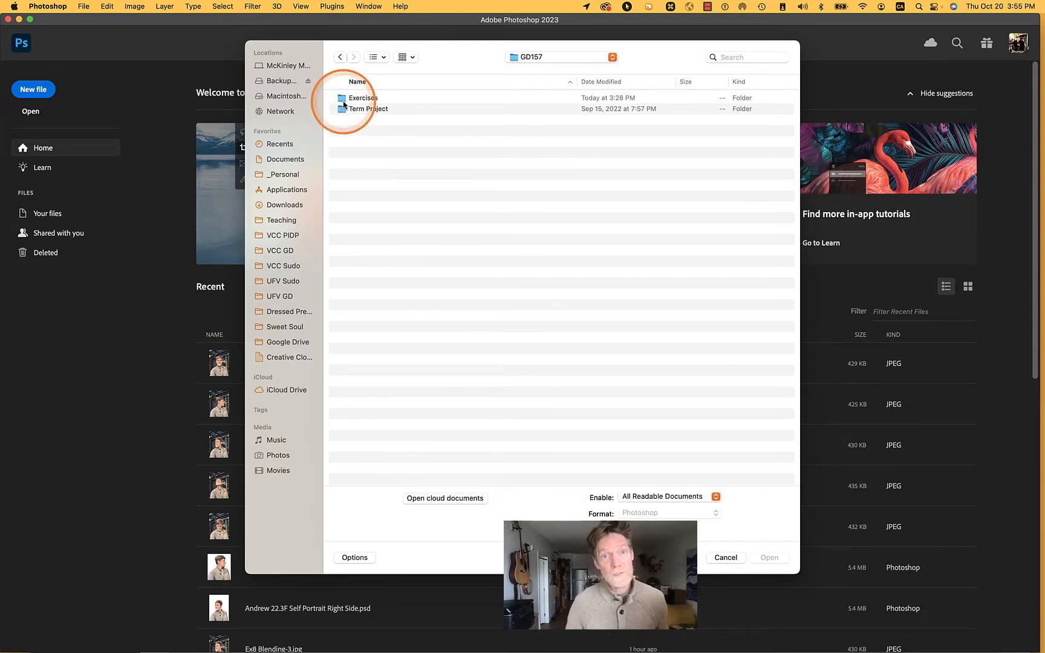
double_click(342, 99)
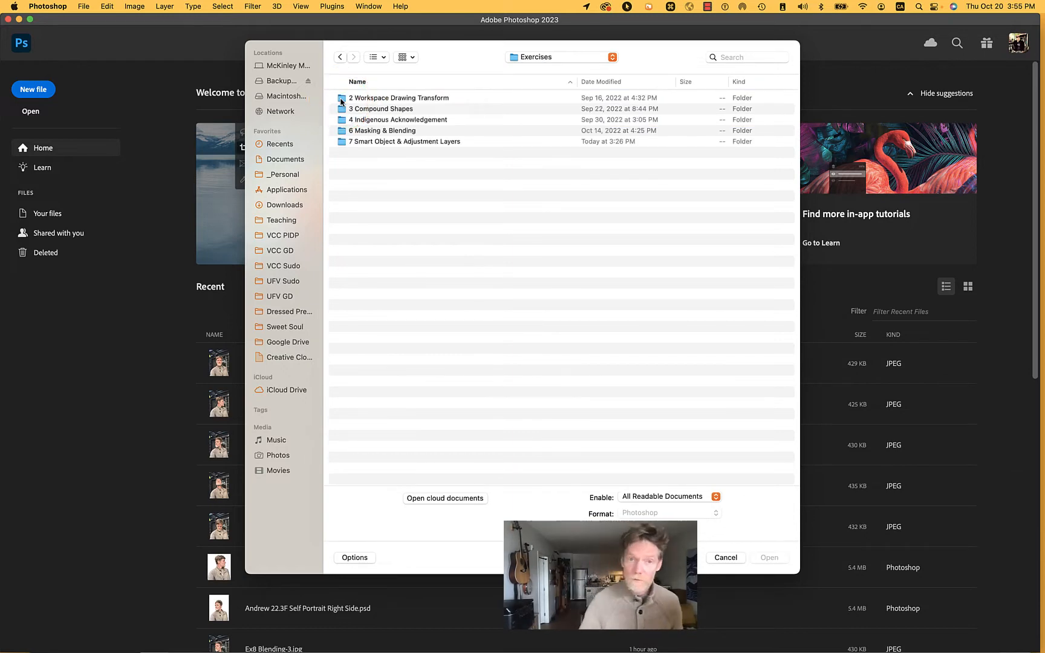
click(340, 143)
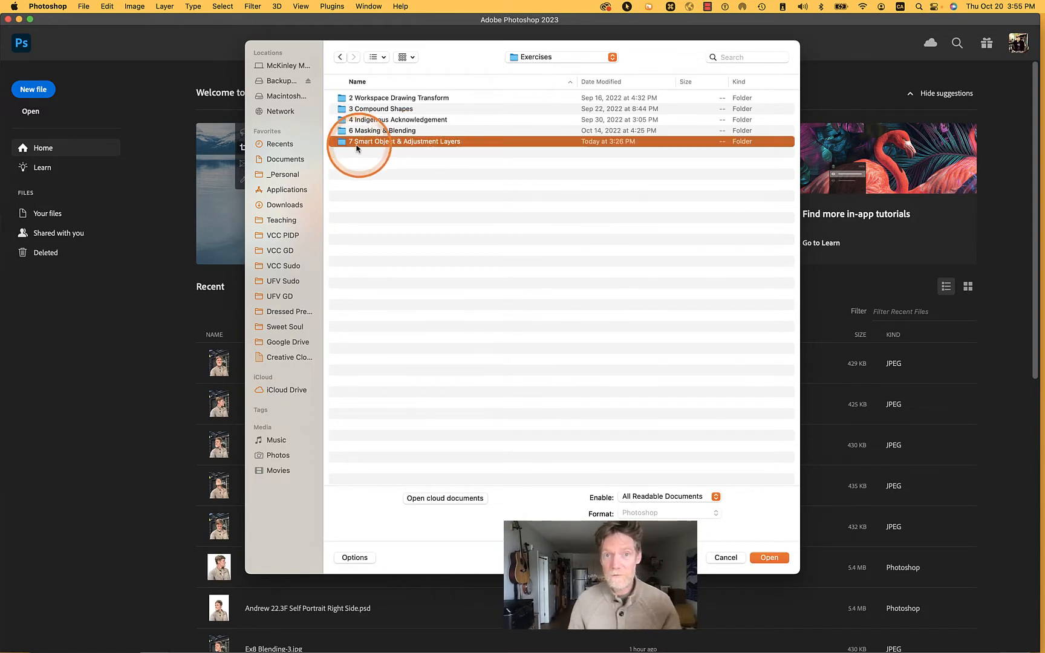
click(342, 145)
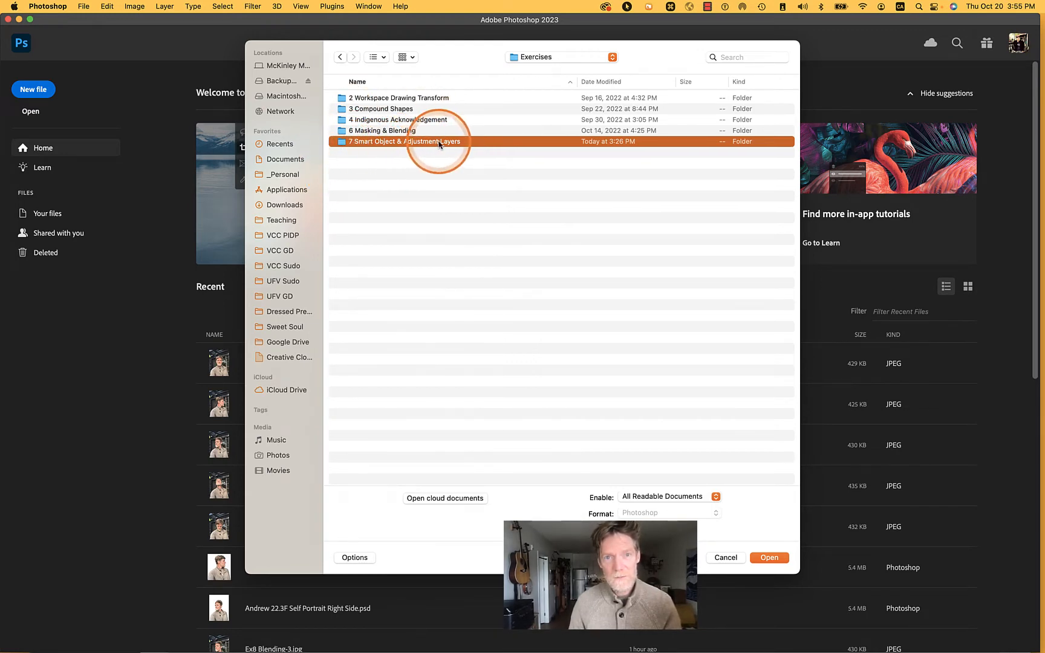
double_click(339, 145)
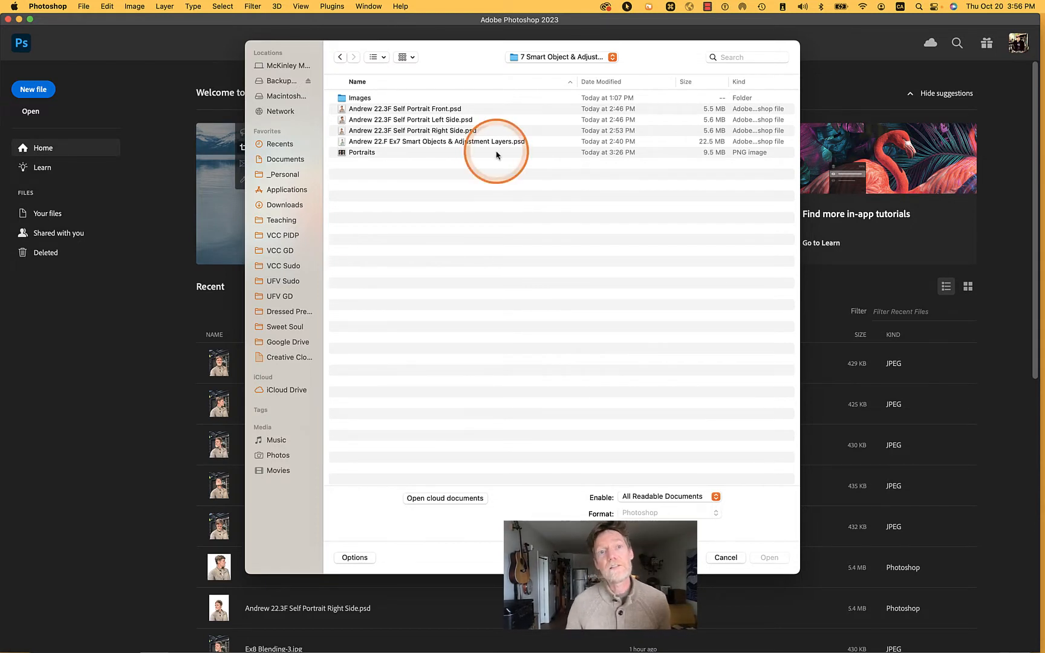
Open the 22.3F Self Portrait Front PSD and select its portrait layer's mask
click(430, 110)
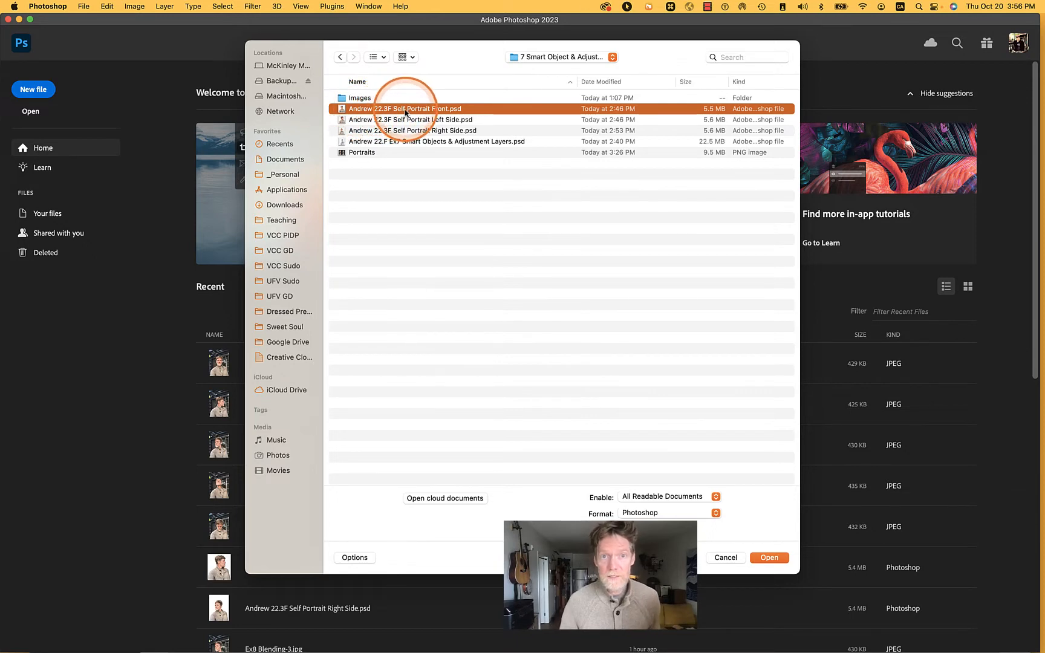
click(342, 111)
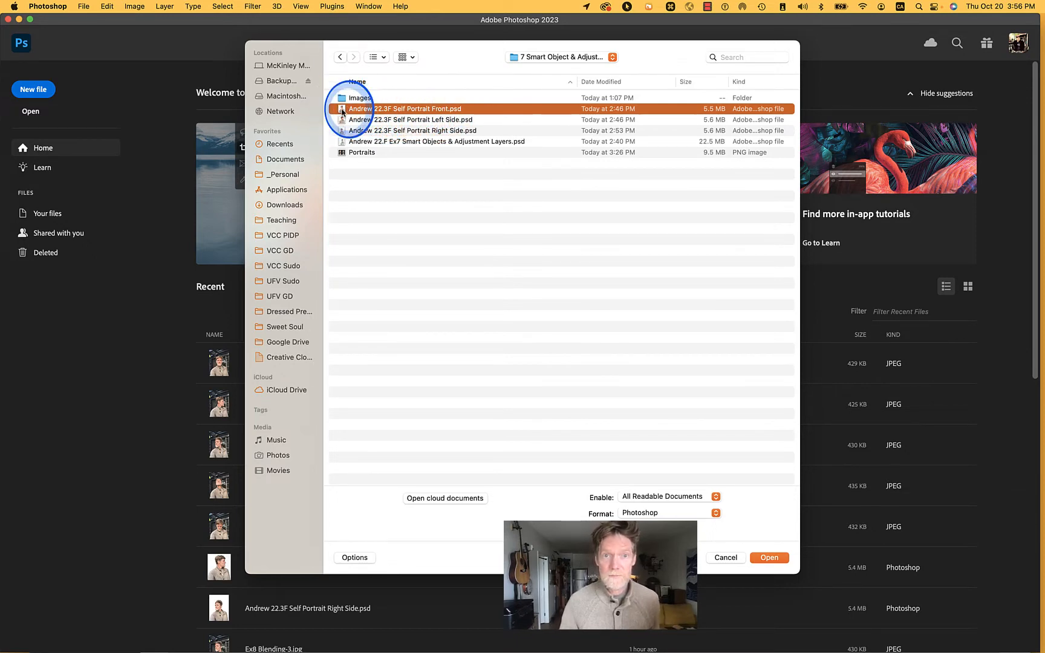
double_click(343, 111)
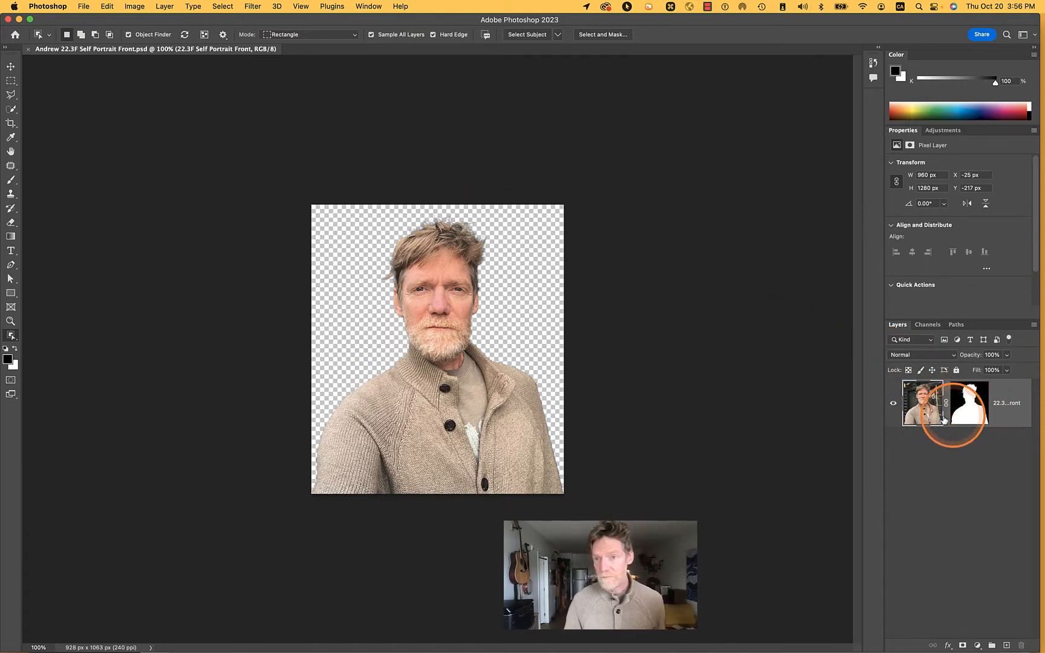
click(972, 410)
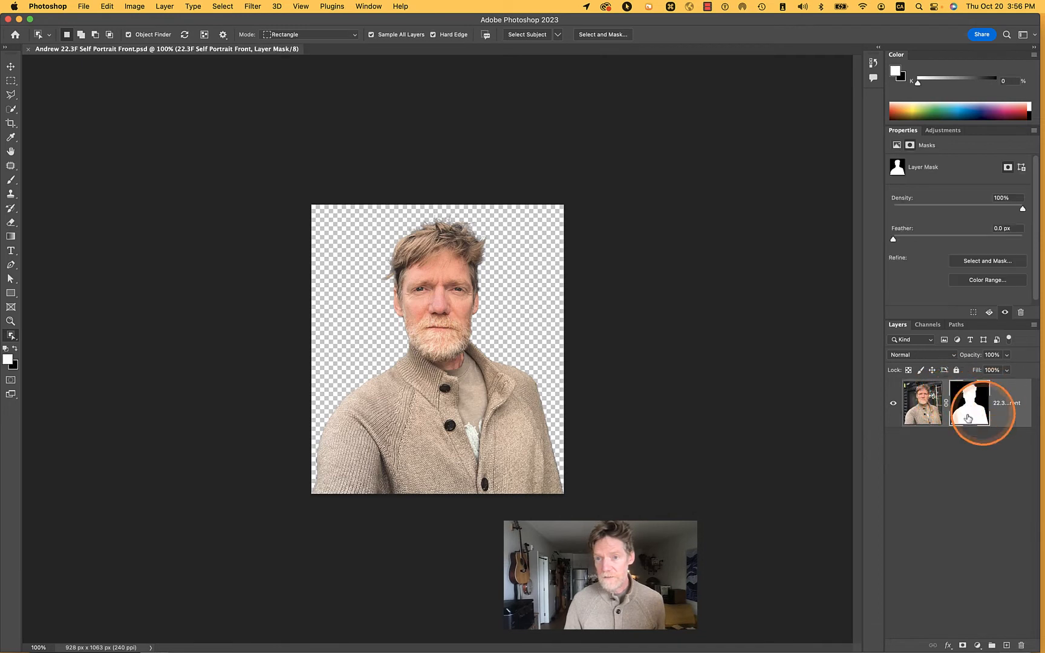
Check the portrait's mask among the channels, and compare the image with the layer mask disabled and re-enabled
click(929, 325)
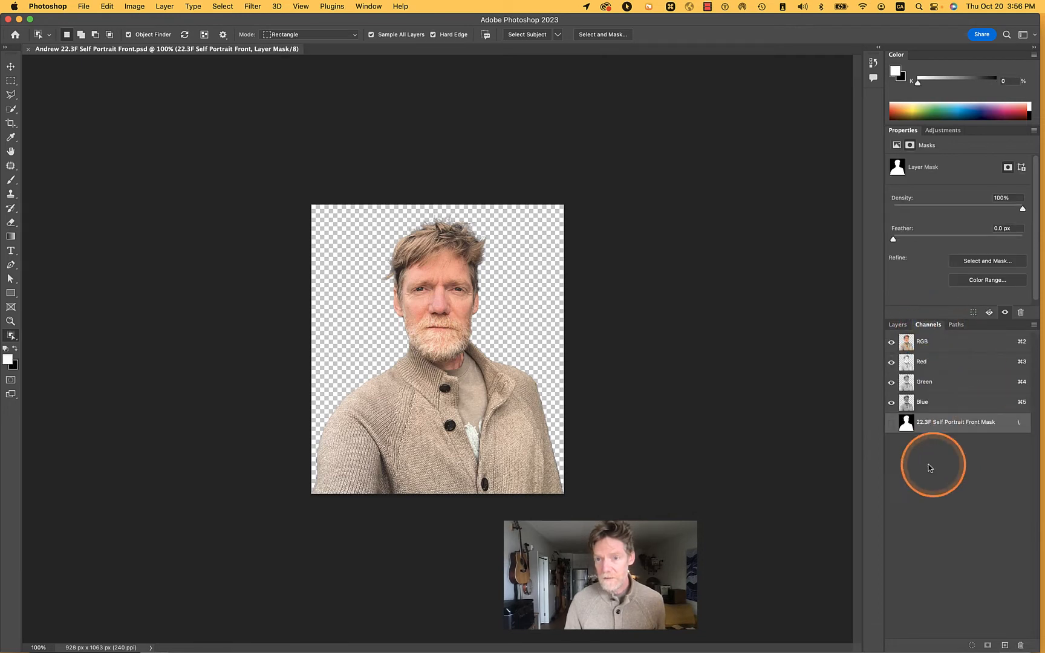
click(897, 325)
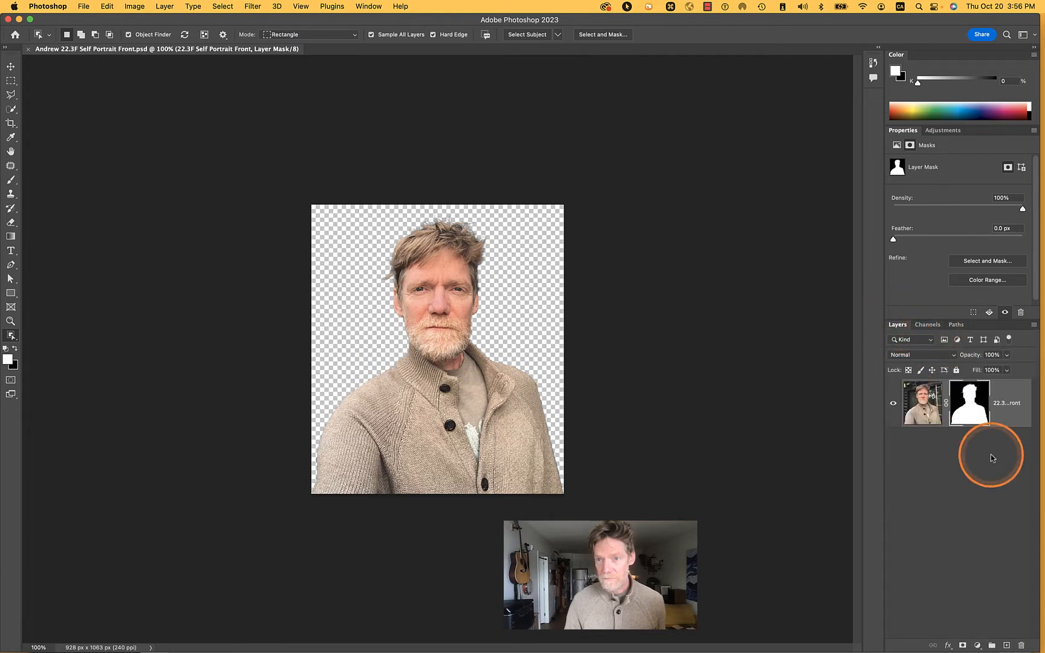
right_click(973, 415)
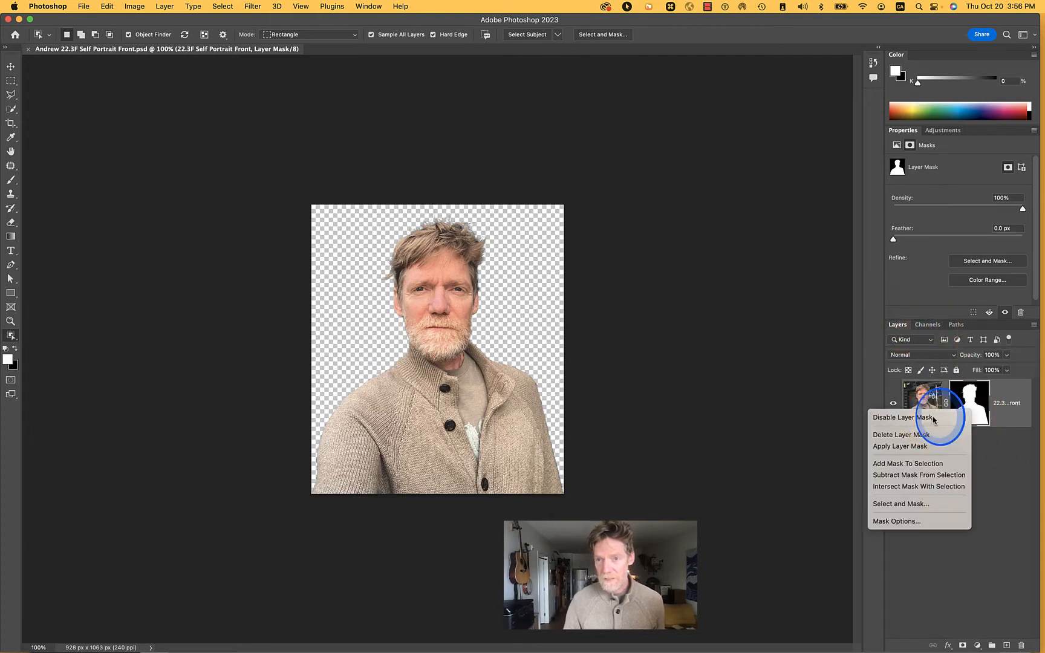
click(941, 411)
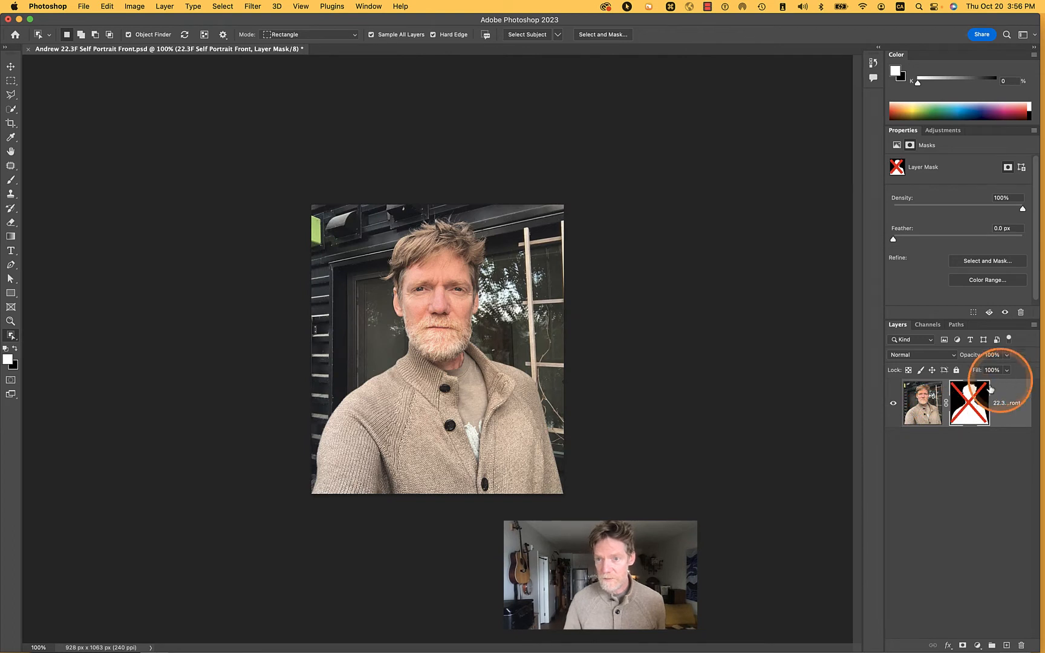
right_click(971, 400)
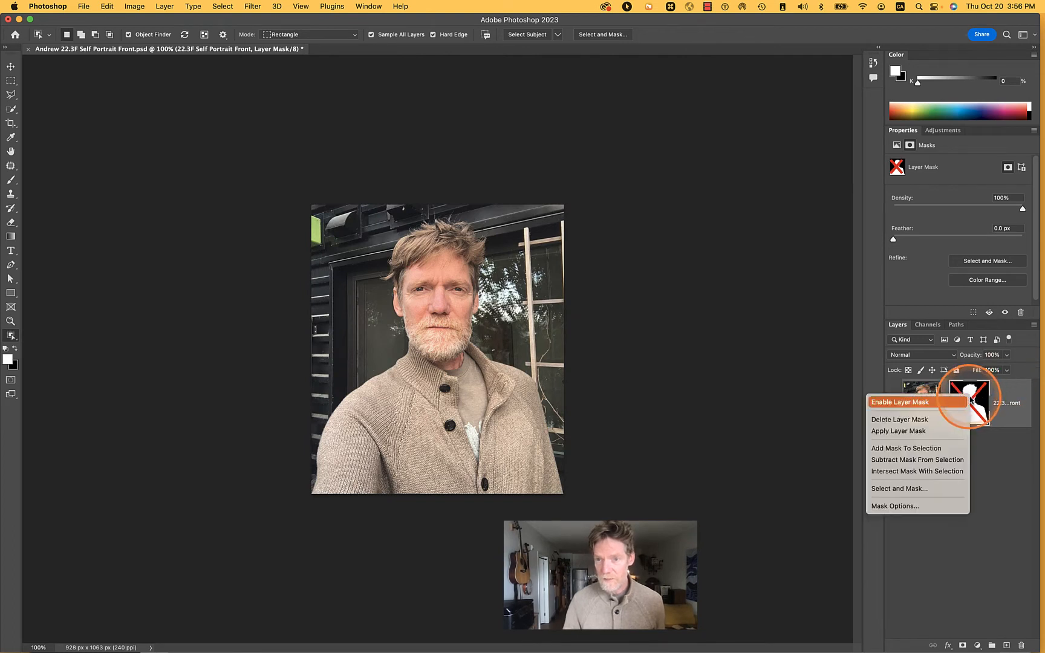
click(951, 404)
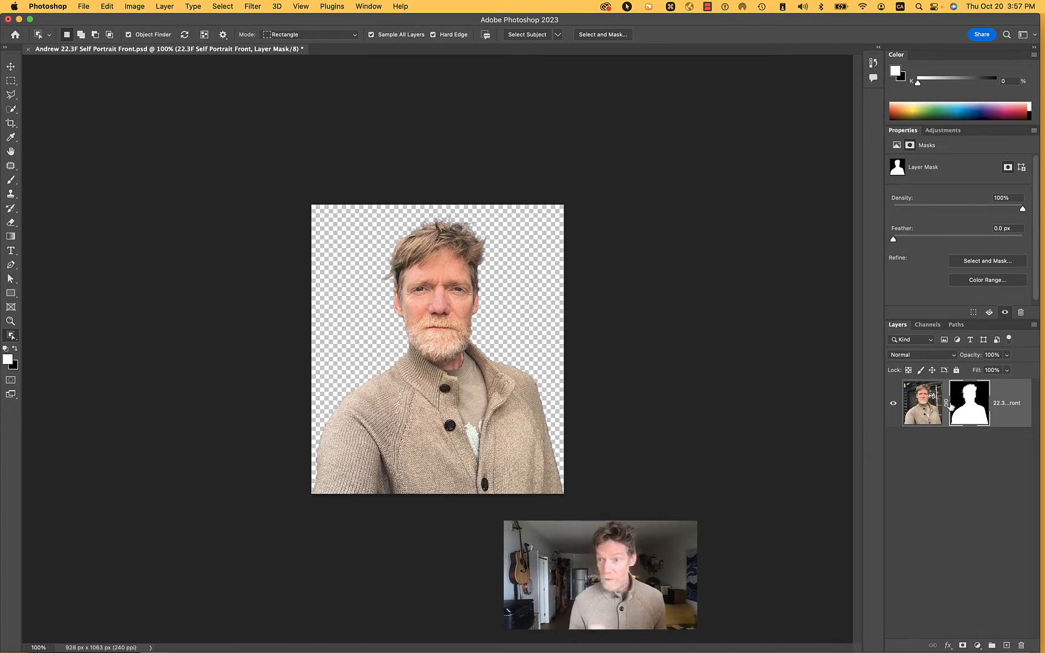
Display the portrait's layer mask on its own and examine its edges around the hair, neck and shoulders
click(917, 402)
click(971, 405)
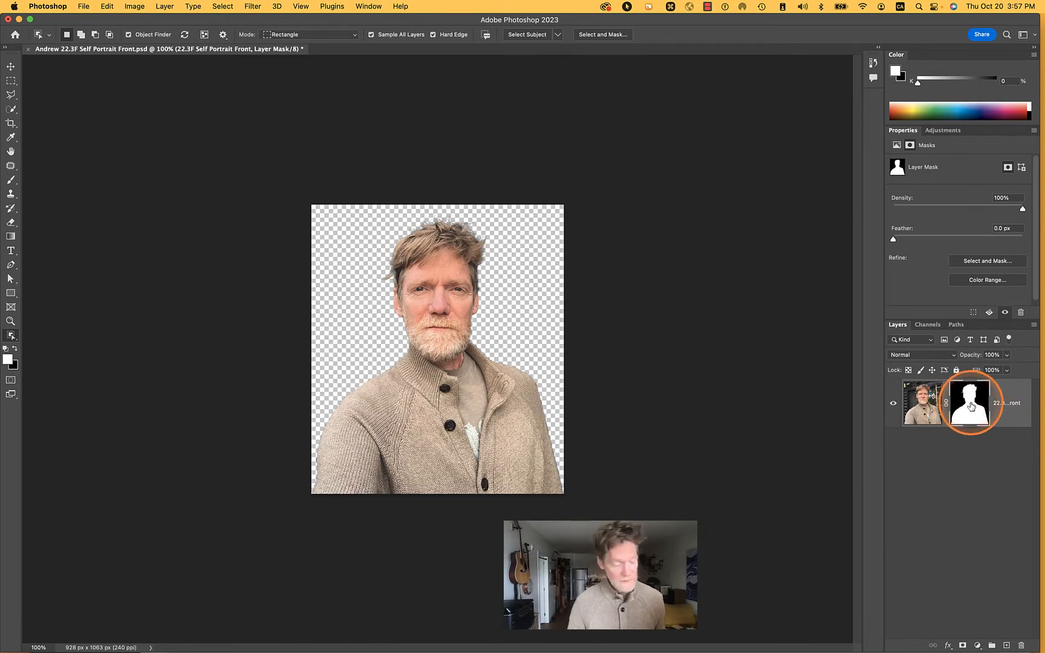
alt+click(971, 406)
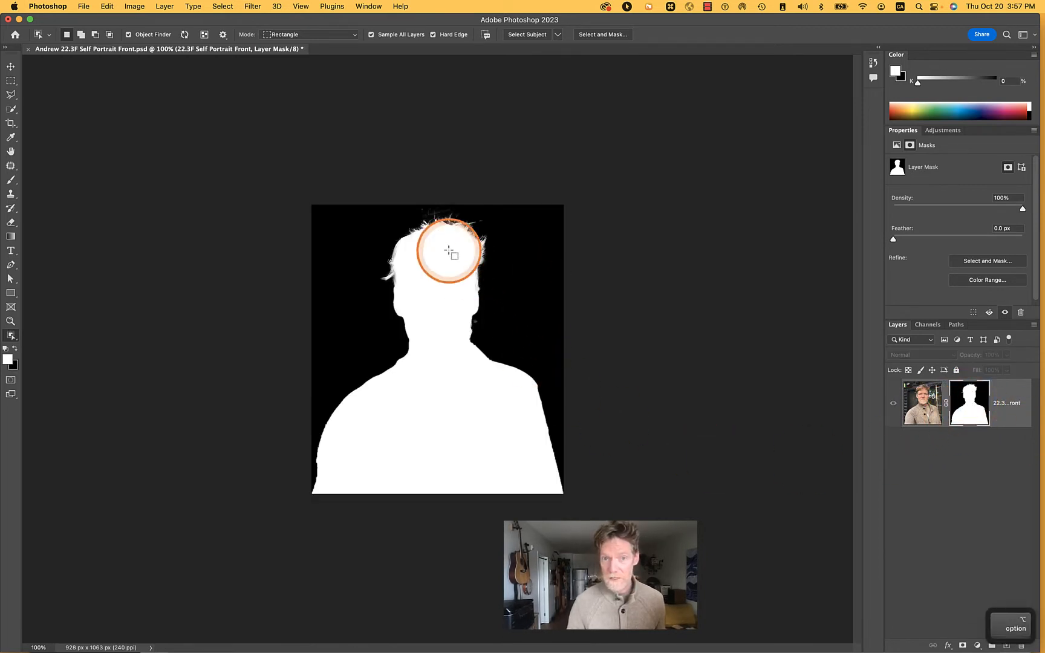
scroll(450, 302, up, 5)
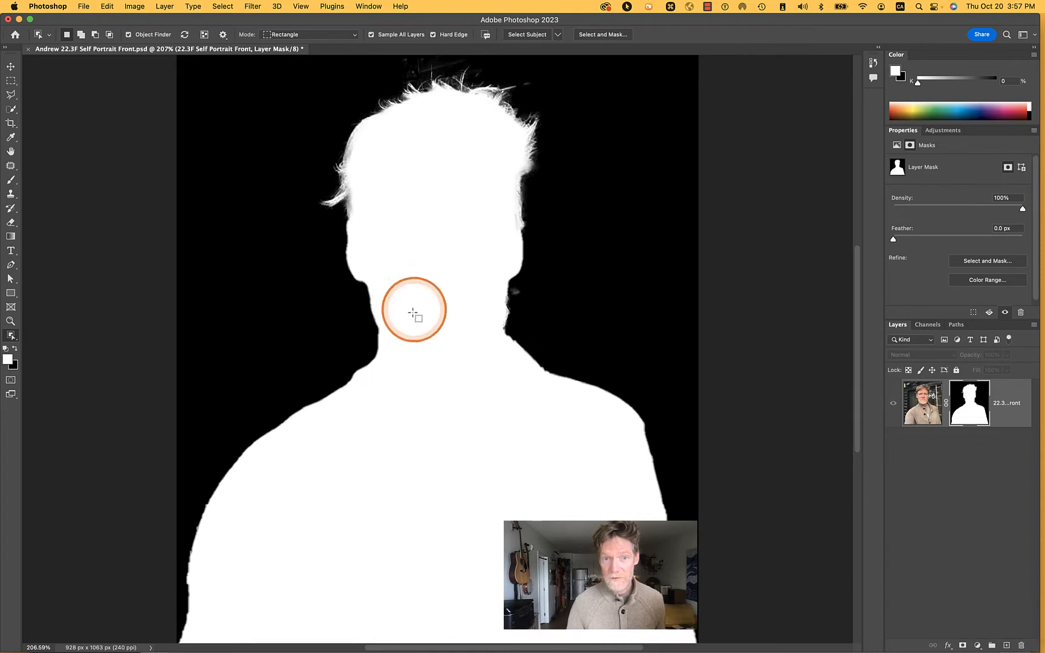
scroll(412, 300, up, 3)
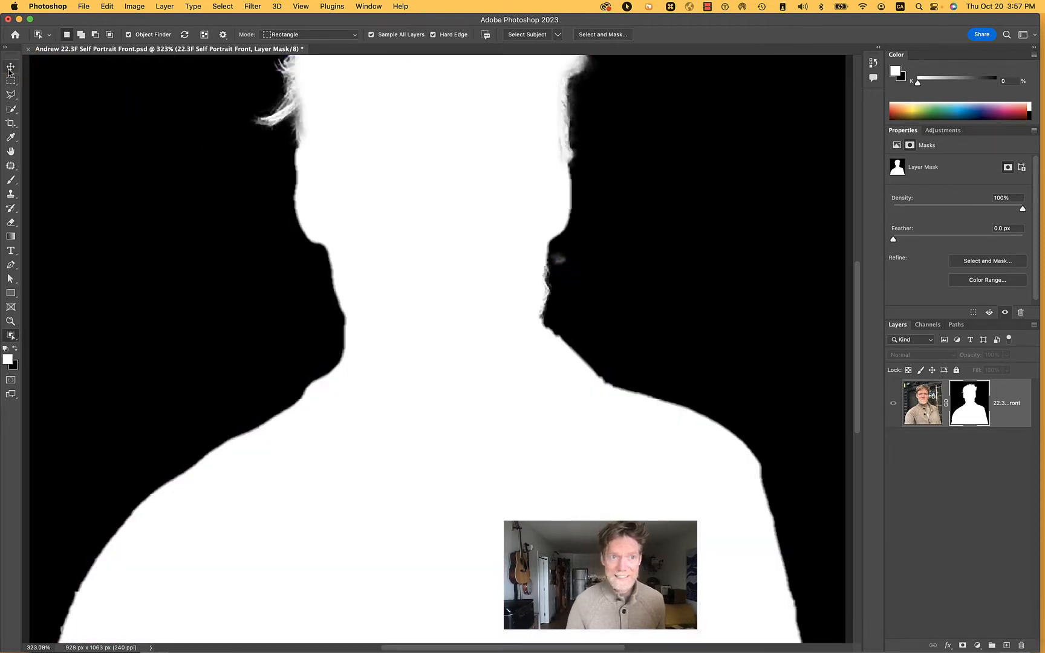
click(10, 68)
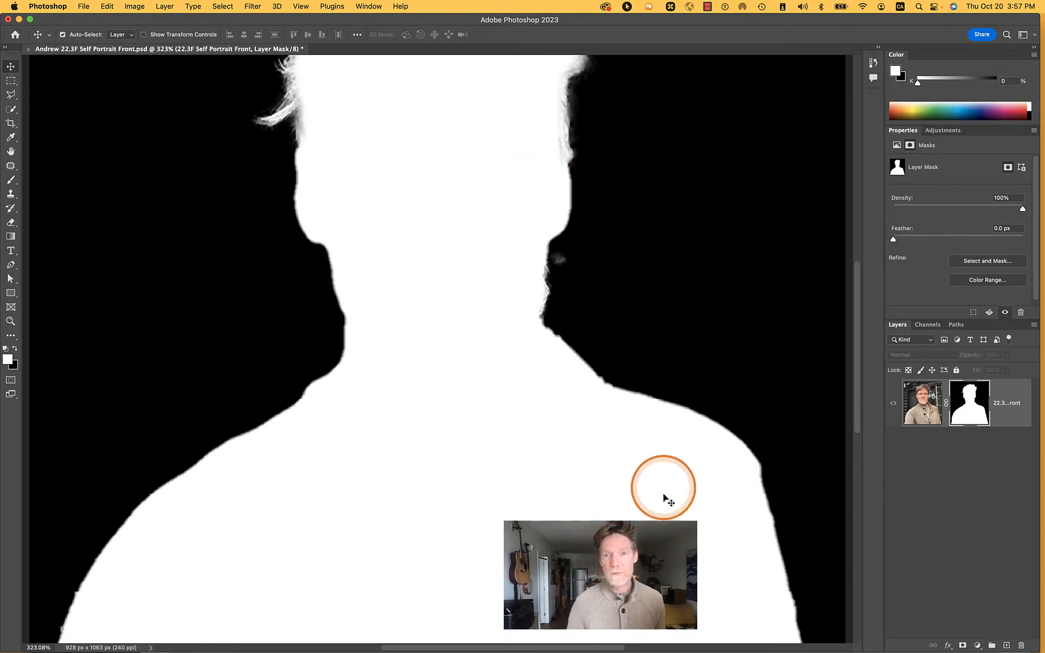
scroll(602, 303, up, 2)
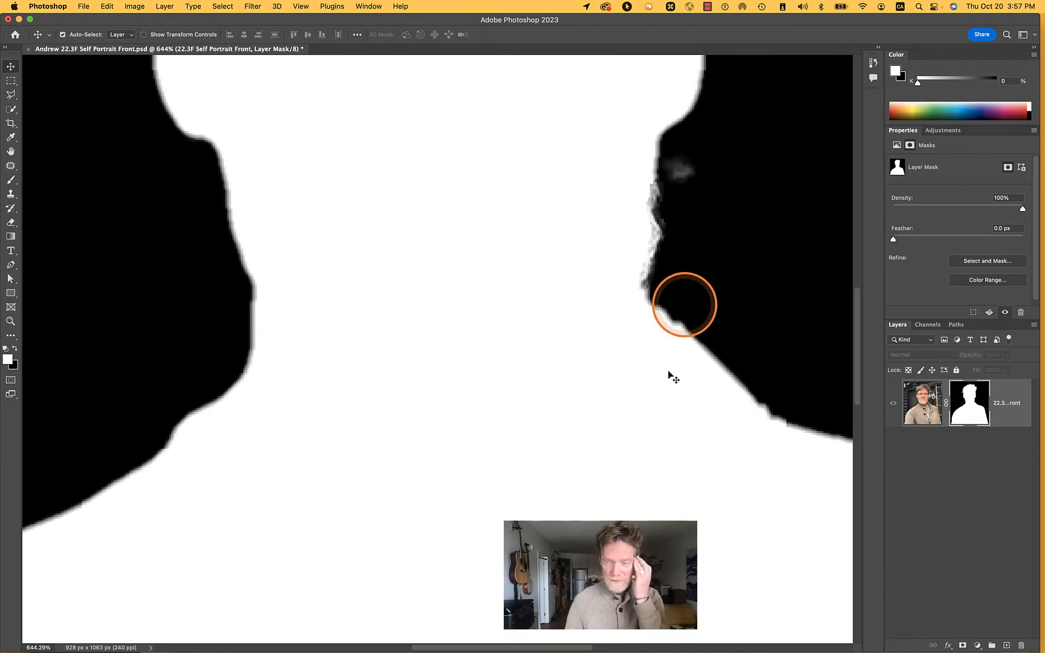
scroll(648, 320, down, 1)
scroll(647, 320, down, 3)
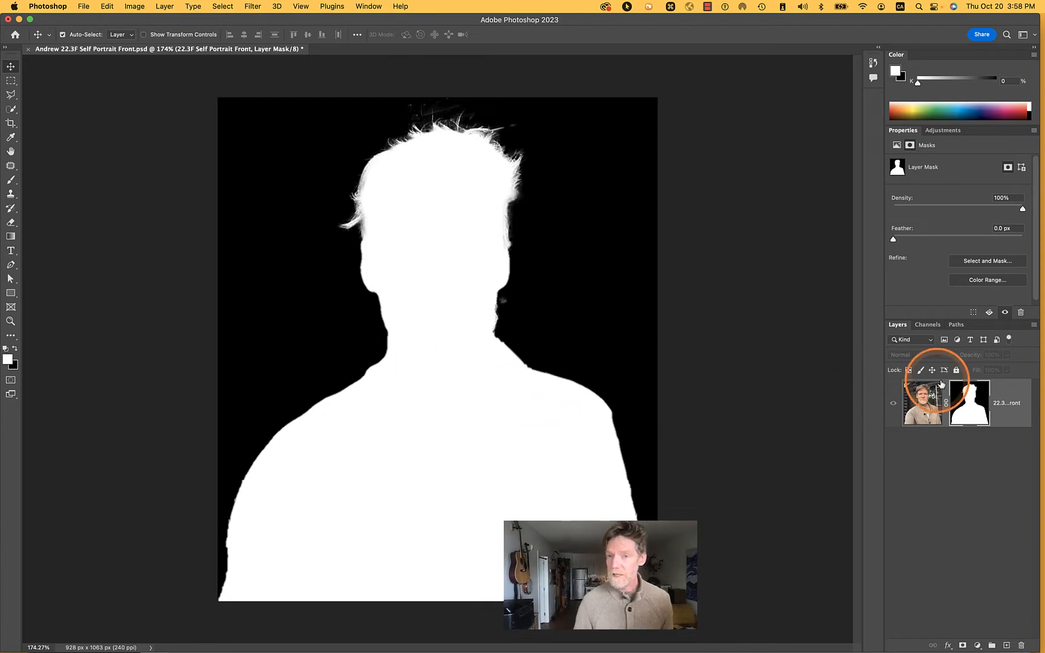
Leave the mask-only view for the portrait image and hide the red overlay of the mask channel
click(998, 390)
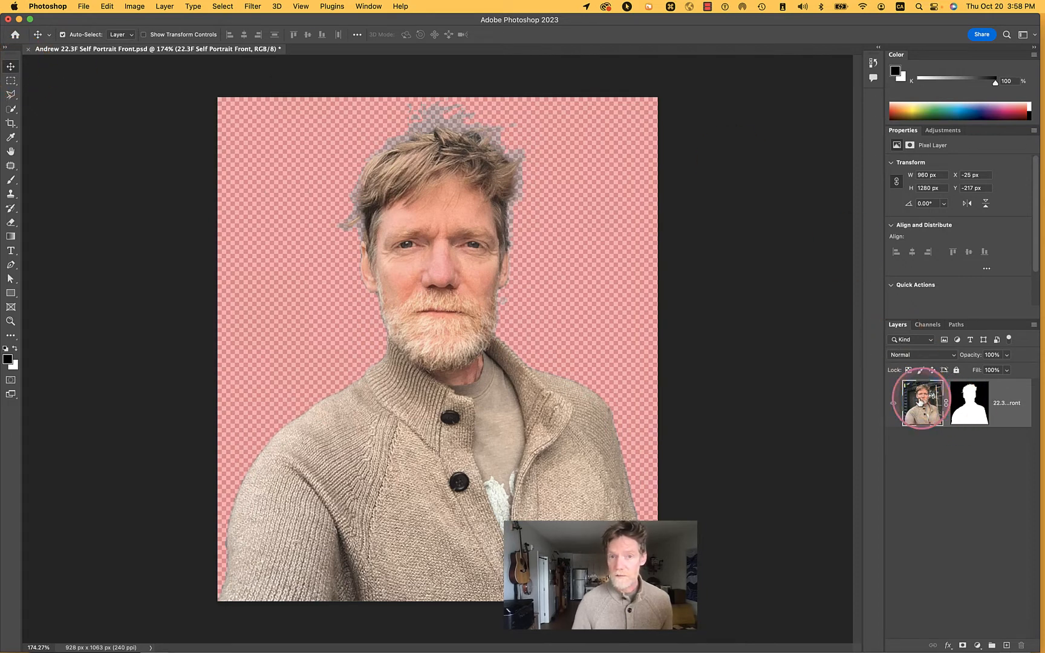
click(958, 326)
click(928, 326)
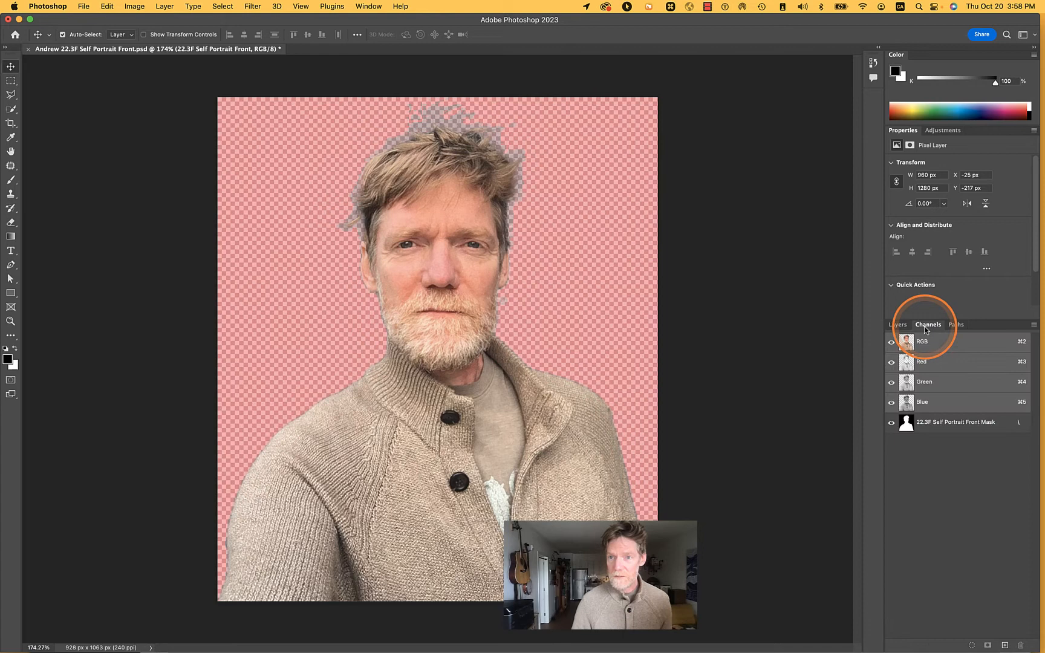
click(894, 423)
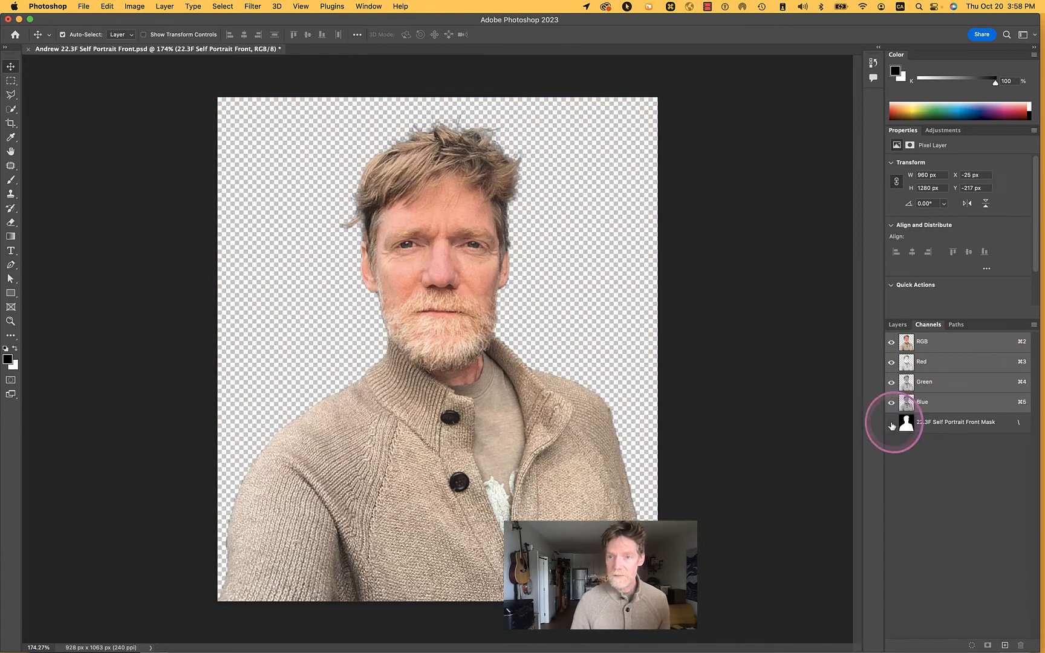
click(899, 328)
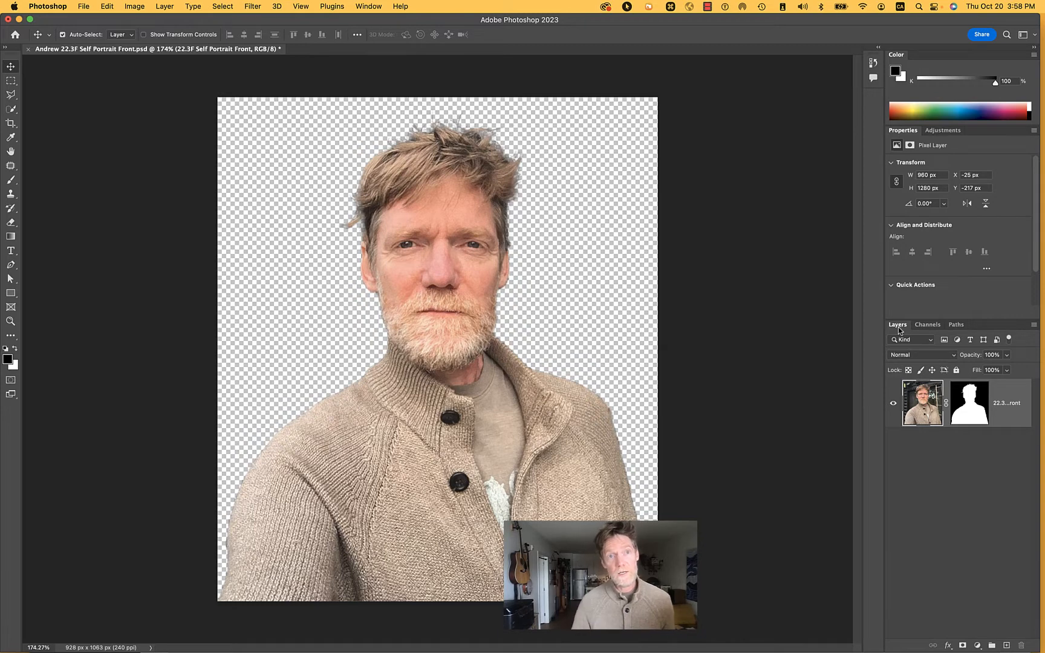
click(143, 5)
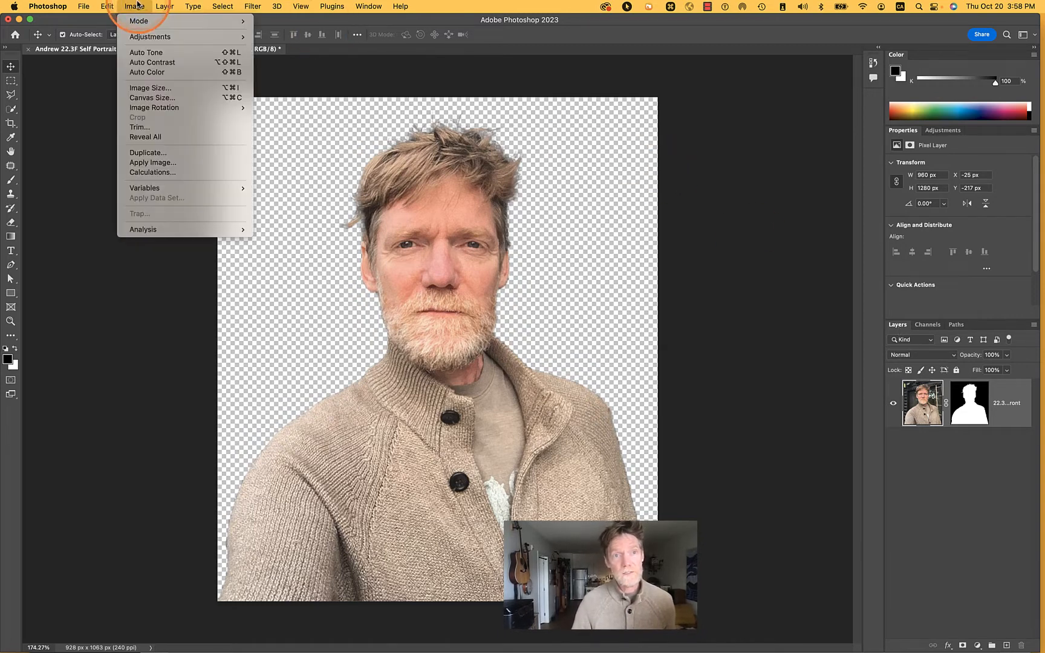
mouse_move(138, 41)
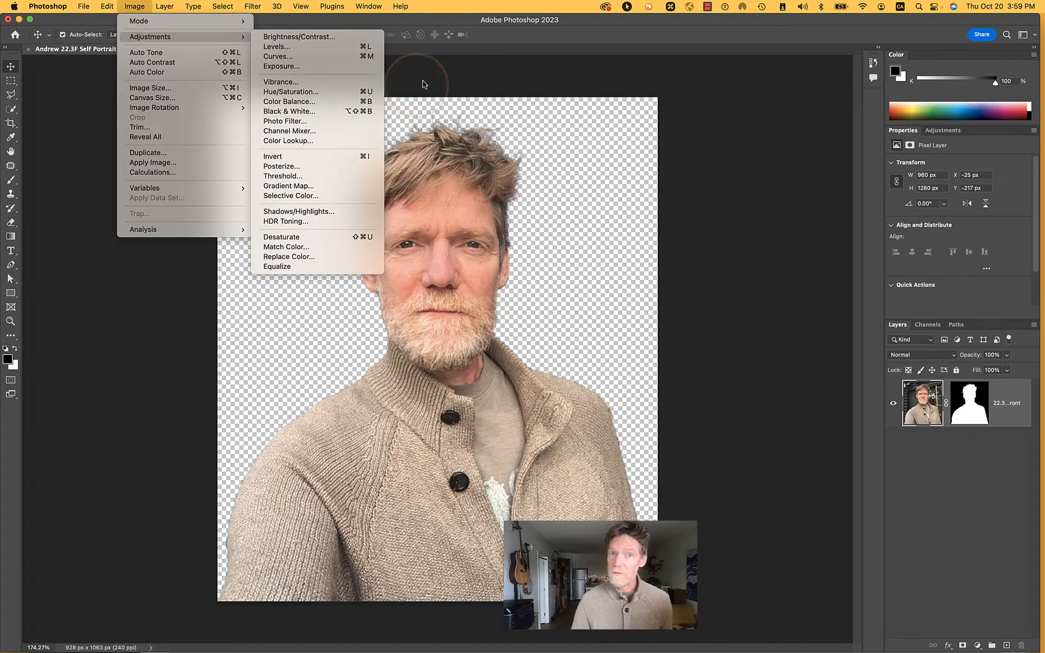
click(489, 23)
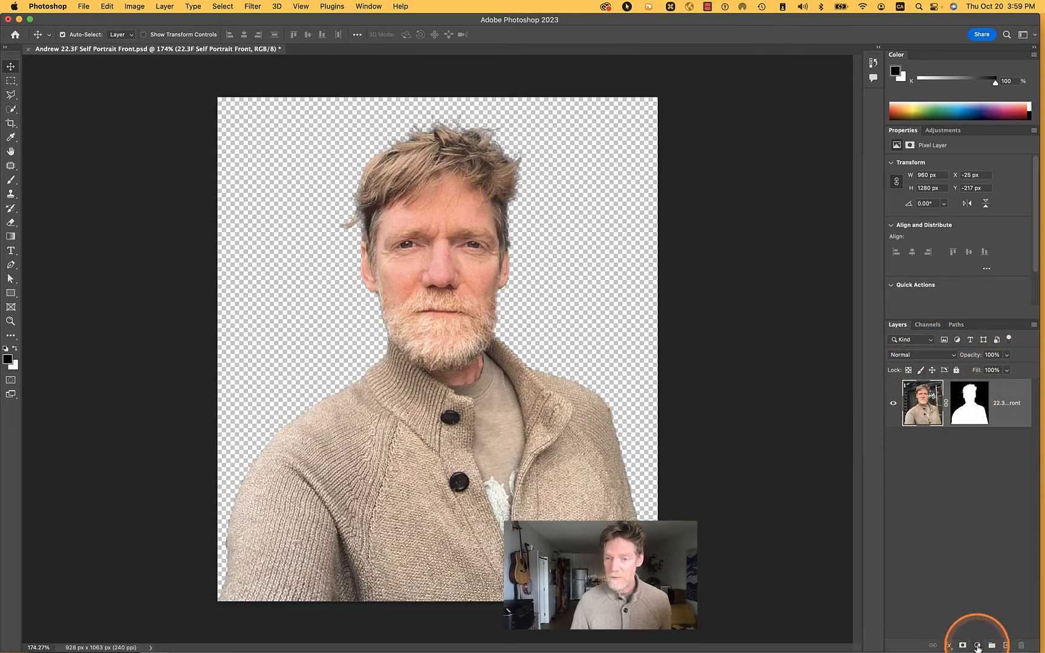
Add a Black & White adjustment layer with the default preset above the portrait layer
click(943, 135)
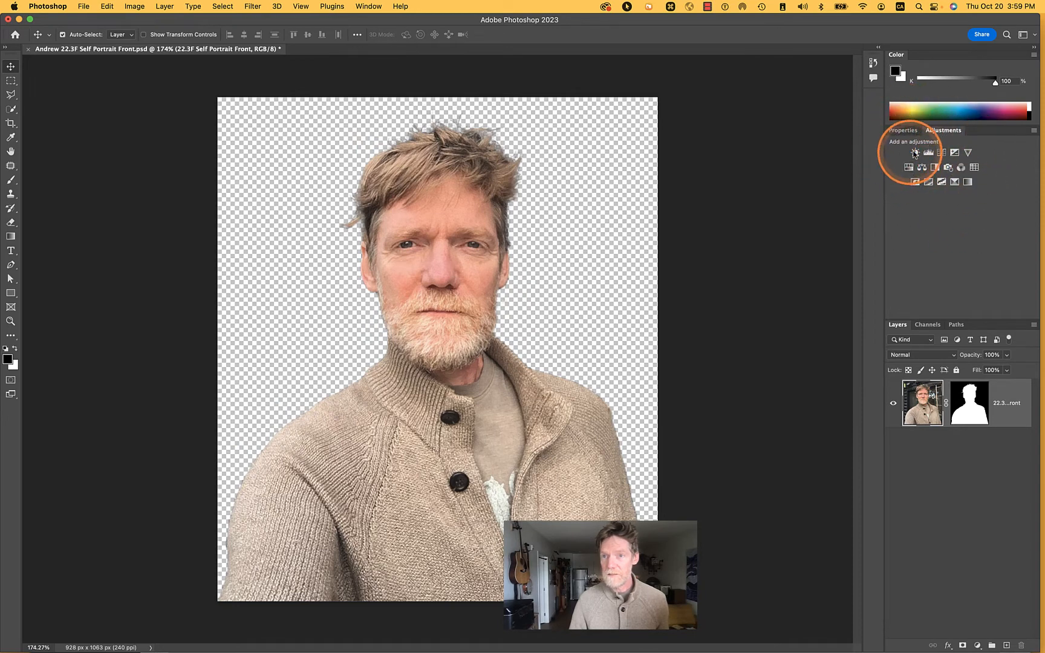
click(1034, 130)
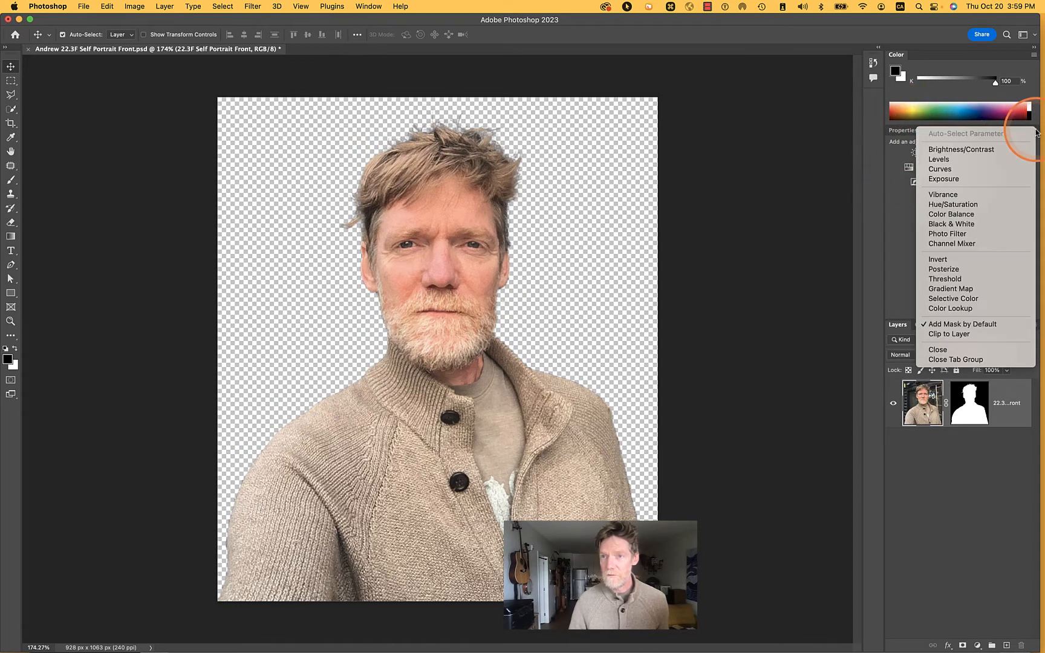
click(989, 500)
click(975, 646)
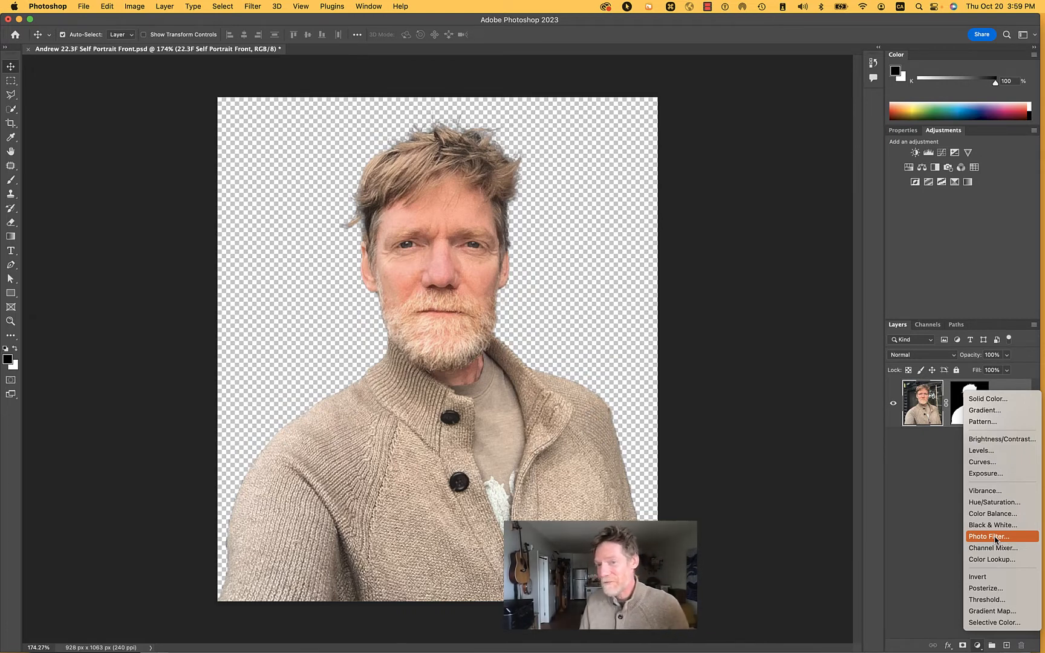
click(997, 528)
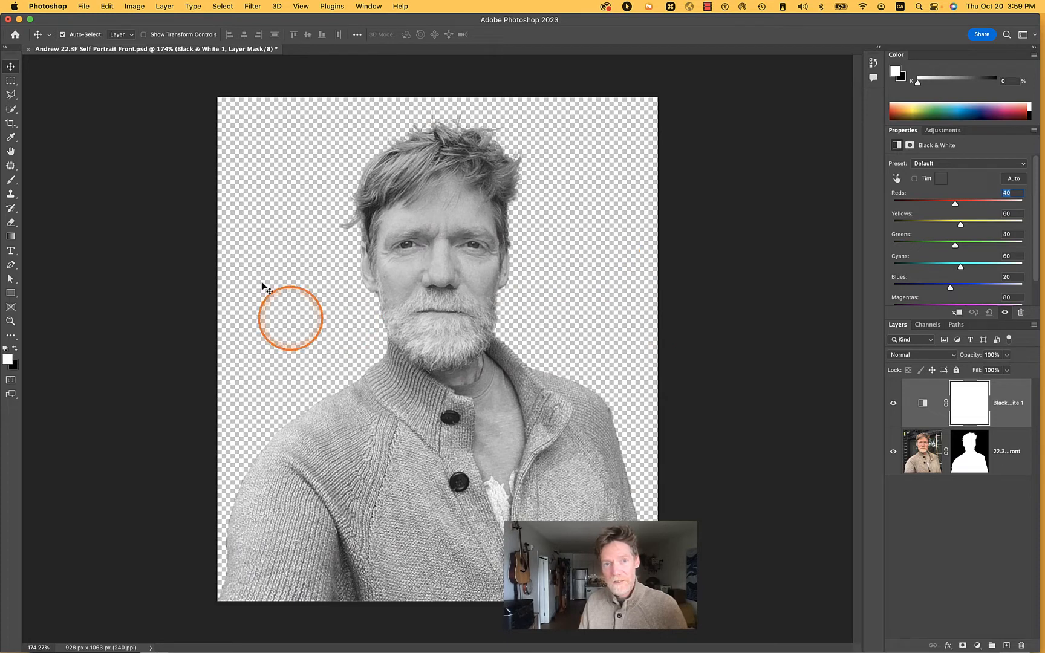
Toggle the Black & White adjustment layer's visibility to compare the color and grayscale portrait, leaving it visible
click(893, 404)
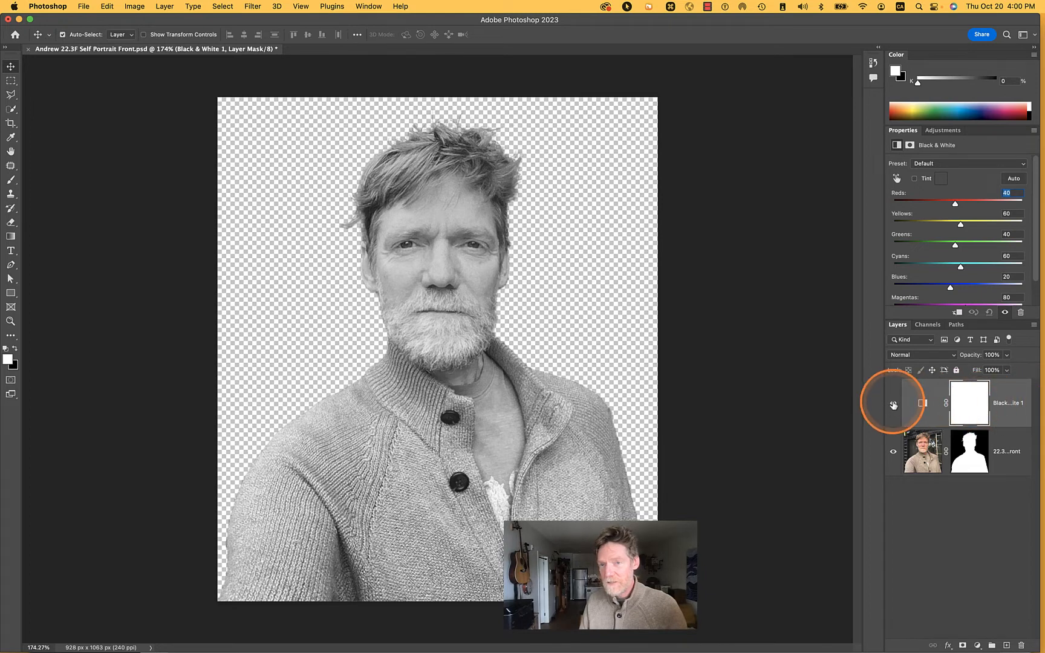
click(893, 405)
click(893, 404)
click(893, 404)
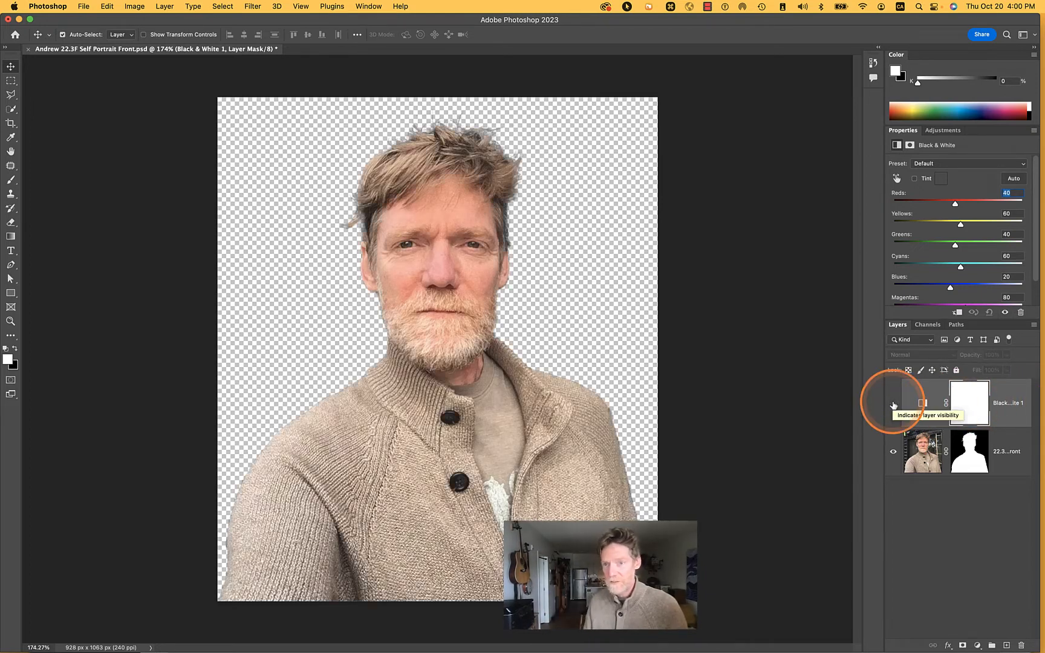
click(893, 405)
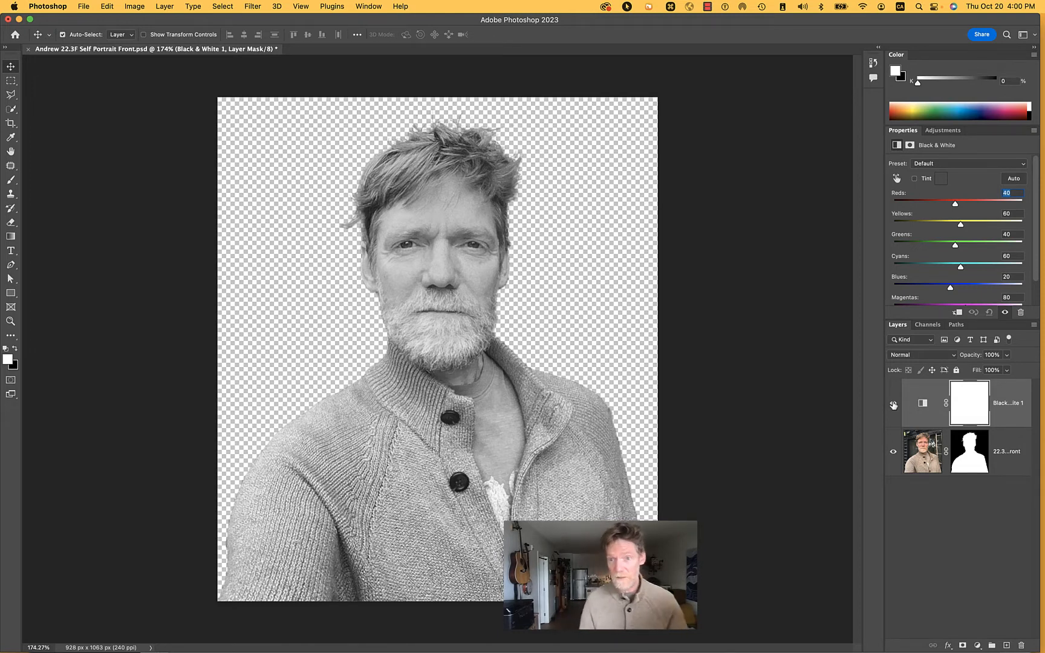
click(894, 404)
click(894, 404)
click(894, 404)
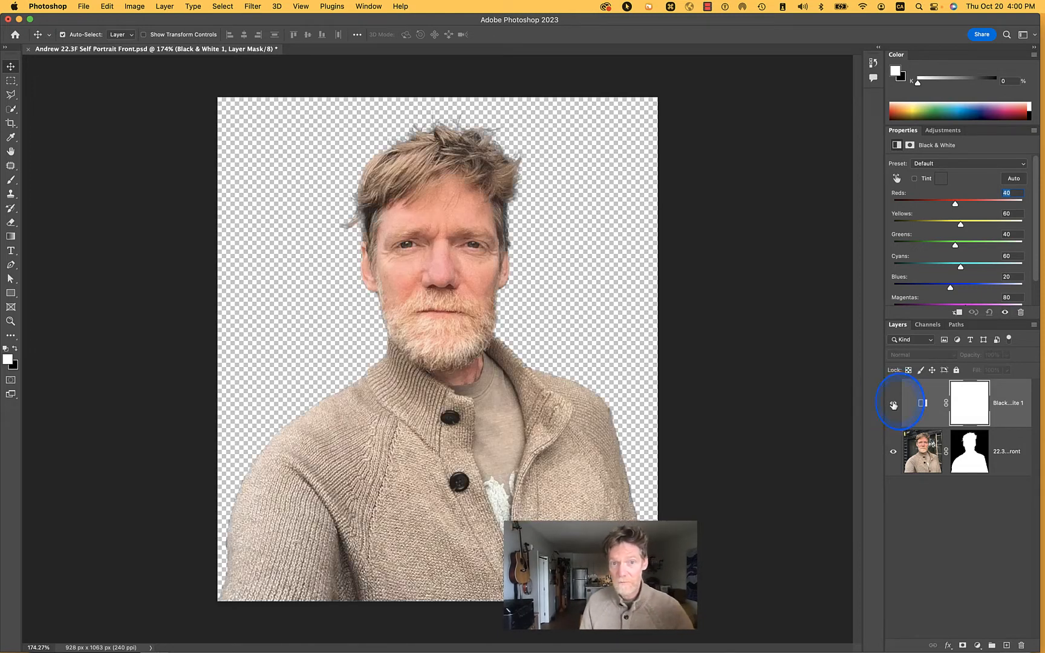
click(894, 404)
Try a different opacity on the Black & White adjustment layer and return it to 100%
click(1020, 402)
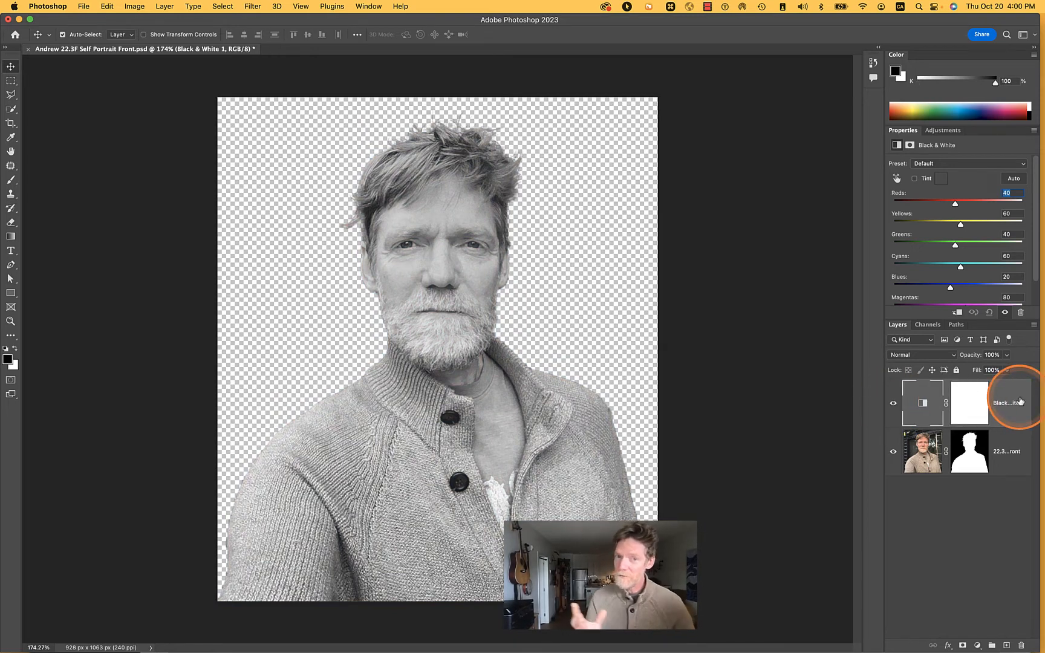
click(809, 409)
click(1026, 405)
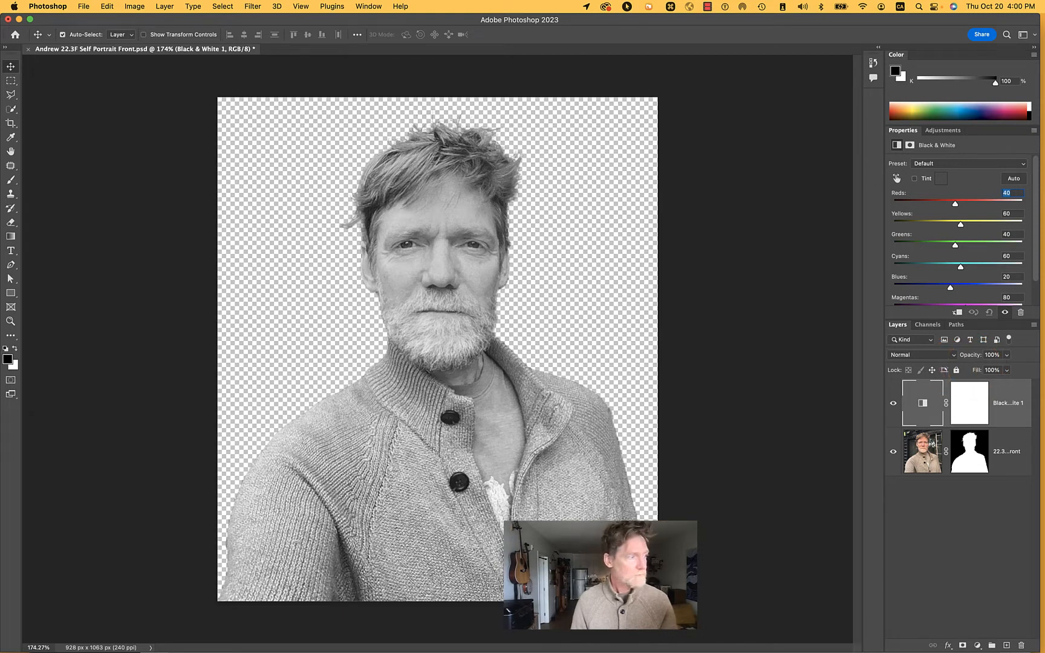
click(1007, 355)
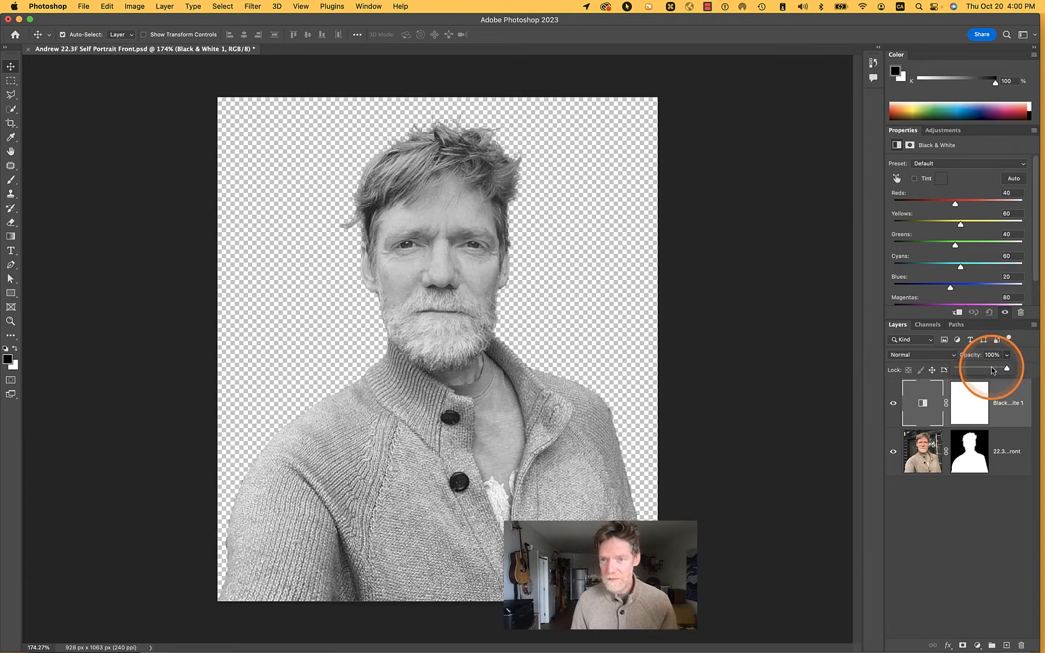
drag(992, 369, 1015, 373)
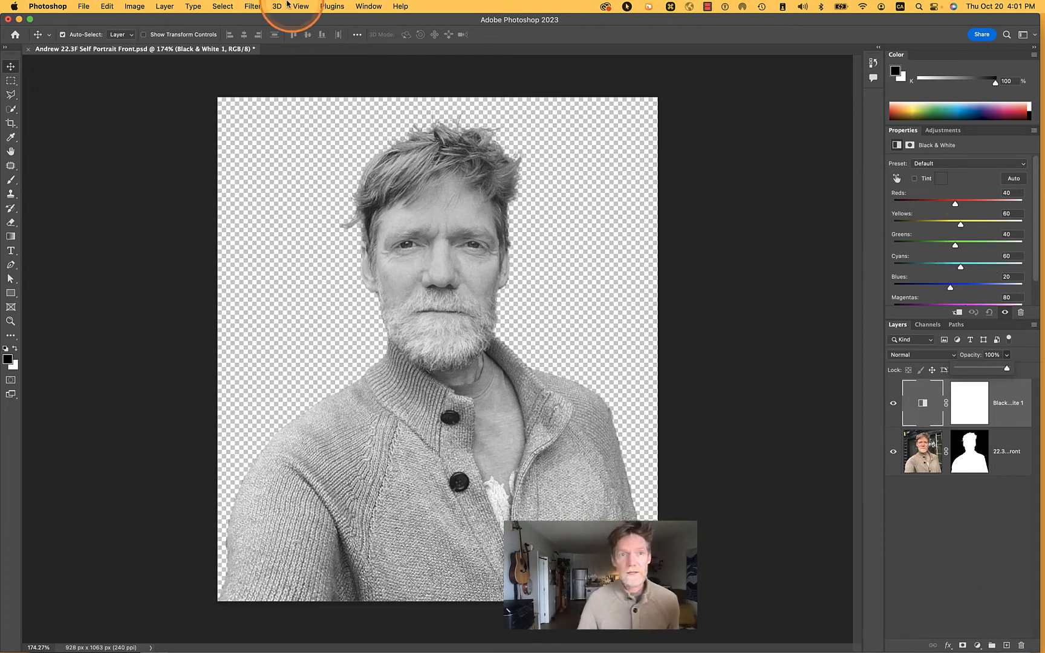
Save the document and select the Black & White adjustment layer together with the portrait layer
click(84, 7)
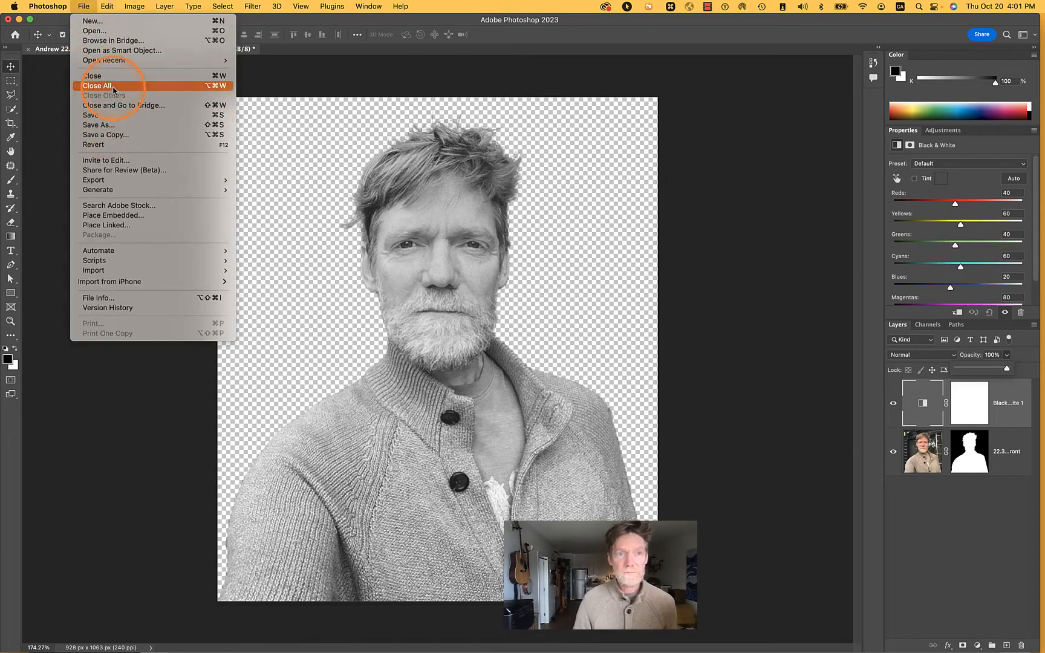
click(110, 115)
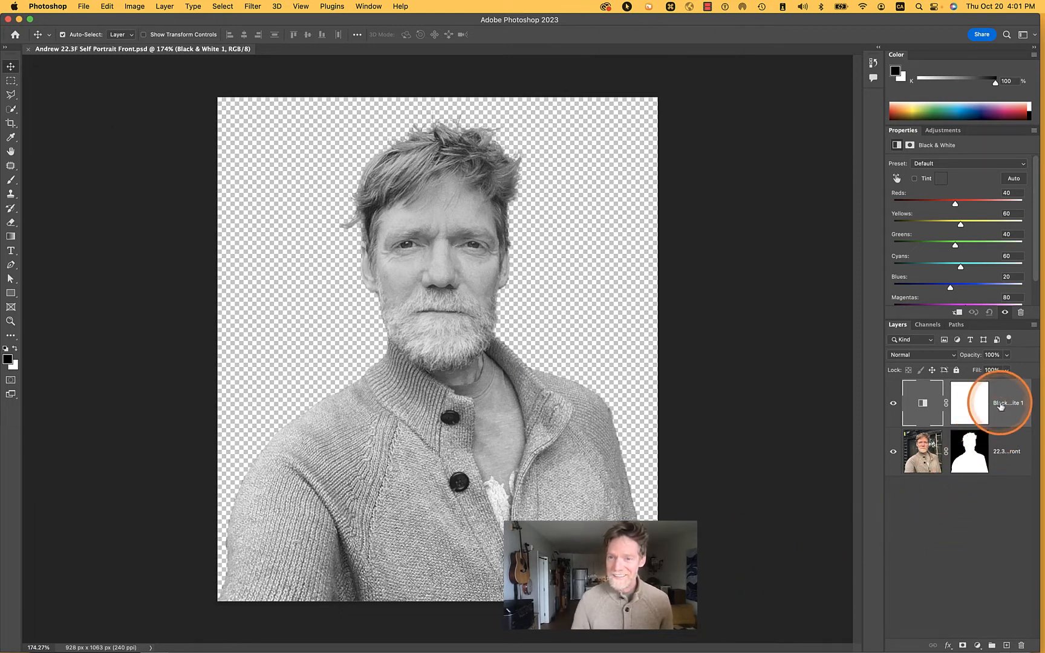
shift+click(1017, 465)
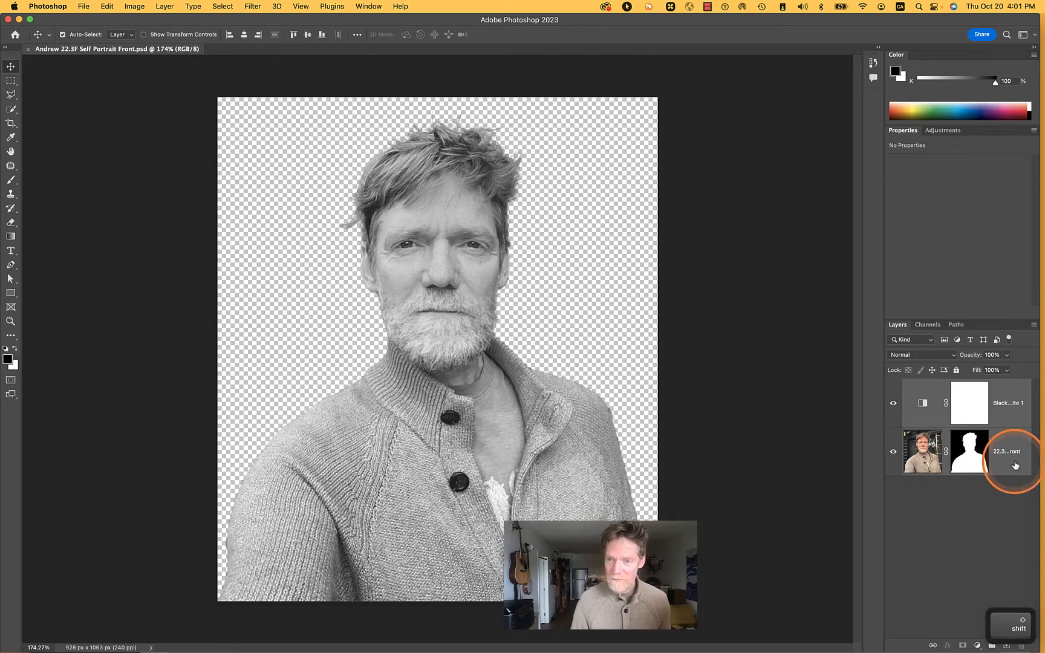
Convert the selected Black & White and portrait layers into one smart object and inspect its embedded layers
right_click(1016, 465)
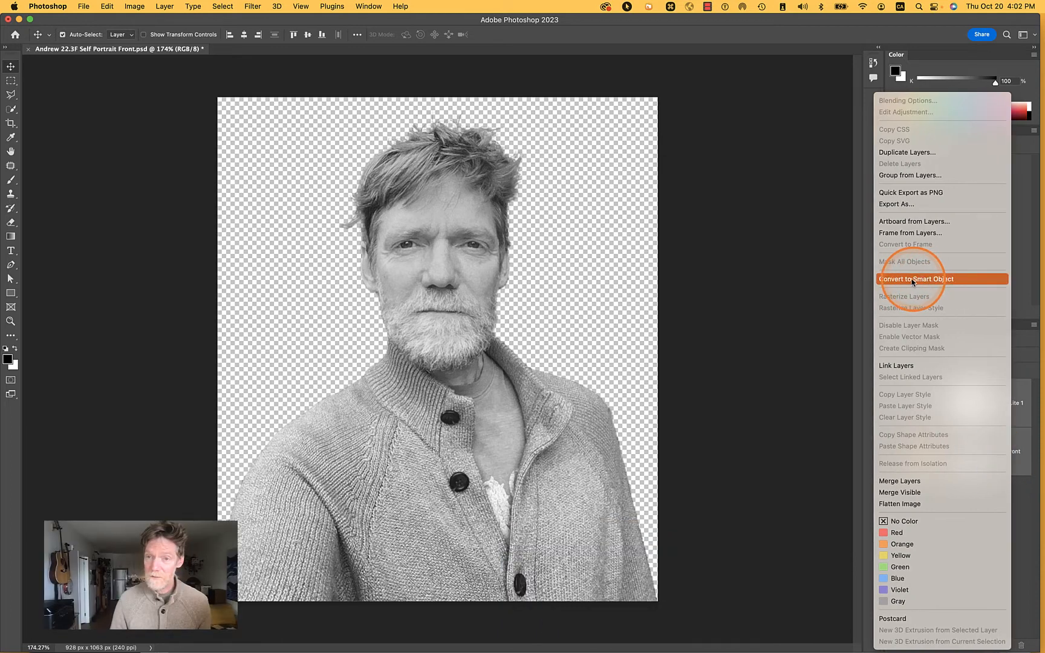
click(922, 279)
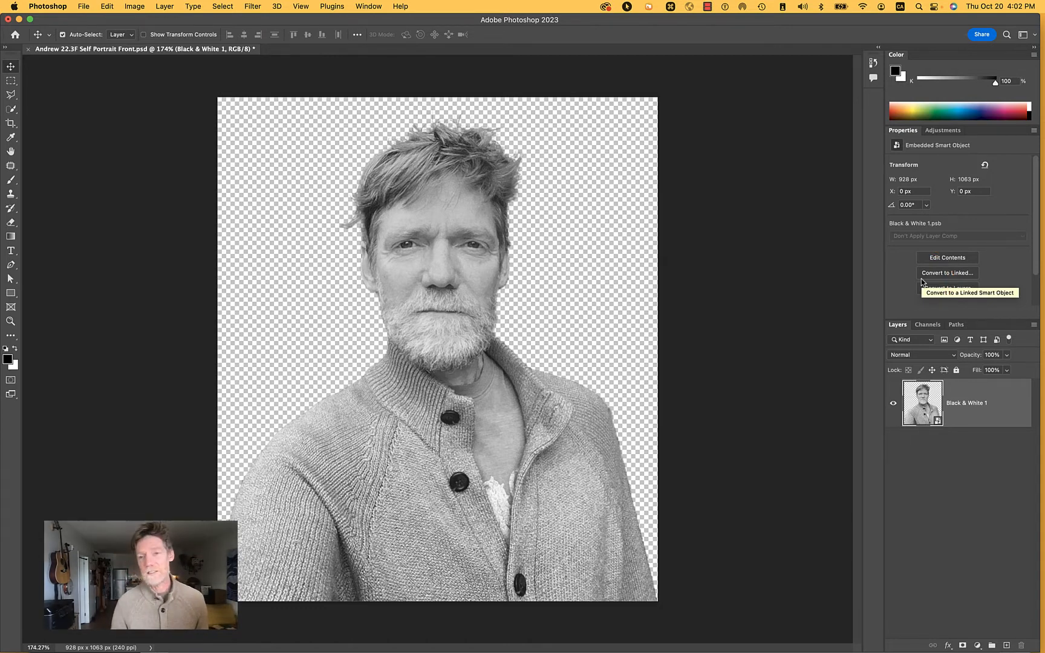
click(918, 455)
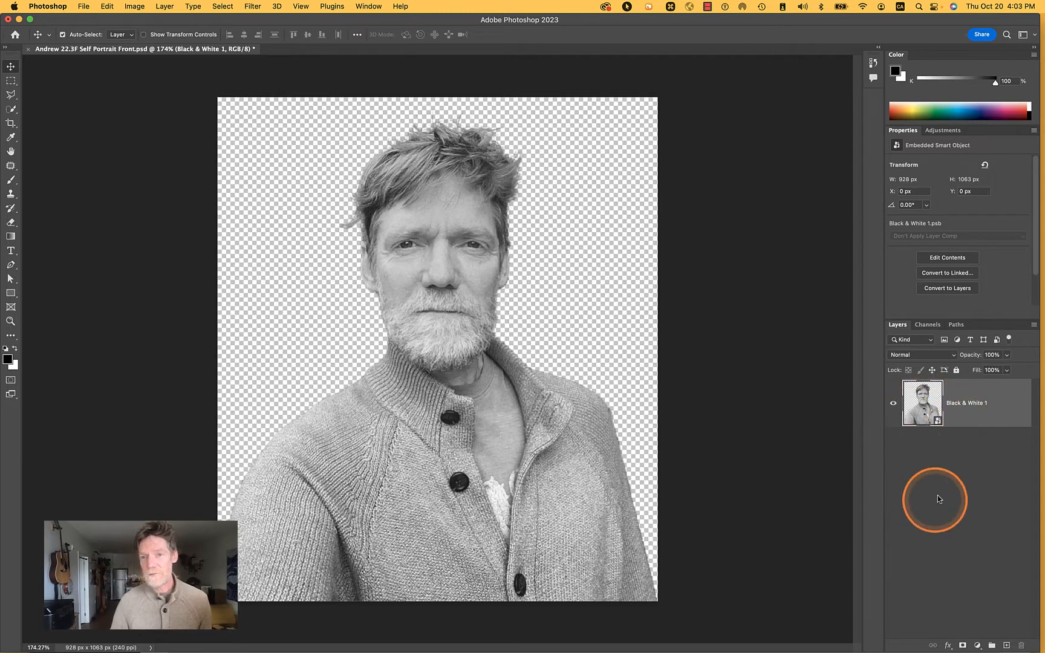
double_click(924, 402)
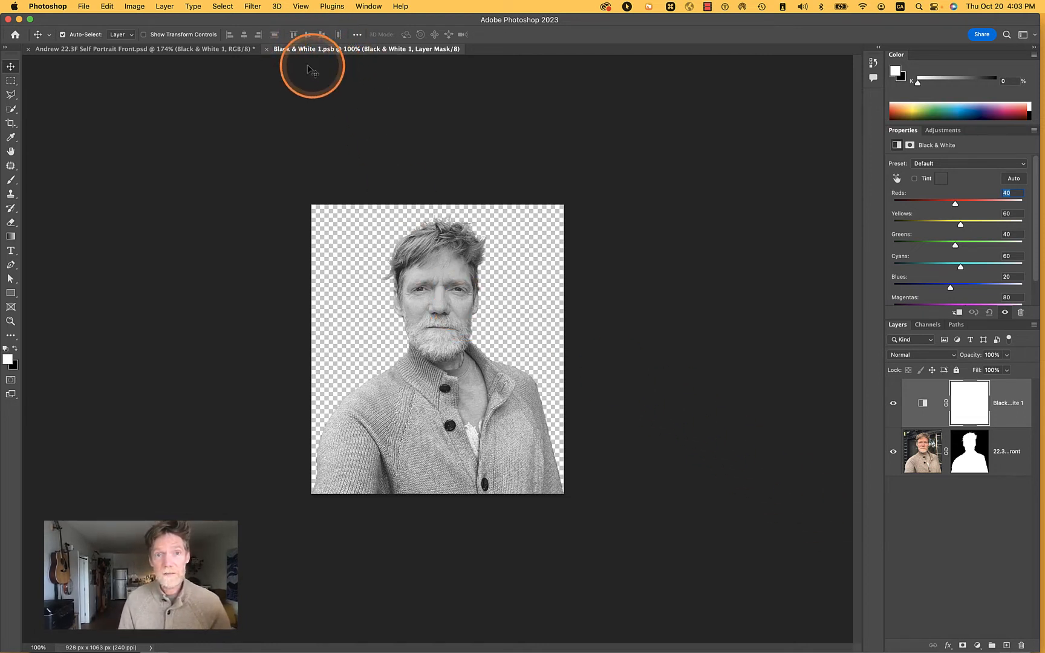
click(219, 54)
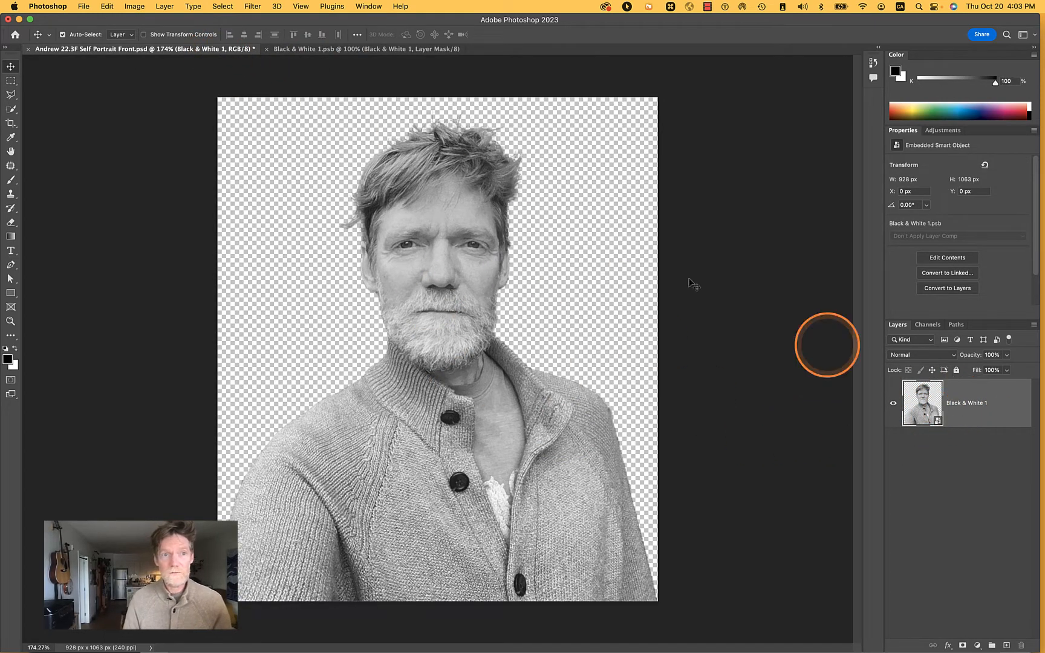
Reveal the front self-portrait PSD in Finder and copy its file name without the extension
right_click(126, 53)
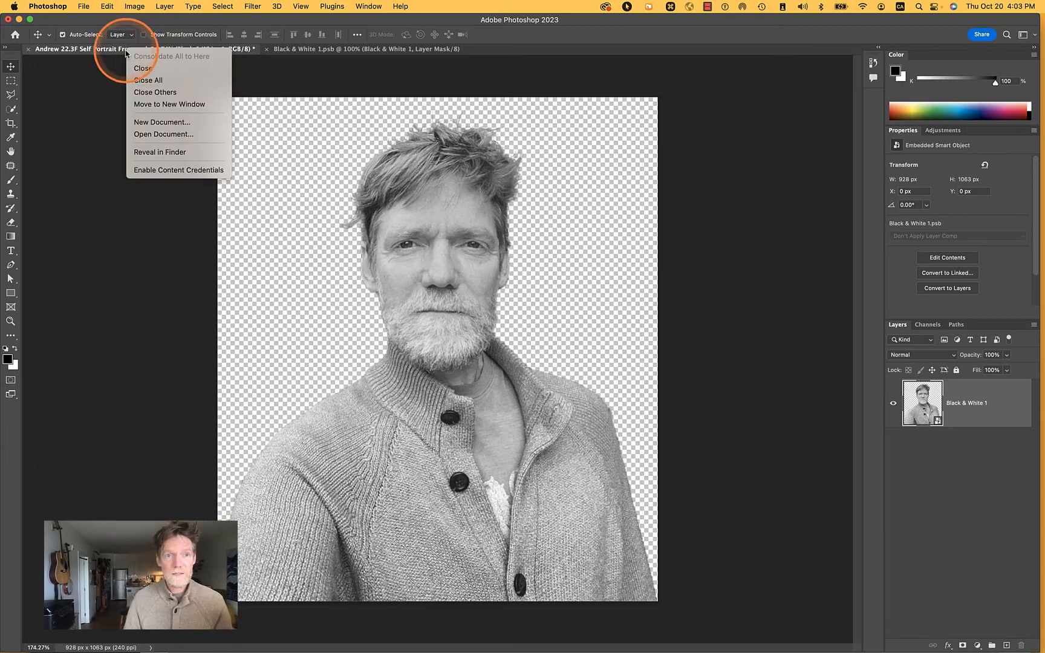
click(191, 154)
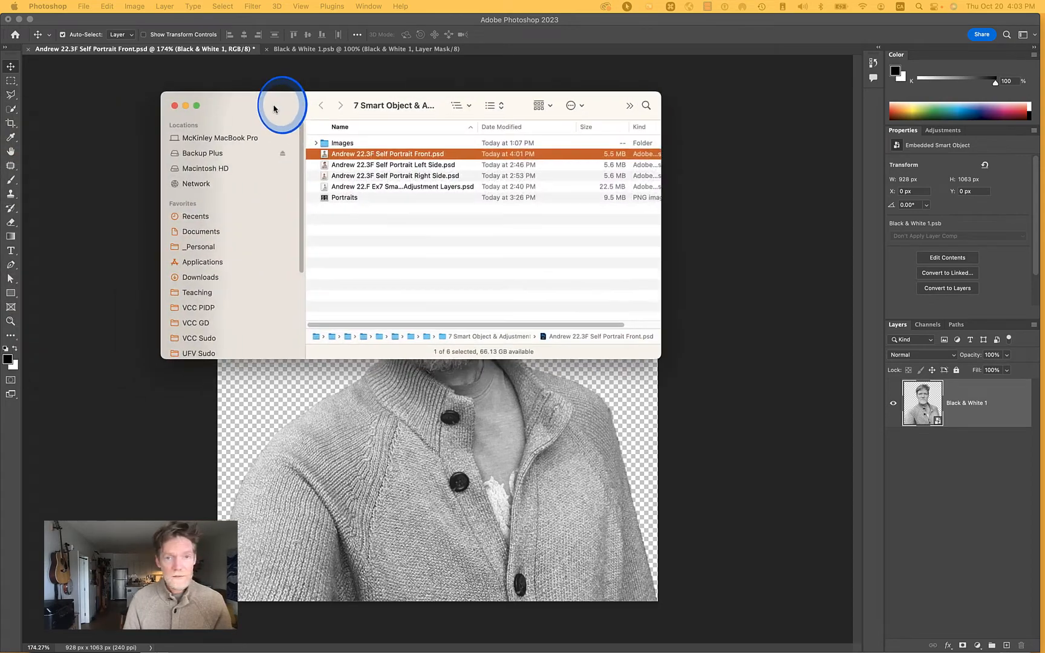
drag(280, 106, 280, 198)
key(Return)
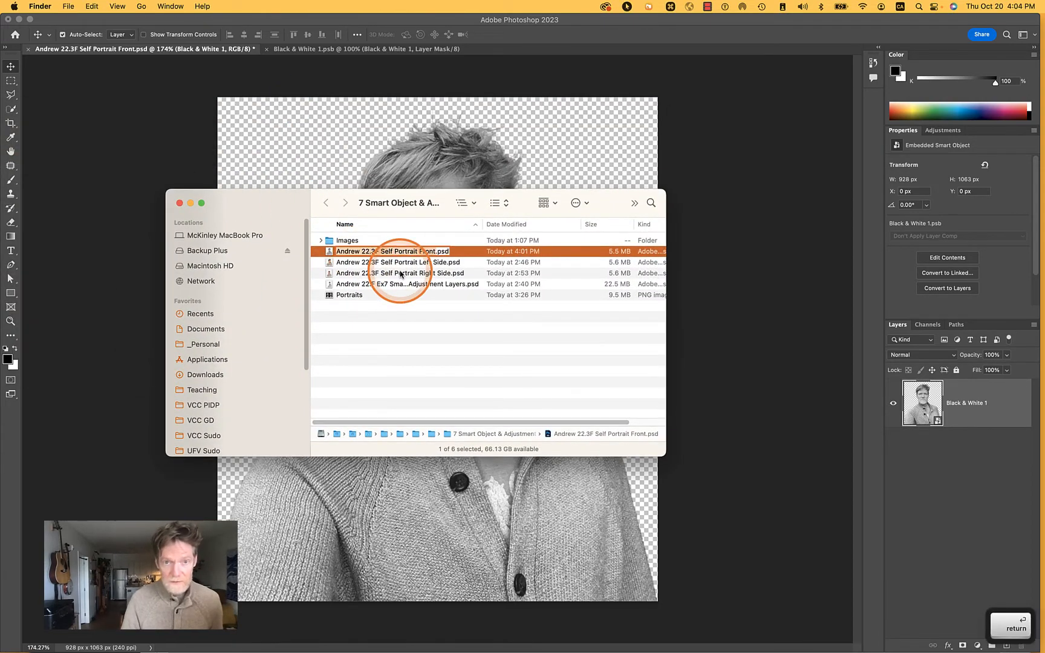
key(Return)
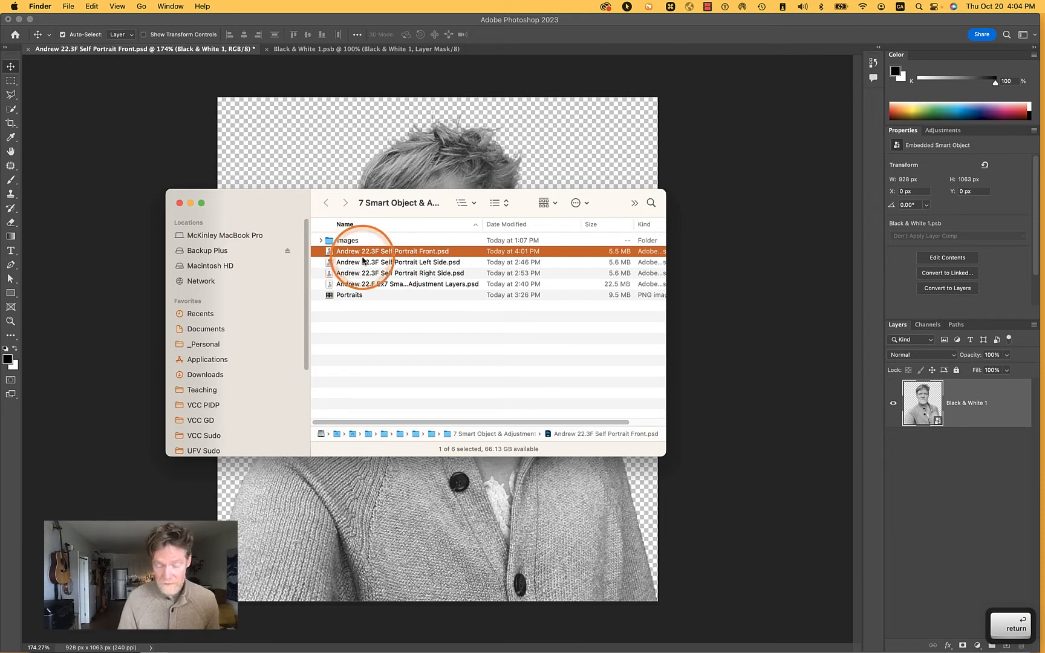
key(Return)
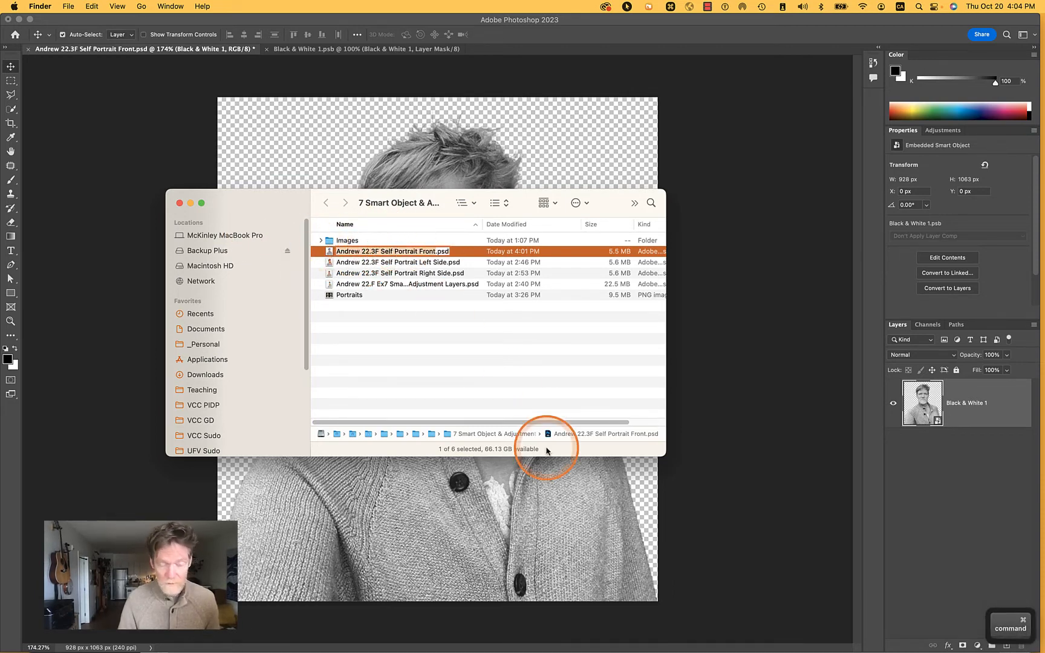
key(super+c)
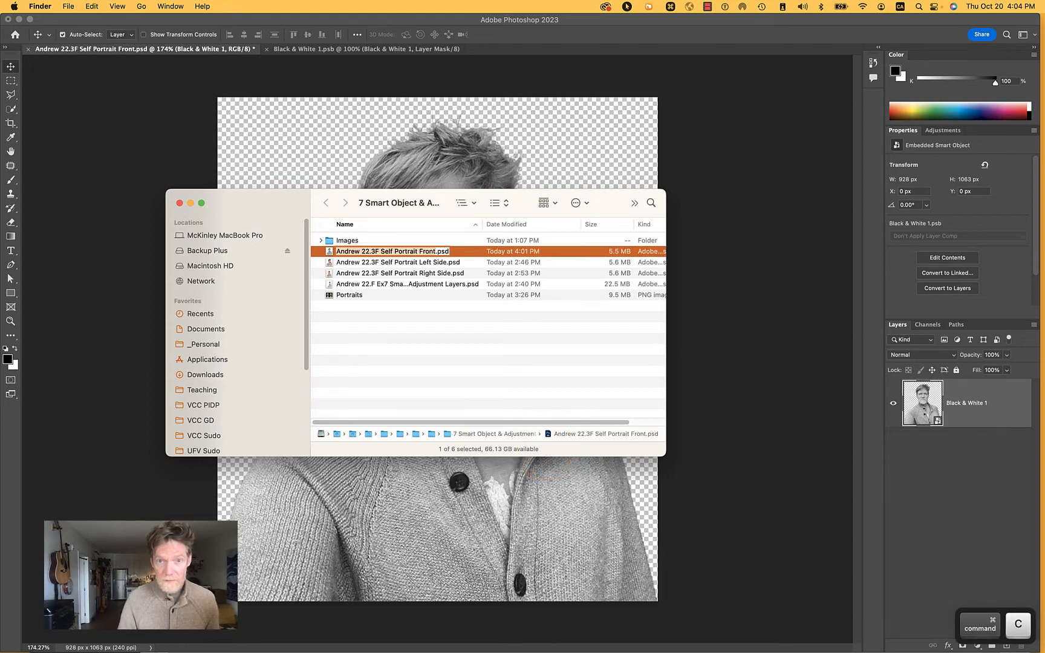
key(Return)
Back in Photoshop, rename the smart object layer with the copied file name
click(962, 403)
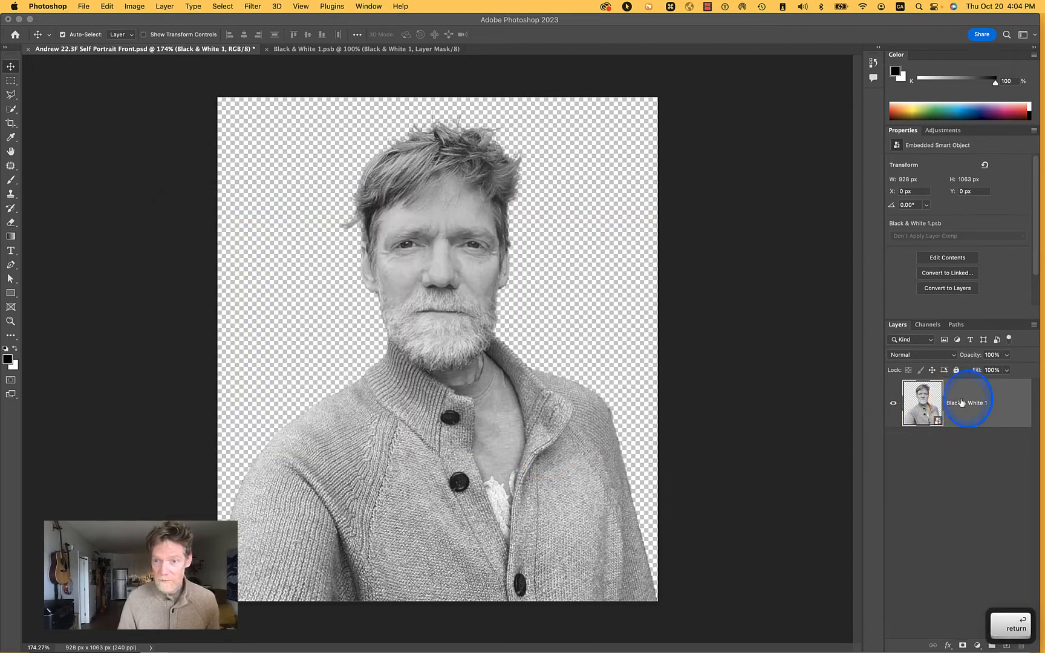
double_click(962, 403)
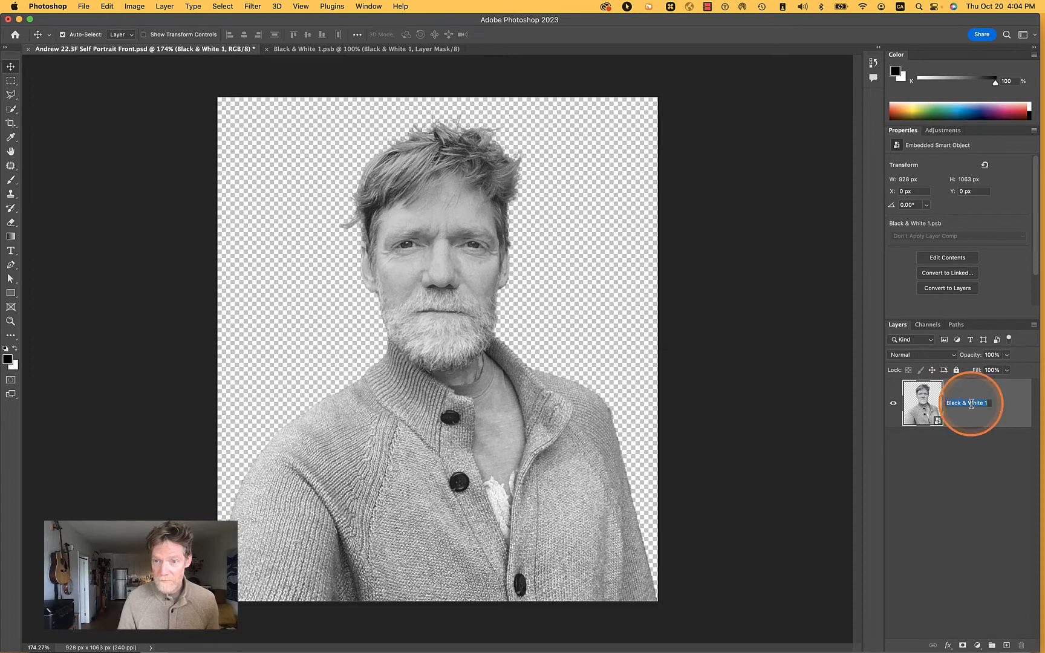
key(super+v)
key(Return)
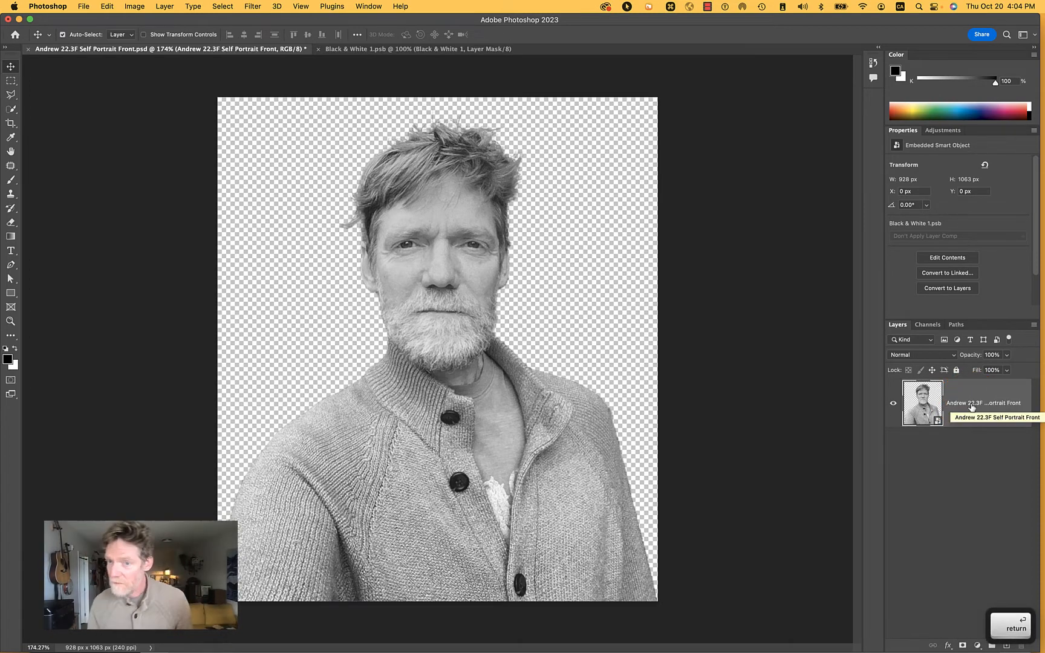
double_click(1002, 407)
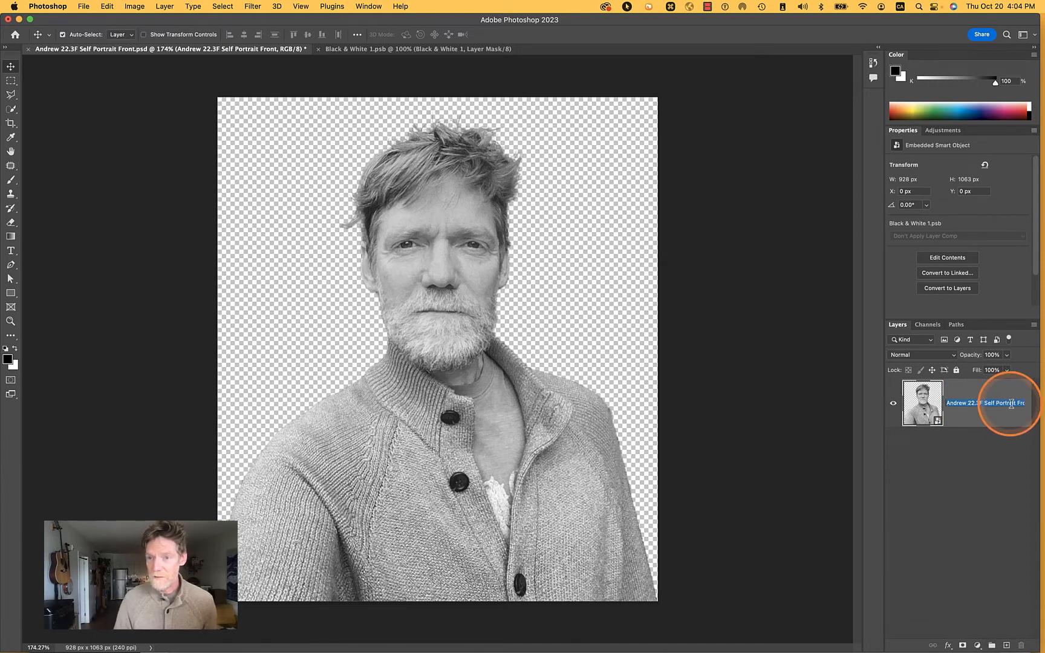
key(super+j)
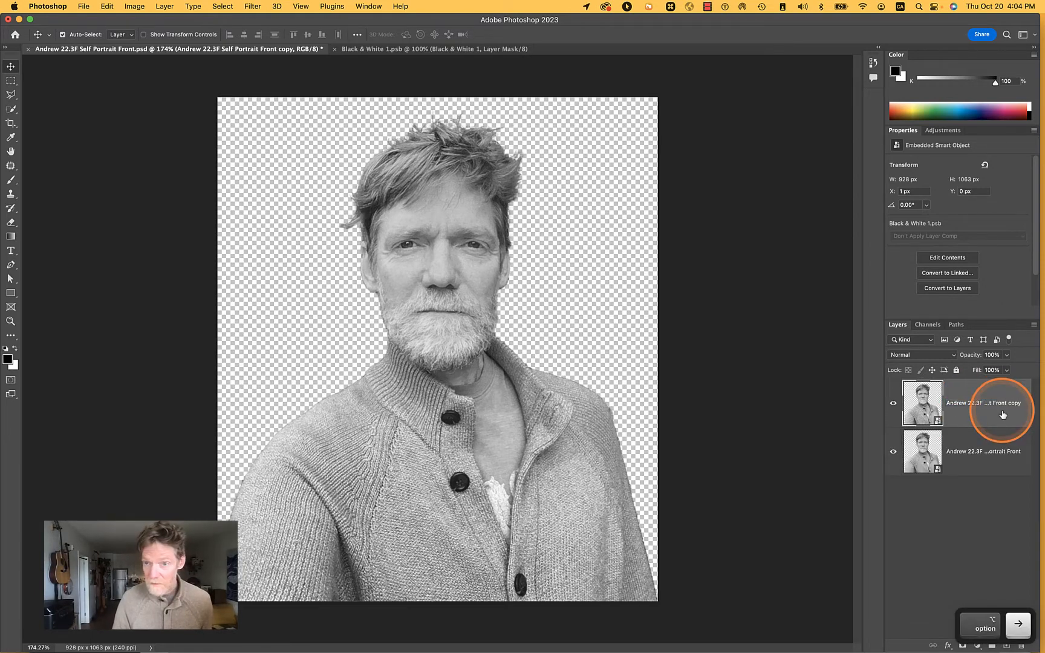
key(super+z)
Shorten the smart object layer's name to "Self Portrait Front" by removing the name and number prefix
double_click(1004, 403)
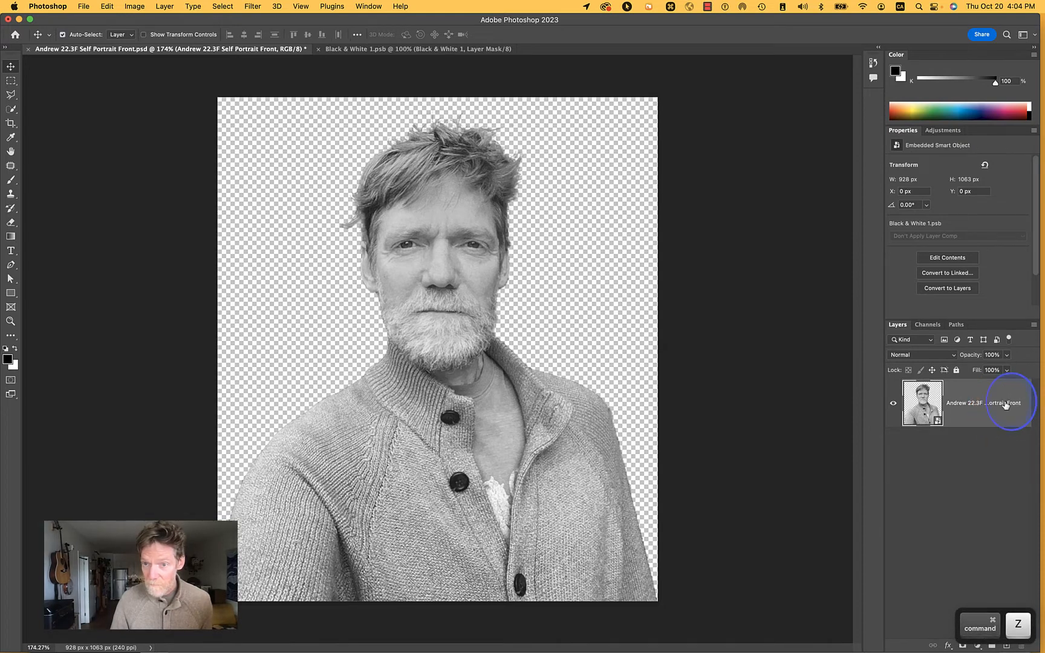
click(1005, 402)
key(alt+Left)
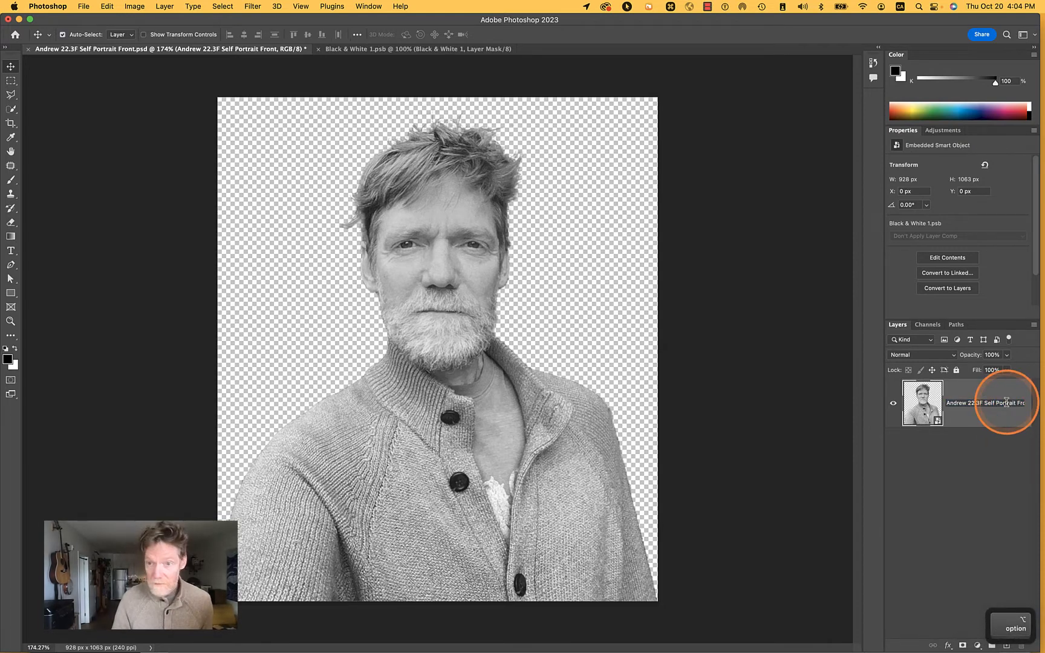
key(shift+alt+Left)
key(shift+alt+Left)
key(shift+alt+Left)
key(BackSpace)
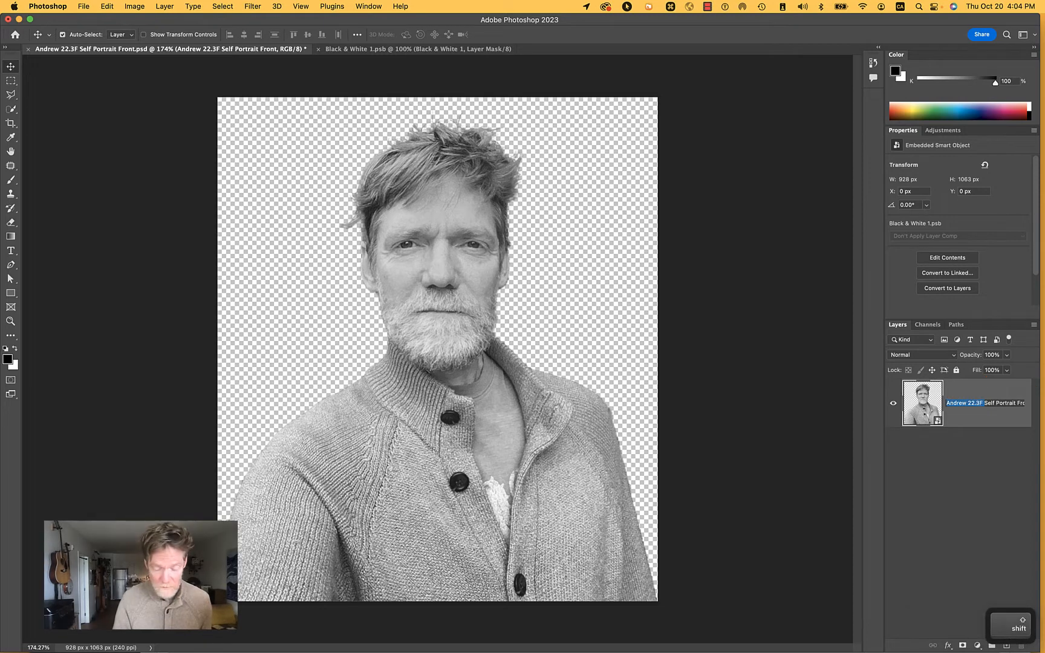
key(Return)
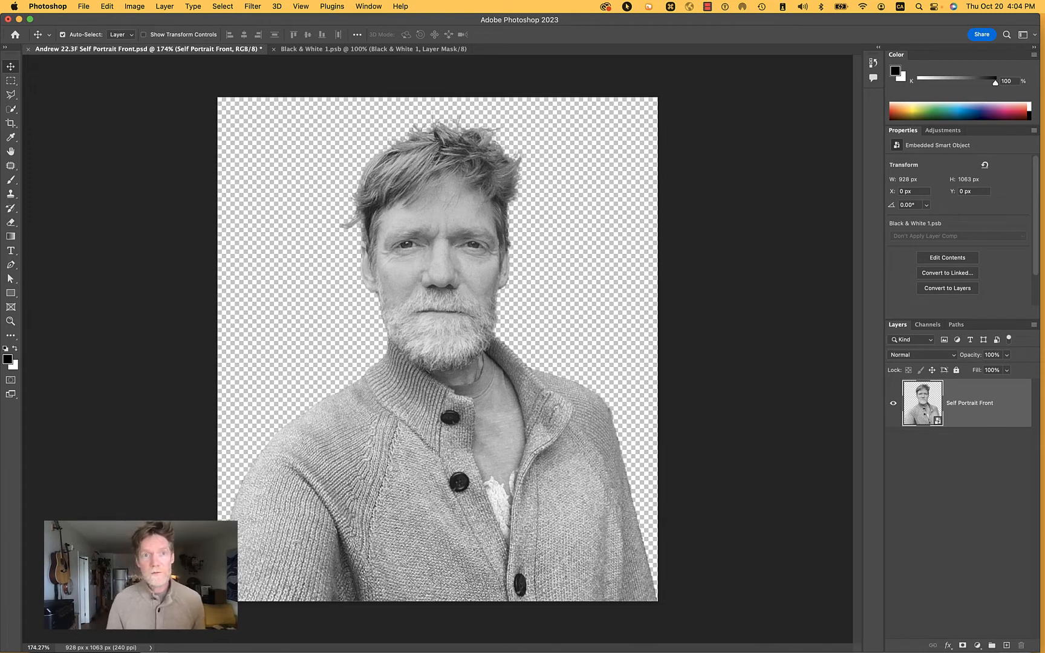
Close the embedded Black & White 1.psb document and save the front portrait document
click(274, 50)
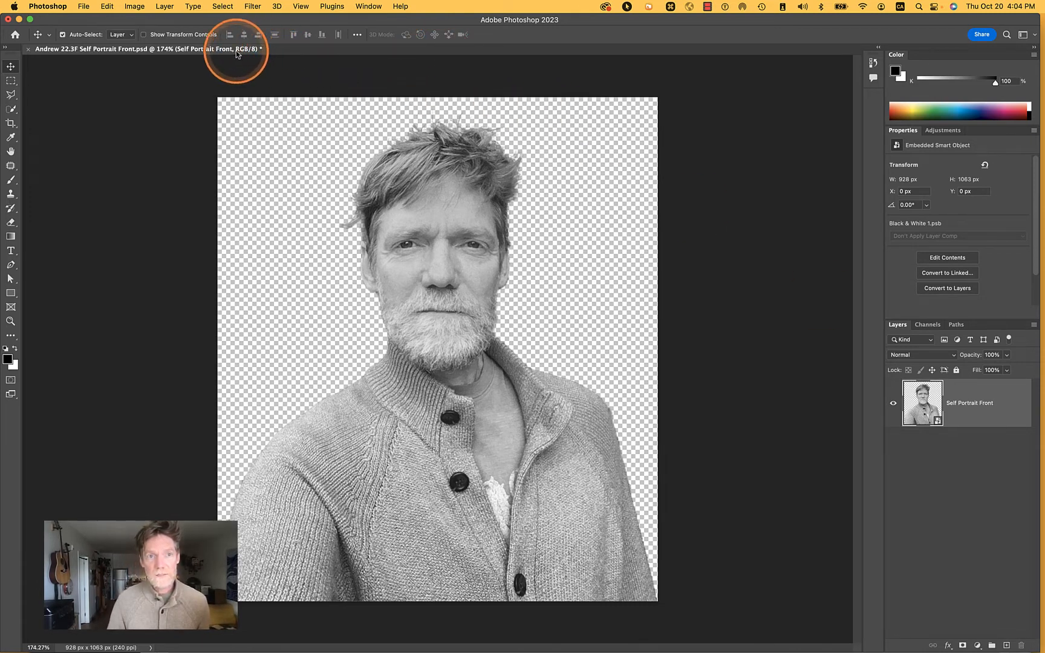
key(super+s)
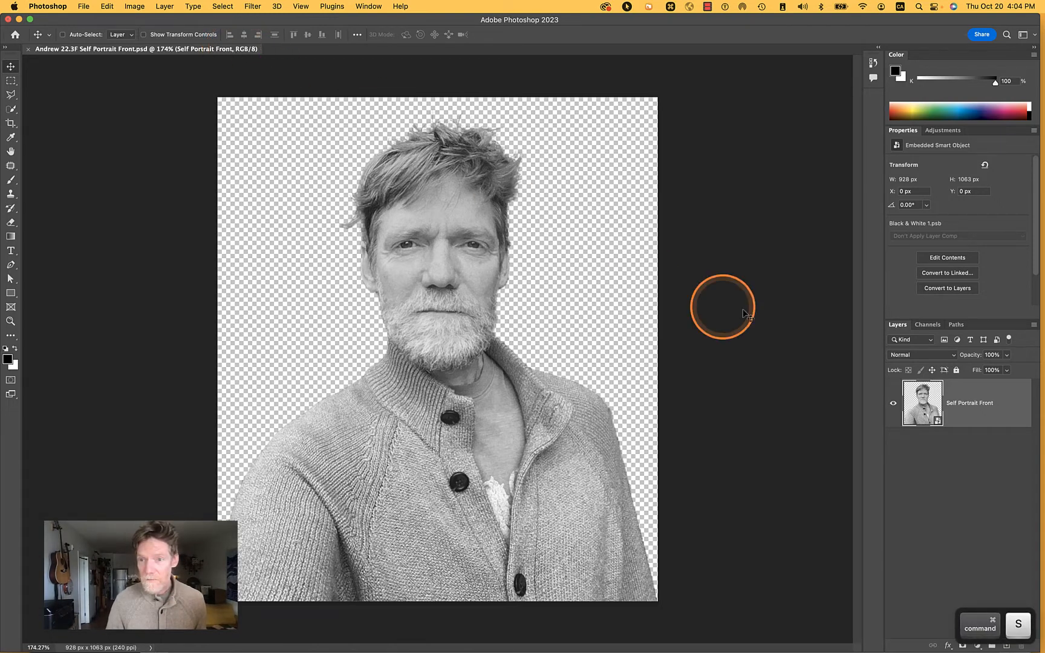
Open the Self Portrait Front smart object's contents to view its editable layers, and close that document
double_click(915, 402)
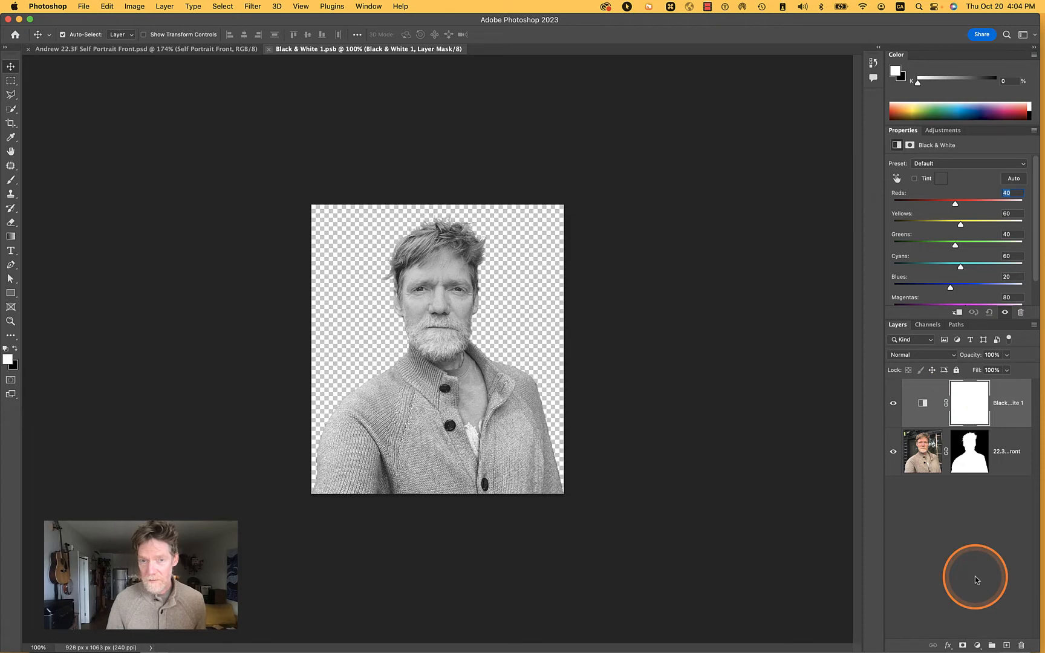
click(269, 49)
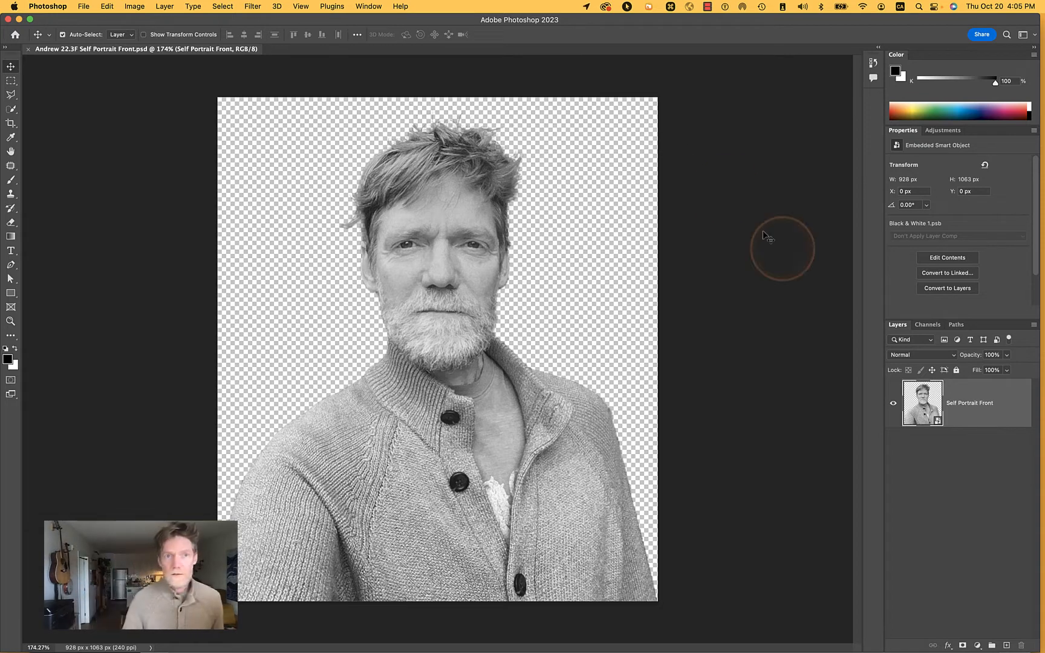
Start a new document from the Letter print preset with its dimensions in pixels
click(85, 6)
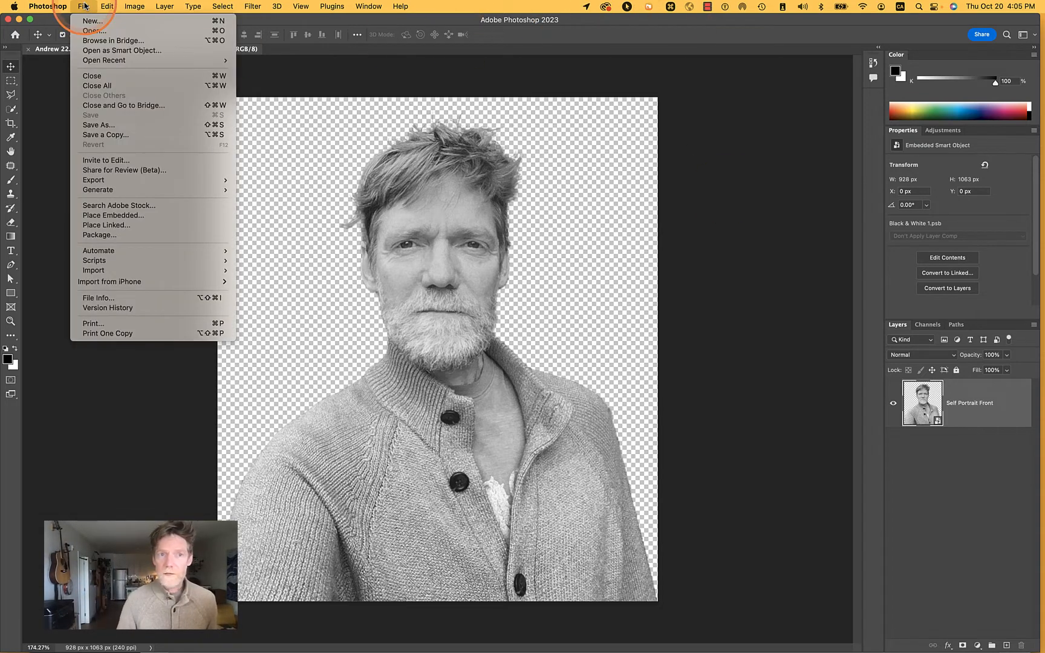
click(86, 21)
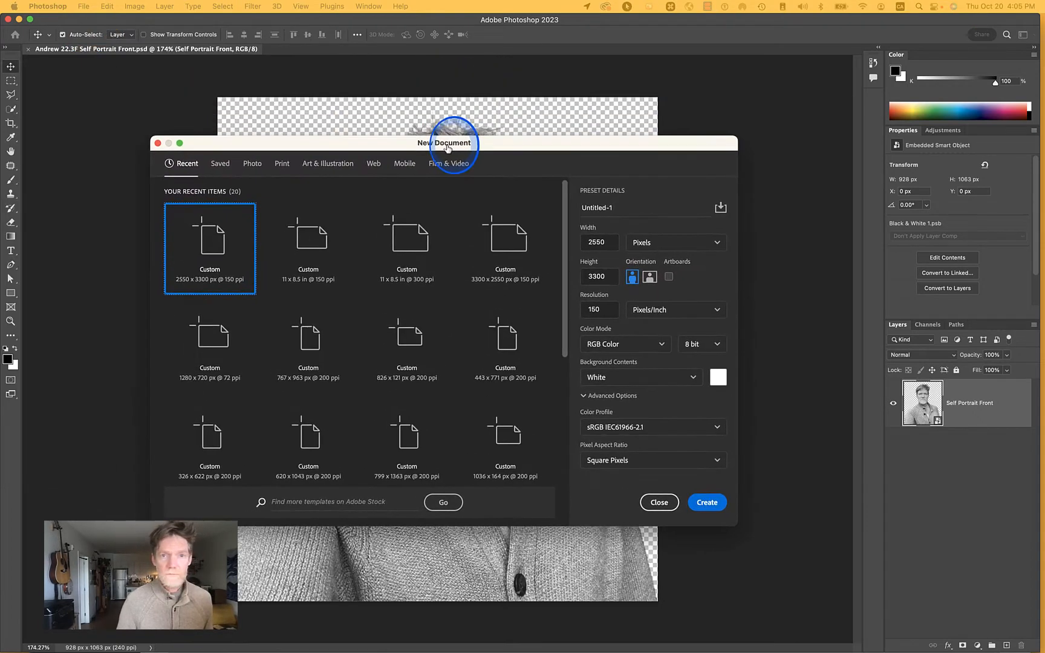
click(448, 148)
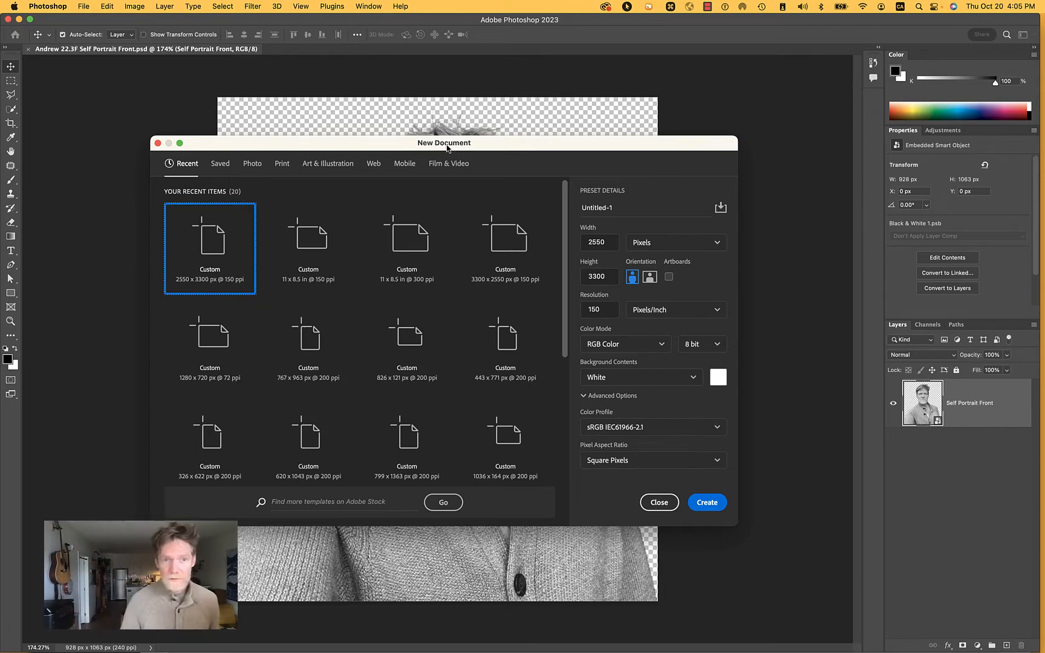
click(280, 165)
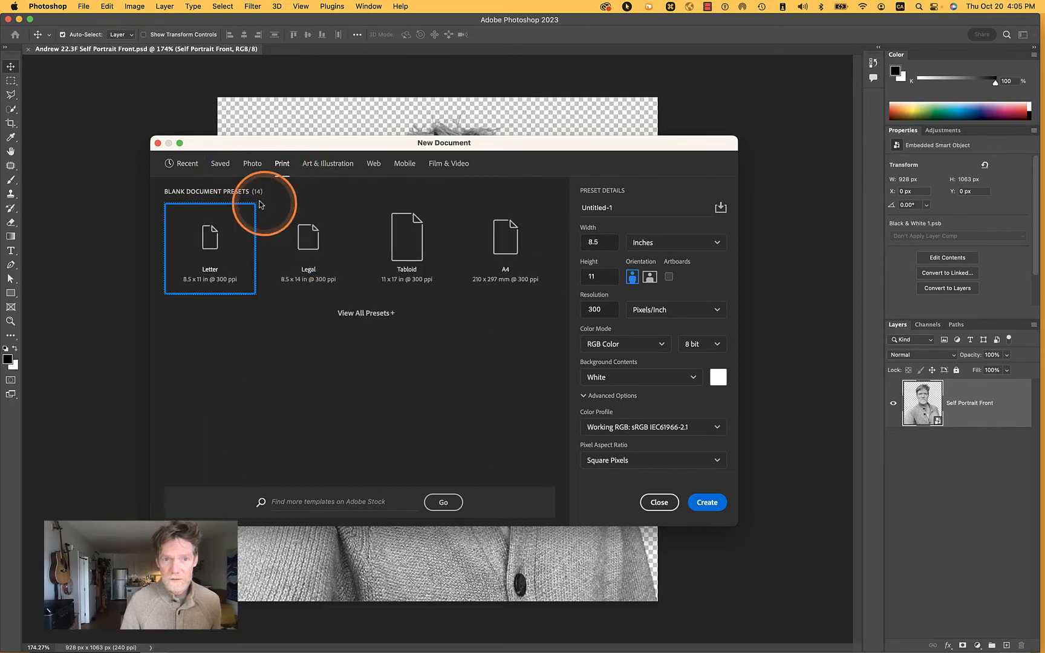
click(636, 243)
click(646, 265)
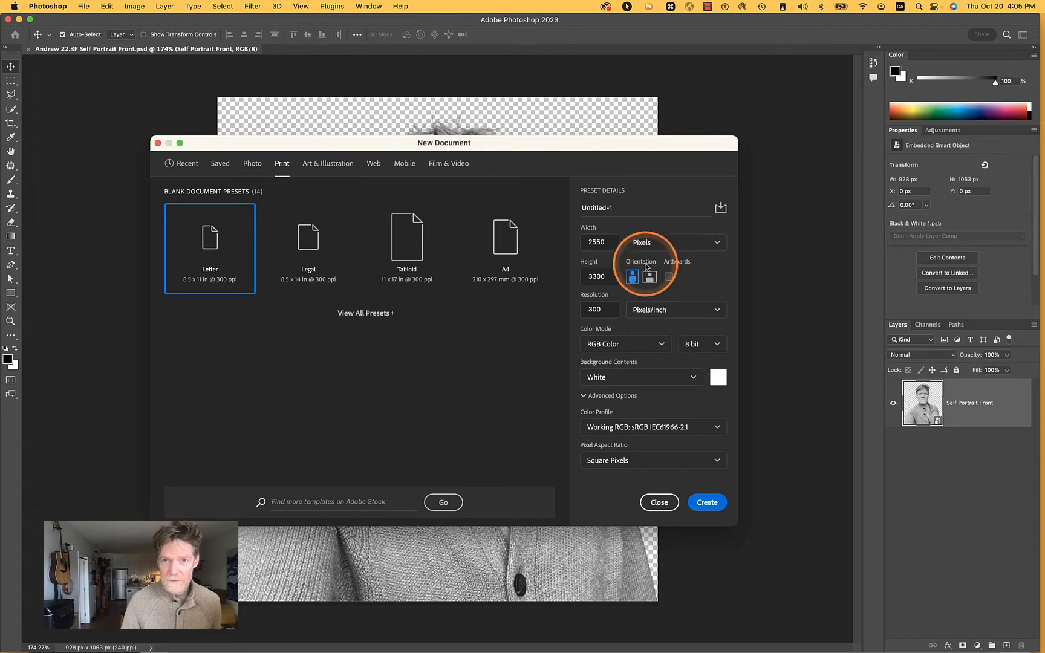
Set the new document to 960 by 1242 pixels at 150 pixels/inch and create it
double_click(609, 242)
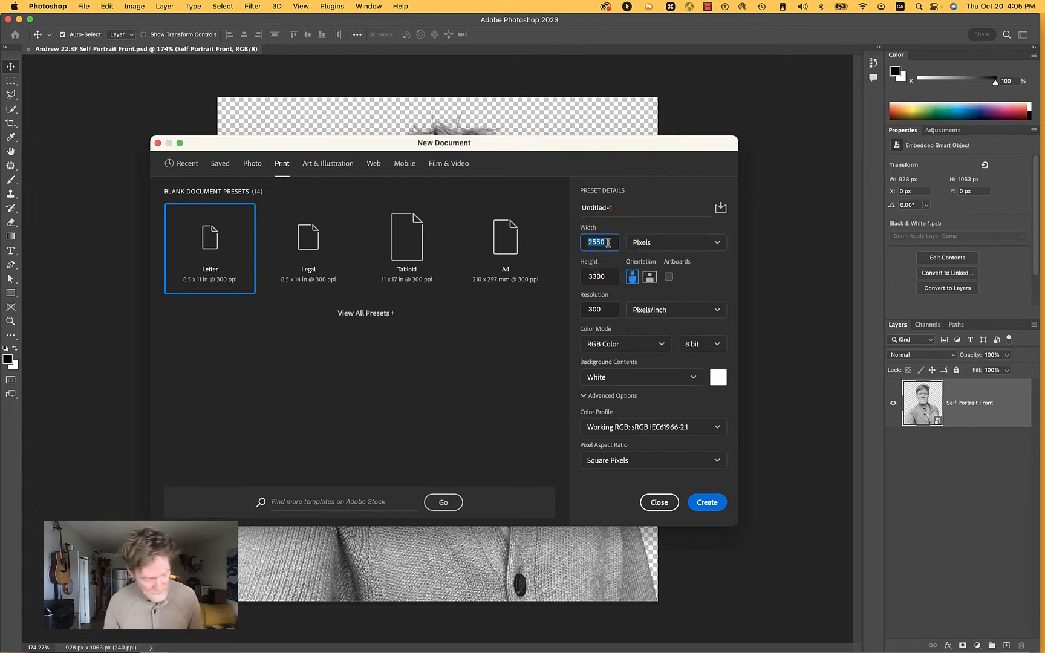
text(960)
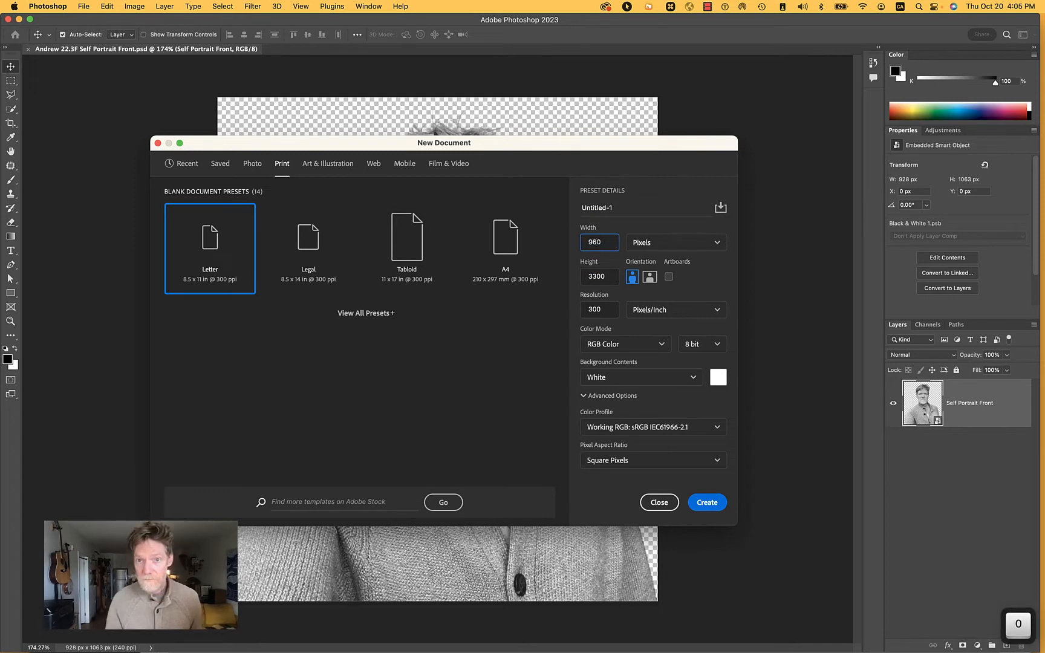
key(Tab)
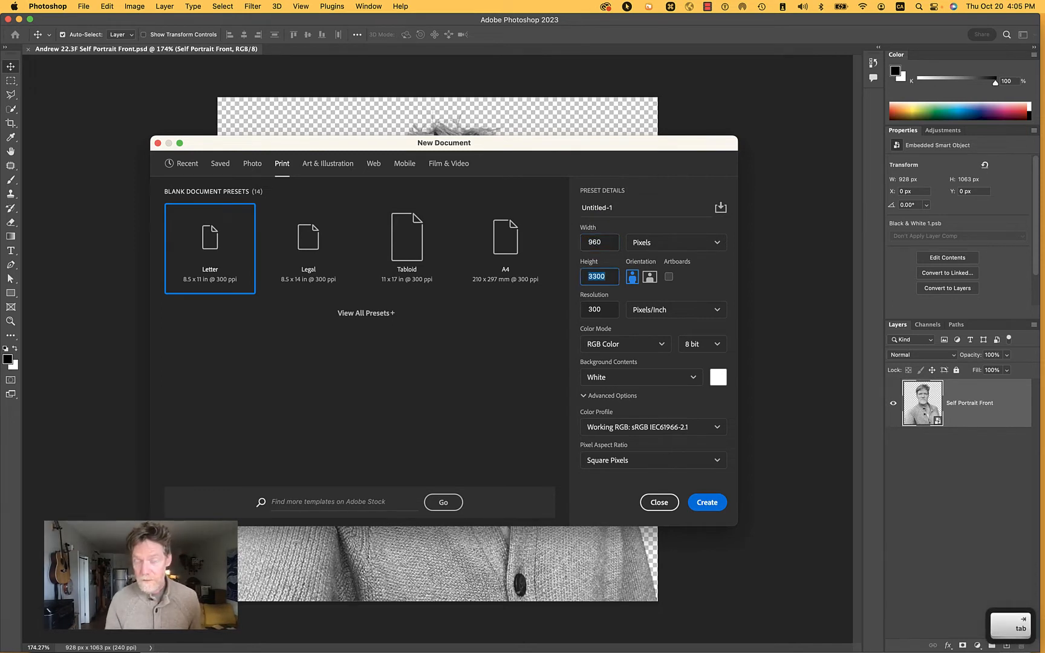
text(1242)
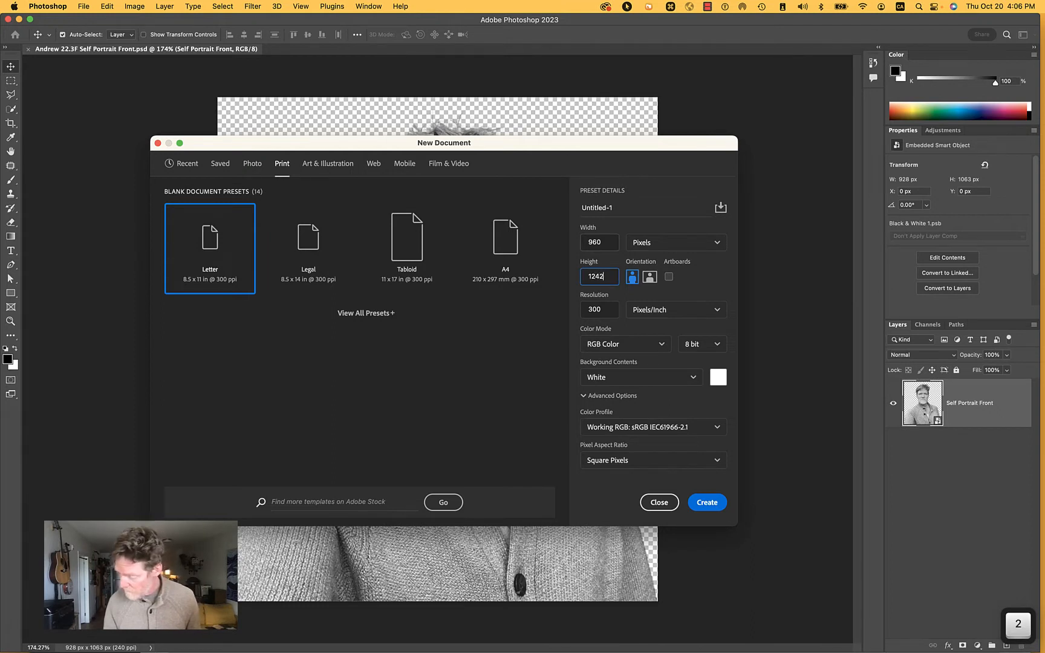
click(596, 309)
text(150)
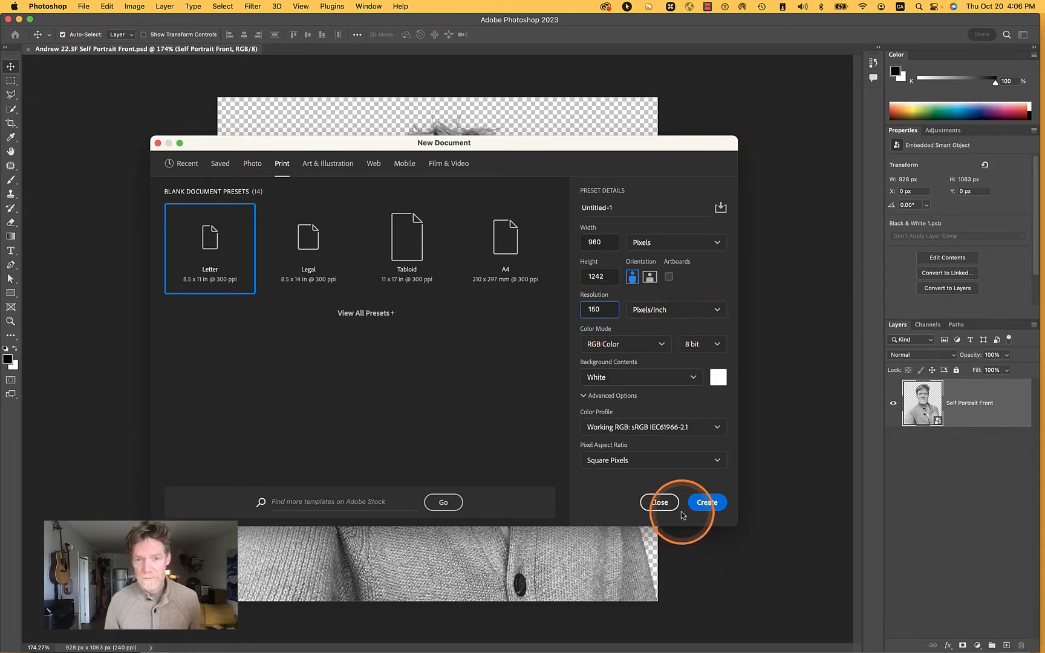
click(706, 503)
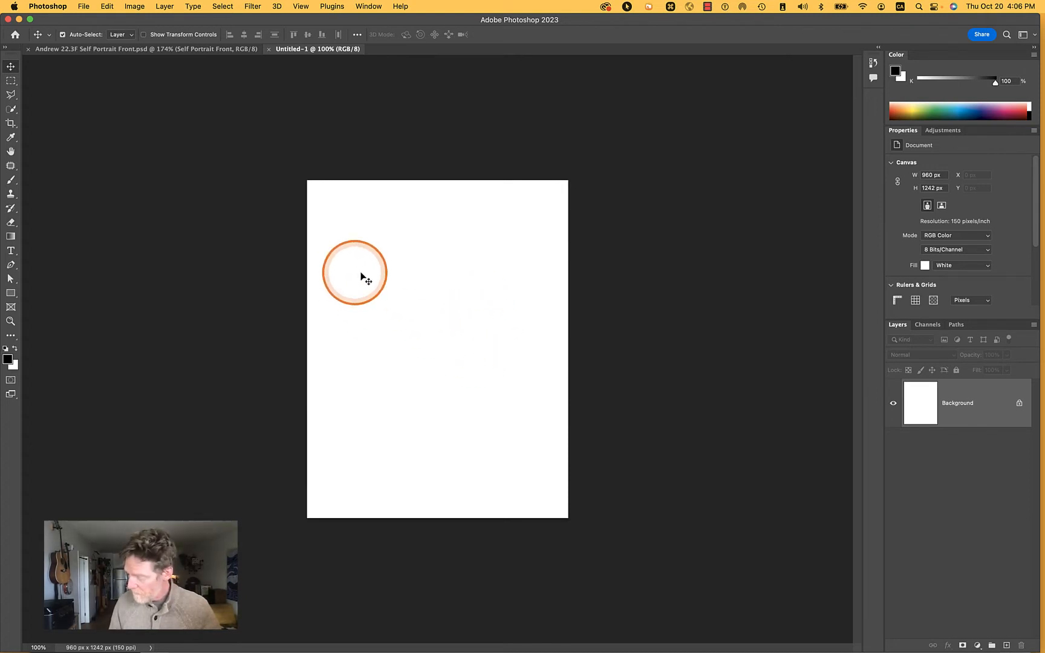
Save the blank document on the computer, reusing the existing Ex7 Smart Objects & Adjustment Layers file name with 2 added before the extension
key(space)
drag(395, 275, 315, 272)
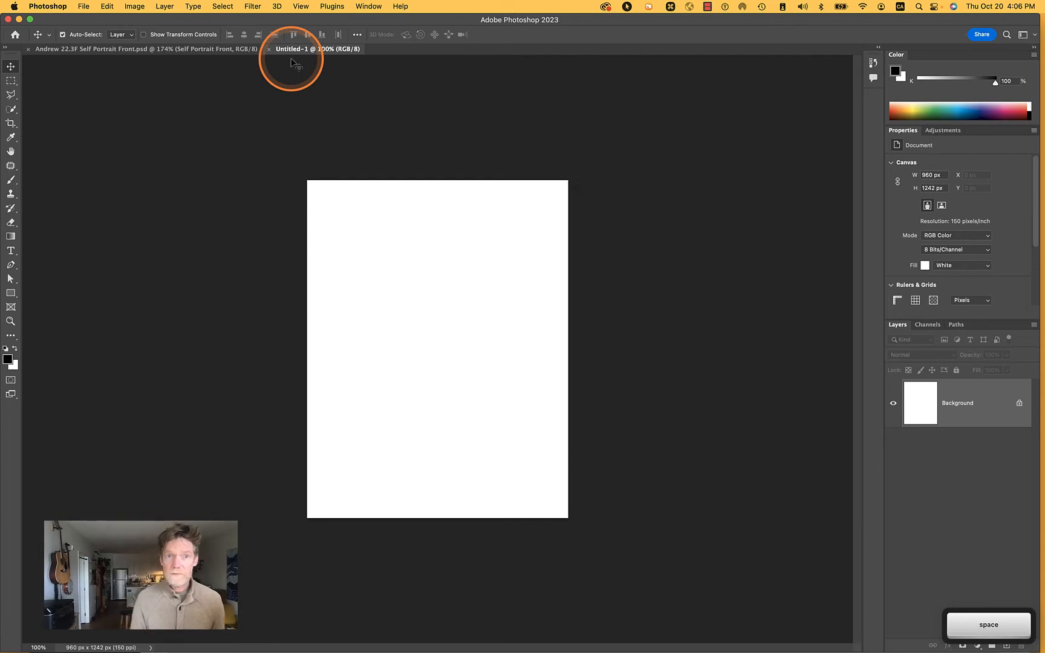
click(81, 6)
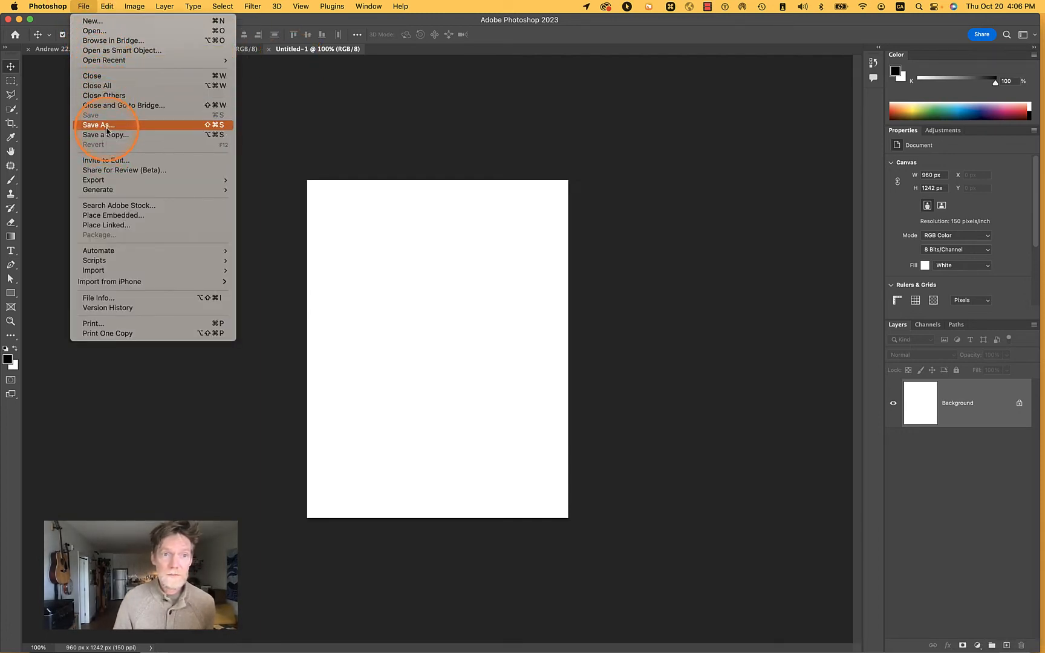
click(106, 129)
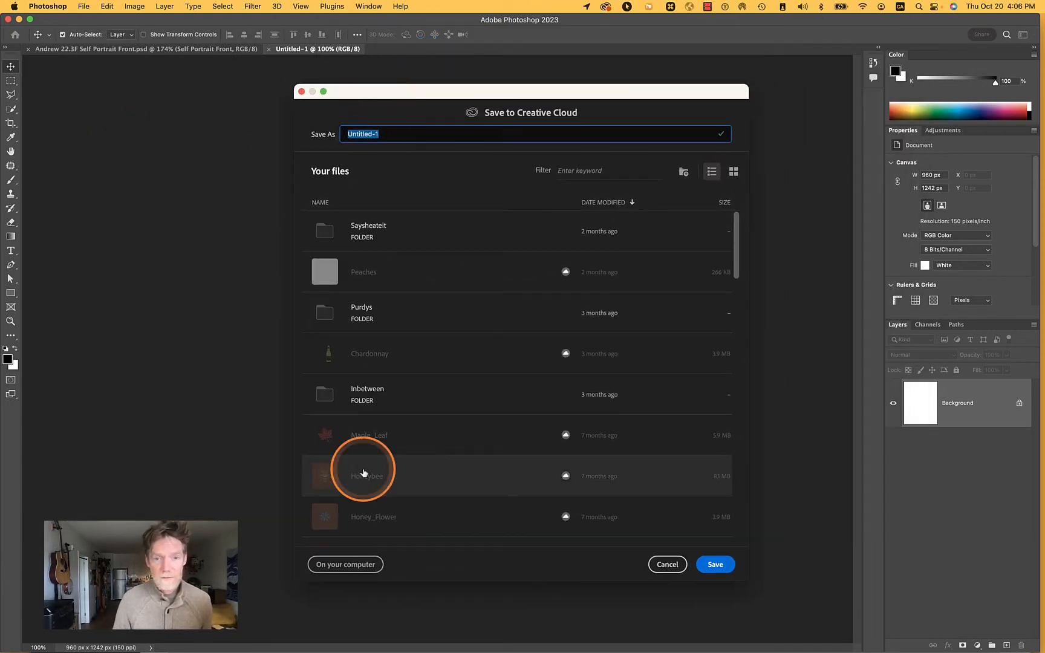
click(366, 569)
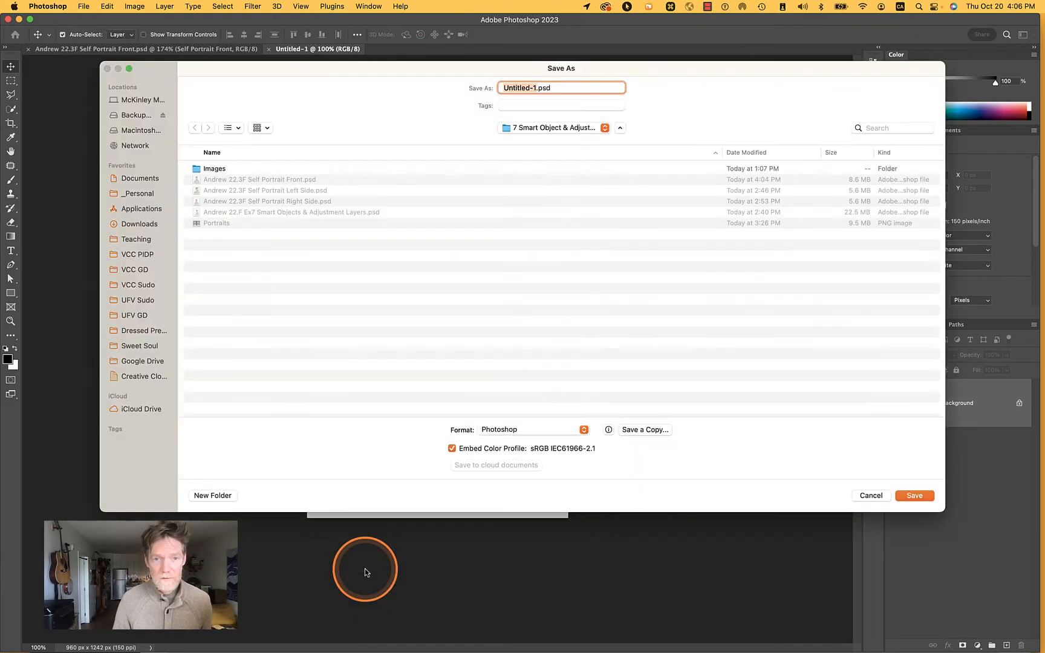
click(285, 215)
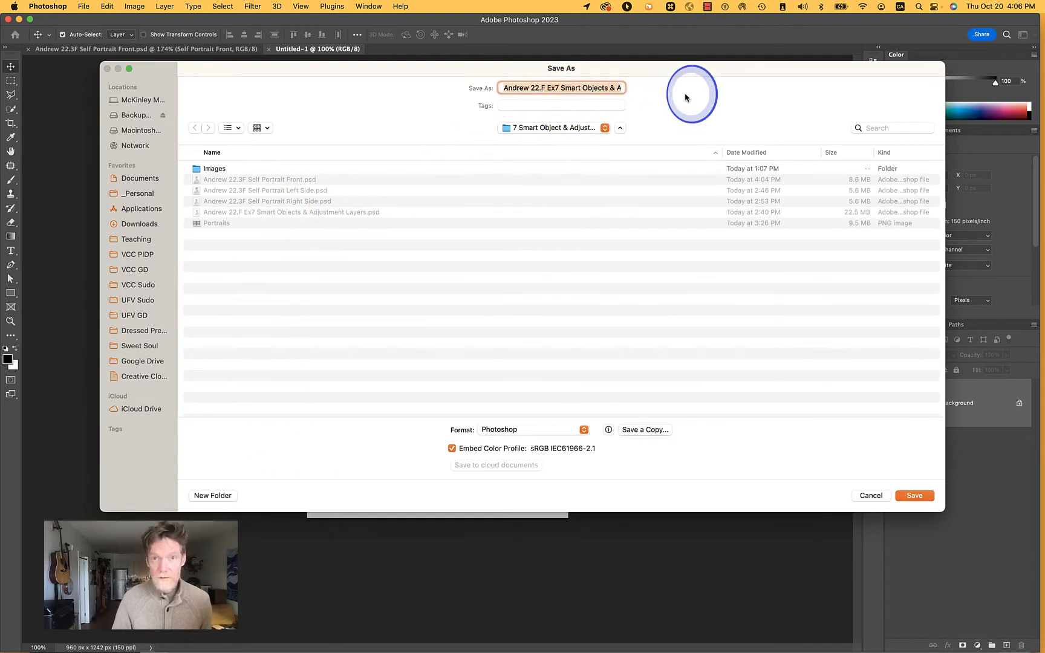
key(alt+Right)
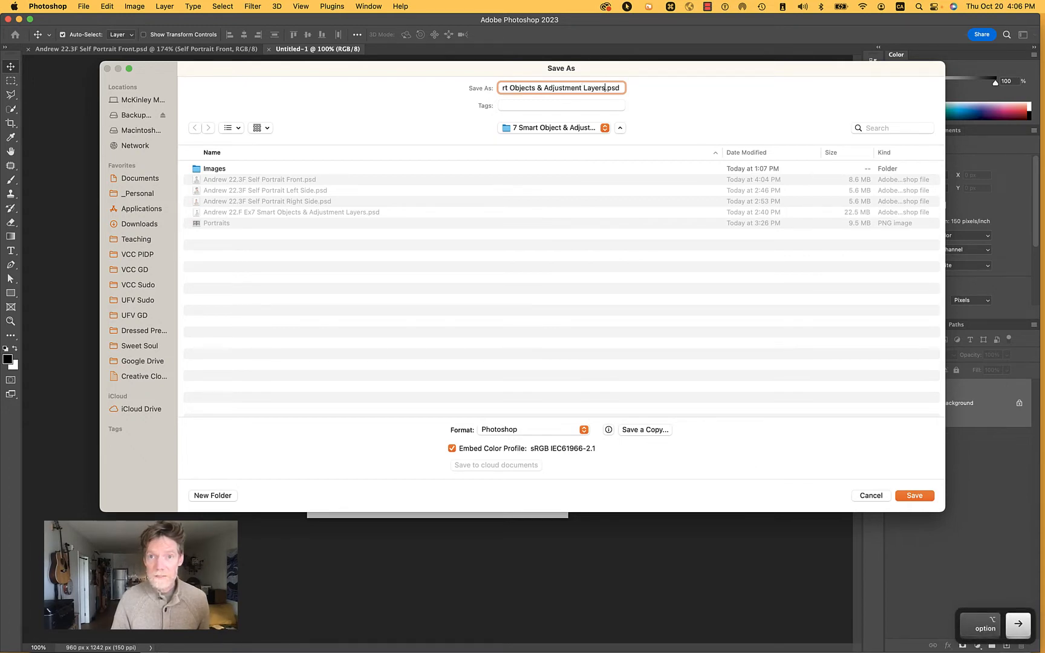
text(2)
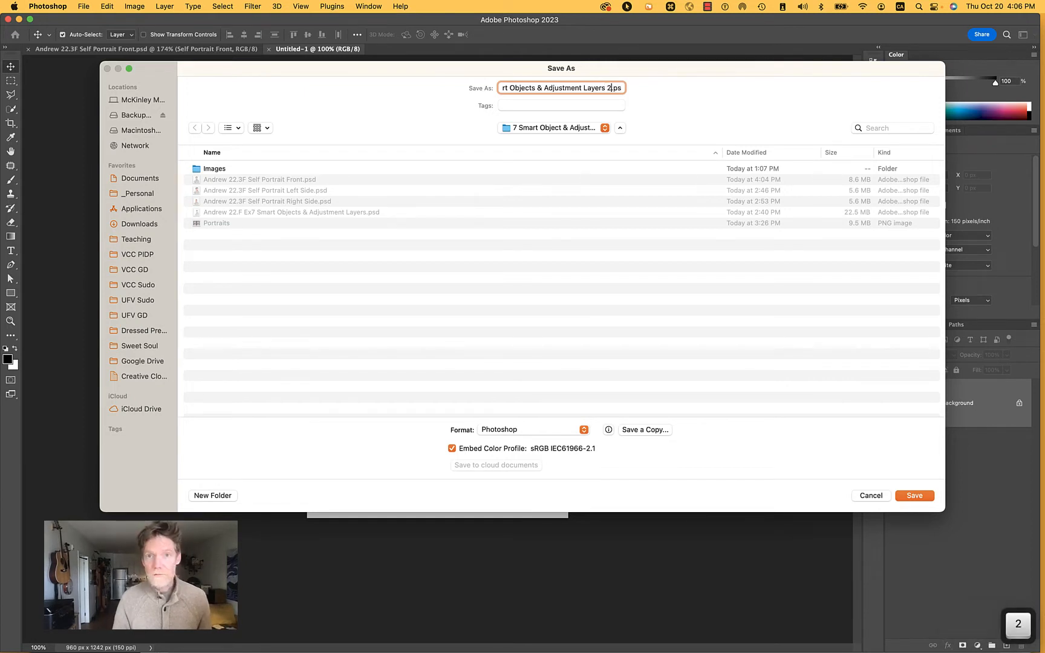
key(Return)
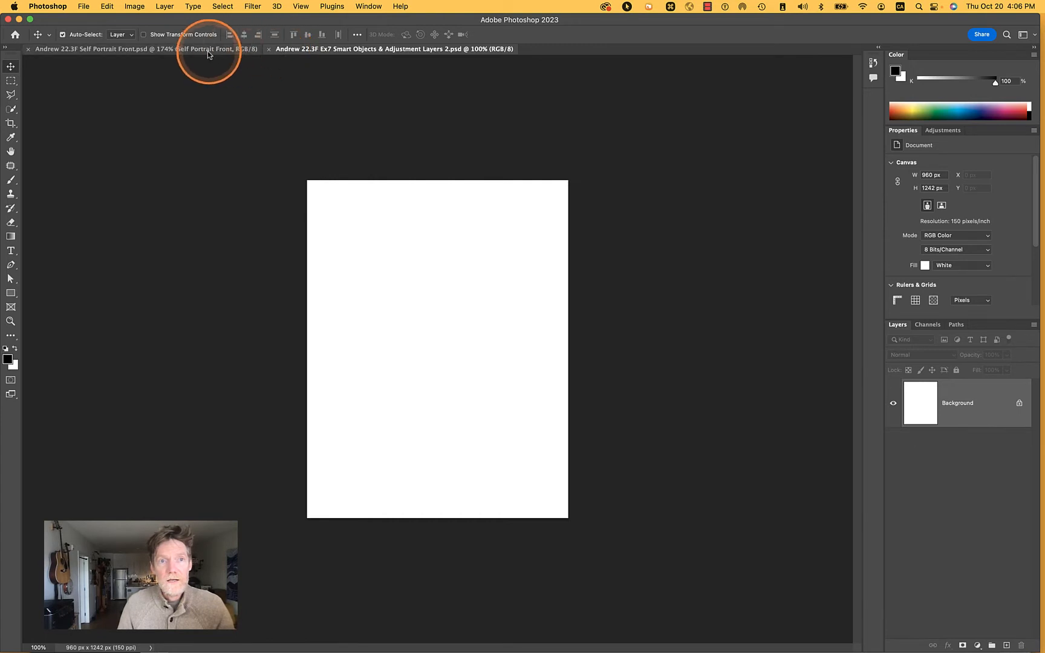
Arrange the new document and the front portrait side by side in a 2-up vertical layout
click(373, 5)
mouse_move(372, 21)
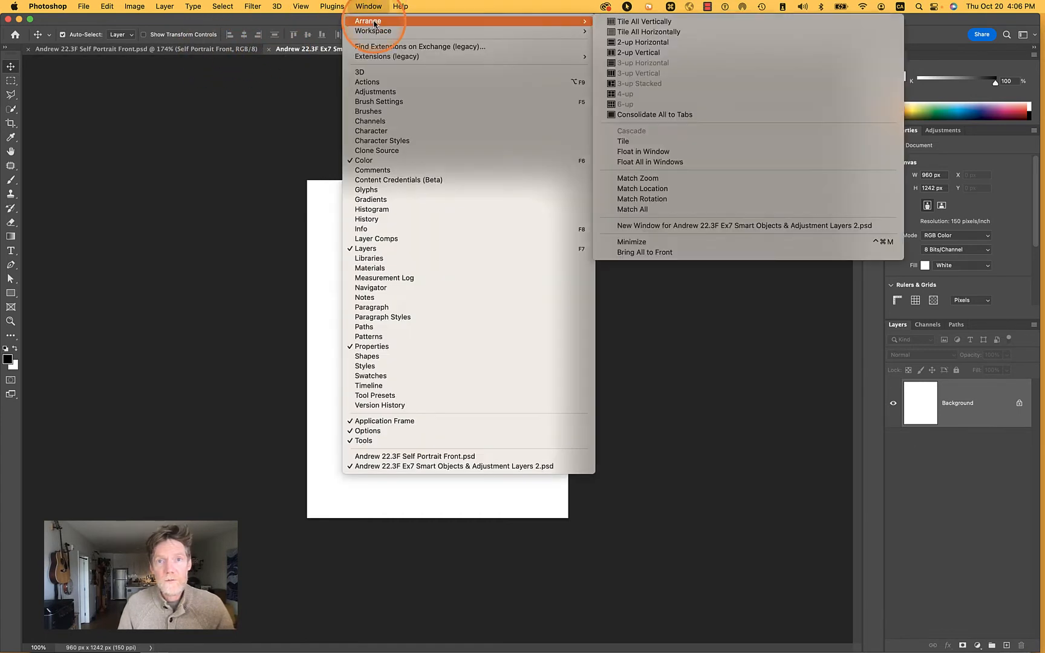
click(722, 53)
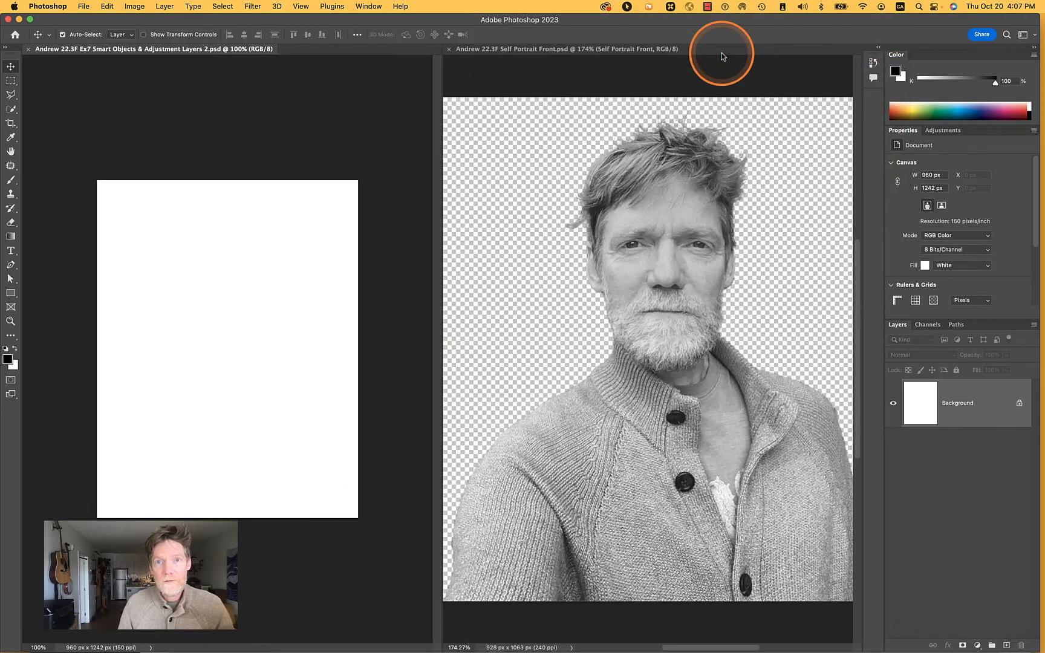
Open the left side and right side self-portrait files as tabs alongside the front portrait
click(582, 49)
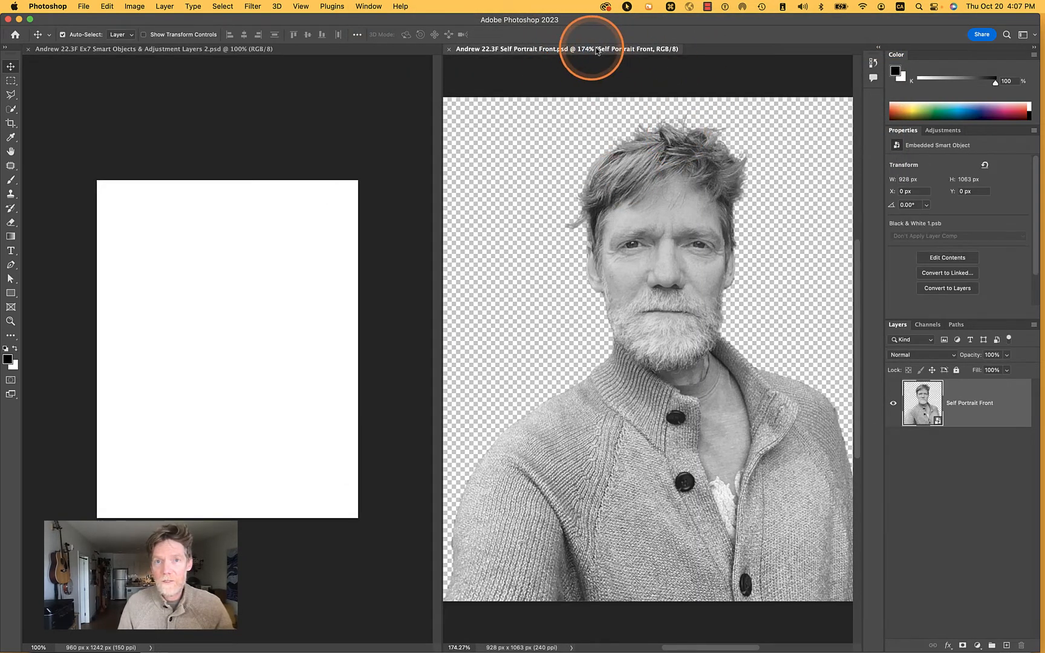
click(83, 6)
click(92, 33)
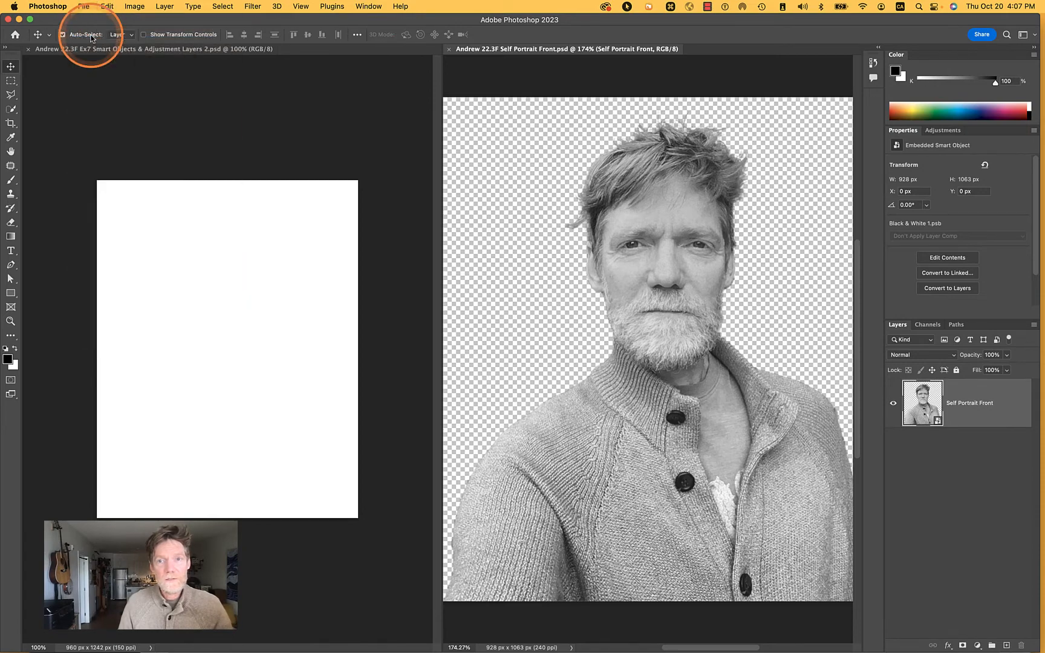
double_click(384, 124)
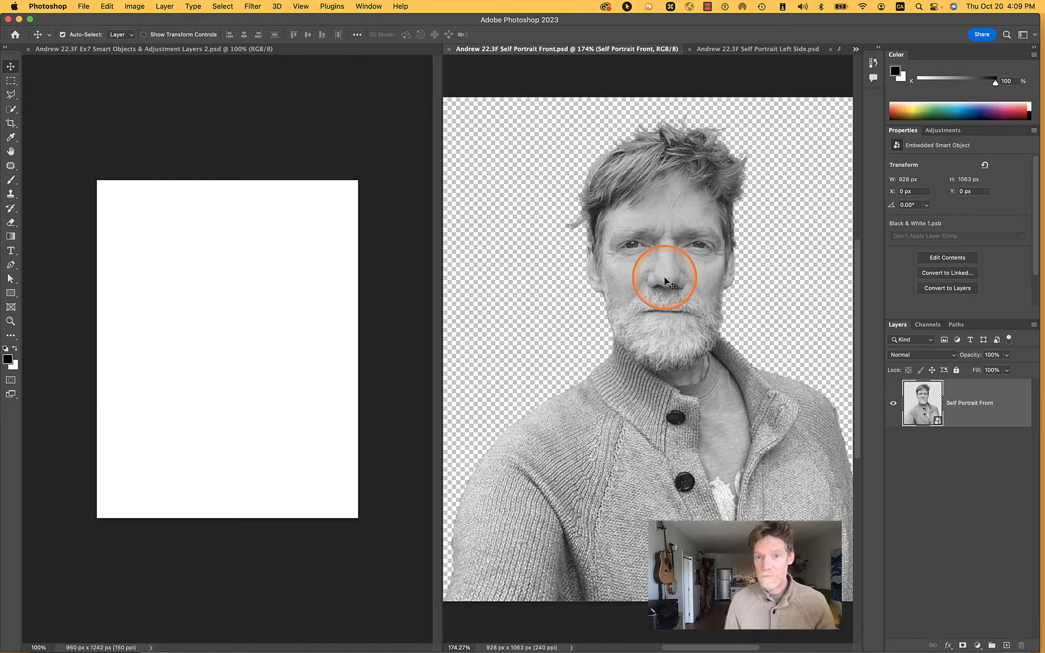
Copy the Self Portrait Front and Self Portrait Left Side smart objects from their files into the new composite document
drag(665, 280, 260, 339)
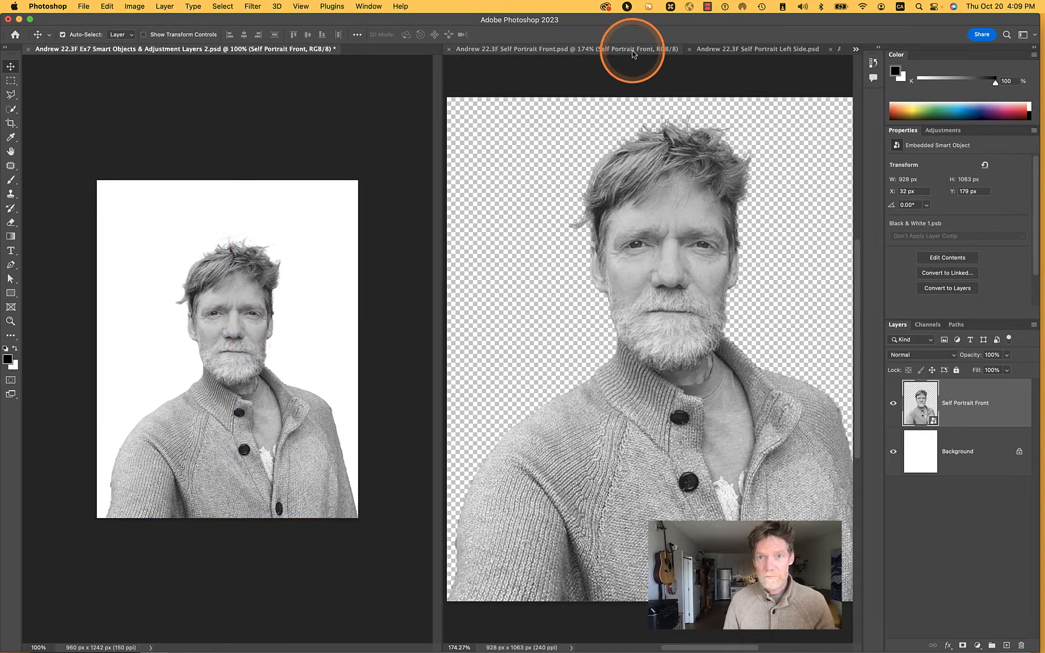
click(674, 50)
click(746, 48)
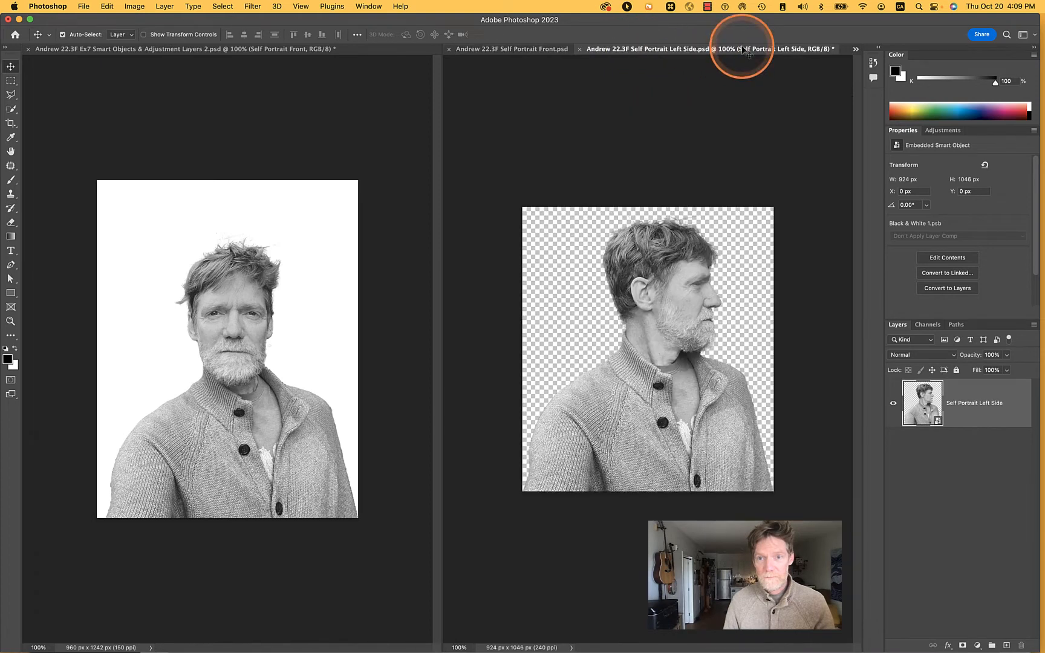
drag(700, 305, 273, 334)
Rotate the Self Portrait Left Side layer to -11.77° and position it over the front portrait at X 140 px, Y 208 px
key(super+t)
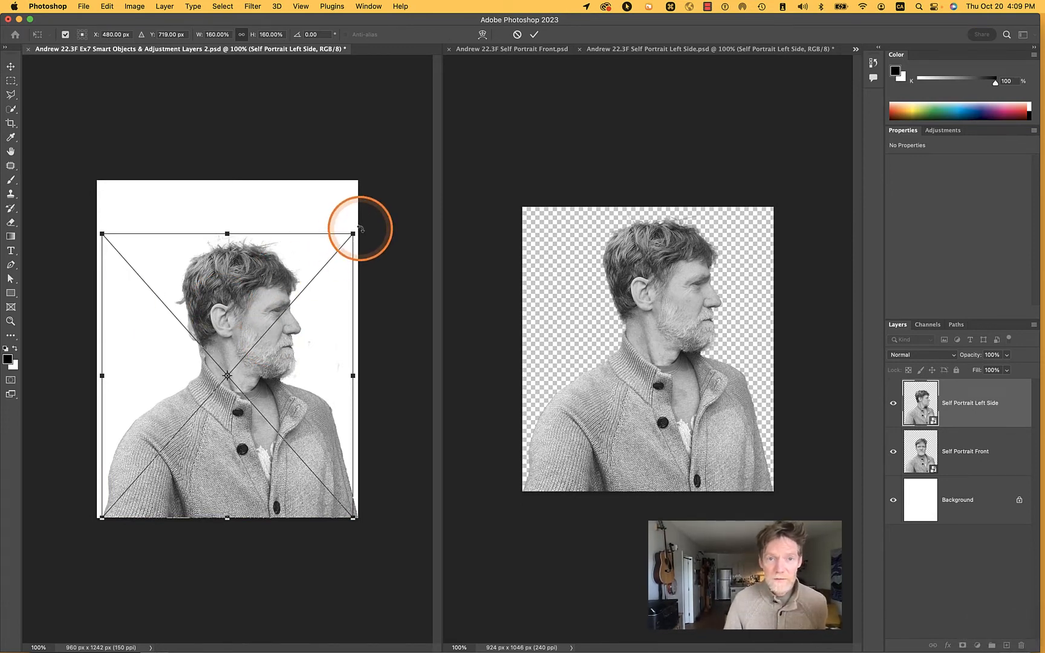
drag(361, 229, 324, 217)
key(Return)
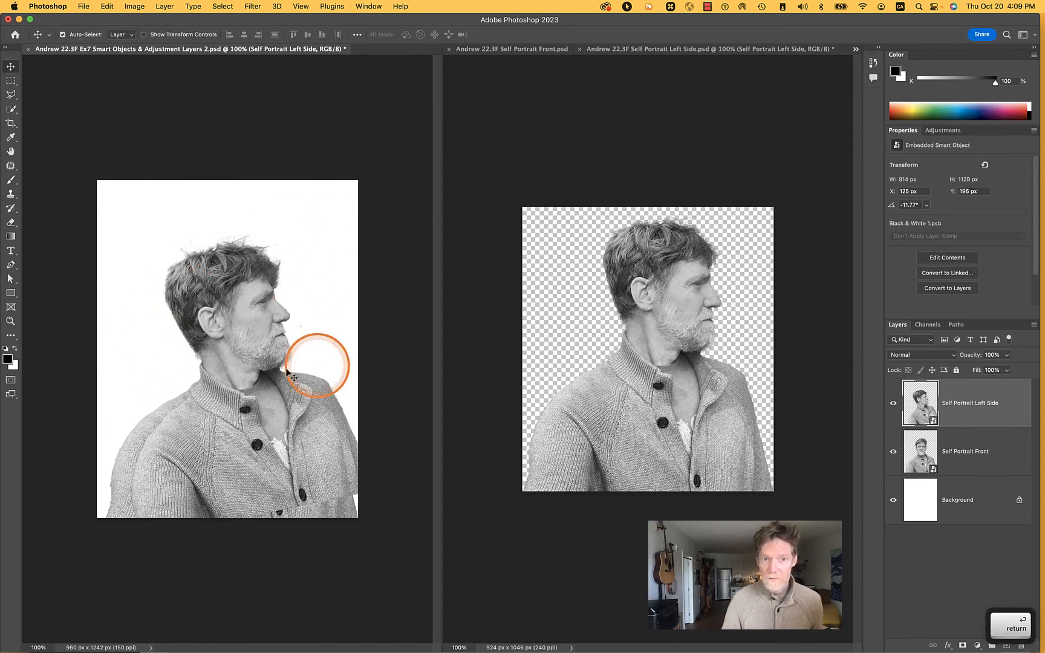
mouse_move(249, 343)
mouse_down()
mouse_move(268, 332)
mouse_move(252, 343)
mouse_up()
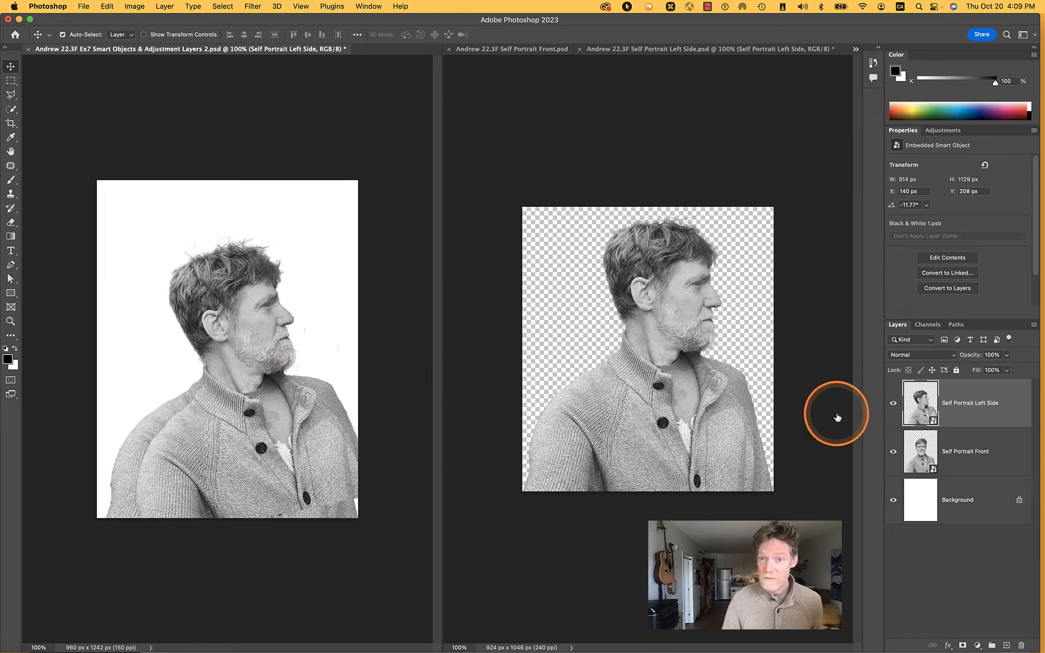
Open the Self Portrait Left Side smart object's contents, toggle its Black & White adjustment off and on, and close it without saving
double_click(918, 402)
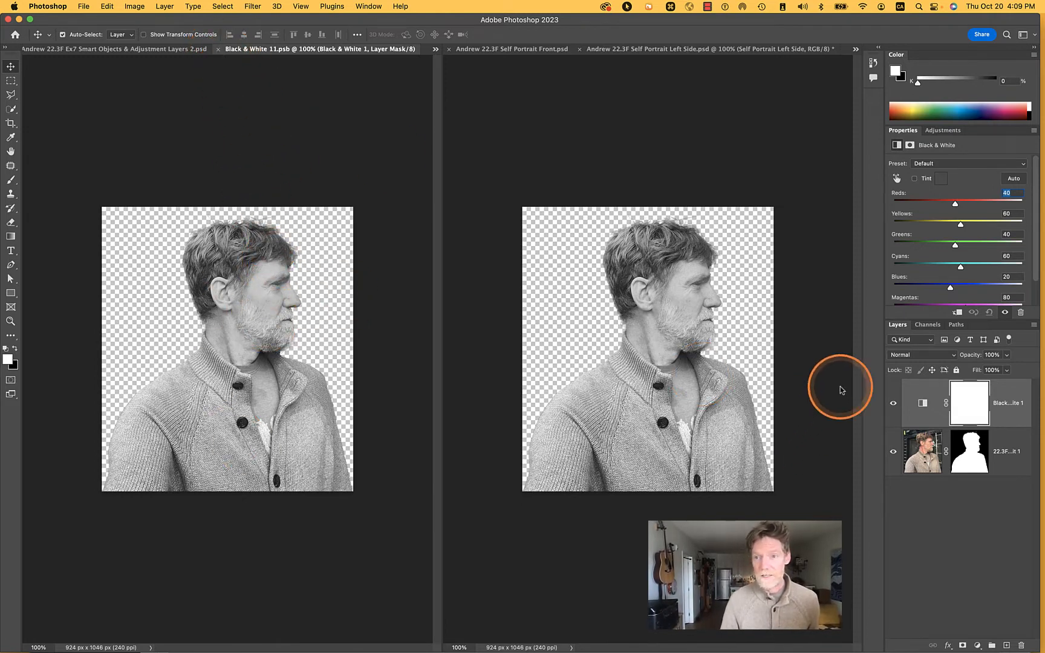
click(893, 400)
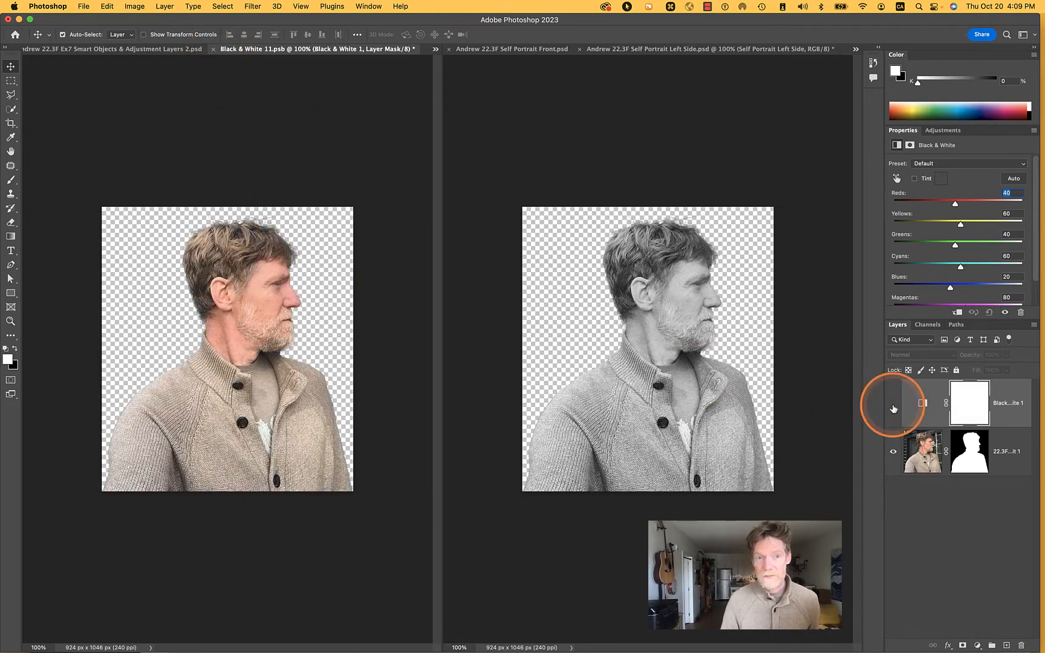
click(894, 404)
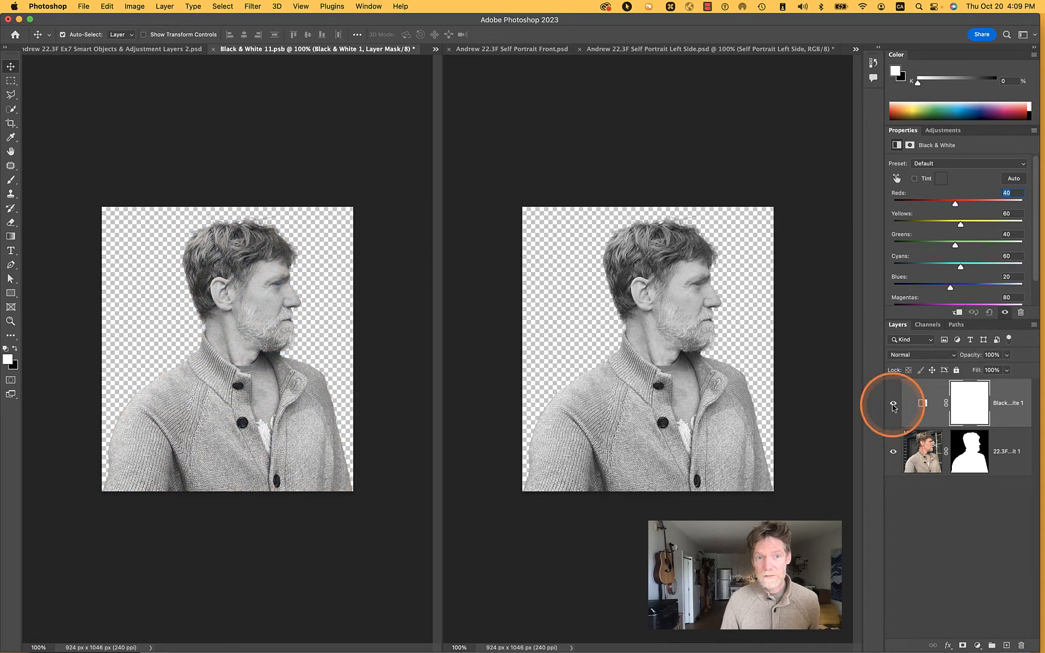
click(213, 50)
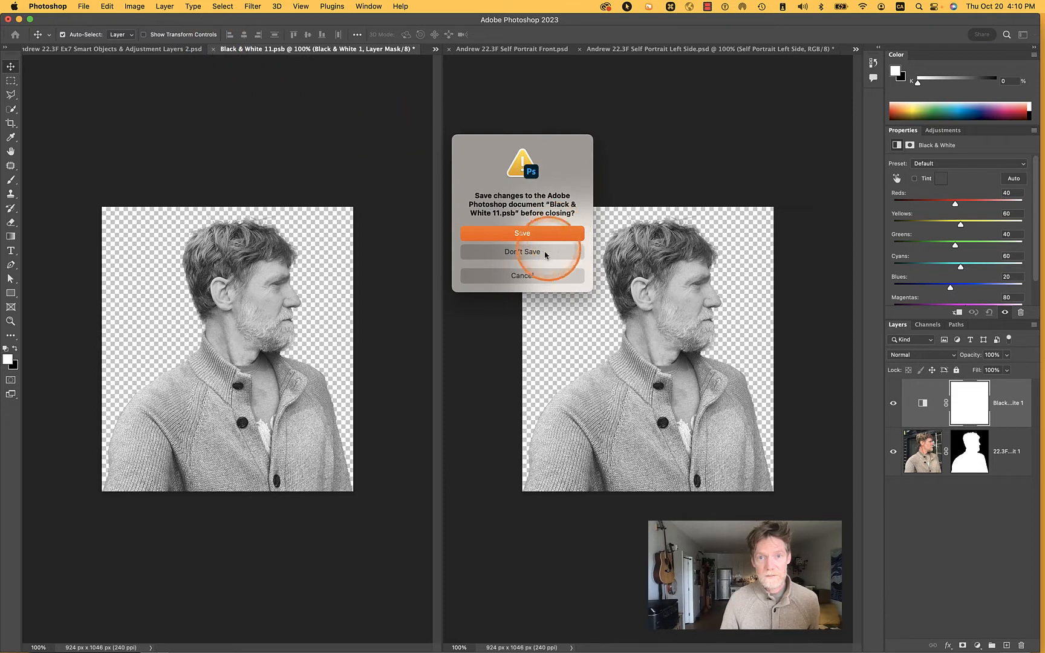
click(545, 254)
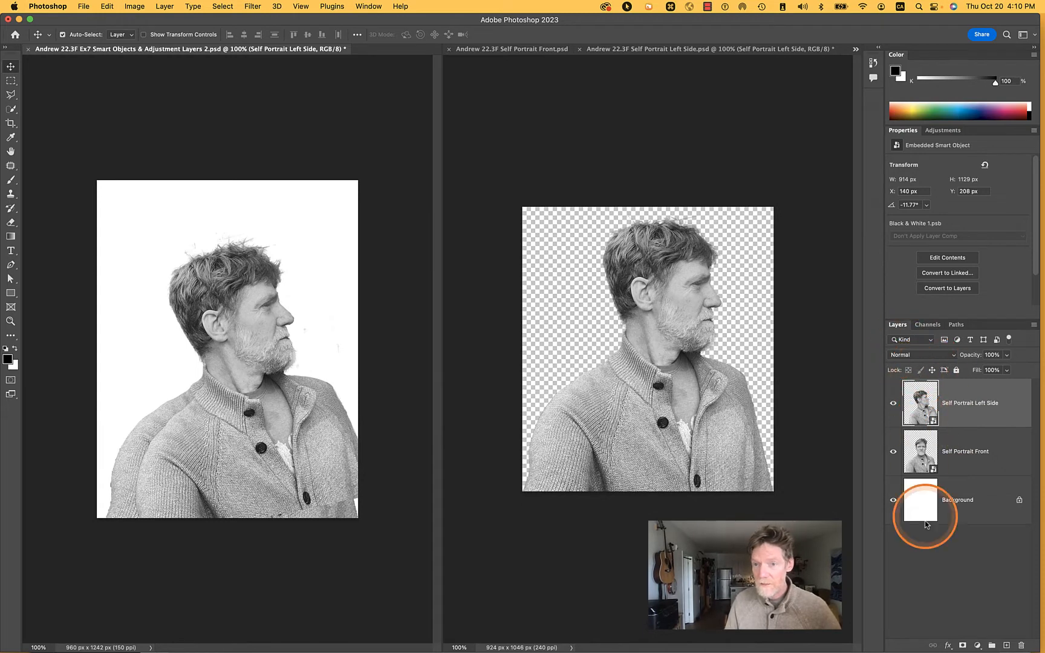
Add a layer mask to the Self Portrait Left Side layer and view the mask among the document's channels
click(962, 645)
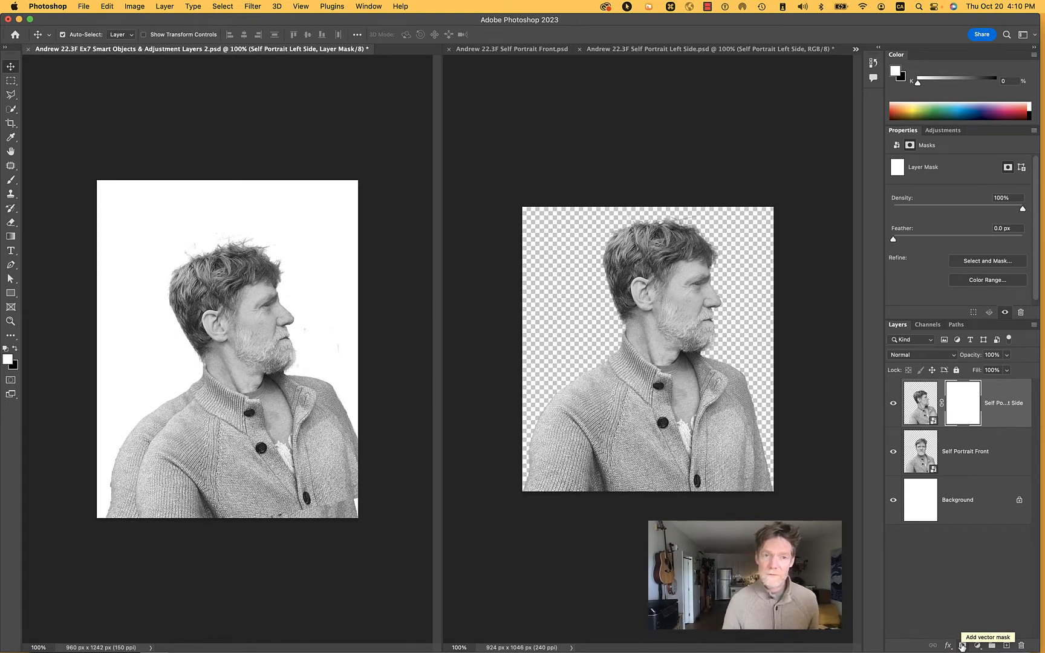
click(472, 553)
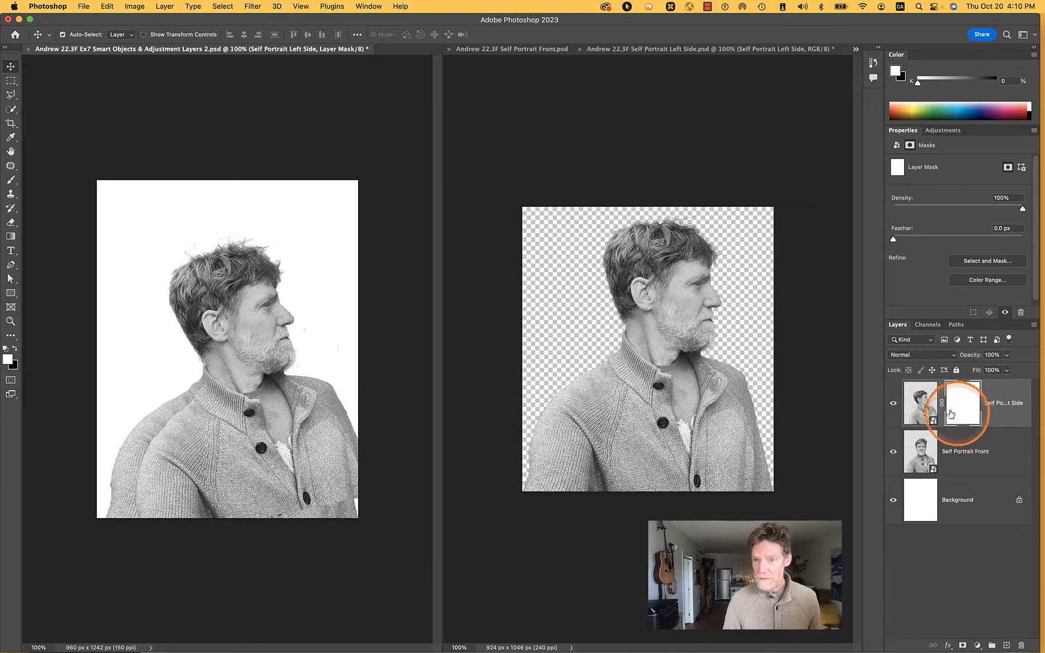
click(928, 325)
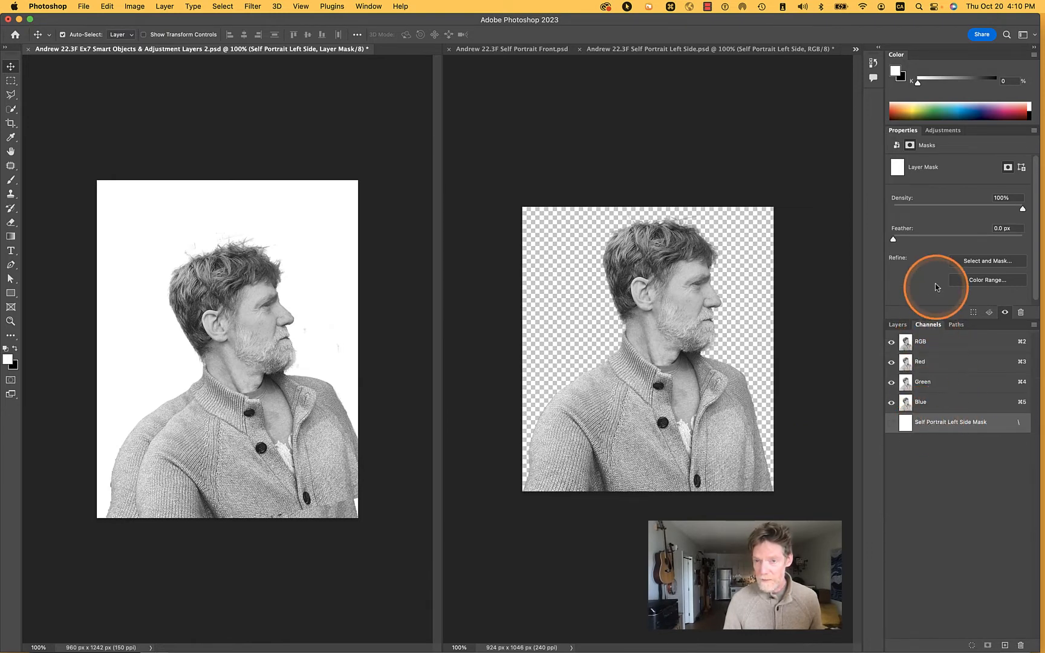
click(899, 325)
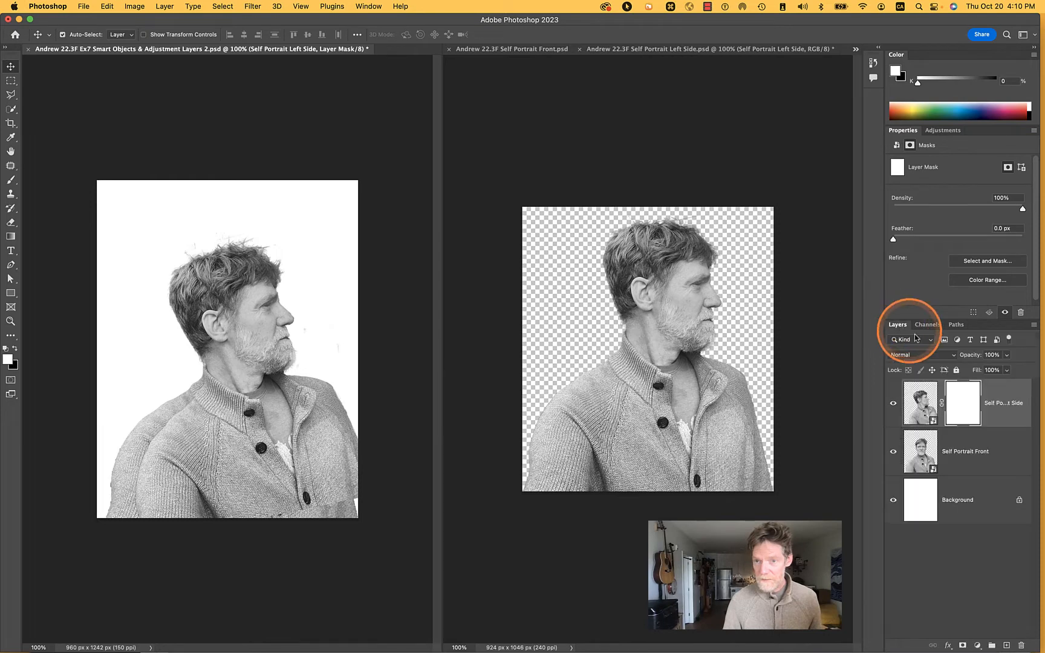
Switch between the Self Portrait Left Side smart object and its layer mask, leaving the mask active
click(920, 400)
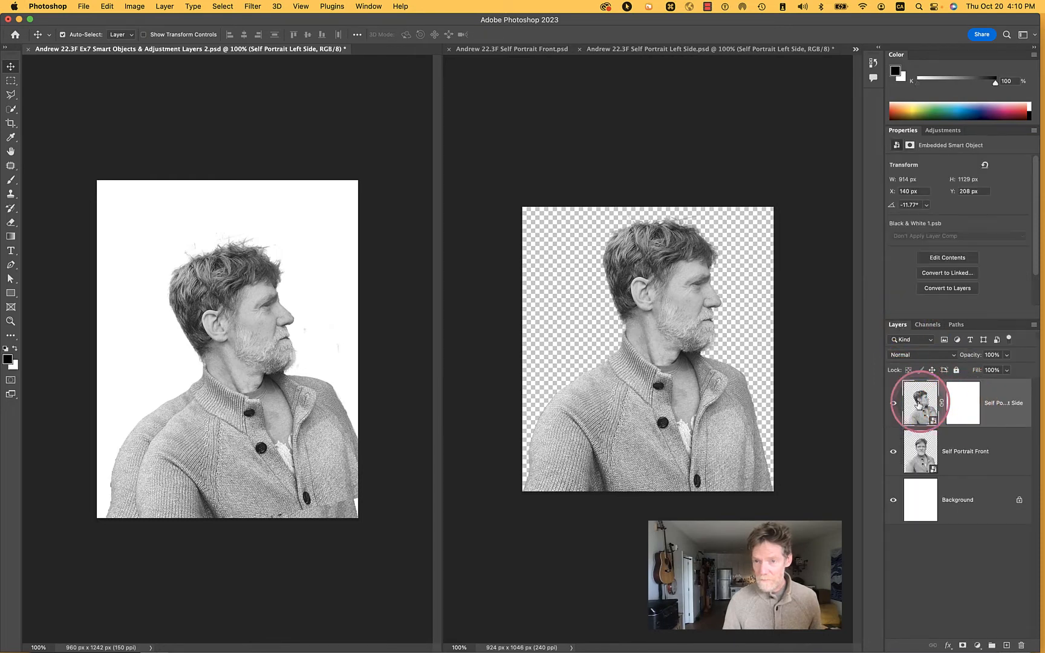
click(968, 402)
click(923, 397)
click(914, 391)
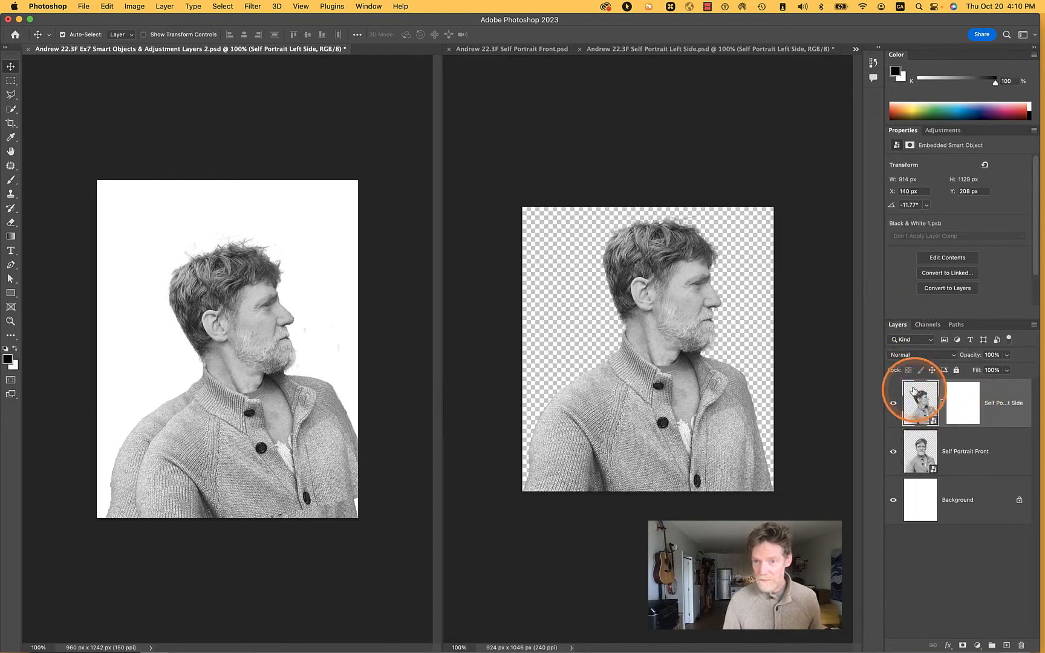
drag(904, 394, 912, 429)
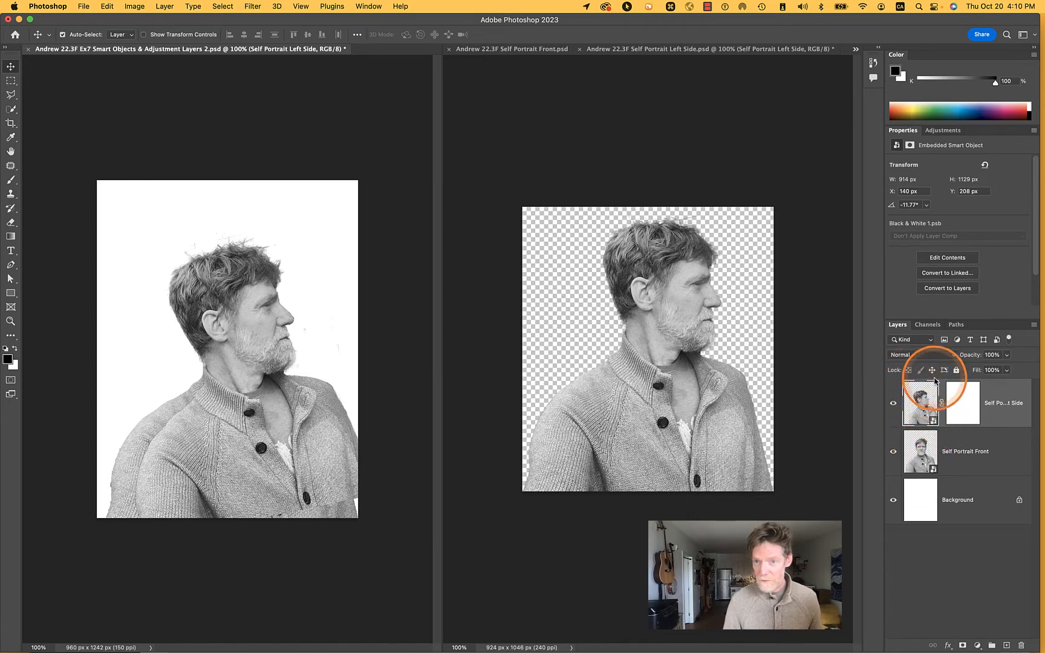
click(955, 404)
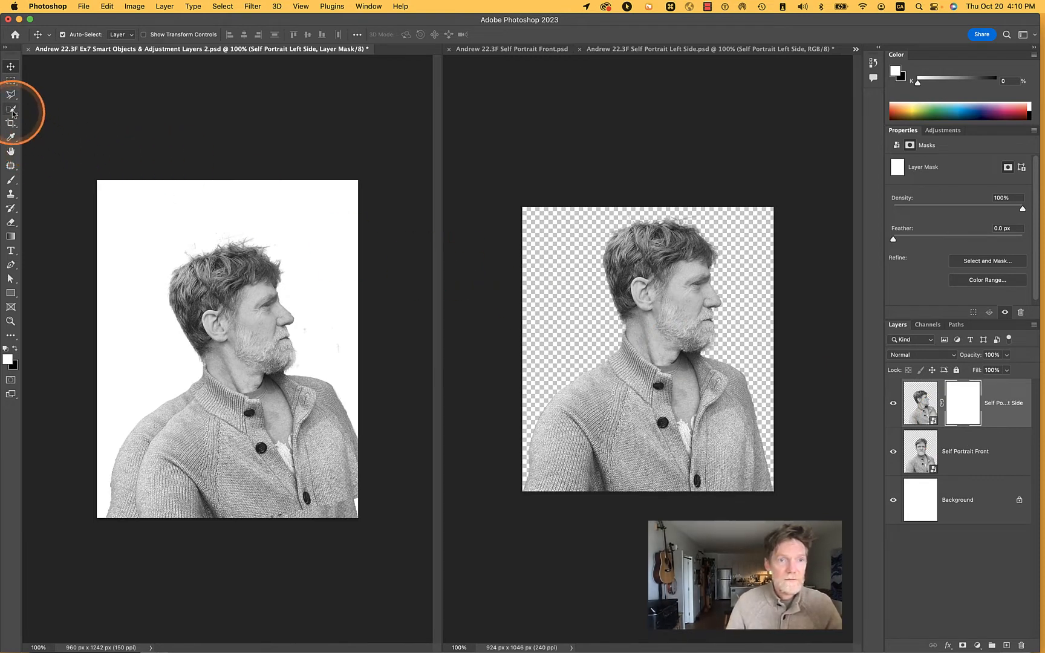
With a 94 px soft brush at 0% hardness, paint black on the Self Portrait Left Side mask to reveal the front-facing face
click(11, 180)
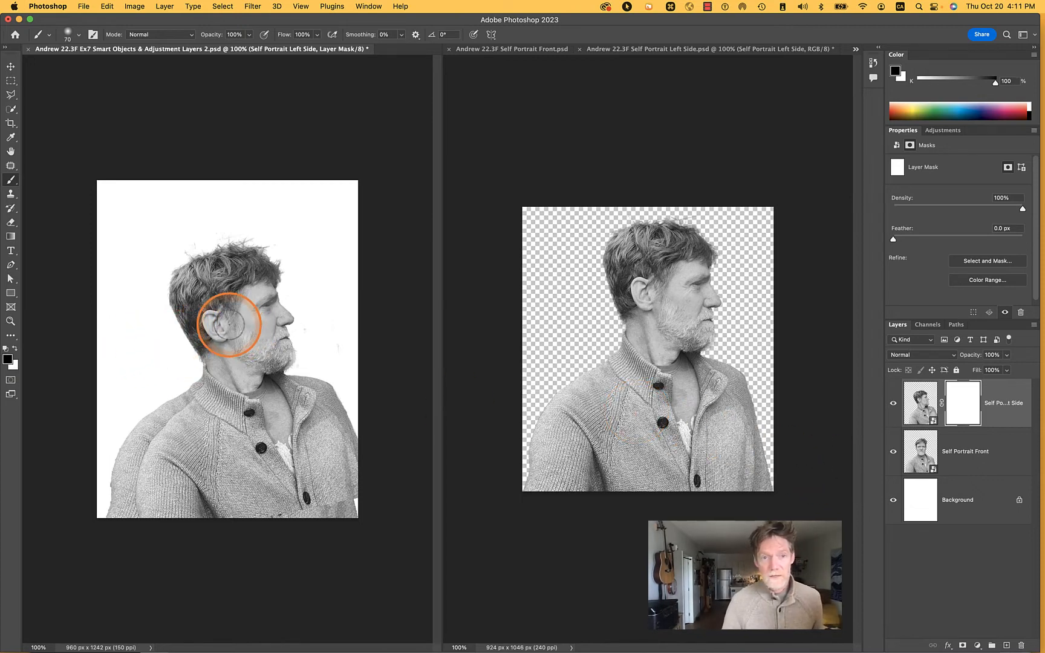
right_click(228, 335)
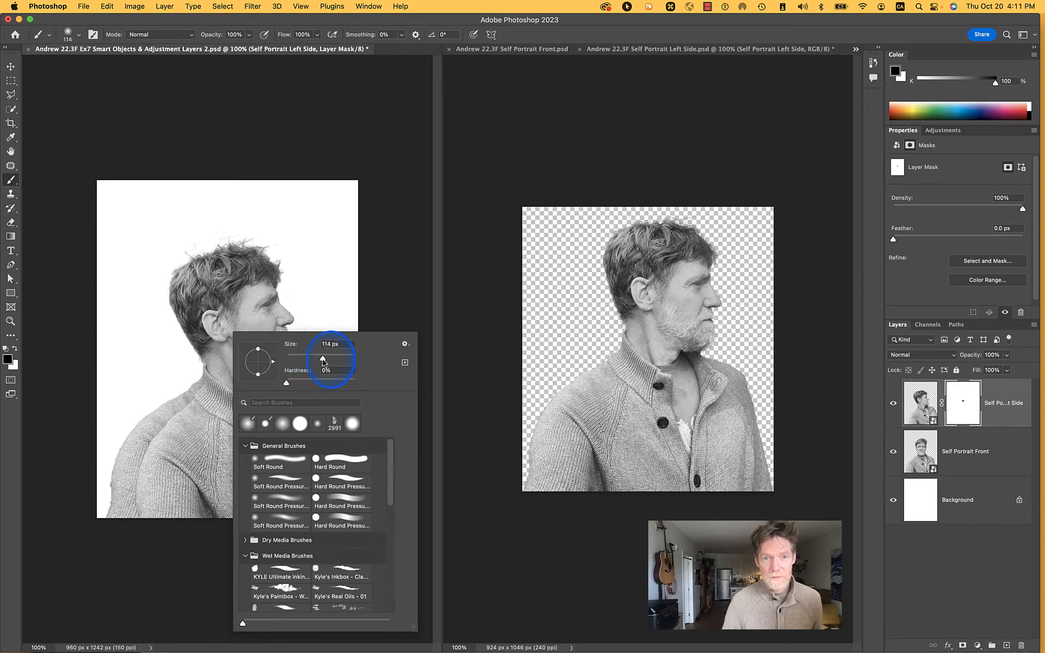
drag(327, 362, 326, 362)
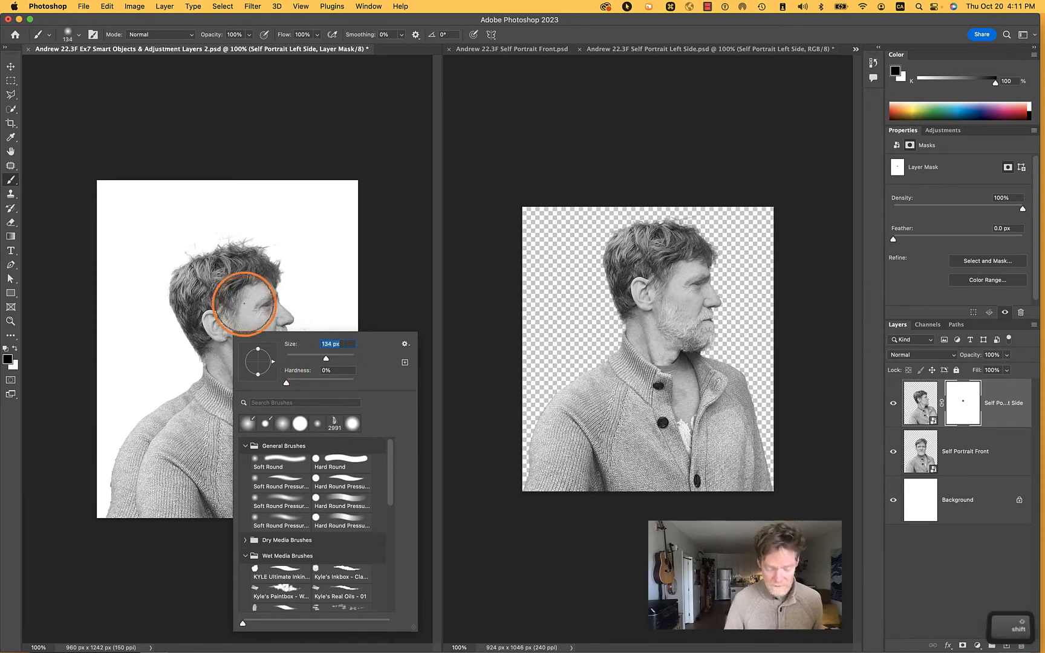
key(shift+Up)
key(shift+Up)
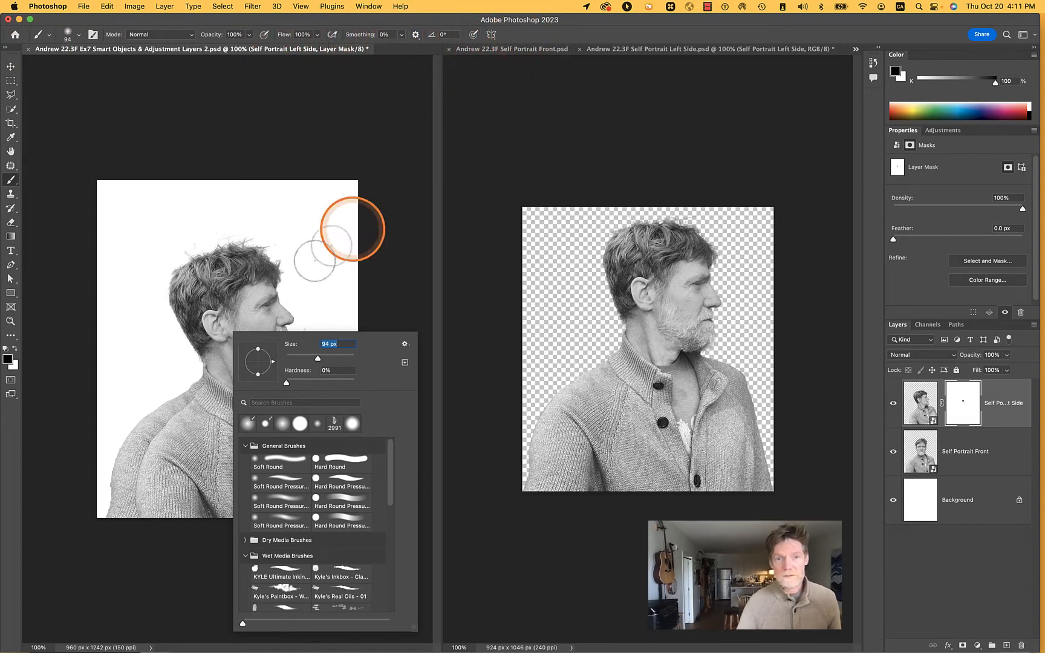
click(206, 317)
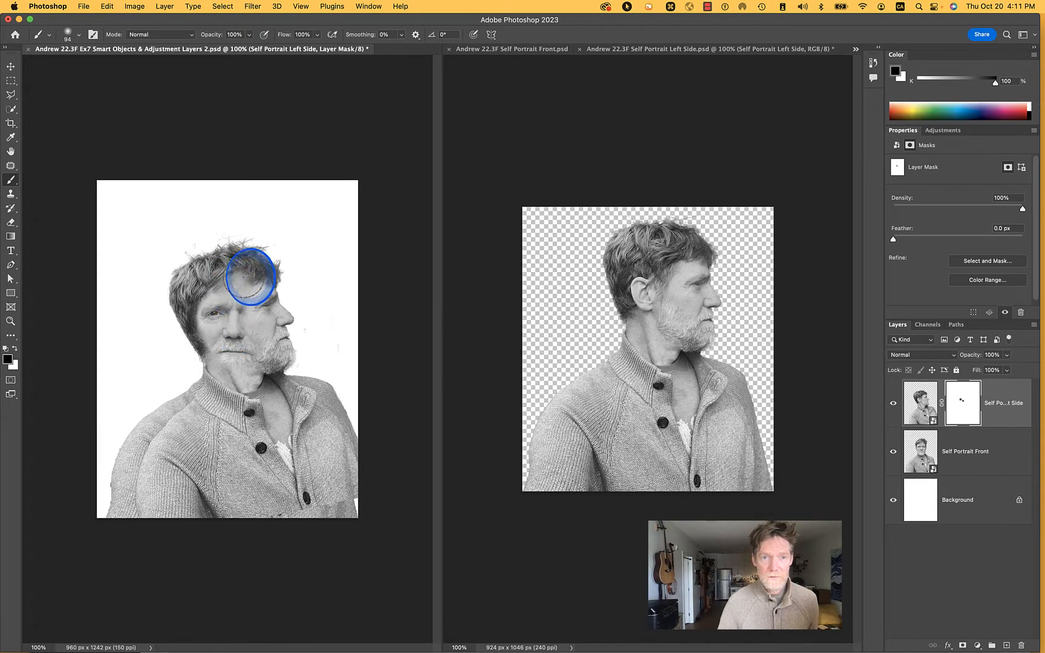
mouse_move(252, 328)
mouse_down()
mouse_move(252, 363)
mouse_move(211, 353)
mouse_move(187, 289)
mouse_move(210, 291)
mouse_move(179, 331)
mouse_move(190, 350)
mouse_move(156, 306)
mouse_move(183, 279)
mouse_up()
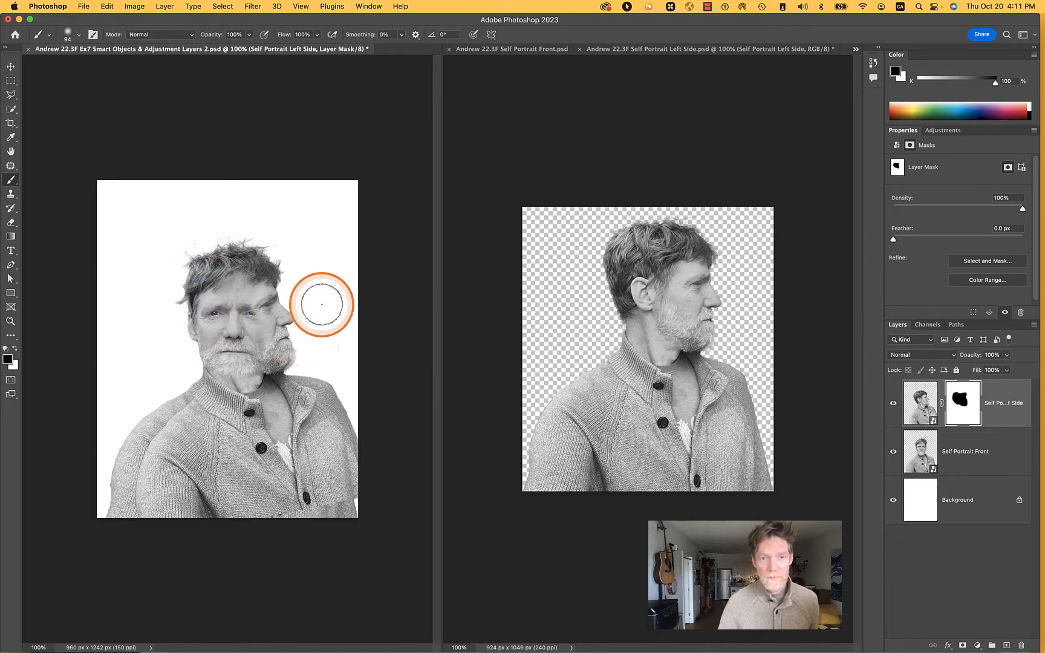
Paint white on the Self Portrait Left Side mask to bring back the profile's eye area beside the nose
scroll(322, 303, up, 5)
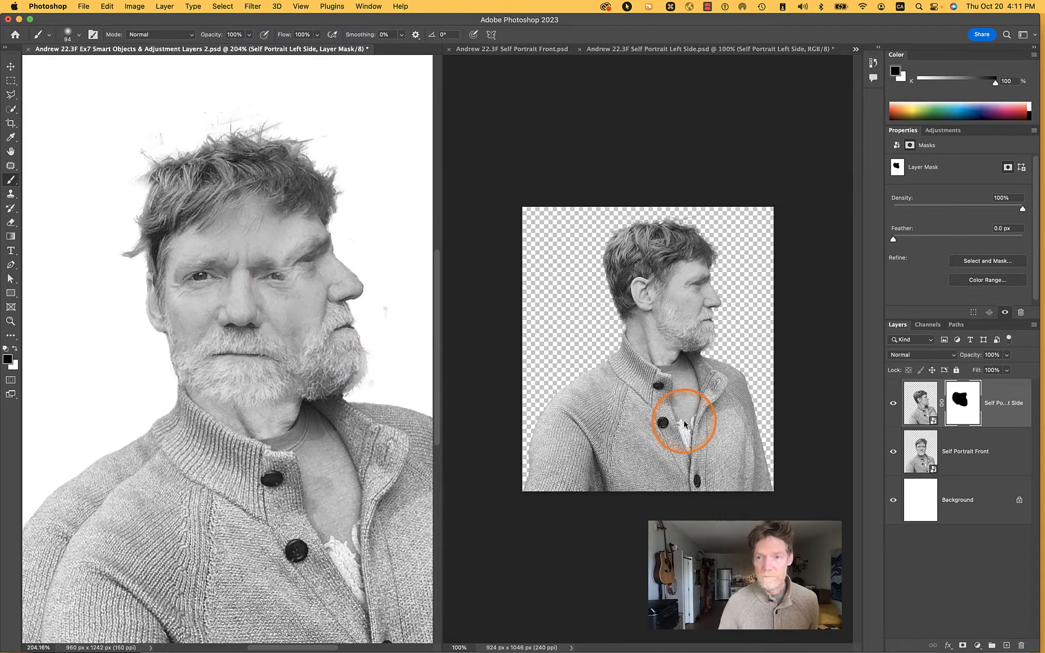
key(x)
click(286, 273)
click(286, 272)
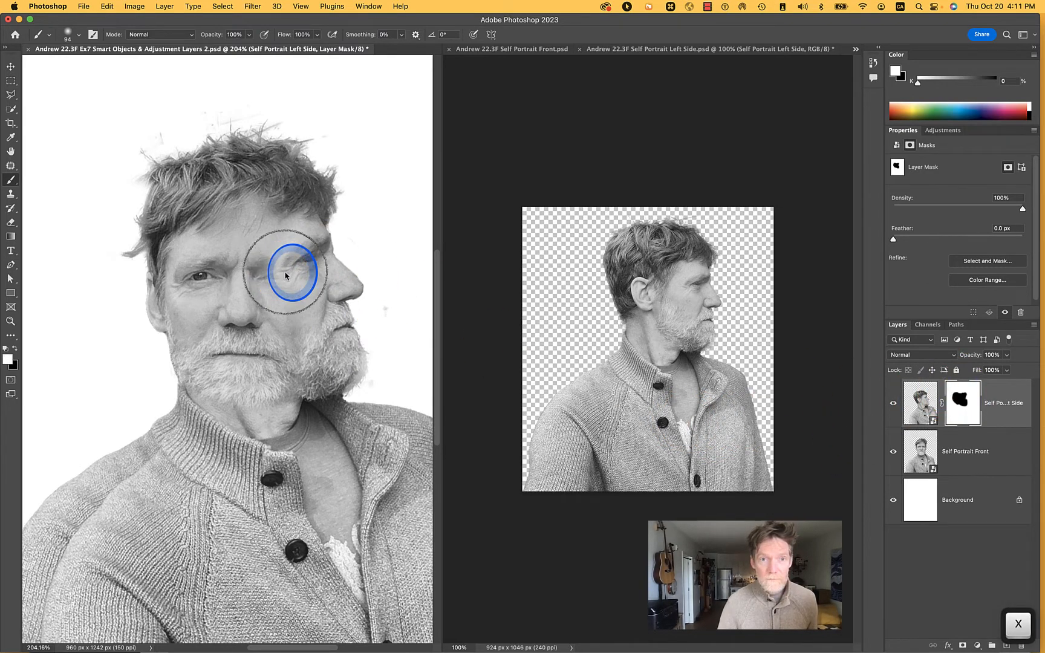
mouse_move(285, 273)
mouse_down()
mouse_move(226, 265)
mouse_move(221, 250)
mouse_move(252, 350)
mouse_move(276, 362)
mouse_move(319, 421)
mouse_move(334, 411)
mouse_move(373, 441)
mouse_move(463, 423)
mouse_up()
Paint black on the Self Portrait Left Side mask along the underside of the profile's beard and the area beside it
key(x)
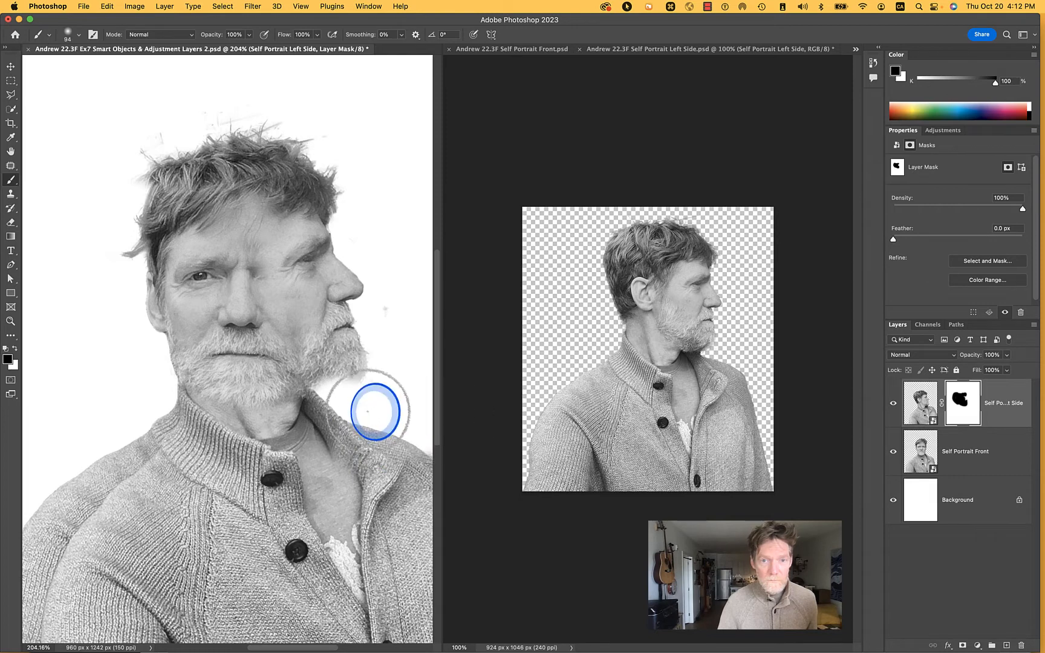
mouse_move(362, 413)
mouse_down()
mouse_move(346, 380)
mouse_move(306, 380)
mouse_move(323, 366)
mouse_move(424, 353)
mouse_move(405, 367)
mouse_move(384, 357)
mouse_up()
key(x)
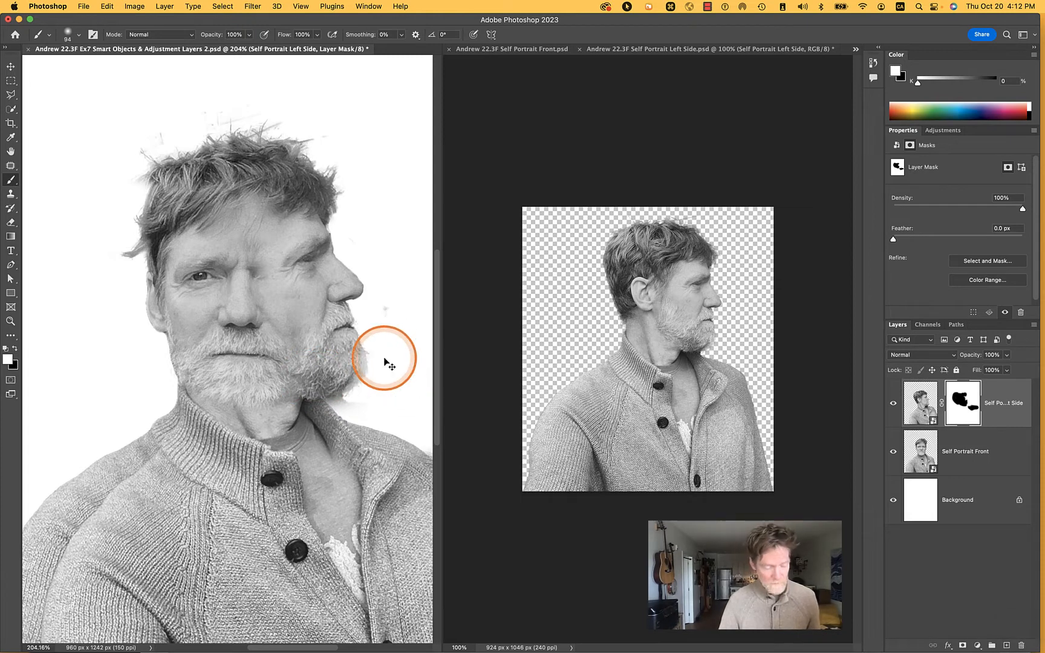
Select the Self Portrait Left Side layer on the canvas and move it to X 104 px, Y 221 px
key(v)
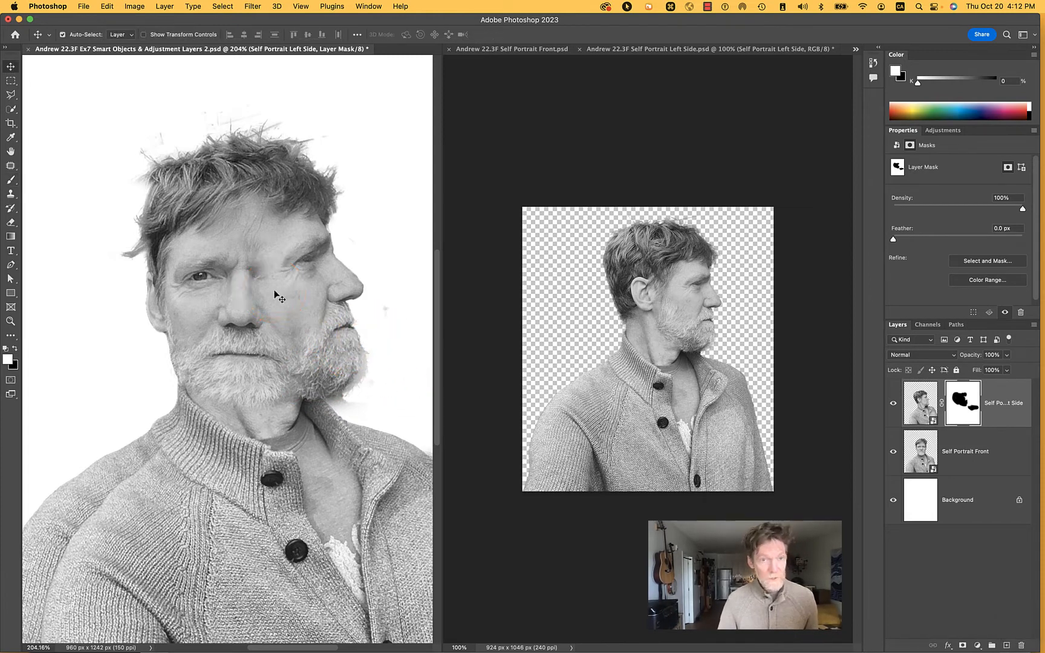
key(b)
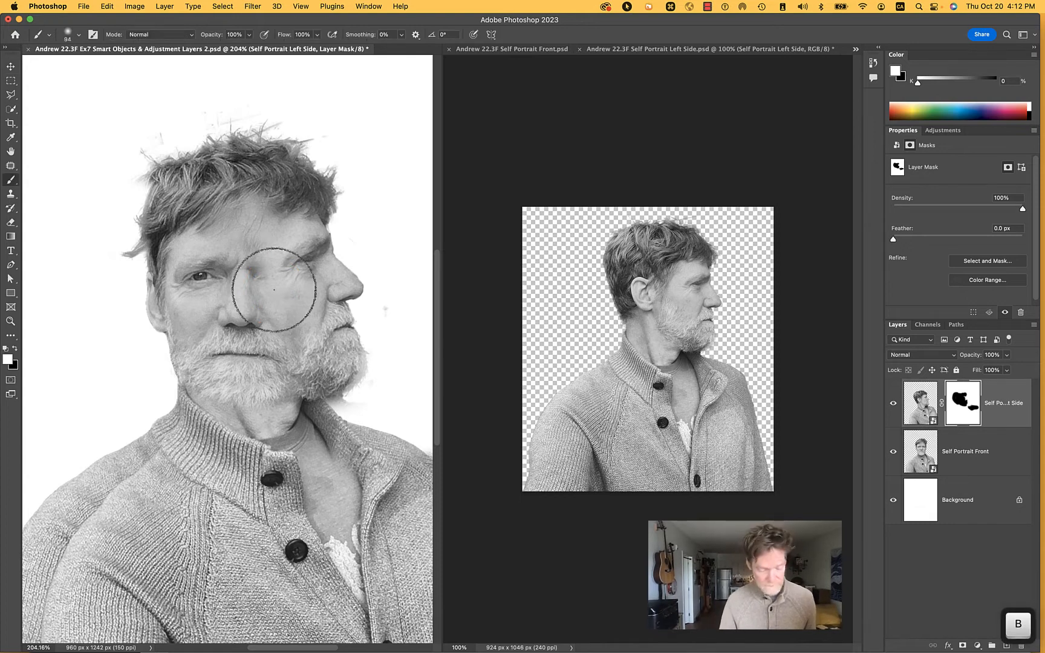
key(v)
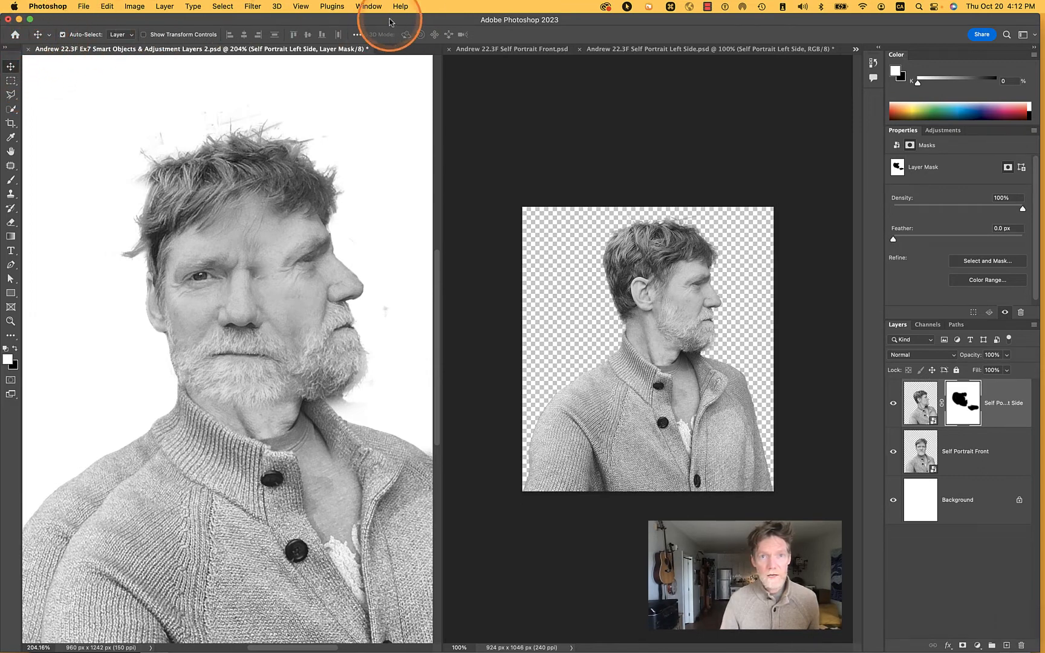
click(63, 36)
click(115, 484)
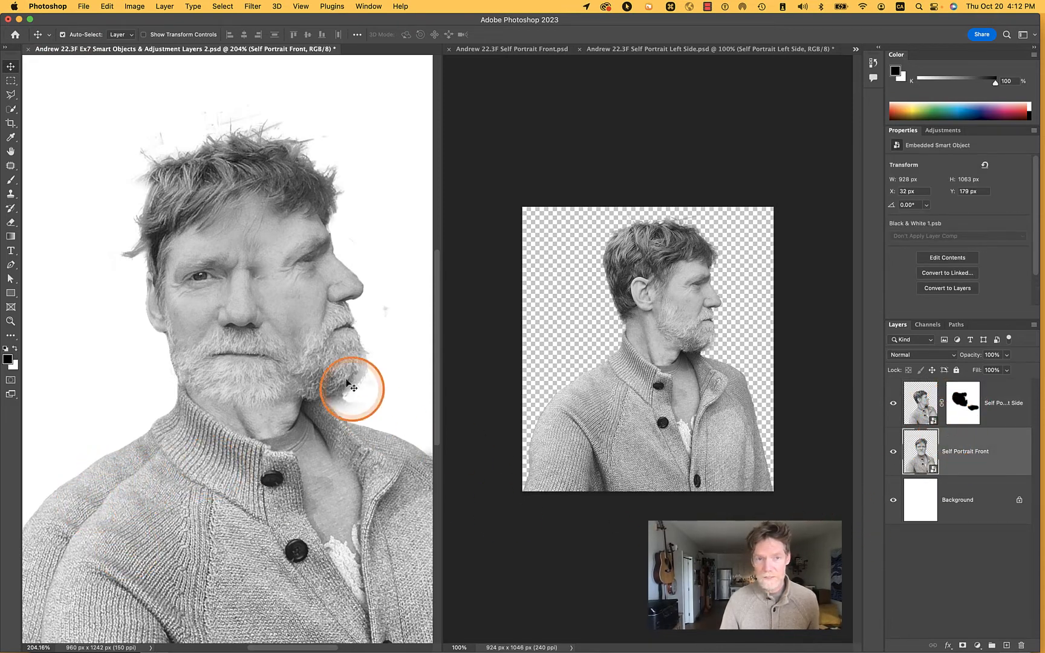
click(297, 251)
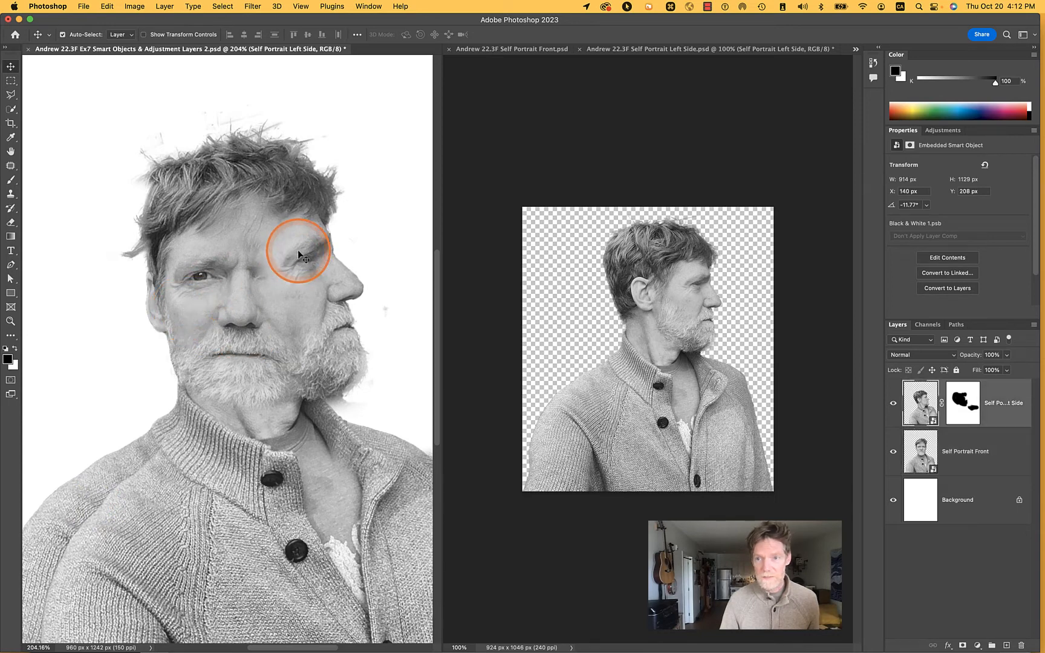
drag(298, 254, 275, 240)
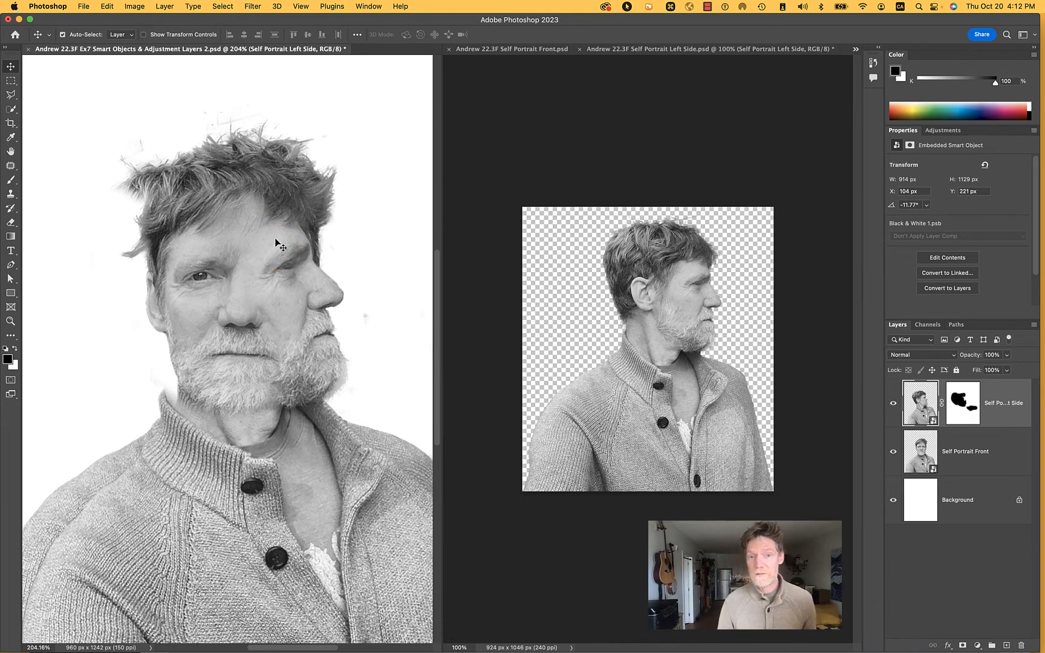
Toggle the visibility of the Self Portrait Left Side layer to compare the composite with the front portrait alone
click(893, 403)
click(893, 403)
click(893, 403)
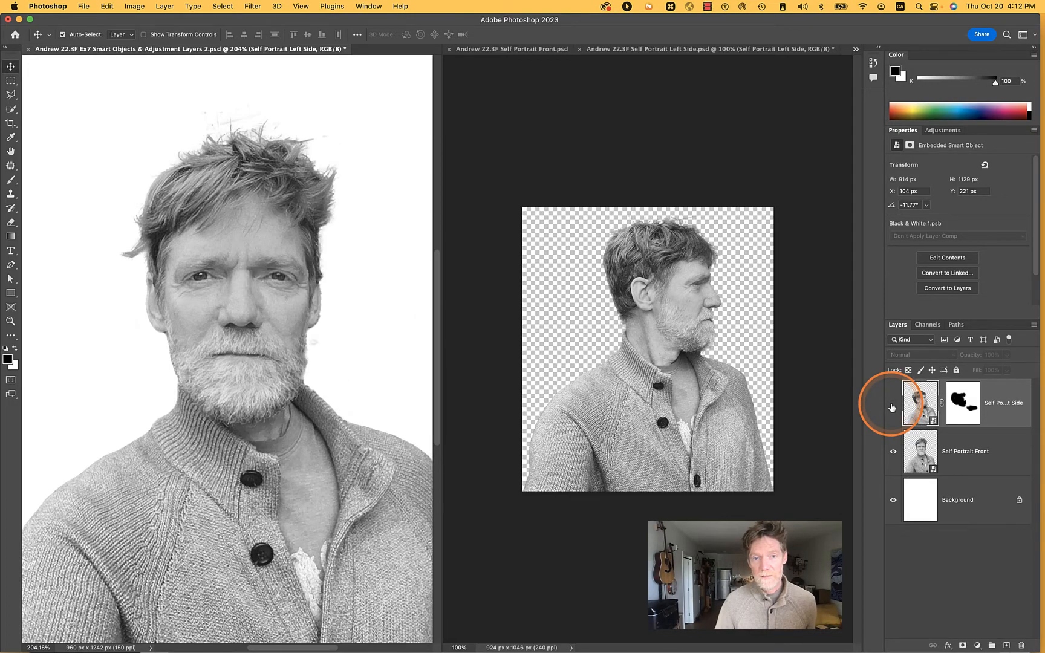
click(893, 403)
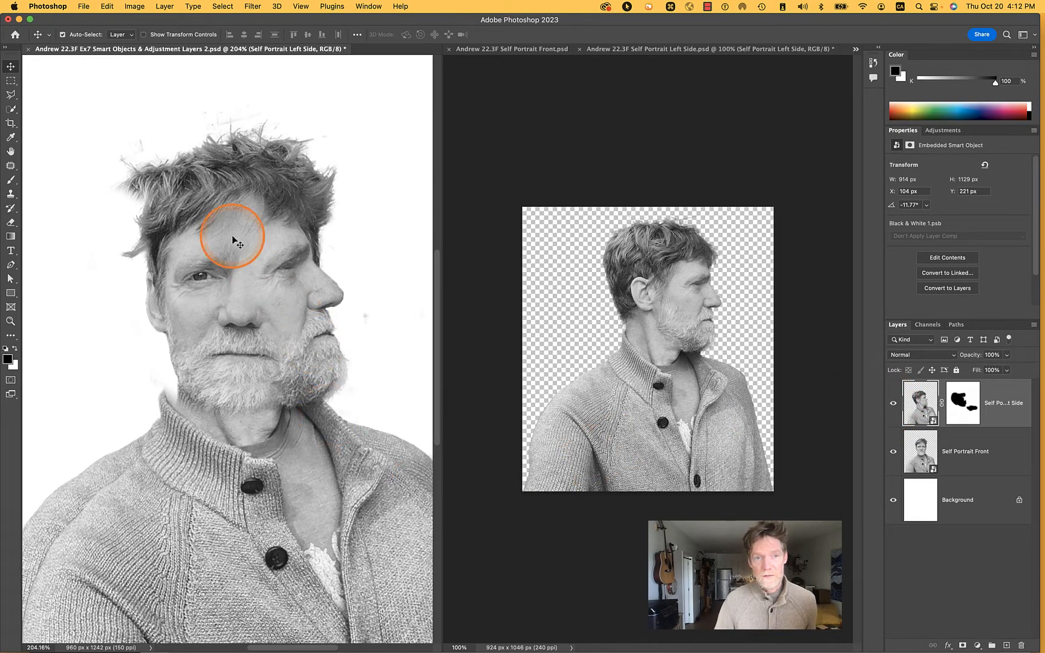
Rasterize the Self Portrait Left Side smart object into a pixel layer
key(b)
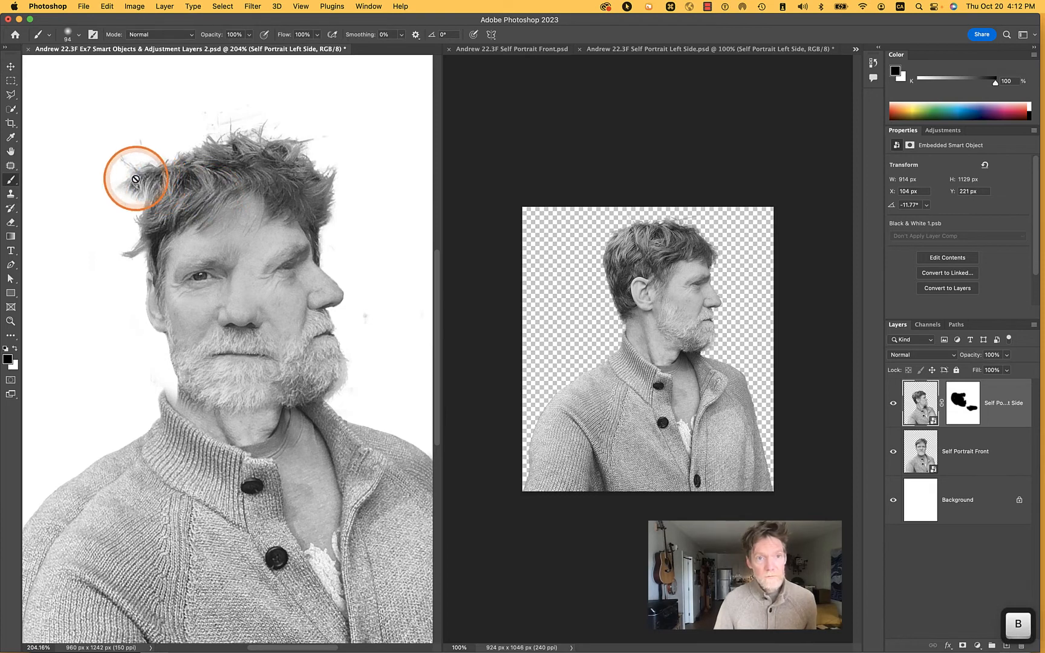
click(141, 180)
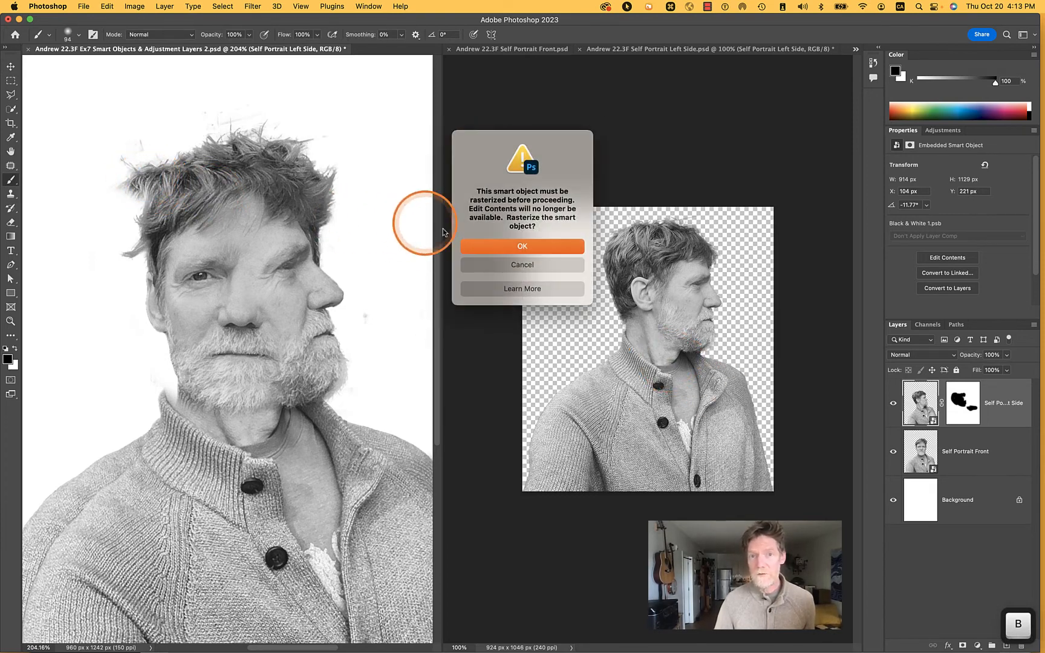
click(530, 246)
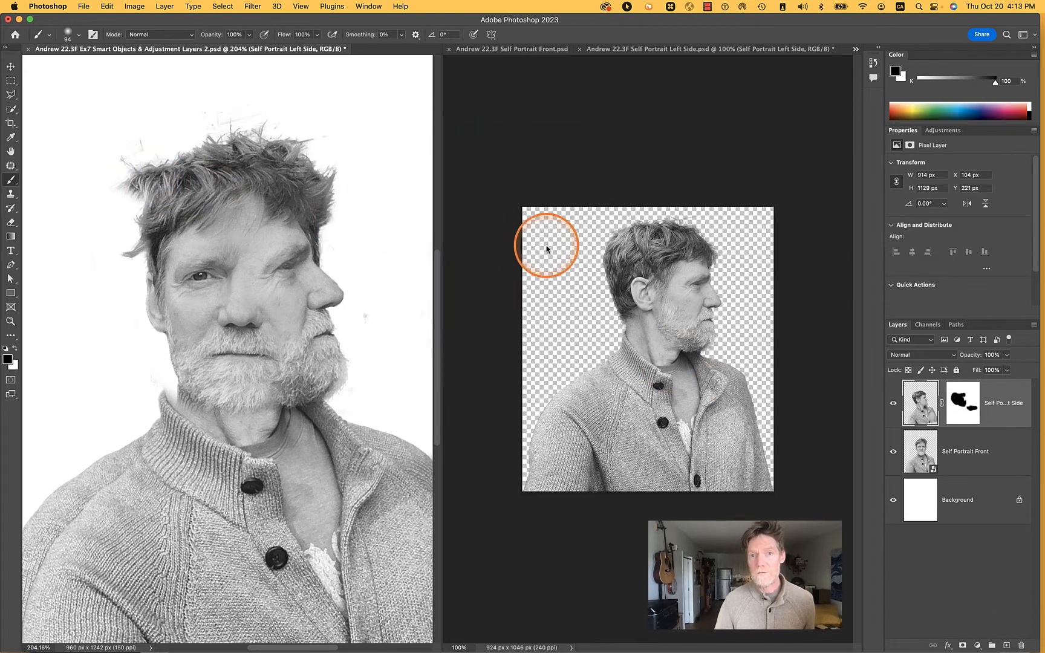
On the Self Portrait Left Side mask, test white over the back of the head, and paint black there to hide the profile's extra hair
click(966, 403)
key(x)
mouse_move(157, 175)
mouse_down()
mouse_move(112, 200)
mouse_move(119, 211)
mouse_up()
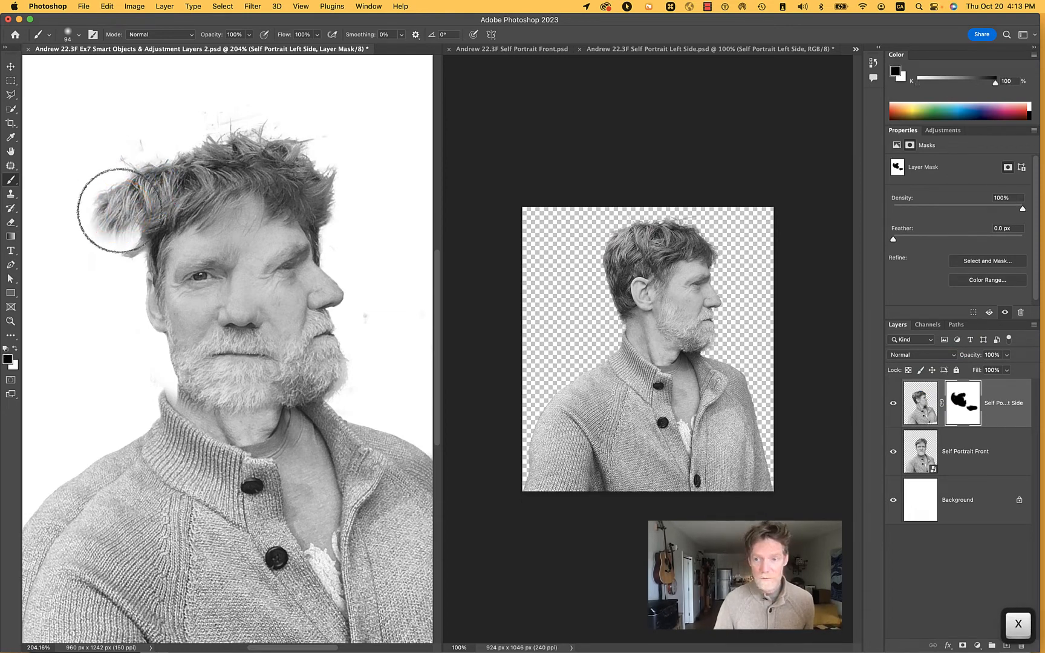
key(x)
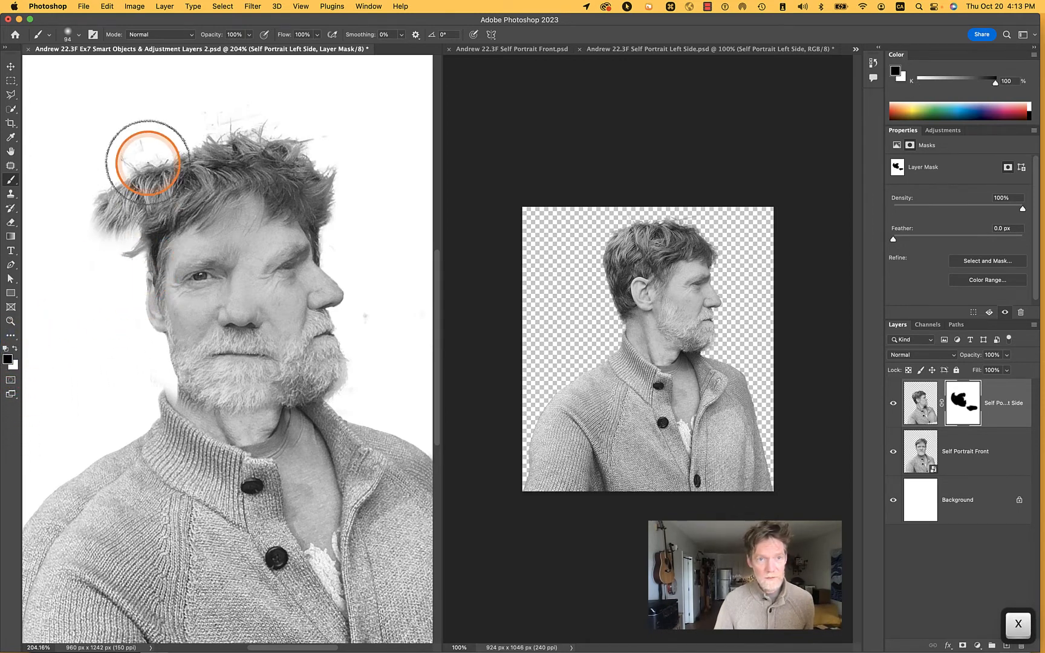
mouse_move(145, 159)
mouse_down()
mouse_move(117, 187)
mouse_move(109, 221)
mouse_up()
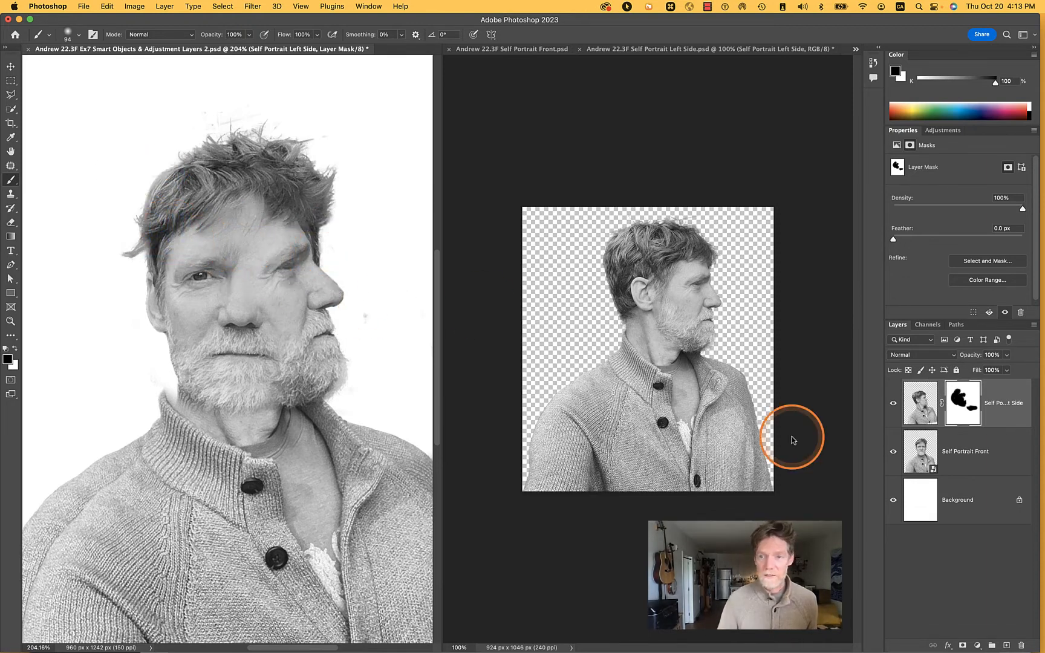
Add a layer mask to Self Portrait Front and paint black over its hair and ear behind the profile and along the shoulder
click(968, 447)
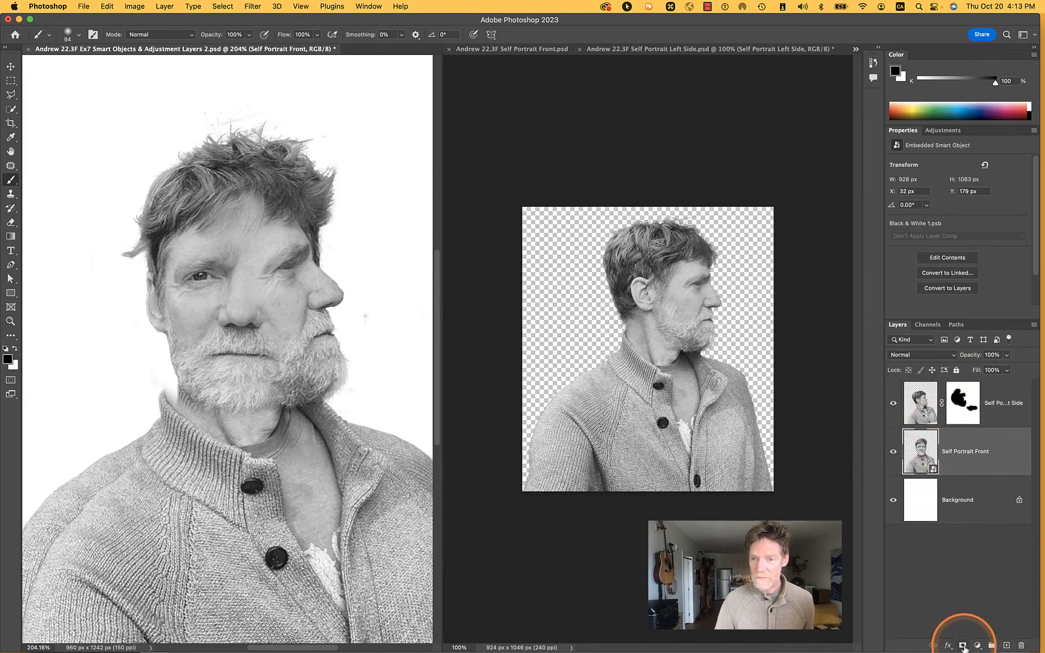
click(963, 646)
mouse_move(325, 260)
mouse_down()
mouse_move(311, 262)
mouse_move(338, 214)
mouse_move(335, 177)
mouse_move(362, 180)
mouse_move(362, 257)
mouse_move(339, 277)
mouse_move(390, 317)
mouse_up()
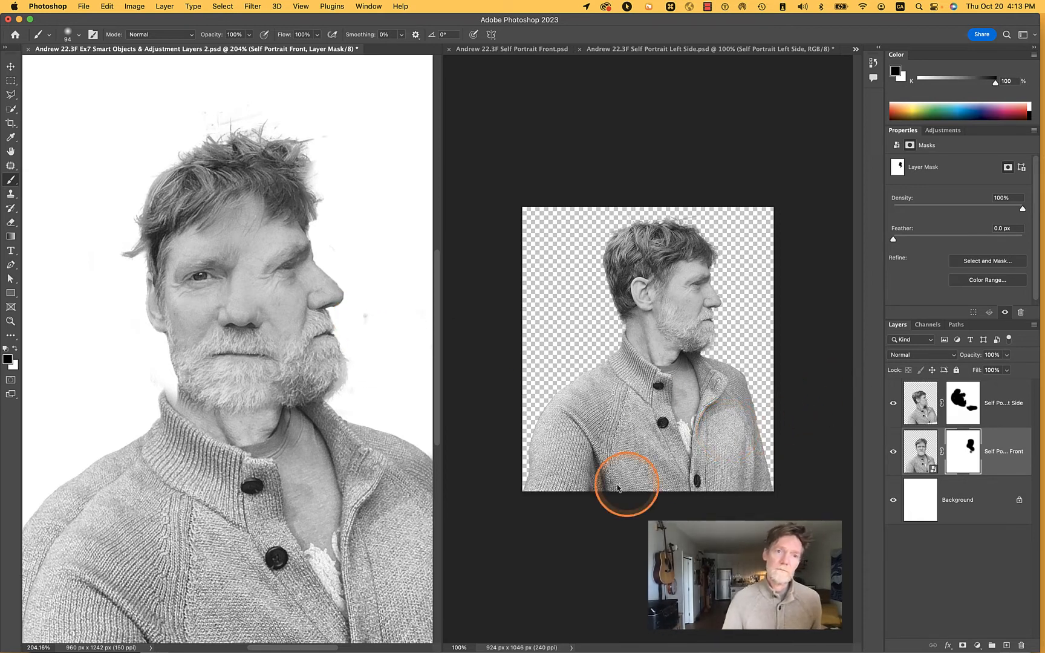
mouse_move(160, 481)
mouse_down()
mouse_move(103, 489)
mouse_move(151, 397)
mouse_move(30, 528)
mouse_move(53, 528)
mouse_move(160, 386)
mouse_move(182, 375)
mouse_move(175, 412)
mouse_move(208, 458)
mouse_move(169, 421)
mouse_move(163, 380)
mouse_move(167, 394)
mouse_move(172, 383)
mouse_move(161, 397)
mouse_move(217, 359)
mouse_move(187, 399)
mouse_move(165, 406)
mouse_move(169, 389)
mouse_move(161, 425)
mouse_move(138, 450)
mouse_move(150, 455)
mouse_move(103, 474)
mouse_move(42, 605)
mouse_up()
Paint white on the Self Portrait Left Side mask at the shoulder and toggle the layer's visibility to check the blend
key(x)
click(963, 403)
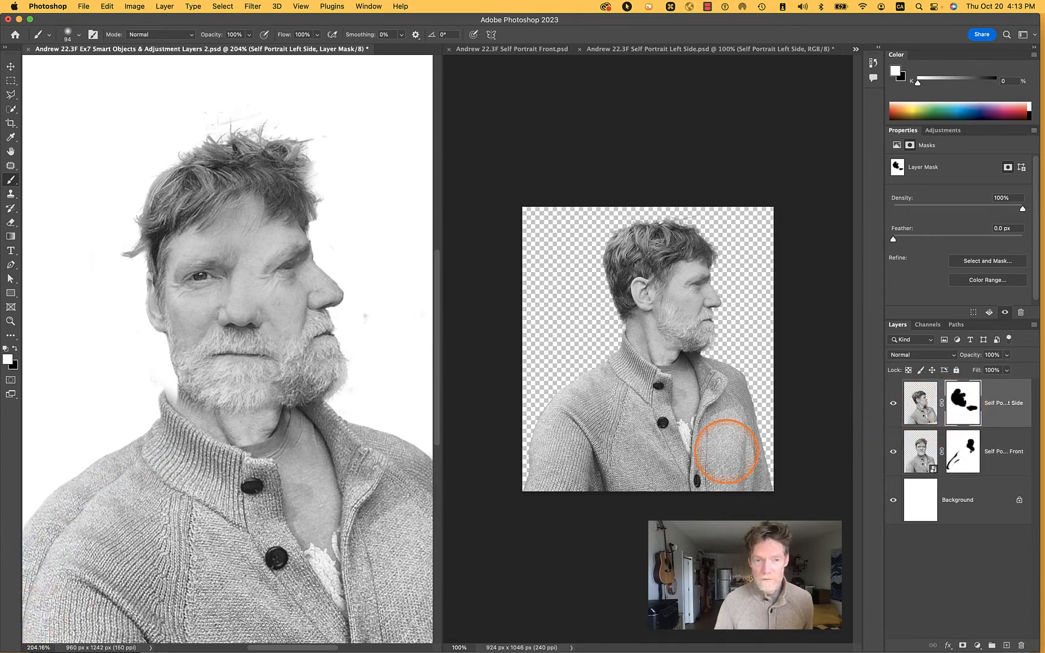
mouse_move(132, 473)
mouse_down()
mouse_move(62, 542)
mouse_move(78, 510)
mouse_move(128, 490)
mouse_up()
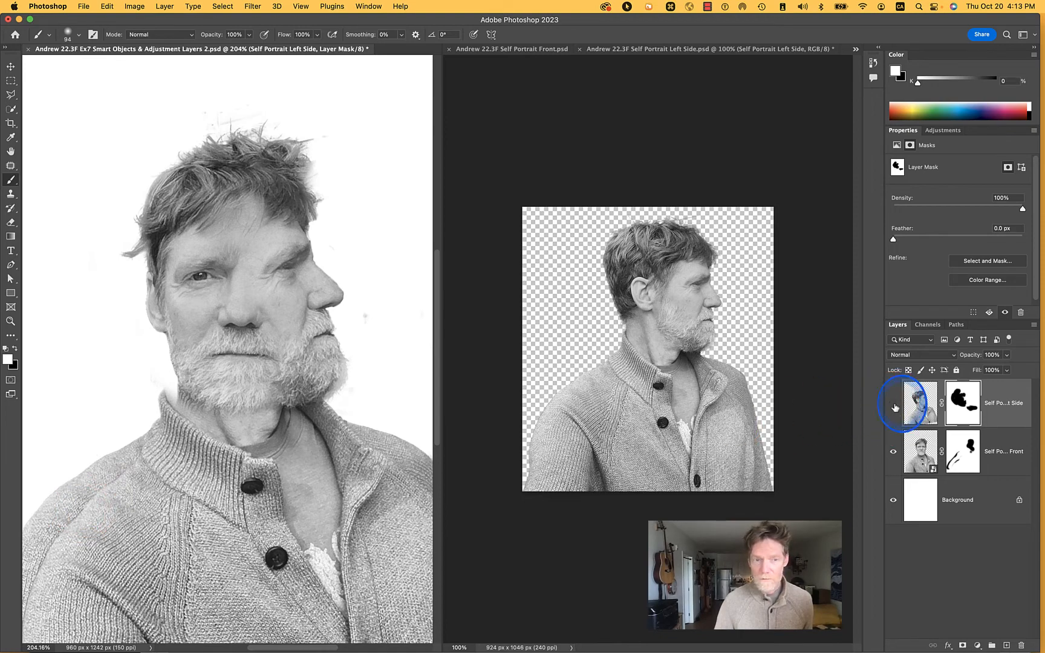
click(894, 405)
click(895, 406)
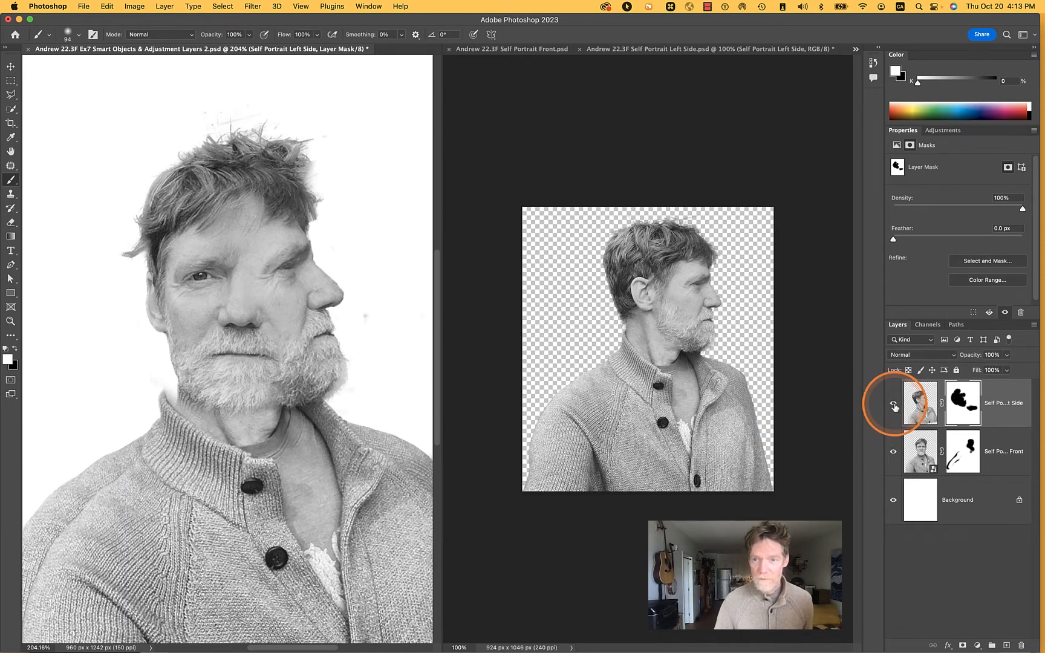
Paint black on the Self Portrait Left Side mask across the shoulder and upper sleeve of the sweater
click(969, 400)
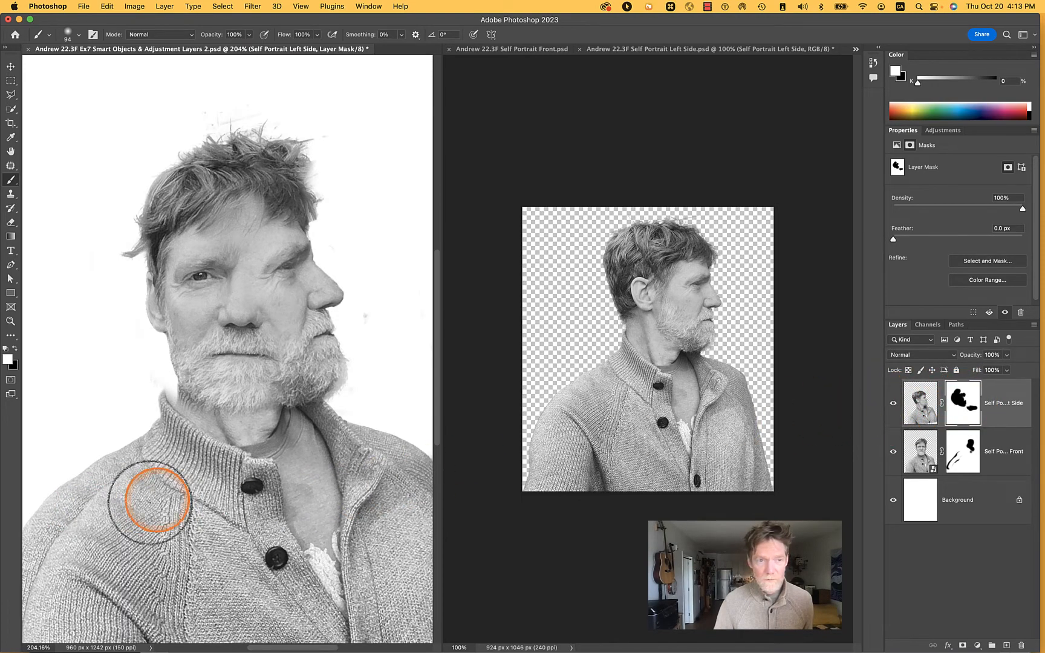
key(x)
mouse_move(98, 507)
mouse_down()
mouse_move(66, 537)
mouse_move(115, 482)
mouse_up()
mouse_move(67, 552)
mouse_down()
mouse_move(39, 623)
mouse_move(56, 563)
mouse_move(101, 508)
mouse_up()
Paint white on the Self Portrait Front mask to restore the front portrait's shoulder and fill the faded sweater area
click(963, 451)
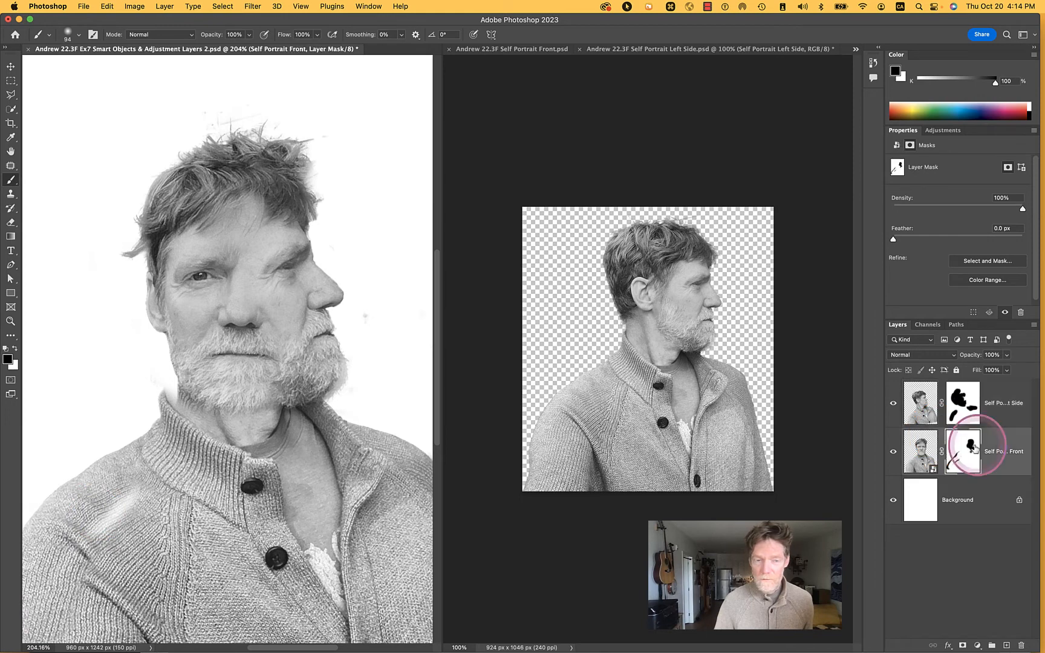
key(x)
drag(103, 535, 126, 512)
drag(86, 575, 89, 582)
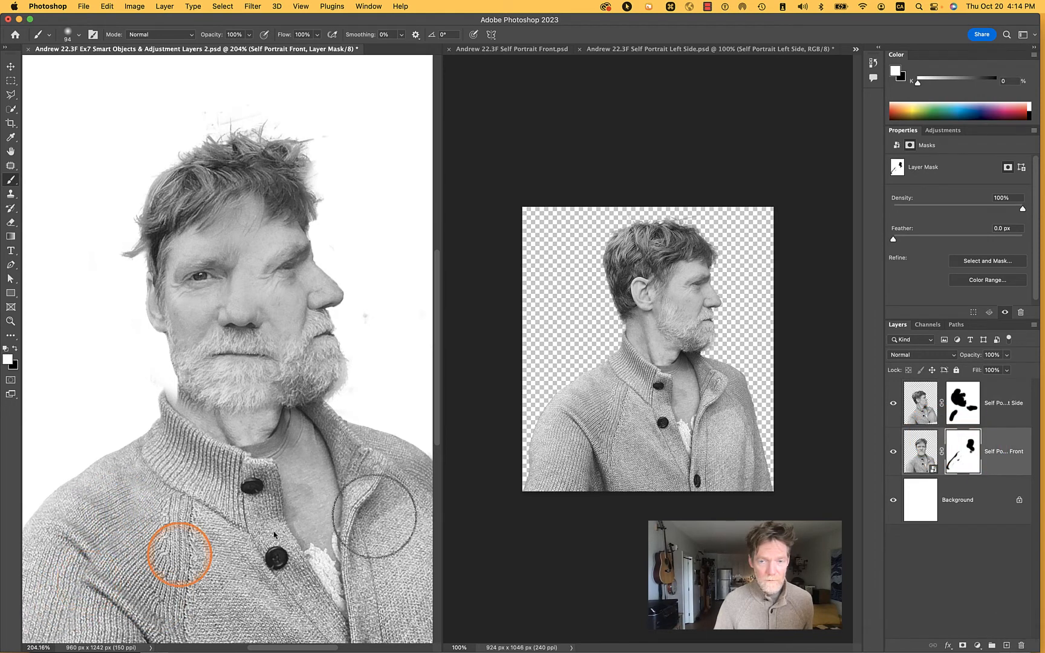
Touch up the Self Portrait Left Side mask with white and black strokes along the lower sleeve fold of the sweater
click(918, 464)
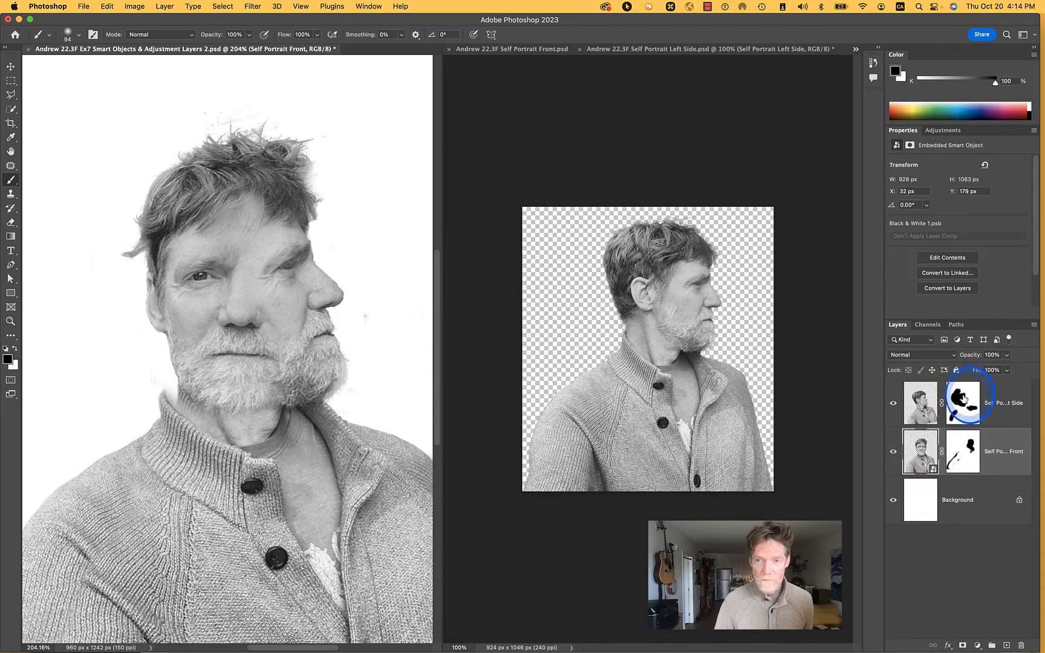
click(966, 400)
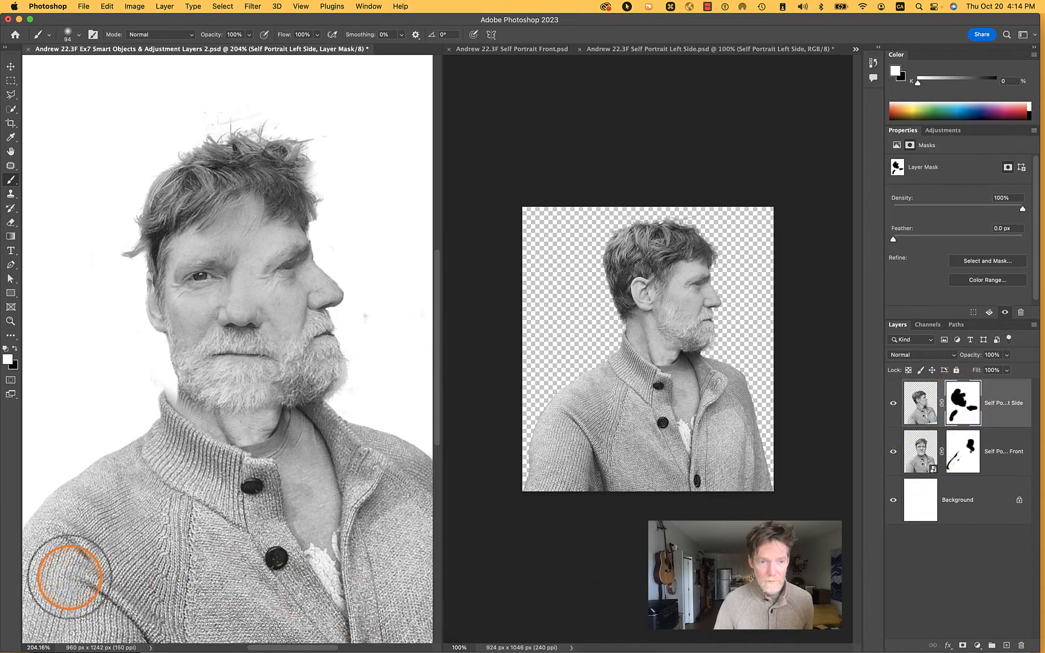
mouse_move(75, 576)
mouse_down()
mouse_move(89, 566)
mouse_move(96, 577)
mouse_up()
drag(115, 621, 117, 629)
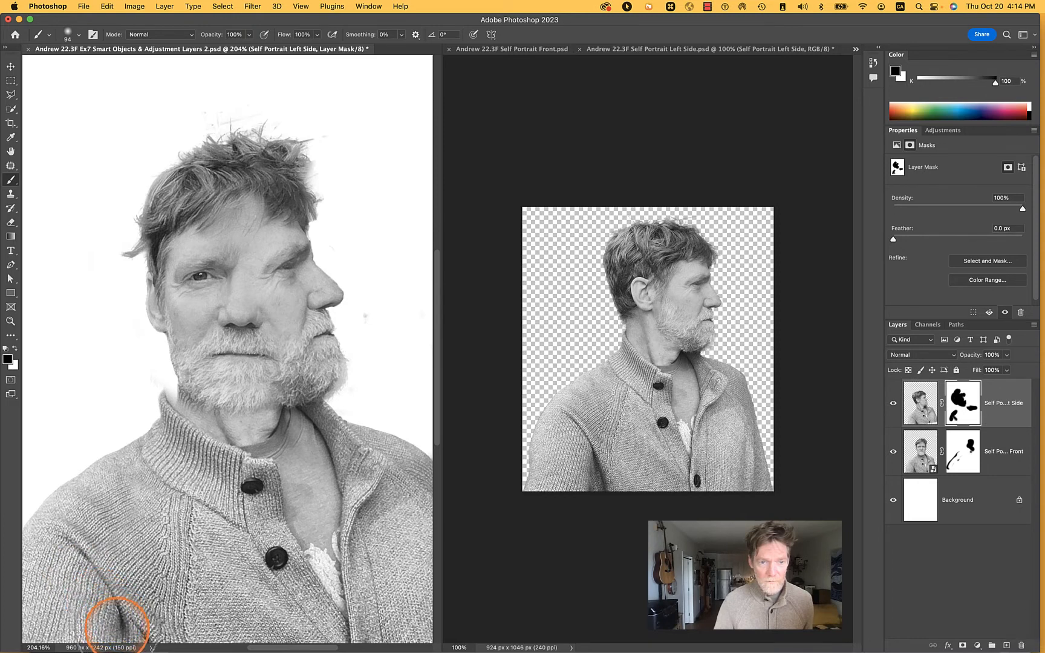
Paint black on the Self Portrait Front mask over the lower sleeve fold
click(968, 451)
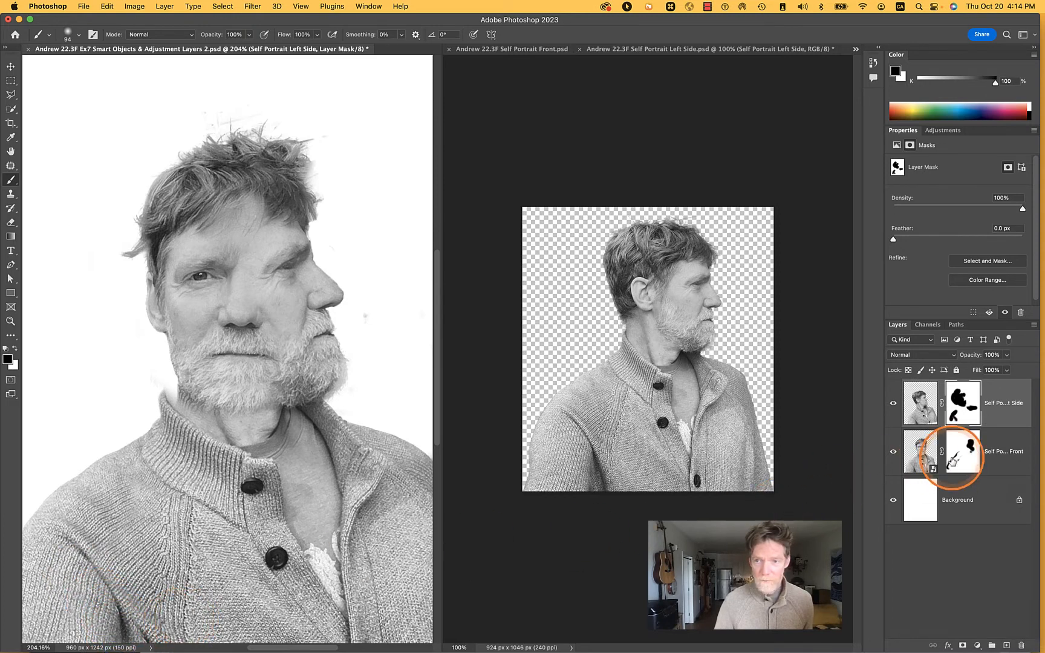
click(388, 601)
mouse_move(387, 601)
mouse_down()
mouse_move(210, 607)
mouse_move(170, 629)
mouse_up()
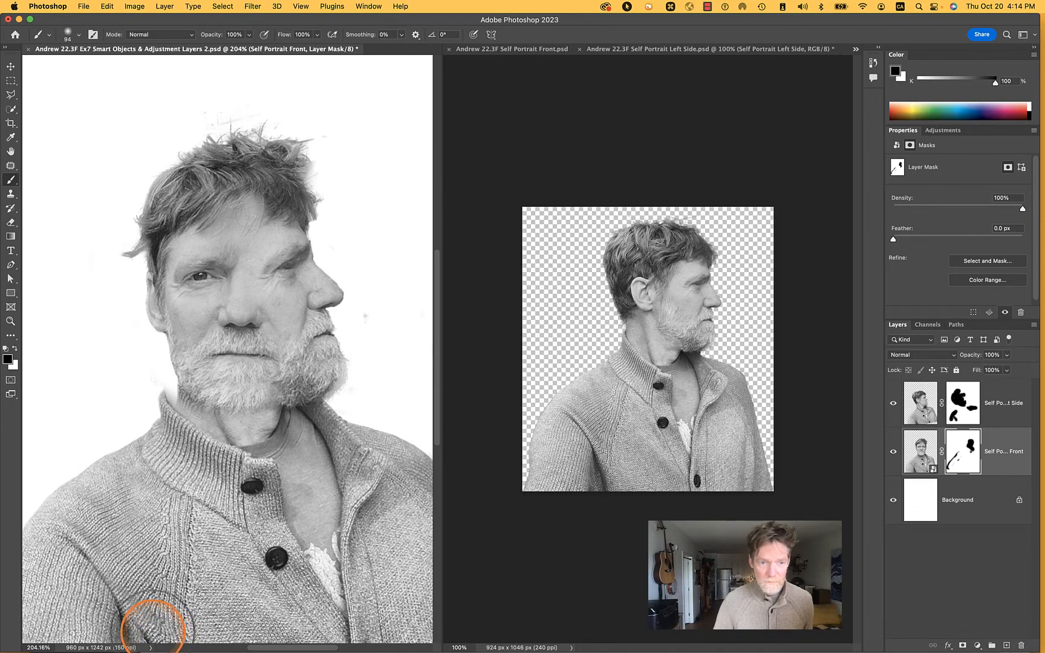
Paint white on the Self Portrait Left Side mask at the bottom of the sleeve fold
click(990, 425)
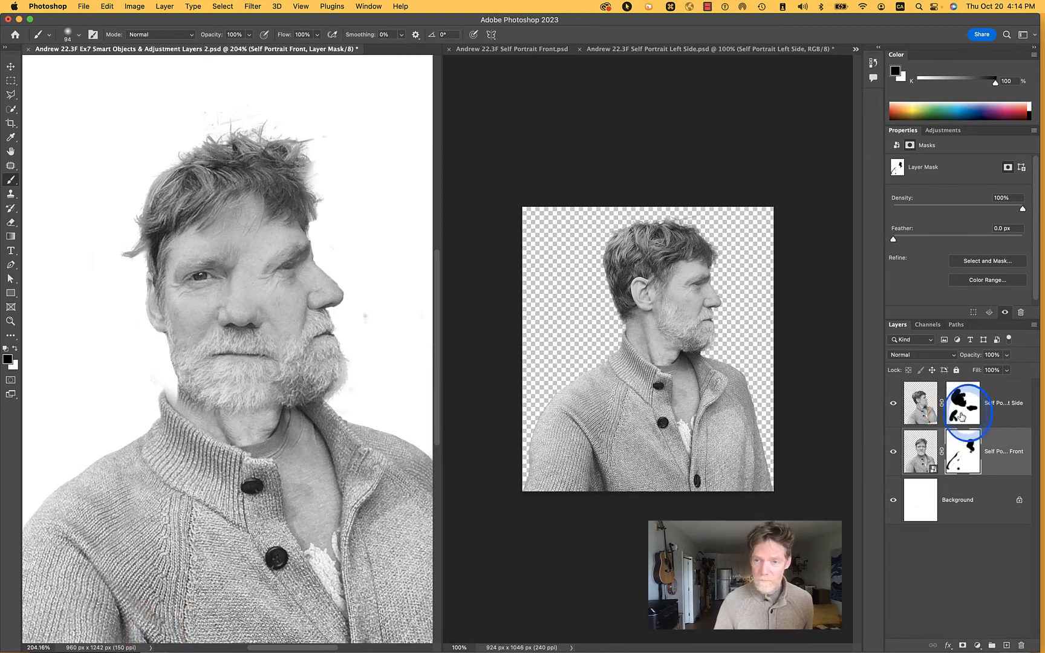
click(962, 417)
drag(153, 624, 144, 633)
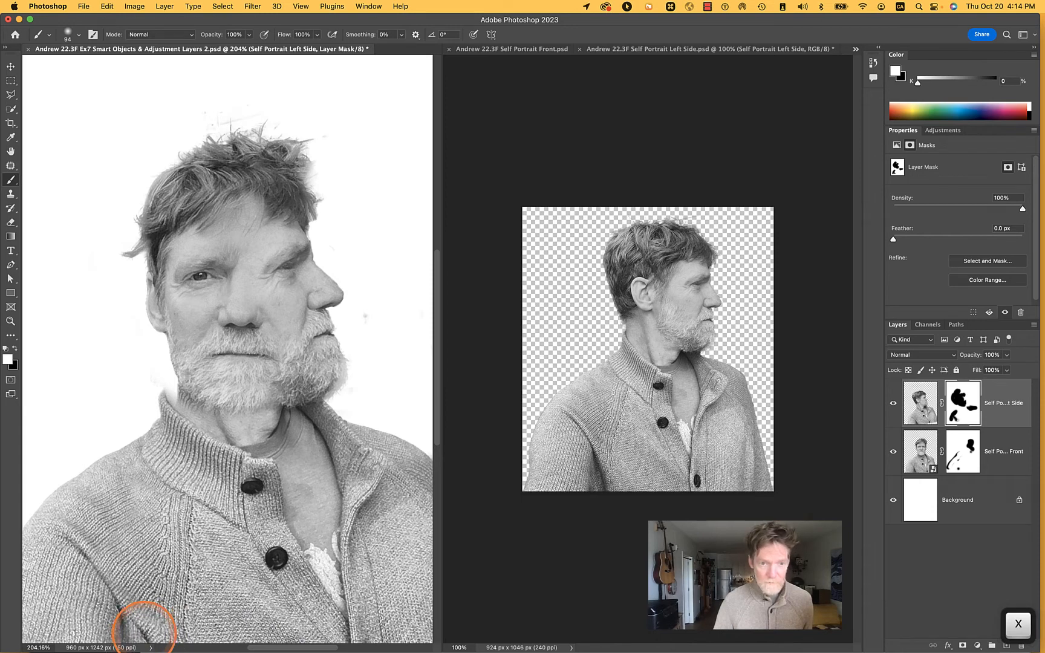
With Self Portrait Left Side temporarily hidden, paint white on the Self Portrait Front mask to restore the faded spot on the lower sleeve
click(894, 404)
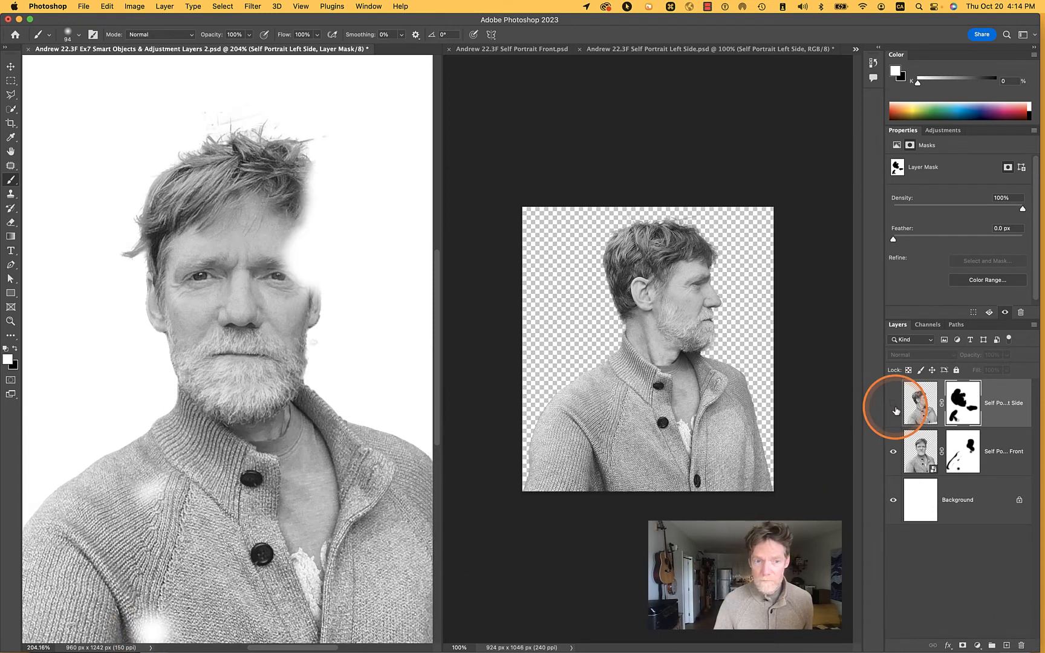
click(938, 449)
mouse_move(187, 583)
mouse_down()
mouse_move(172, 628)
mouse_move(131, 634)
mouse_up()
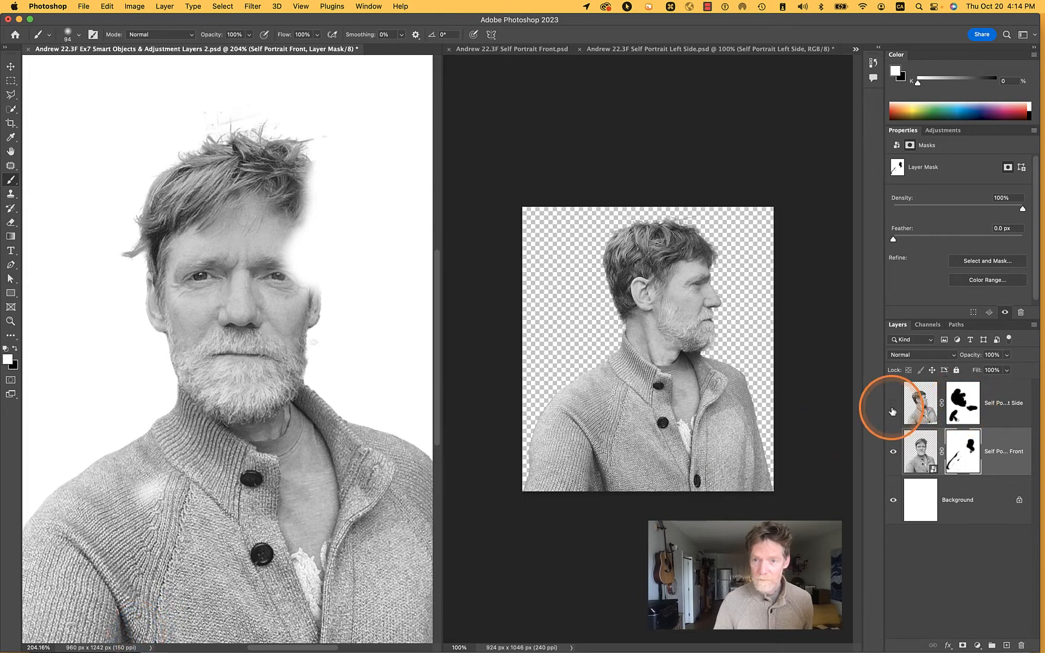
click(894, 404)
Refine the Self Portrait Left Side mask with white along the sleeve fold, toggling the layer's visibility to check the blend
click(963, 403)
mouse_move(281, 567)
mouse_down()
mouse_move(180, 614)
mouse_move(139, 636)
mouse_up()
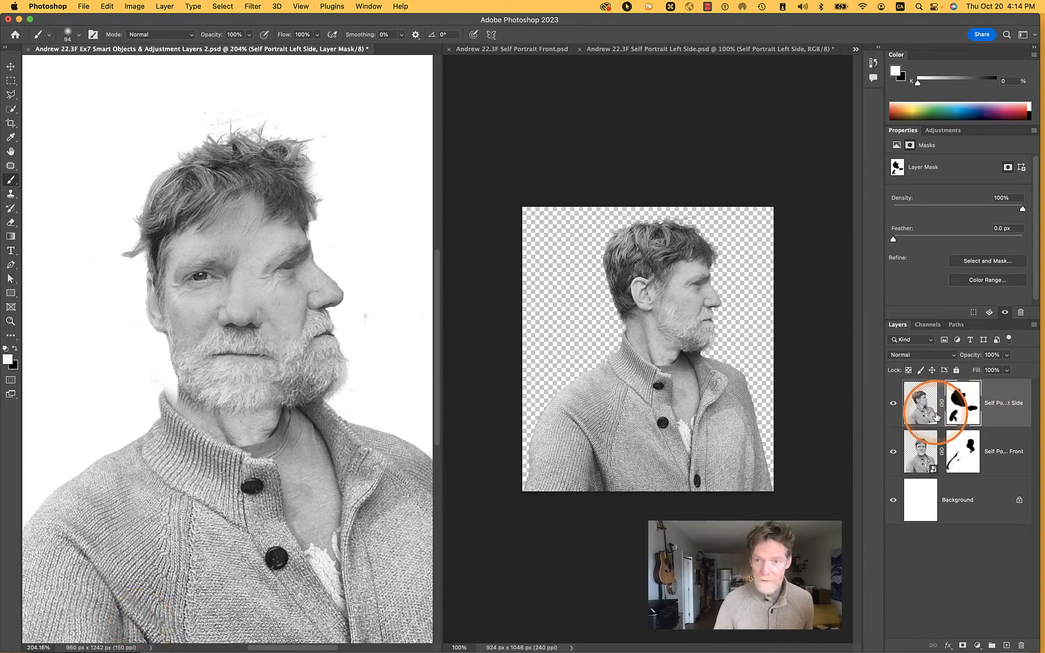
click(893, 403)
click(893, 406)
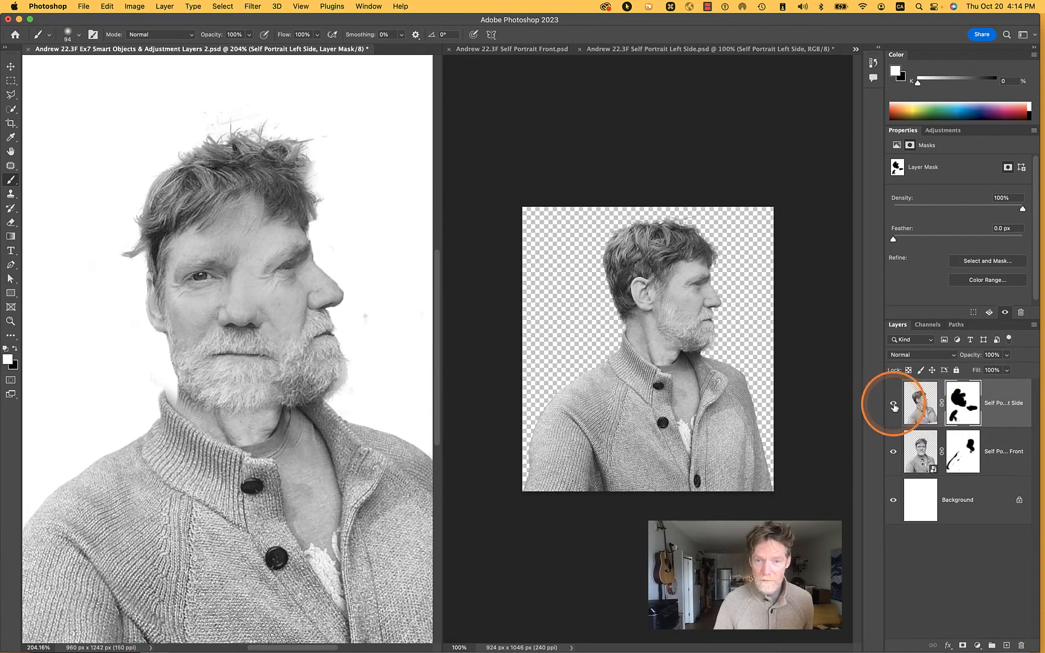
drag(164, 605, 126, 626)
click(333, 602)
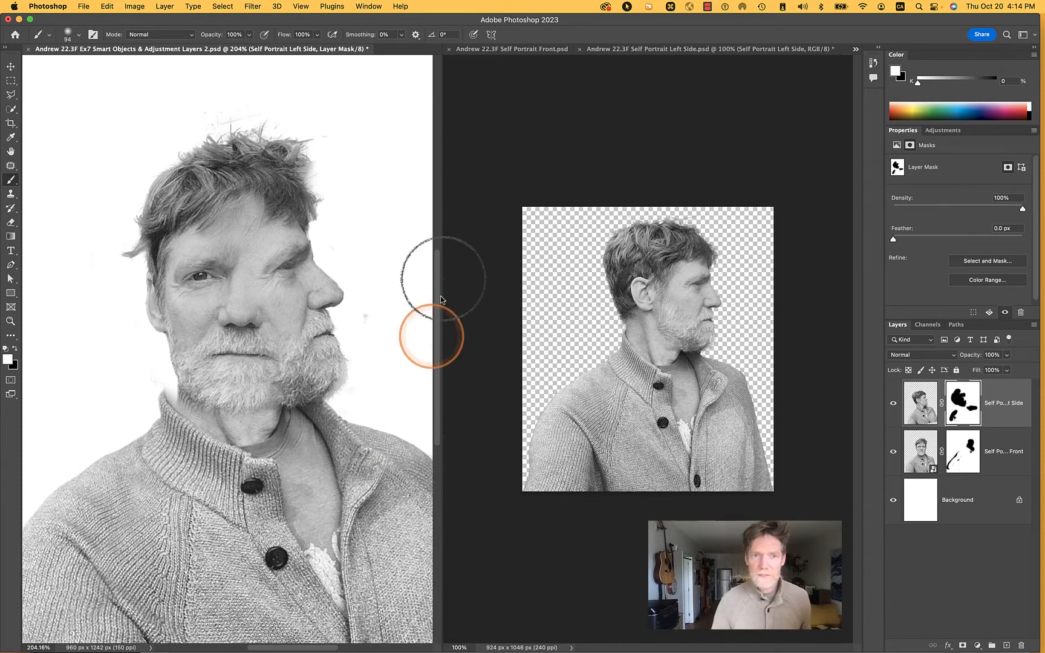
Close the Self Portrait Front source document and the Self Portrait Left Side source document, discarding the latter's changes
click(496, 48)
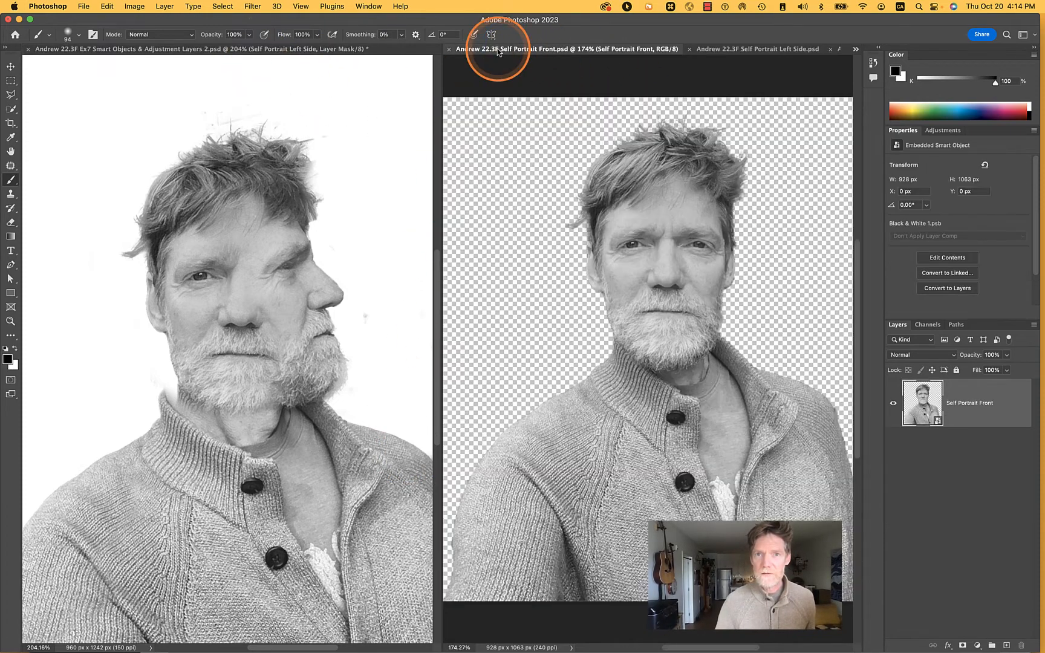
click(448, 51)
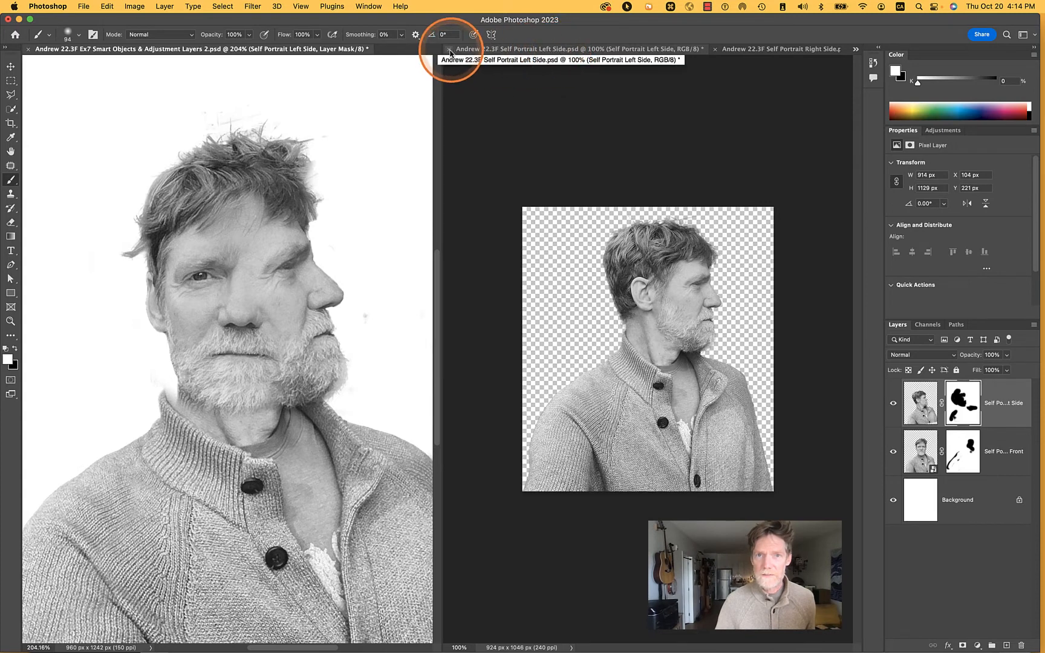
click(449, 52)
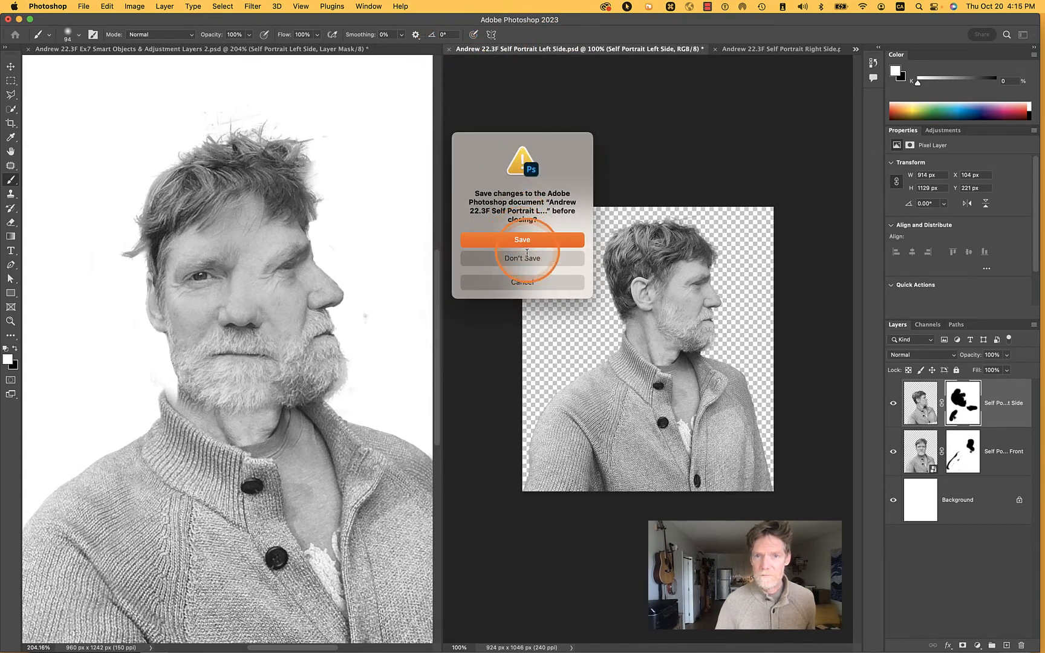
click(521, 260)
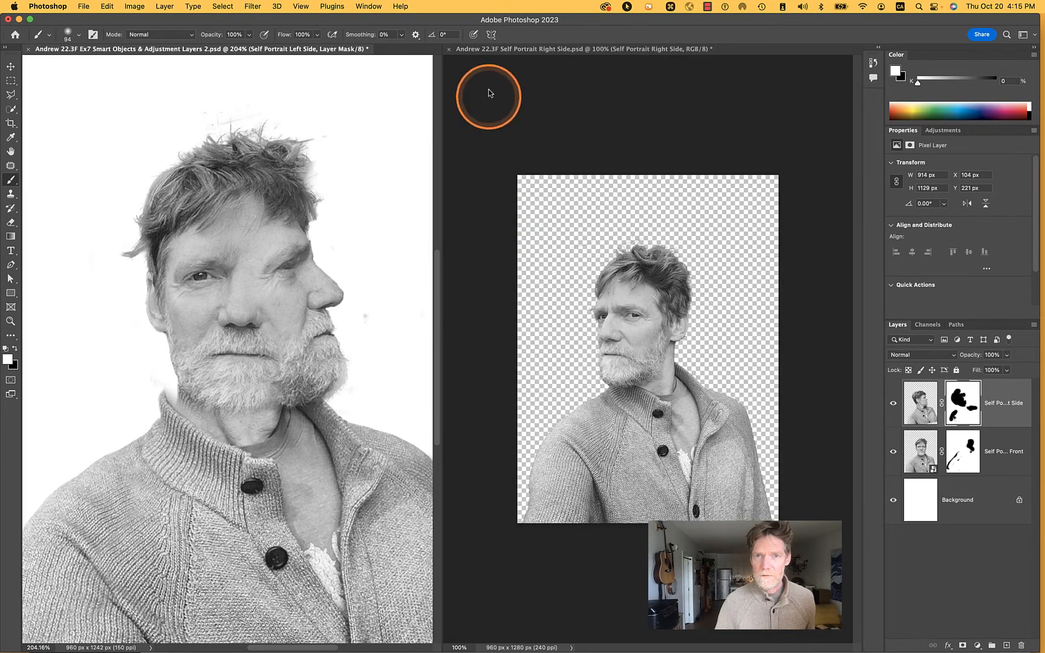
Copy Self Portrait Right Side into the exercise document, move it below Self Portrait Front and position it at about X 11 px, Y 209 px
click(643, 330)
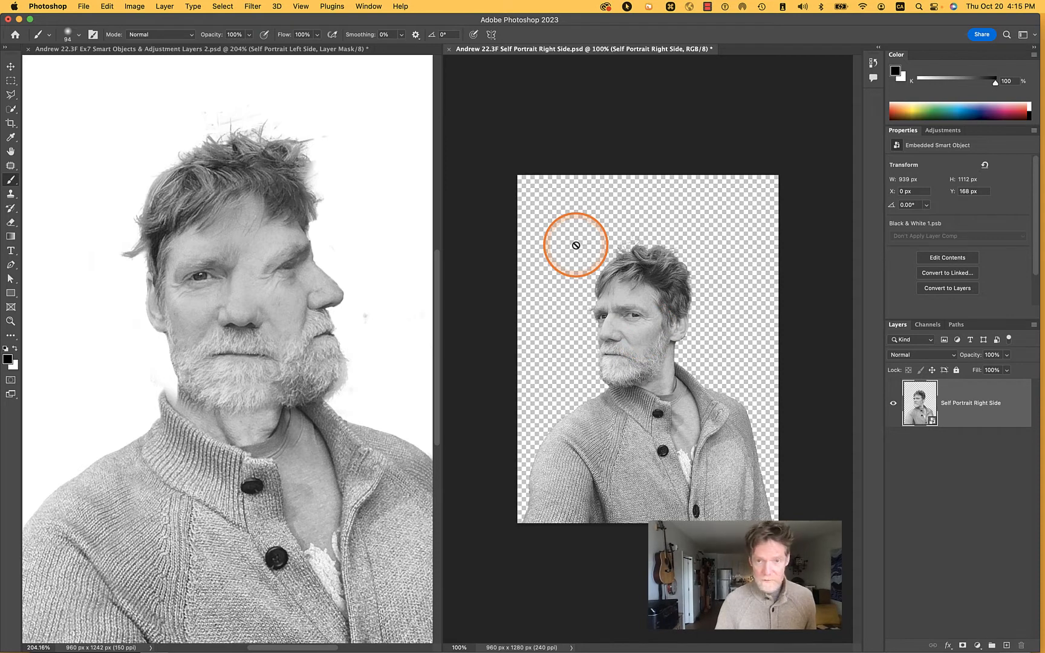
key(v)
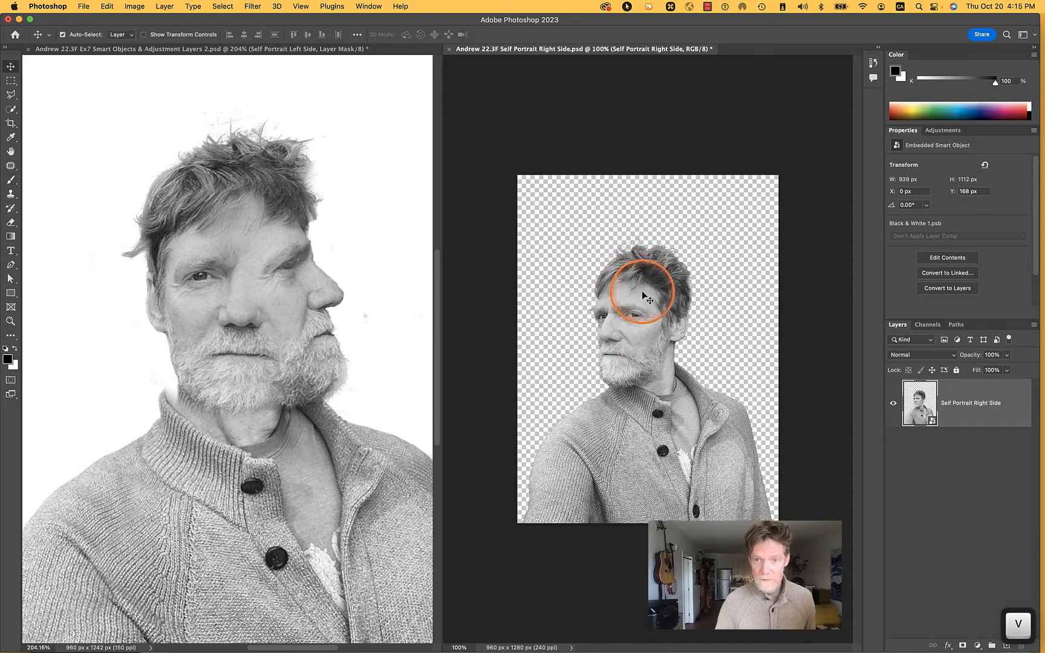
drag(640, 339, 200, 345)
click(951, 415)
drag(986, 404, 984, 526)
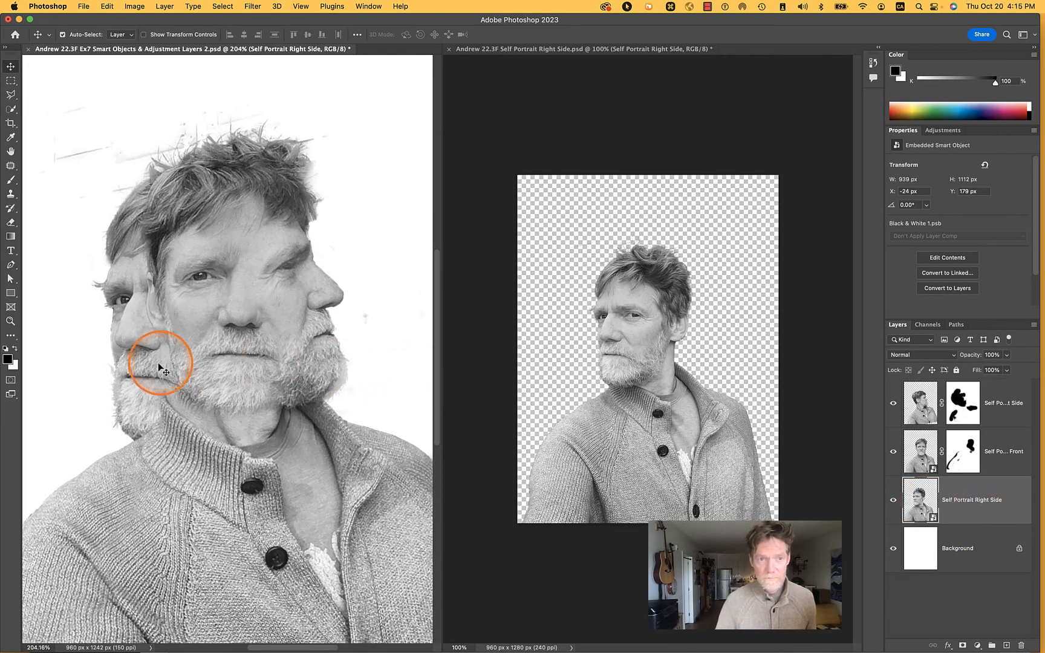
drag(145, 361, 168, 366)
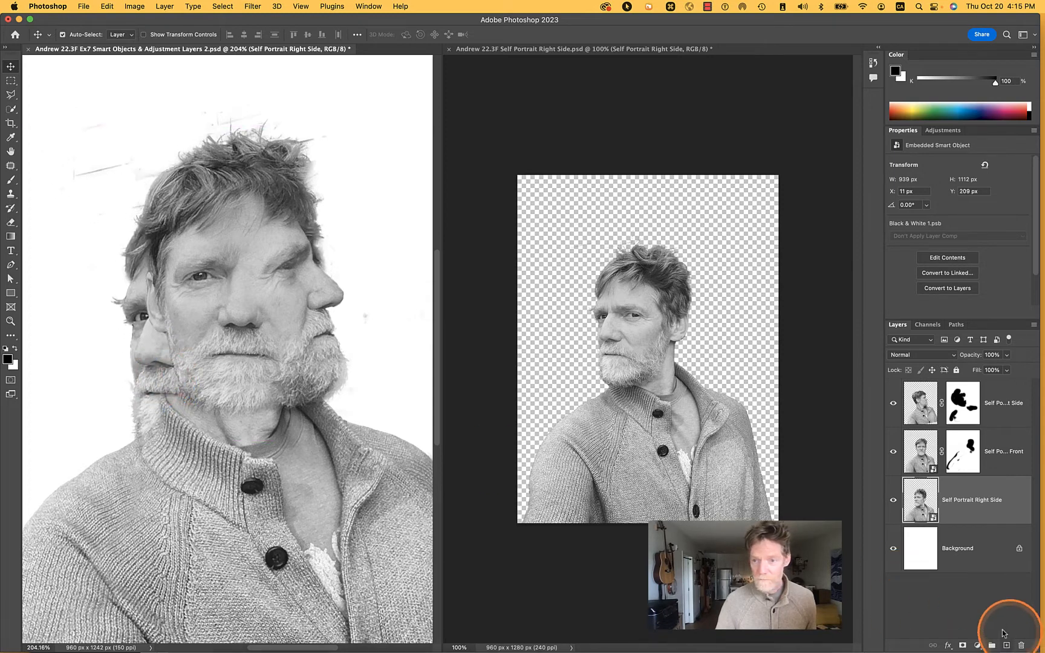
Paint black on the Self Portrait Front mask over the ear and outer cheek to reveal the right-side face beneath
click(949, 455)
key(x)
key(b)
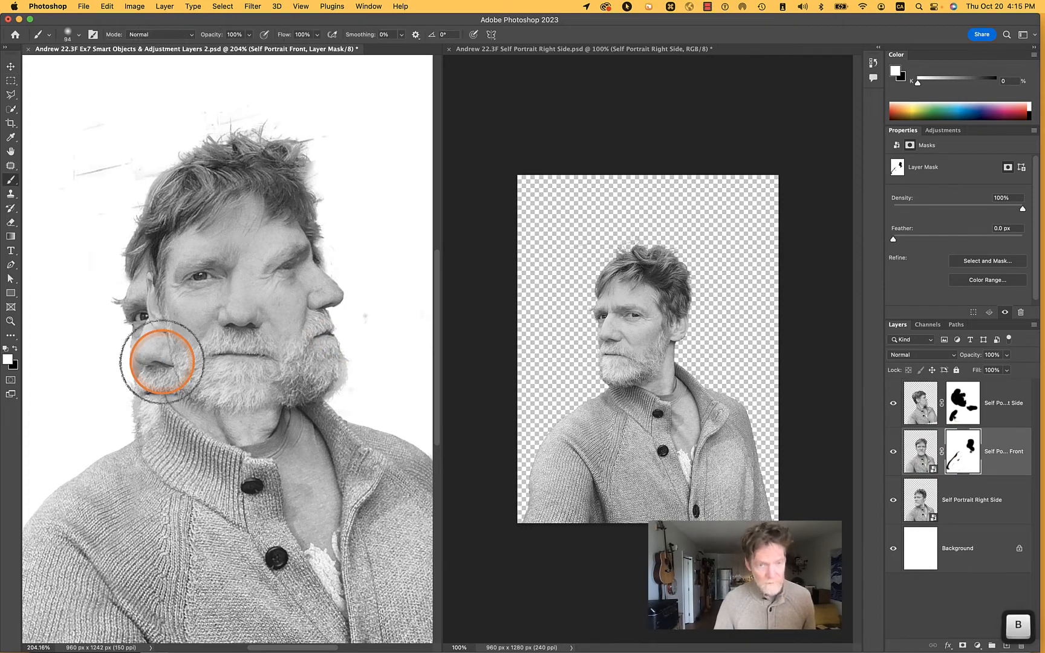
click(180, 344)
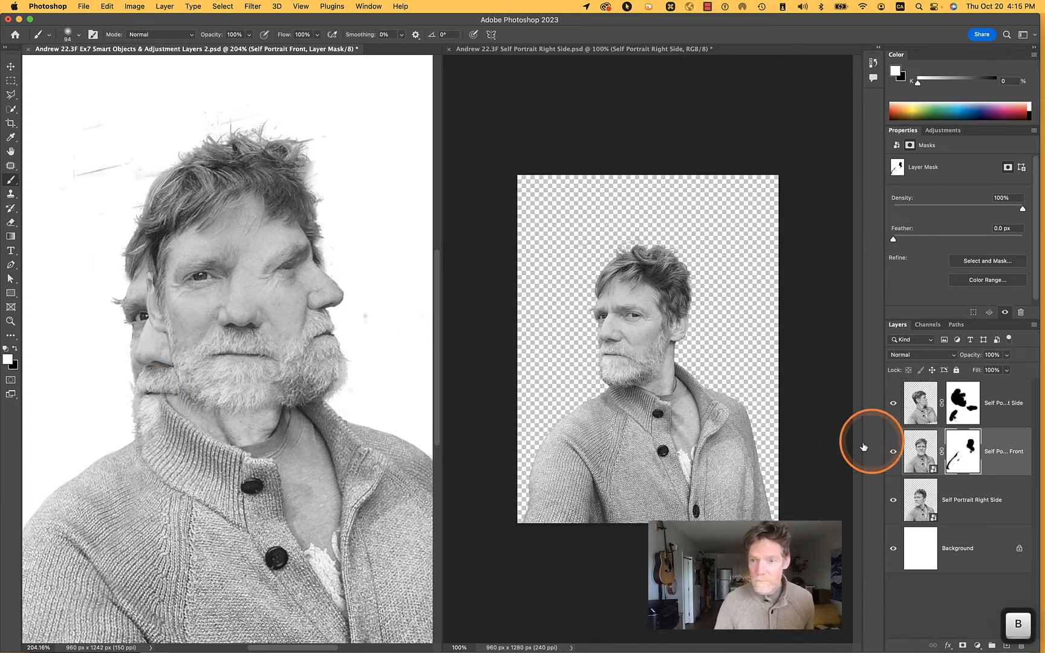
key(x)
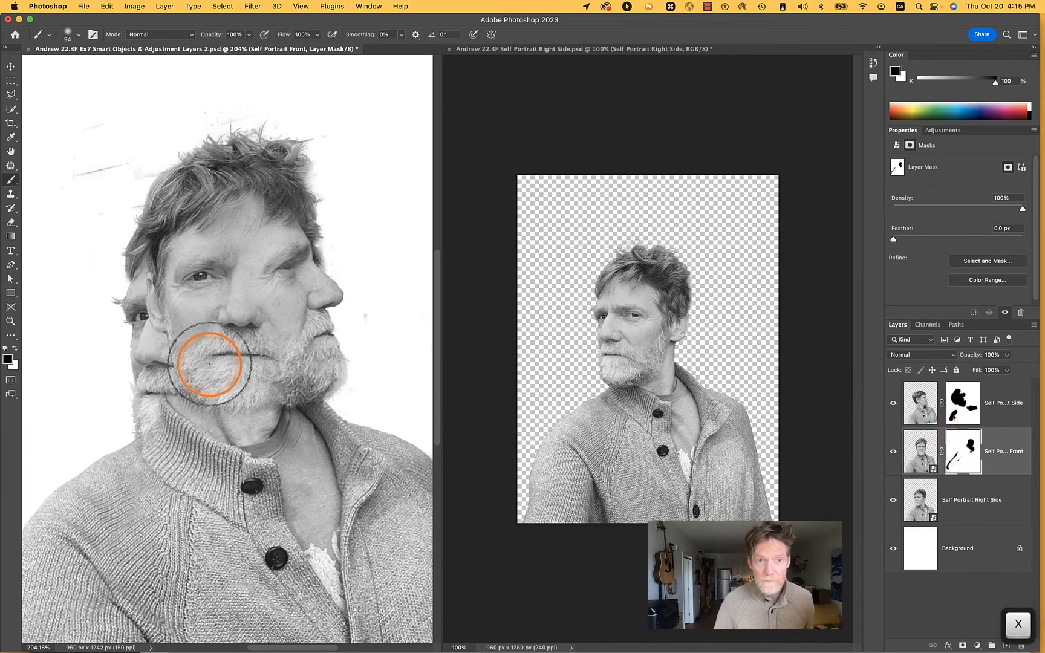
click(184, 384)
click(173, 385)
mouse_move(181, 387)
mouse_down()
mouse_move(165, 342)
mouse_move(175, 341)
mouse_move(144, 283)
mouse_up()
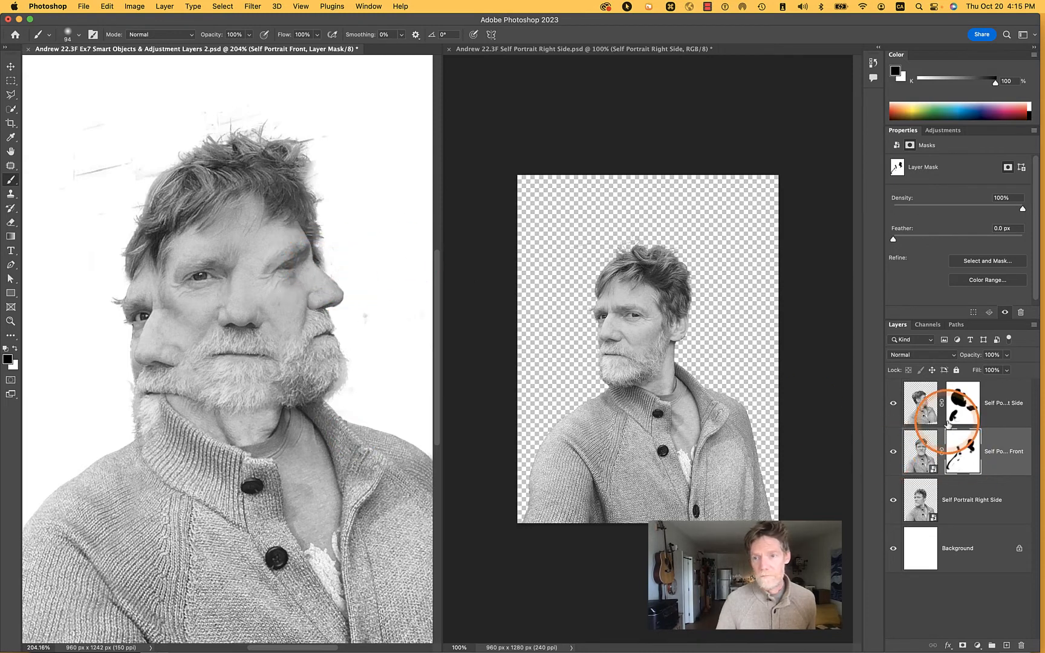
Toggle the visibility of the side portrait layers to examine which one contributes the hair beside the profile's brow
click(928, 409)
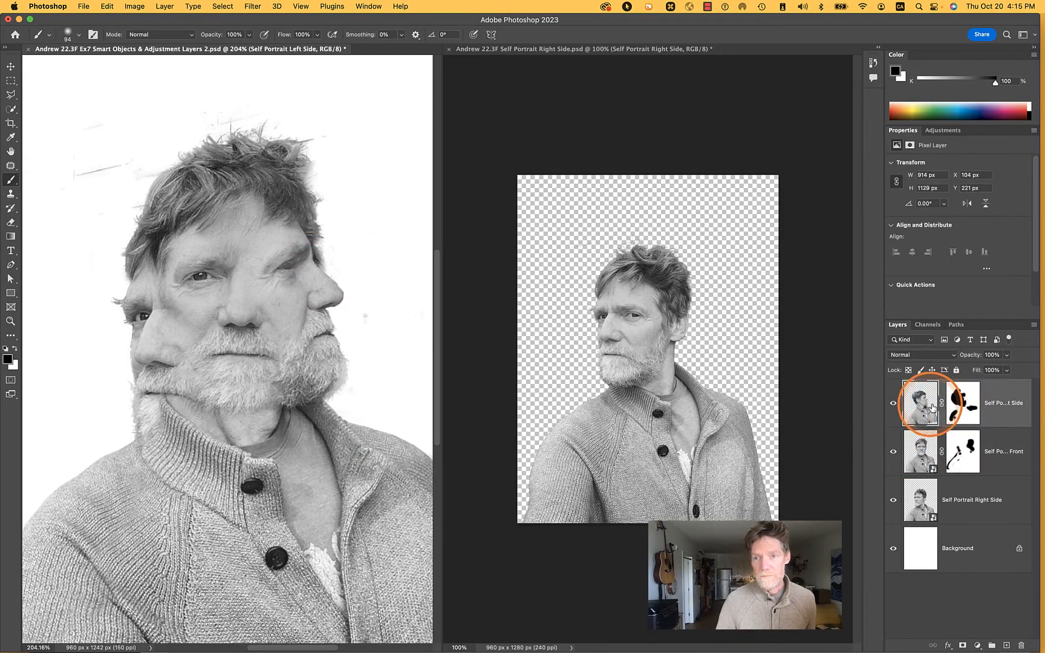
click(960, 447)
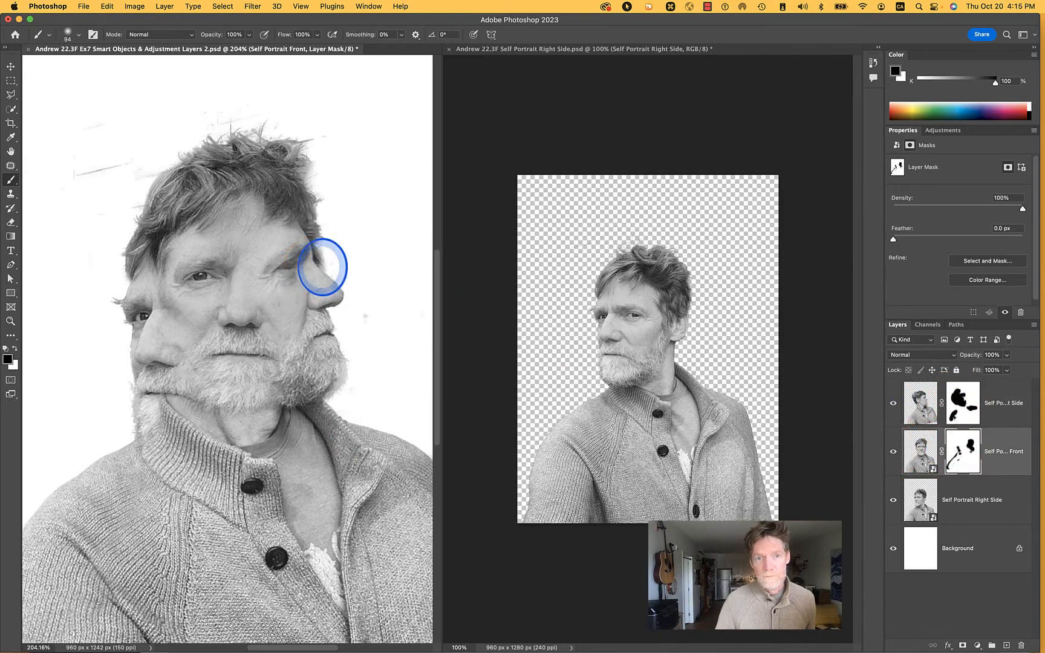
click(968, 408)
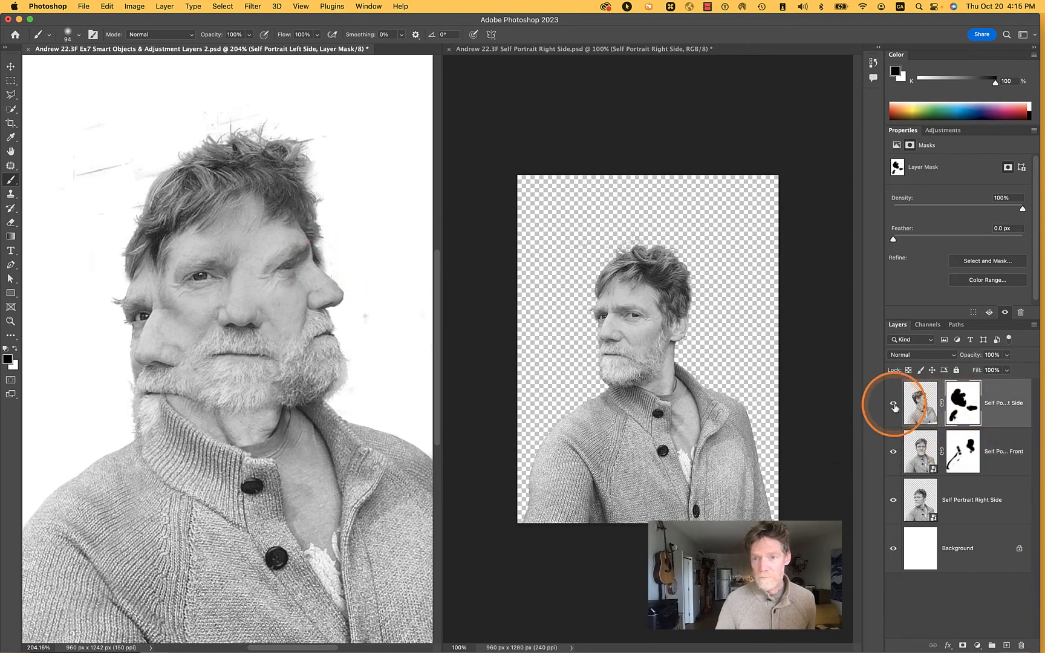
click(894, 404)
click(894, 404)
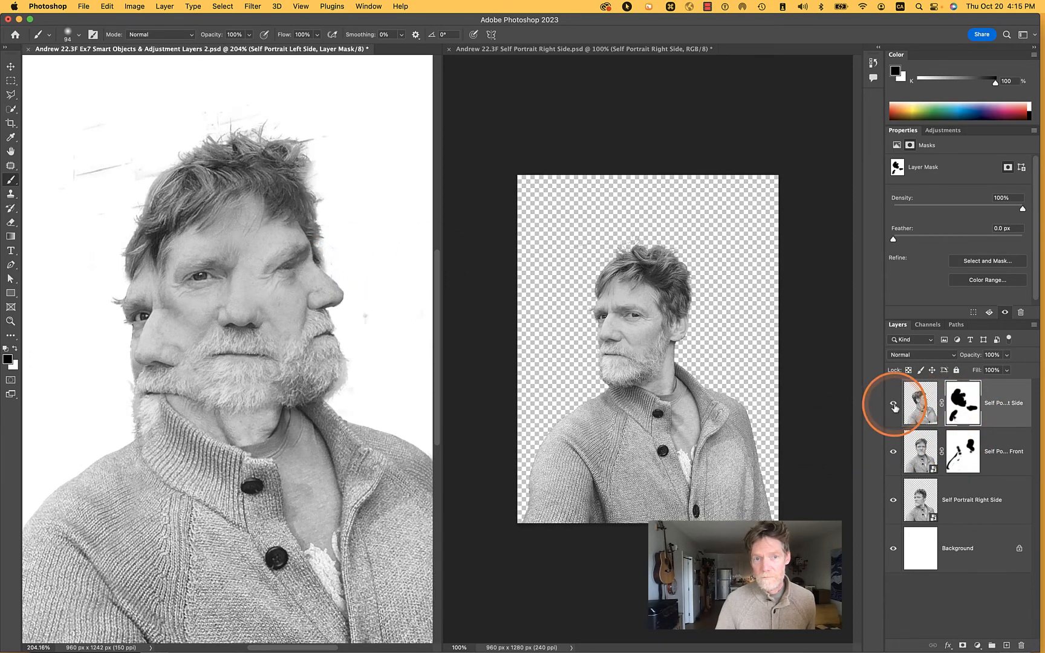
click(894, 500)
Add a layer mask to Self Portrait Right Side and paint black over its hair beside the profile's brow and behind the central face
click(920, 500)
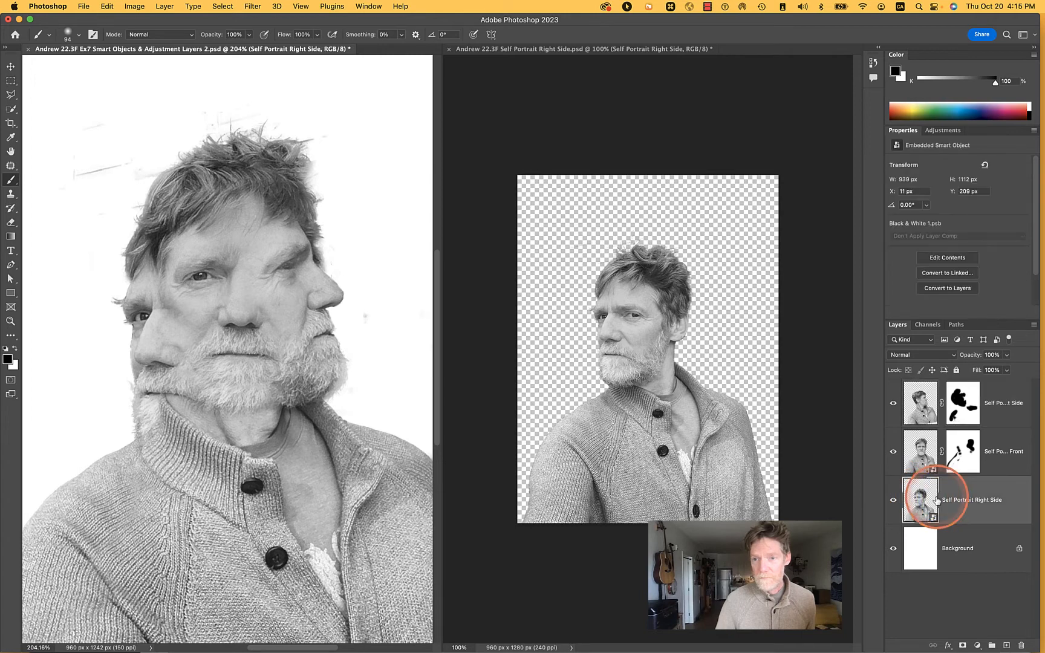
click(963, 646)
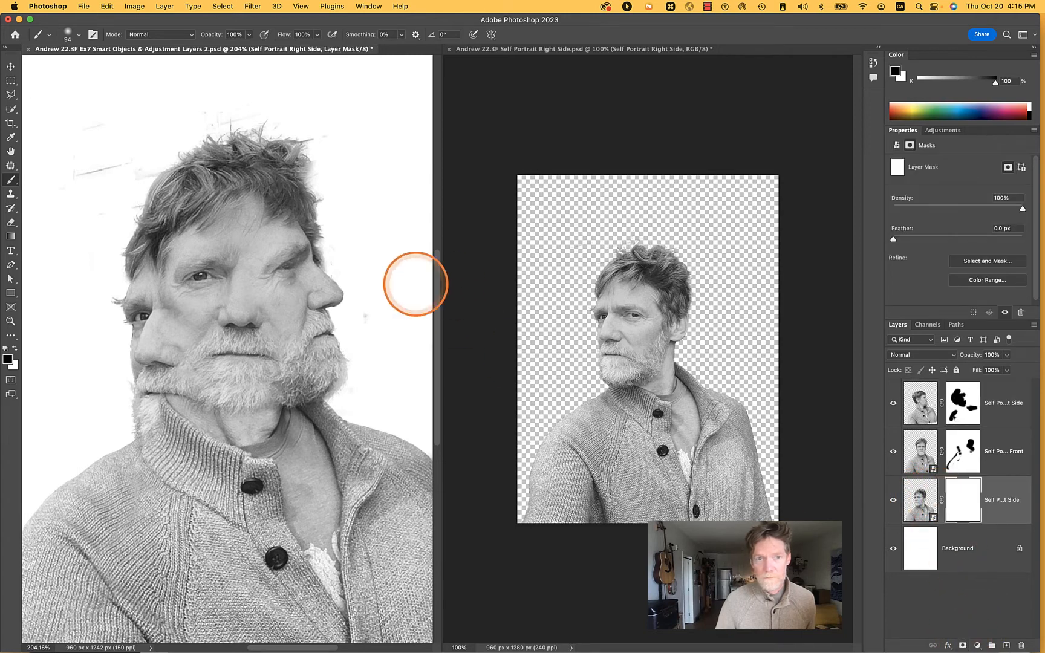
mouse_move(339, 263)
mouse_down()
mouse_move(313, 266)
mouse_move(310, 225)
mouse_up()
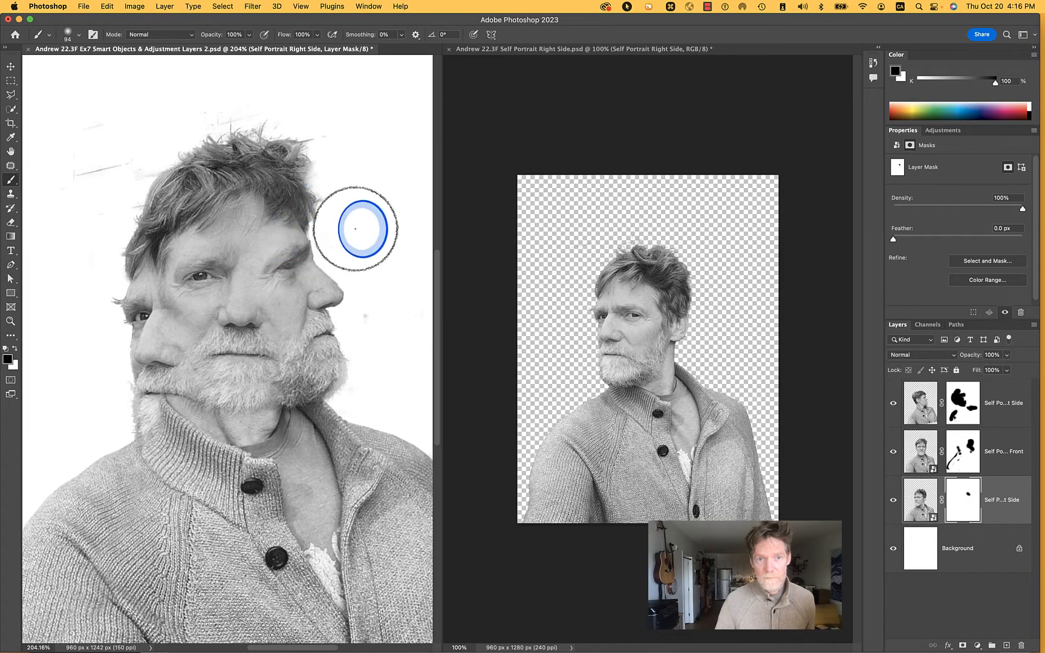
drag(233, 287, 231, 321)
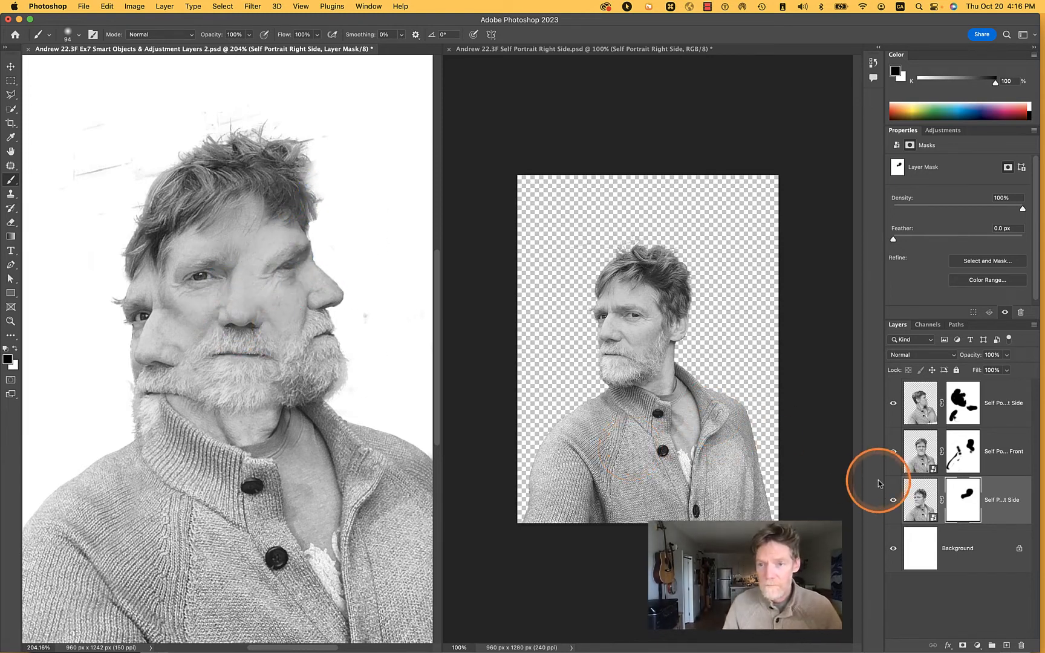
Hide and reshow Self Portrait Front to inspect the masked right-side portrait beneath, and select the Self Portrait Front mask
click(894, 455)
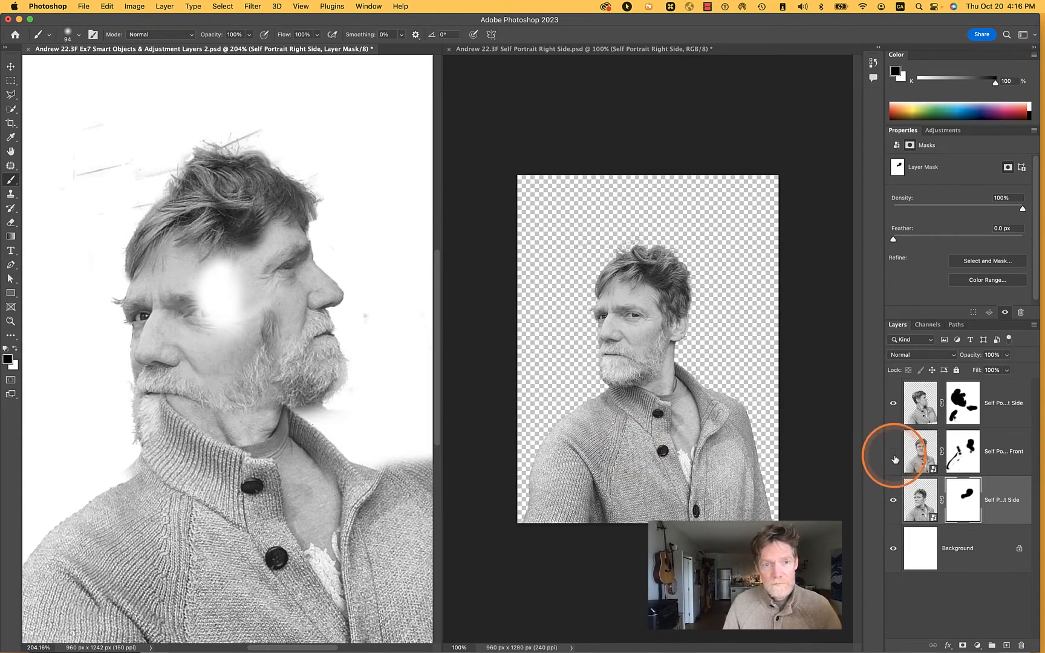
click(895, 453)
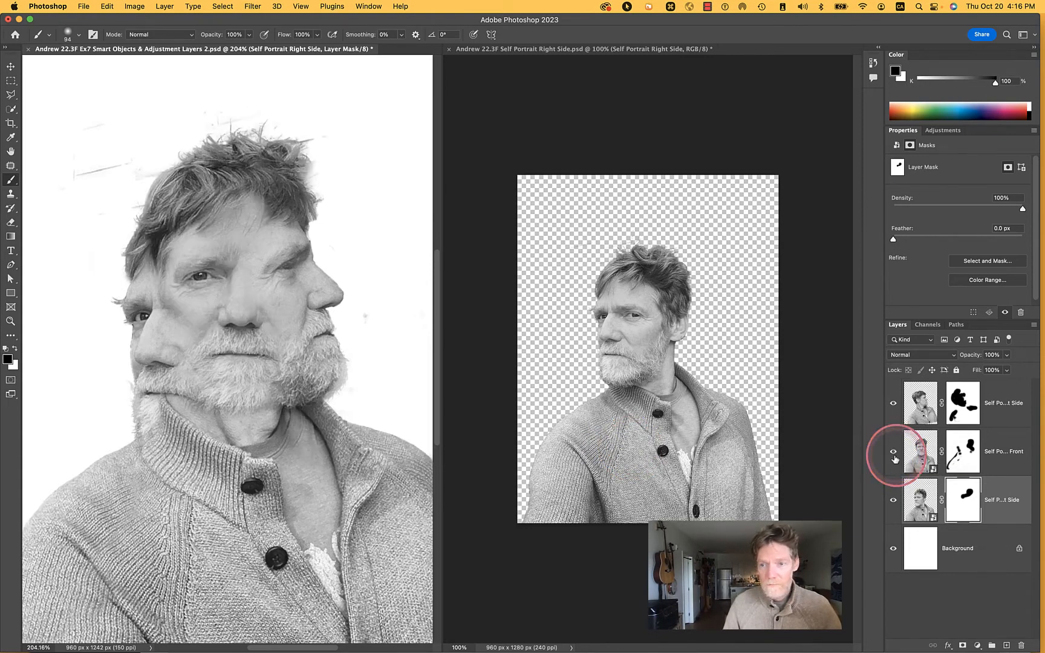
click(959, 455)
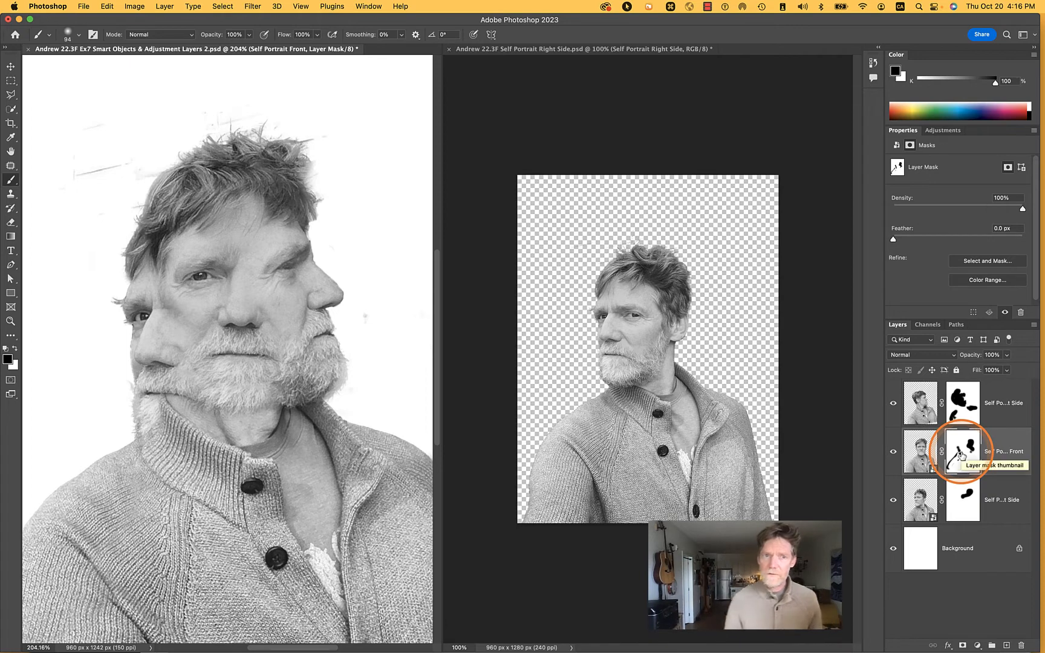
Hide Self Portrait Front, test black paint on the Self Portrait Right Side mask at the shoulder, and restore that area with white
click(889, 452)
click(971, 495)
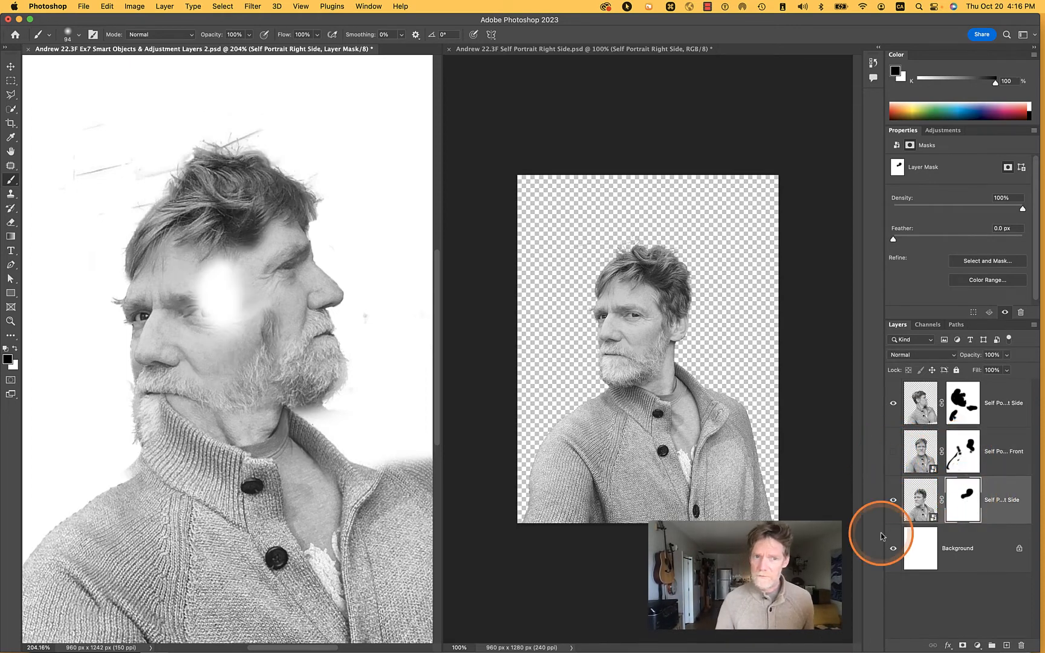
drag(127, 476, 96, 494)
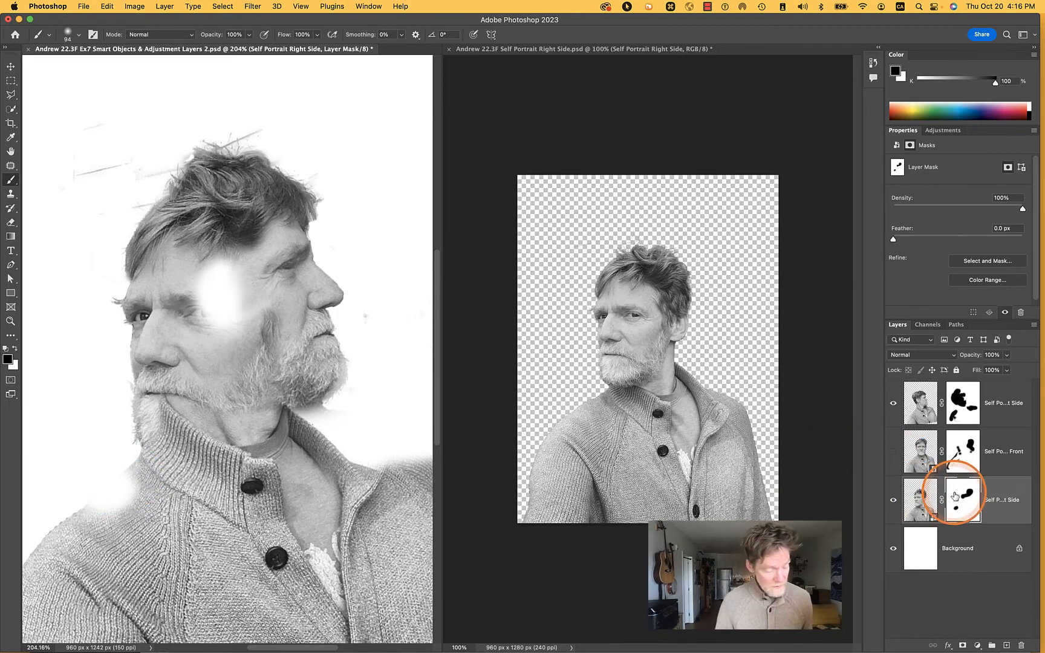
key(x)
mouse_move(150, 438)
mouse_down()
mouse_move(143, 457)
mouse_move(70, 514)
mouse_move(145, 467)
mouse_move(145, 420)
mouse_move(156, 464)
mouse_up()
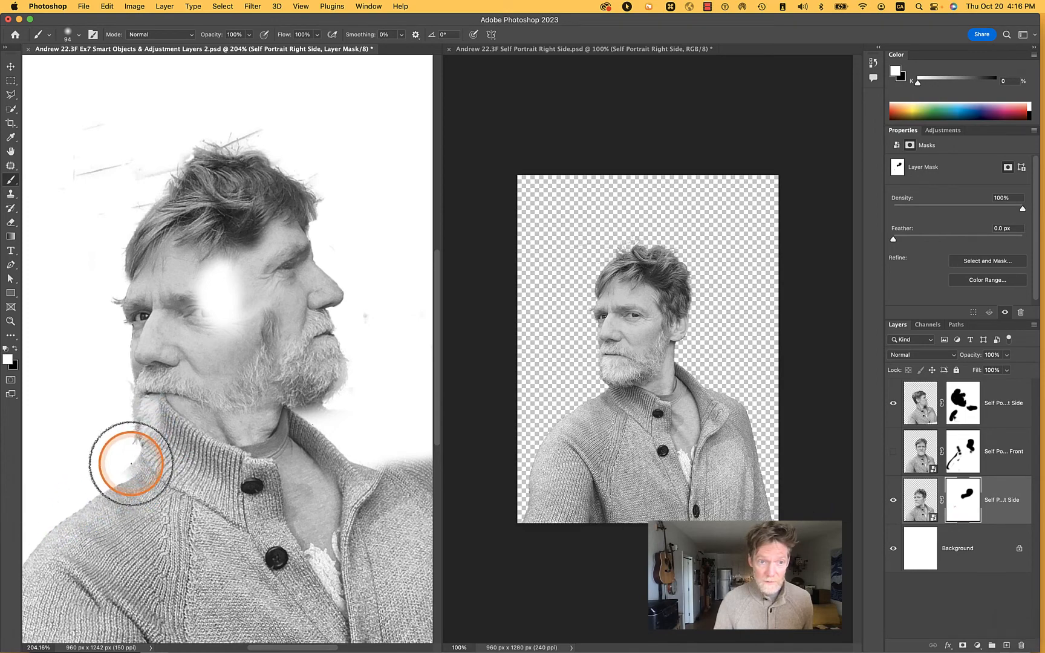
Toggle the visibility of Self Portrait Left Side and Self Portrait Front to examine which layer covers the right-side face's beard
click(892, 405)
click(891, 405)
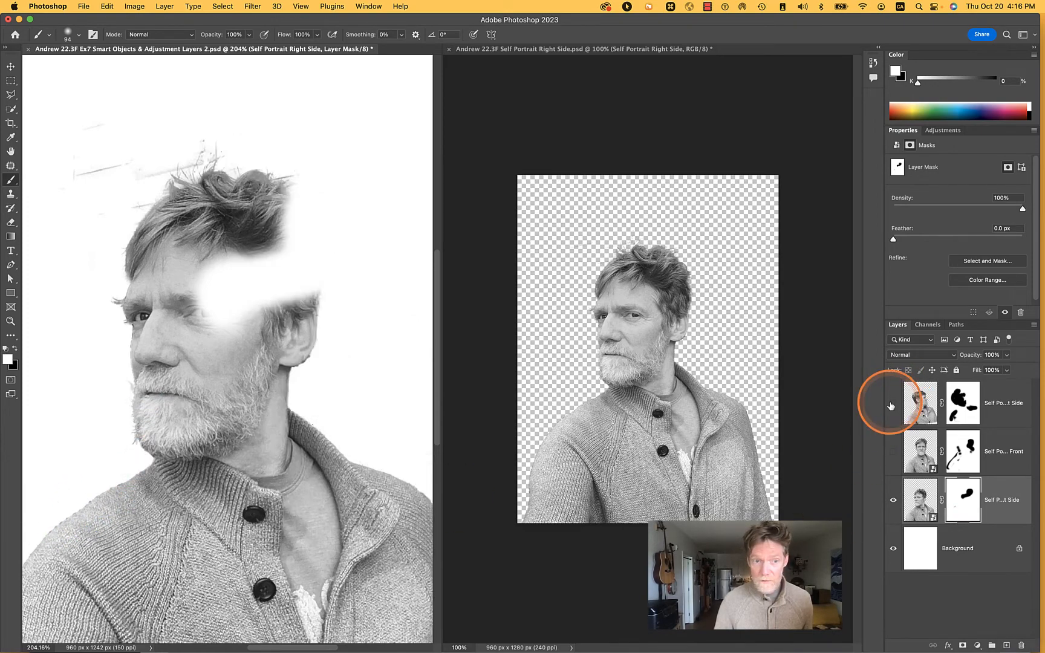
click(892, 405)
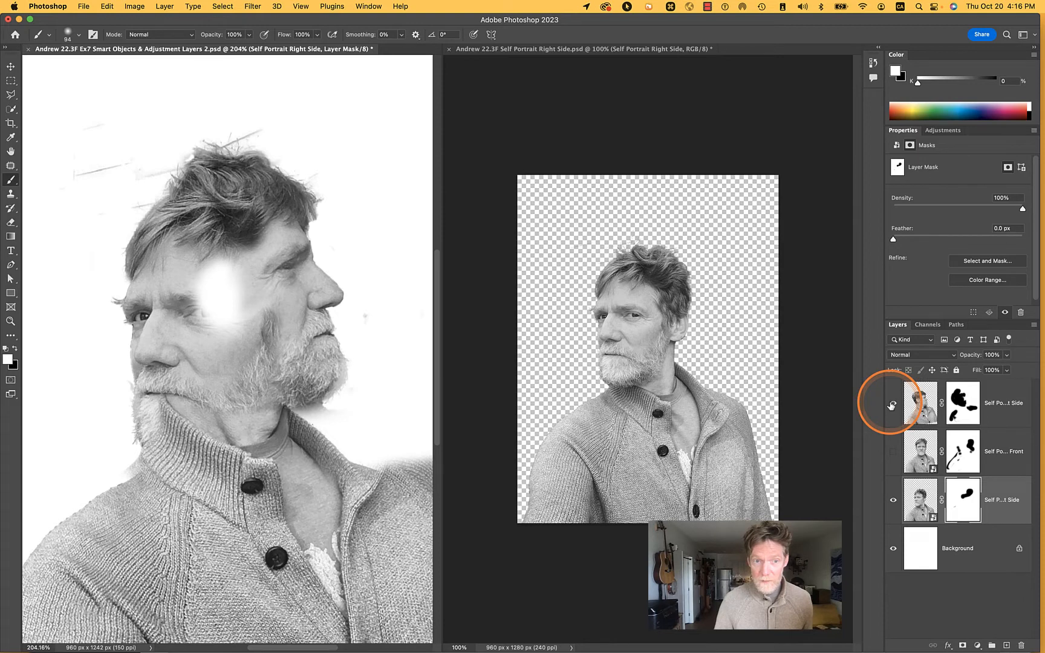
click(893, 452)
click(894, 458)
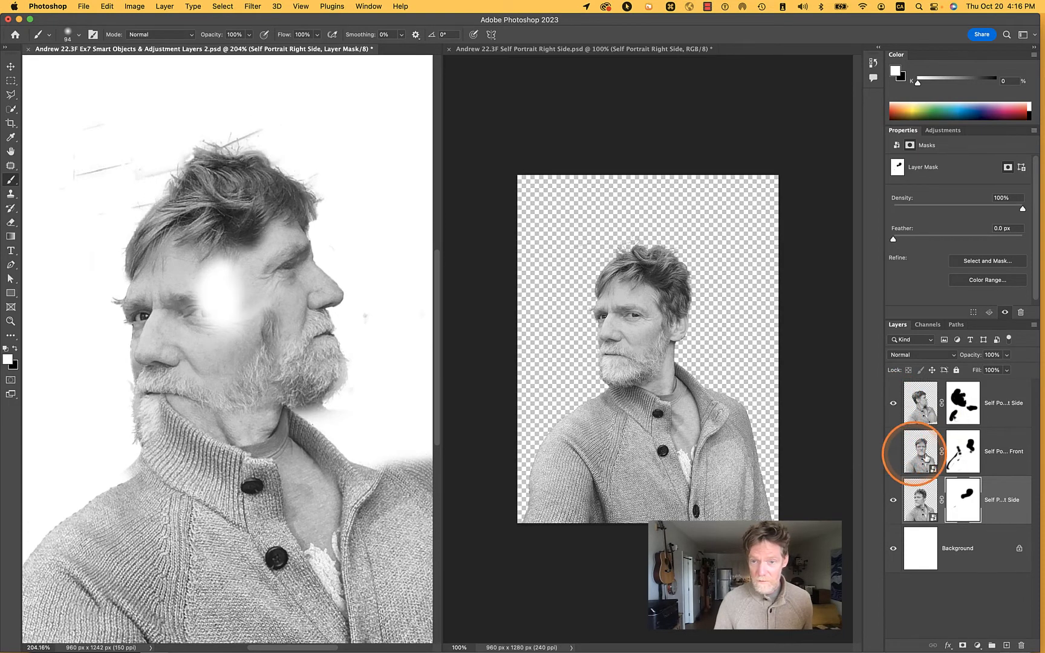
Paint black on the Self Portrait Left Side mask over the collar, sweater front and shoulder to reveal the right-side beard and sweater
click(966, 457)
click(965, 426)
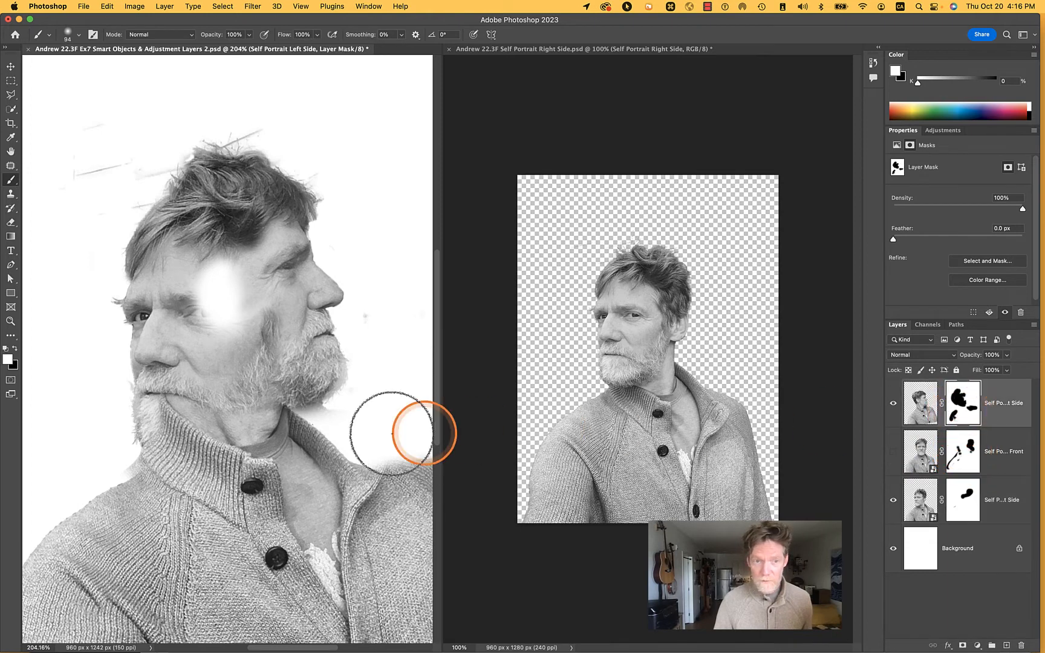
mouse_move(141, 466)
mouse_down()
mouse_move(164, 411)
mouse_move(177, 447)
mouse_move(168, 447)
mouse_move(240, 439)
mouse_move(238, 452)
mouse_move(130, 479)
mouse_move(202, 491)
mouse_move(271, 475)
mouse_move(260, 501)
mouse_move(277, 532)
mouse_move(281, 467)
mouse_move(268, 426)
mouse_move(210, 501)
mouse_move(136, 568)
mouse_move(184, 516)
mouse_move(173, 495)
mouse_move(154, 502)
mouse_move(246, 515)
mouse_move(271, 496)
mouse_move(273, 553)
mouse_move(299, 578)
mouse_move(304, 603)
mouse_move(289, 600)
mouse_move(295, 585)
mouse_move(312, 616)
mouse_move(316, 561)
mouse_move(360, 626)
mouse_up()
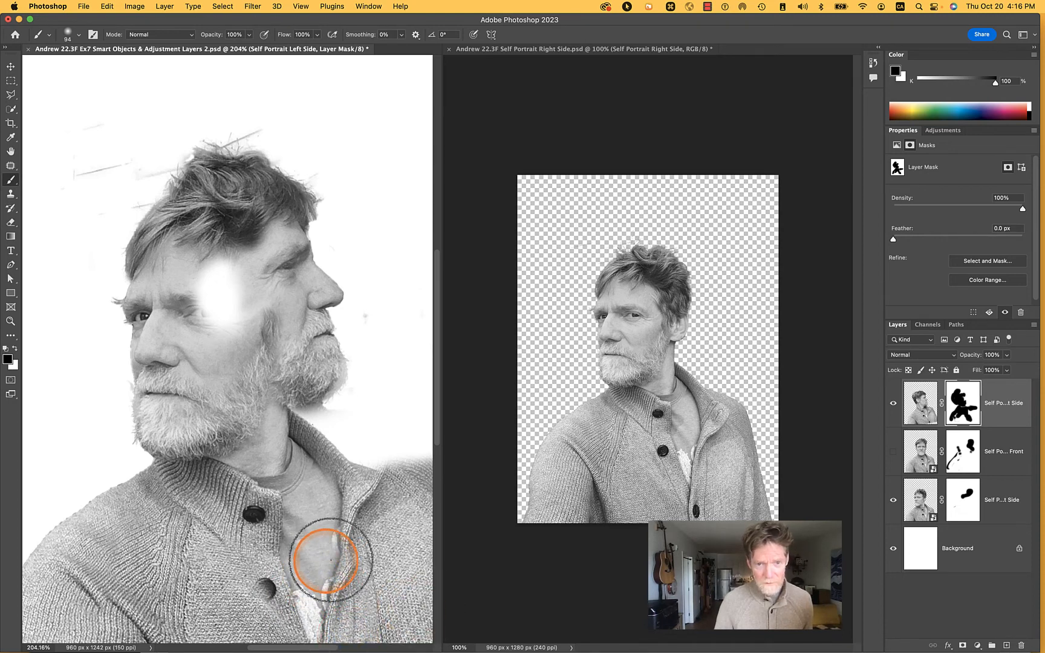
drag(331, 561, 350, 558)
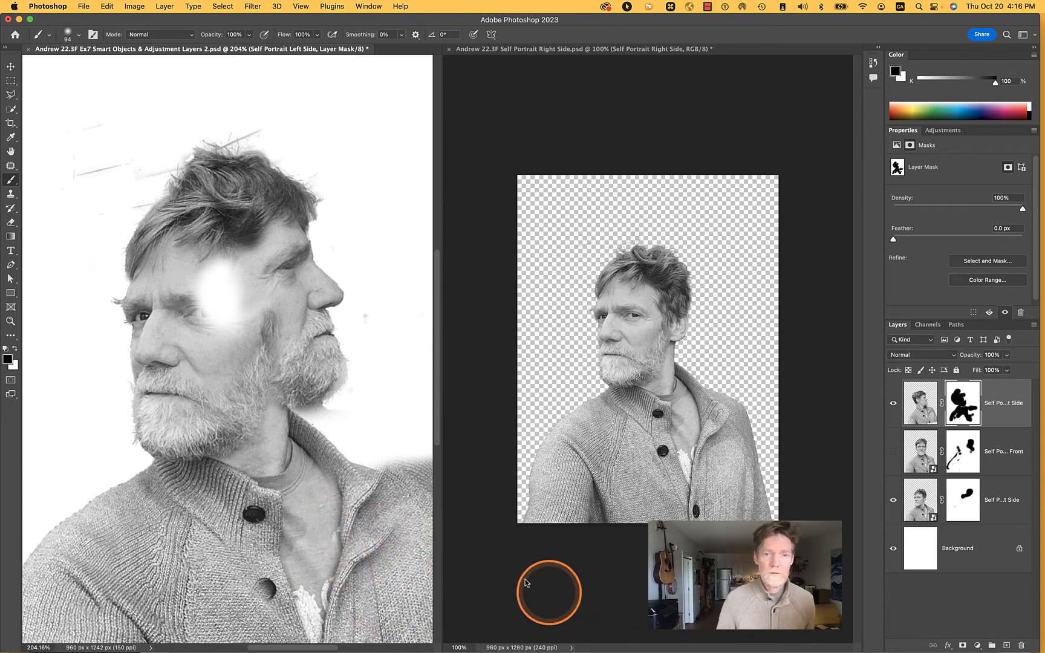
mouse_move(375, 458)
mouse_down()
mouse_move(419, 482)
mouse_move(405, 448)
mouse_move(424, 478)
mouse_move(509, 525)
mouse_up()
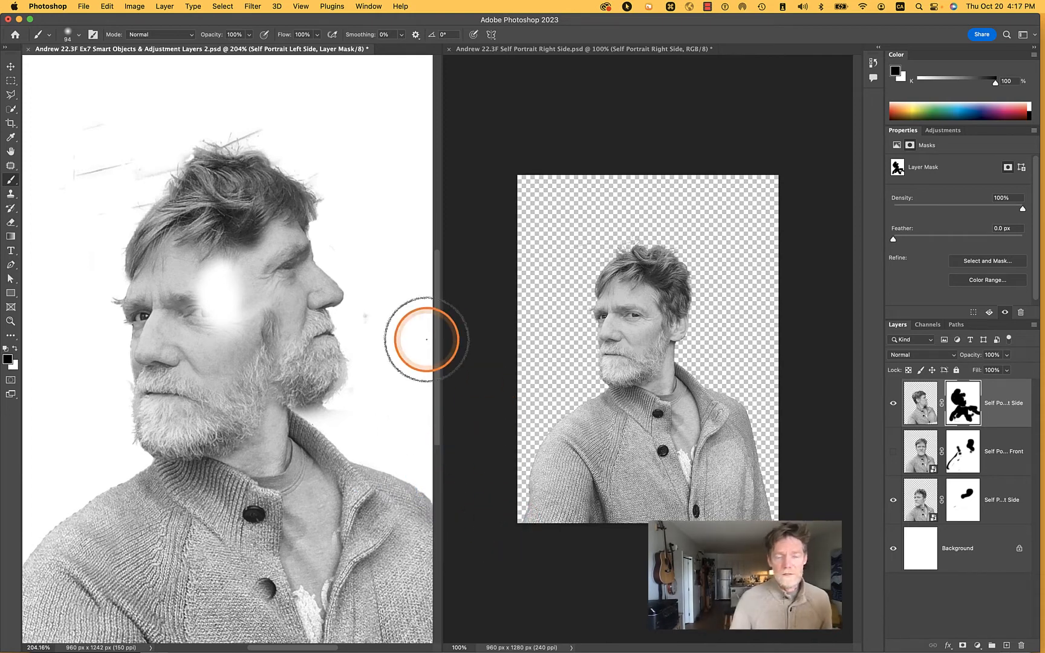
mouse_move(424, 340)
mouse_down()
mouse_move(326, 392)
mouse_move(234, 322)
mouse_move(227, 369)
mouse_move(272, 347)
mouse_move(793, 385)
mouse_move(889, 467)
mouse_up()
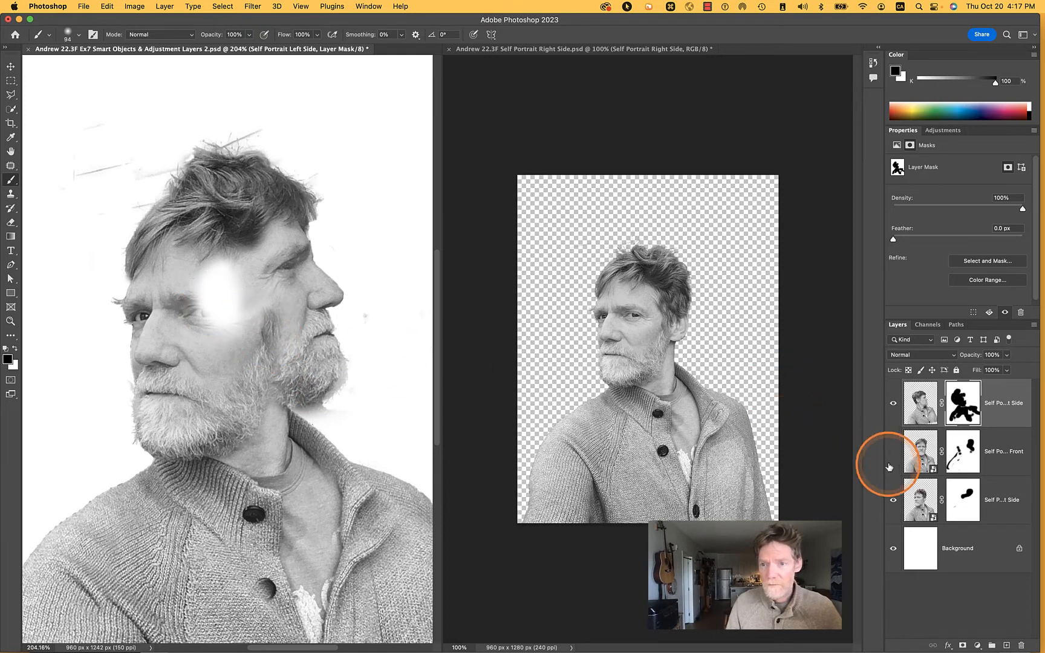
Show Self Portrait Front and fill its layer mask with black at 100% opacity in Normal mode
click(893, 452)
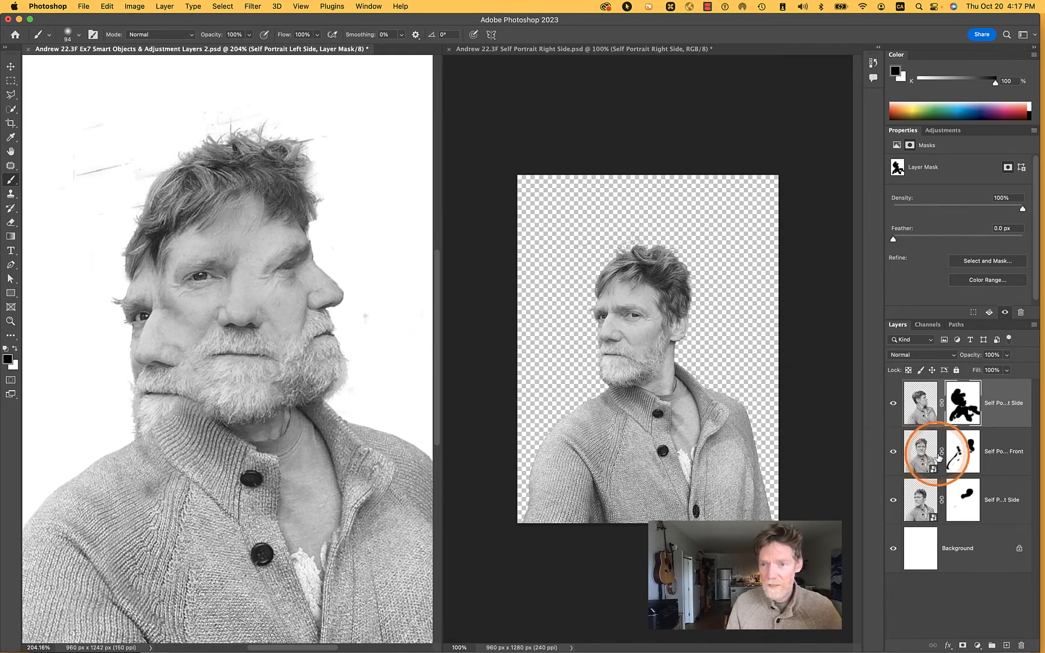
click(964, 453)
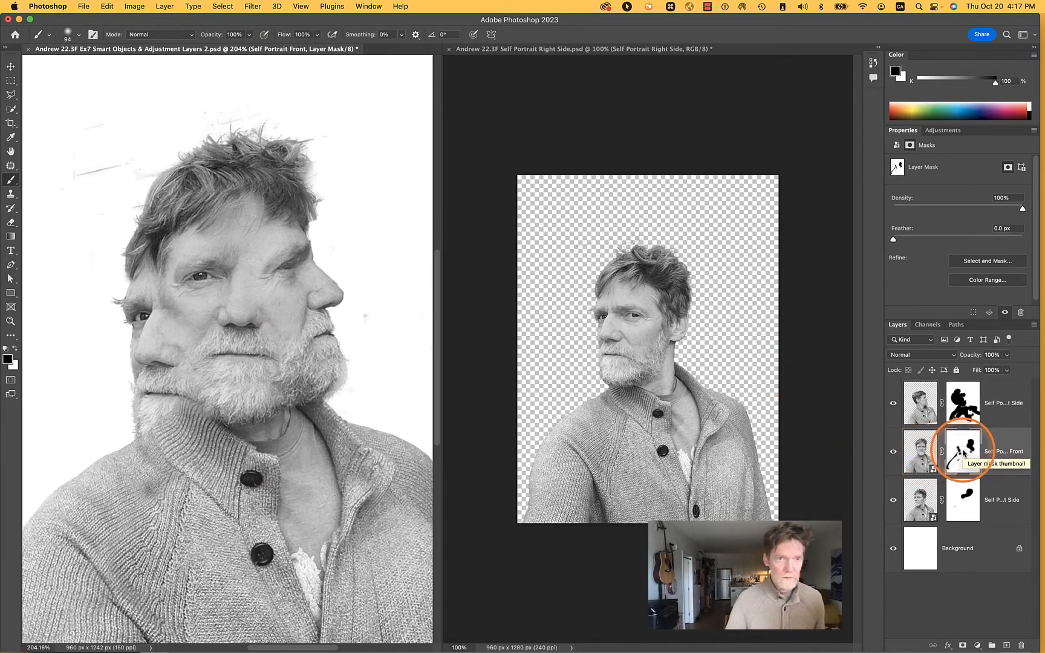
click(106, 6)
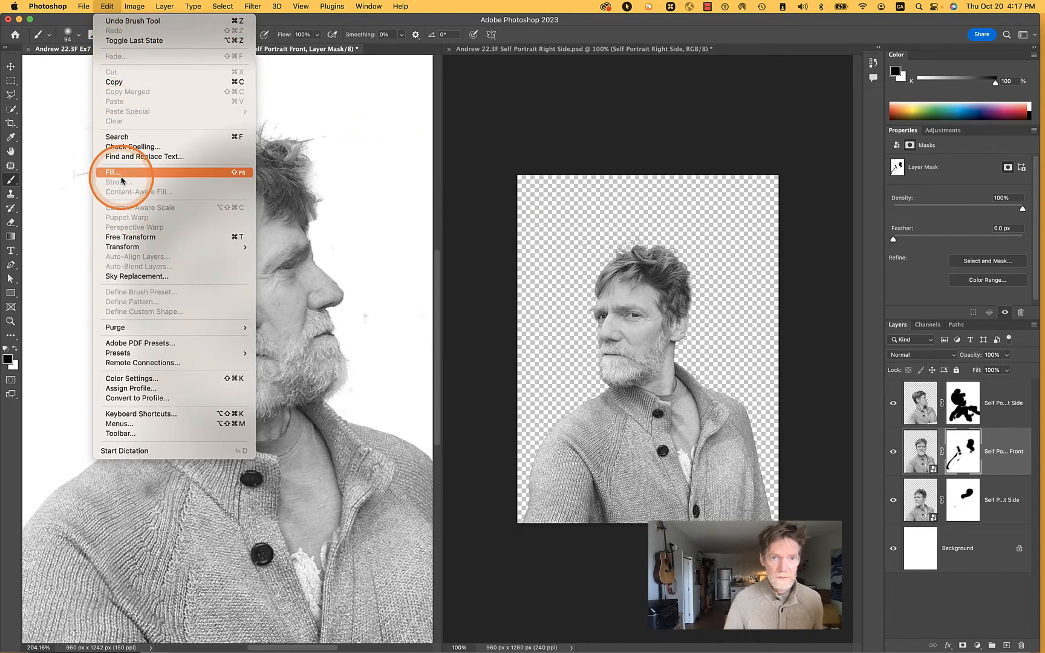
click(92, 5)
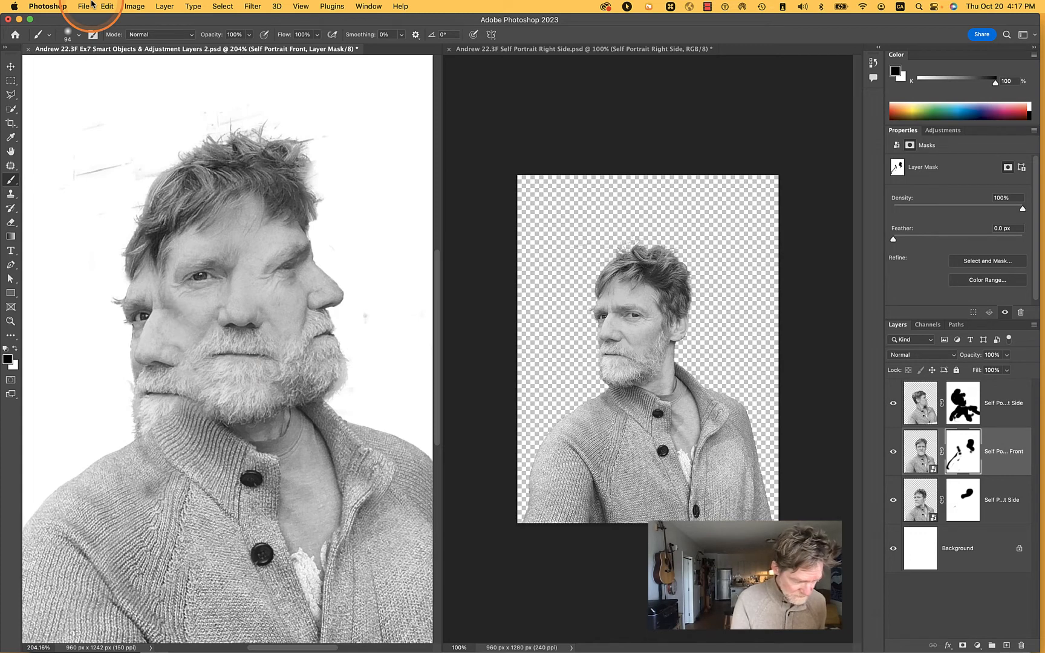
key(F5)
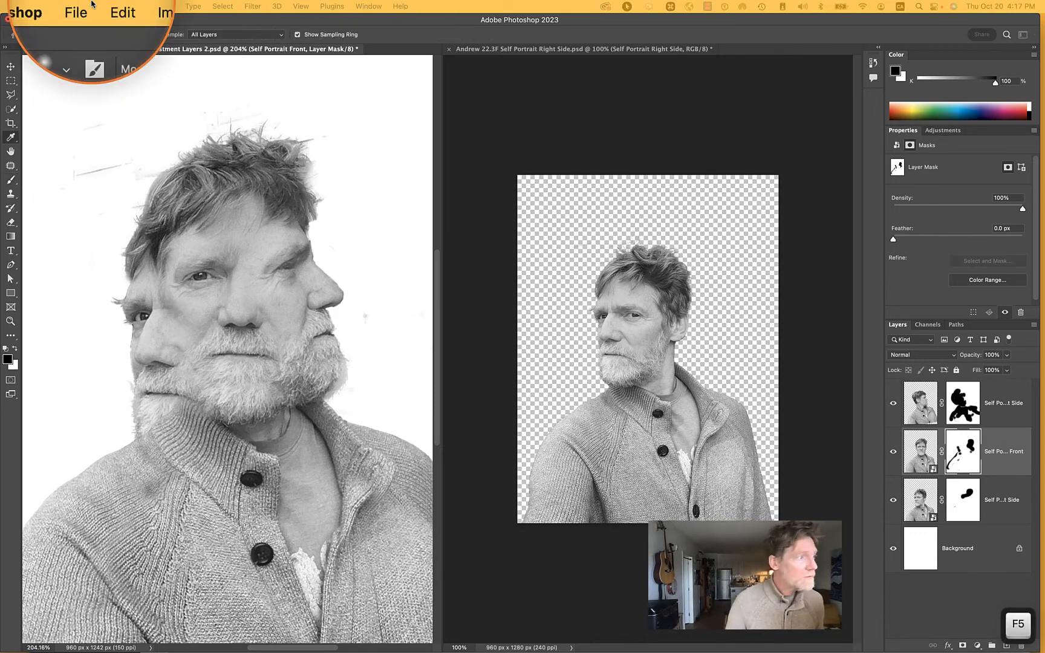
key(shift)
key(shift+F5)
drag(623, 208, 513, 259)
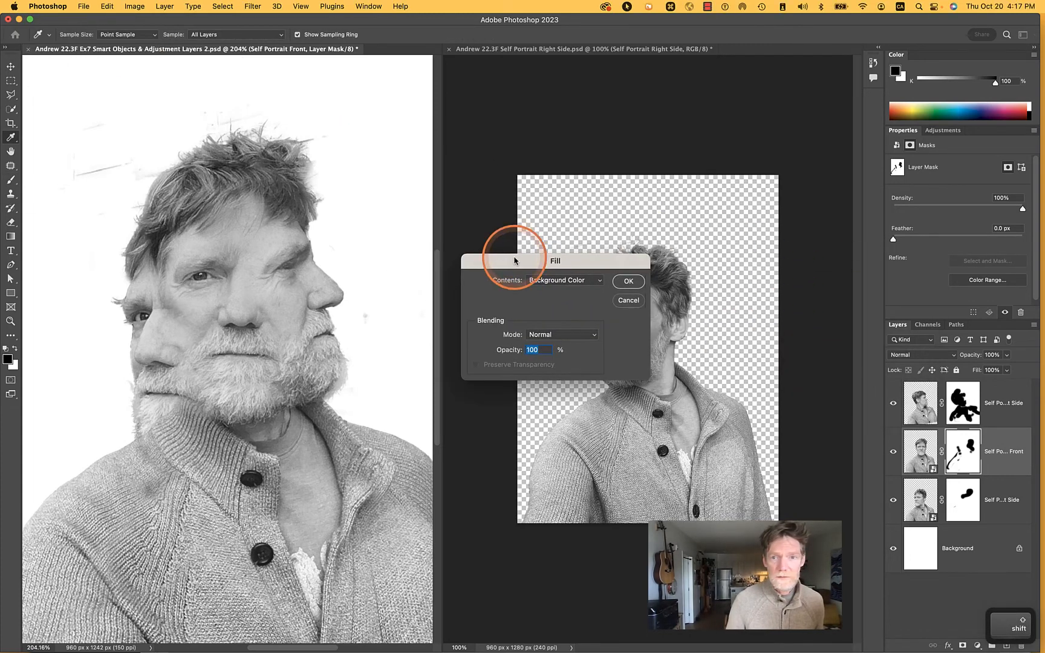
click(569, 280)
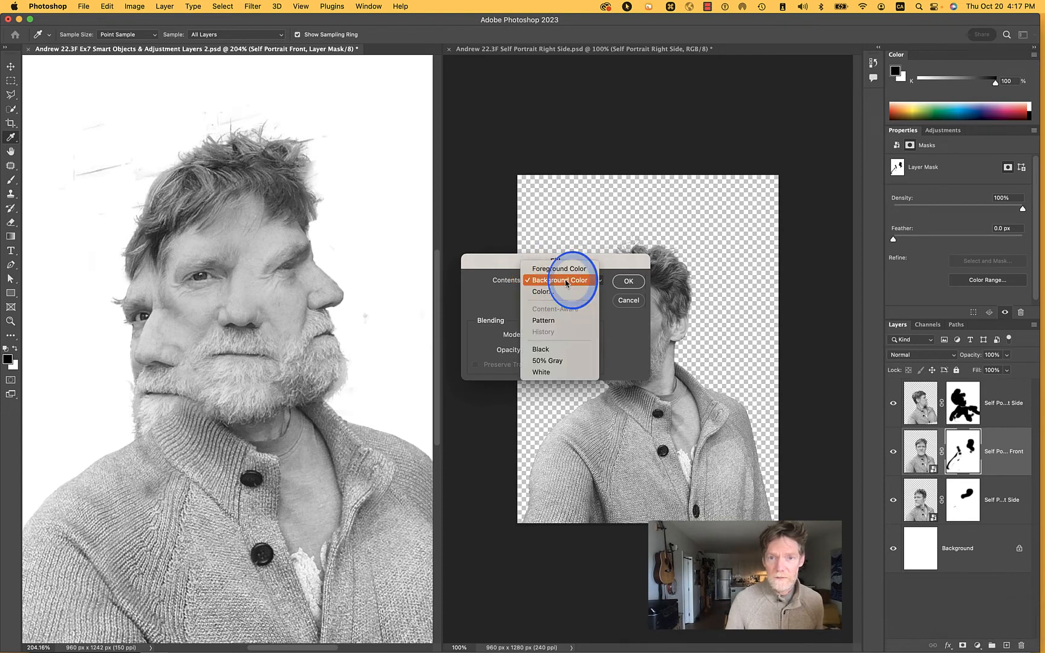
click(561, 349)
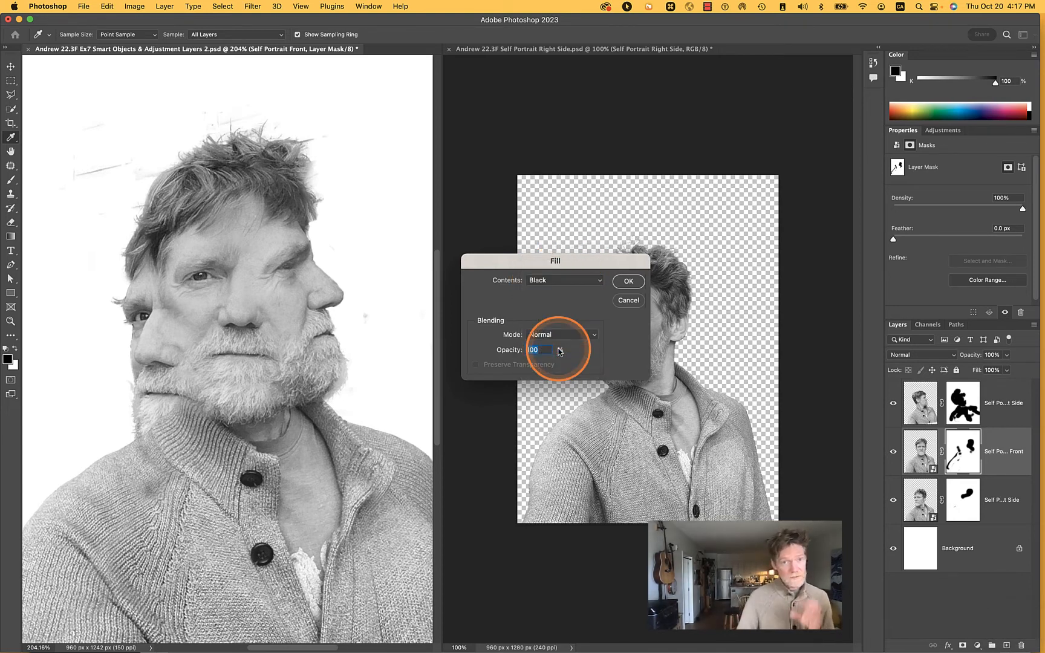
click(630, 282)
Paint white with the Brush on the Self Portrait Front mask to reveal the front portrait's eye and cheek between the two side faces
key(b)
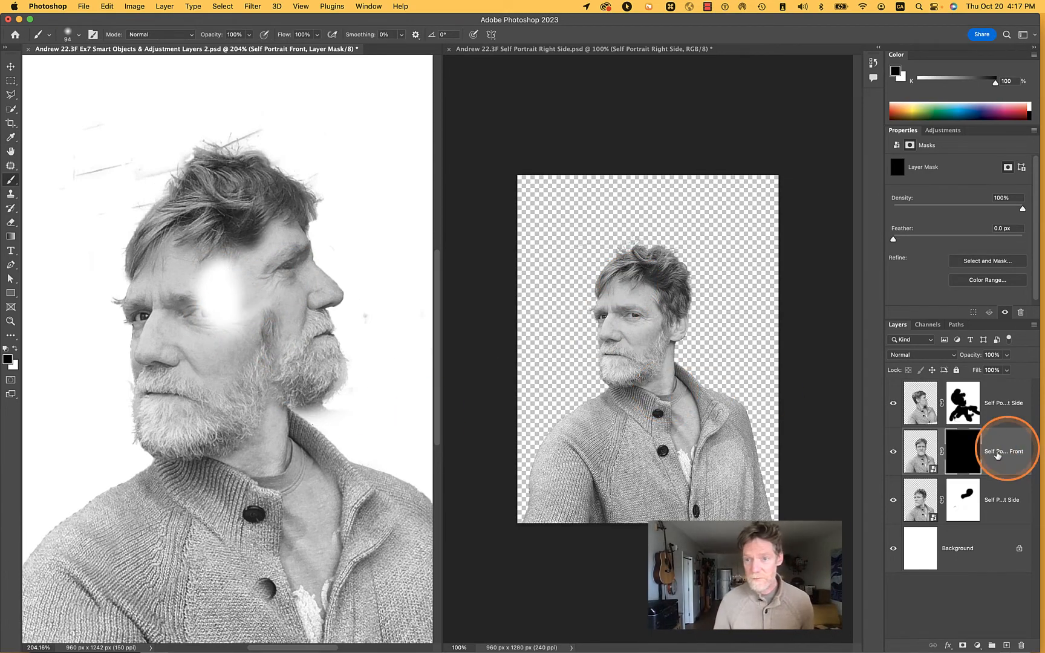
click(919, 452)
click(964, 449)
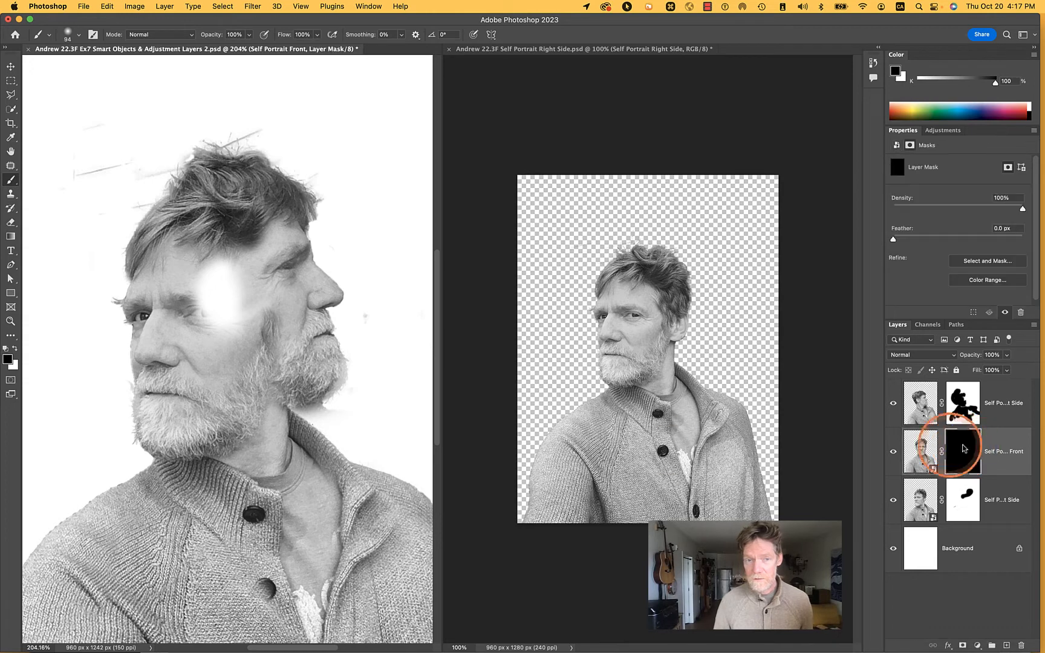
drag(228, 340, 214, 311)
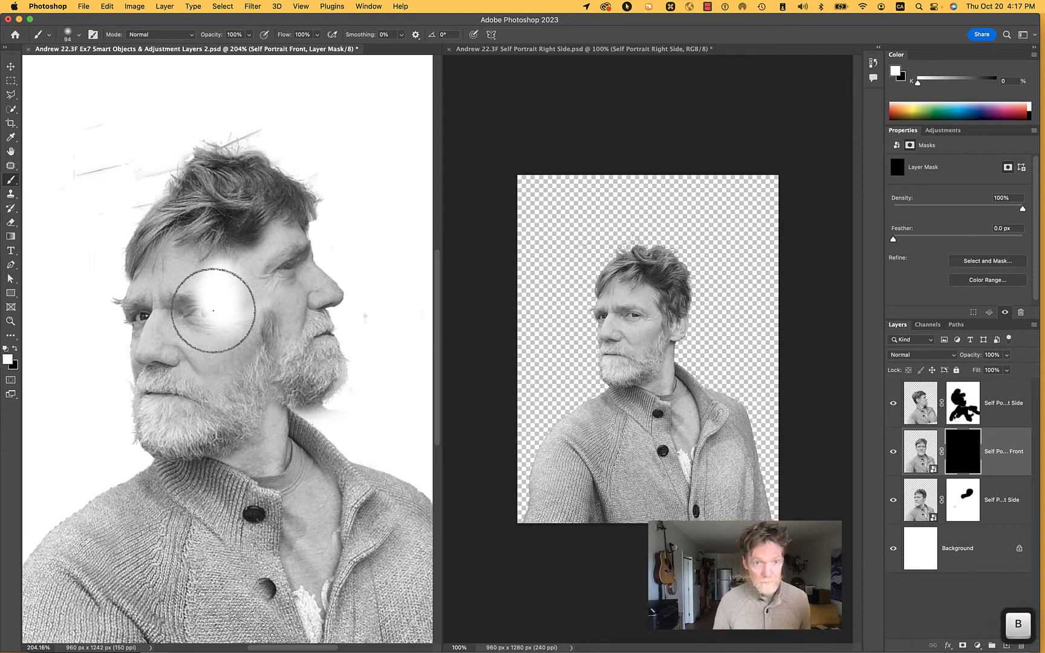
mouse_move(213, 311)
mouse_down()
mouse_move(190, 296)
mouse_move(189, 276)
mouse_move(212, 275)
mouse_move(207, 286)
mouse_move(186, 275)
mouse_move(200, 269)
mouse_move(223, 282)
mouse_move(193, 338)
mouse_up()
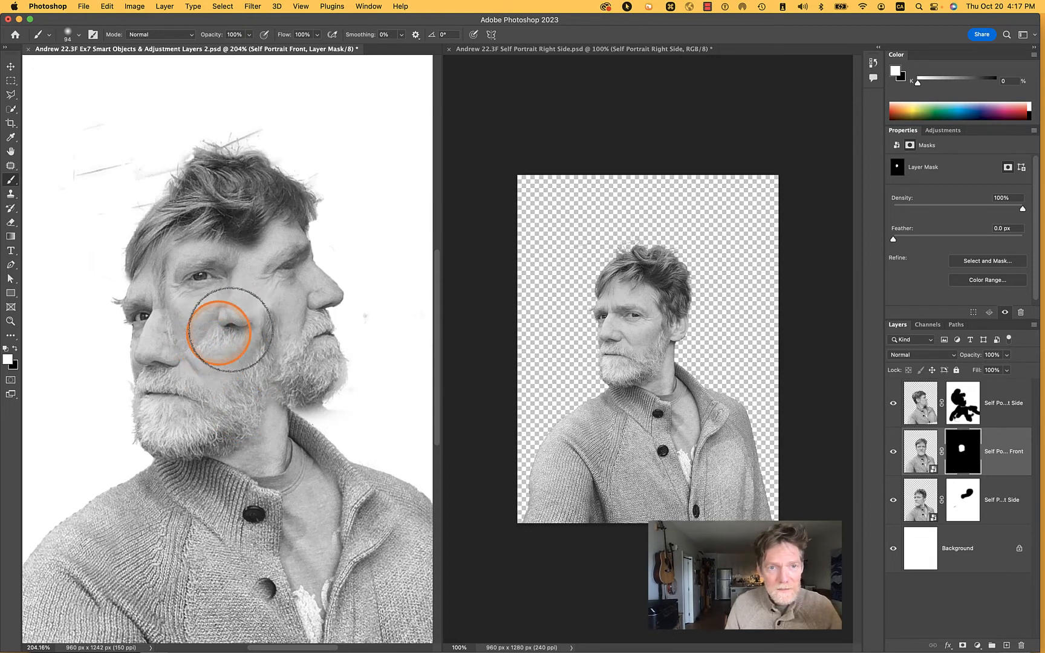
Paint black on the Self Portrait Front mask over the nose and cheek, keeping only the eye area revealed
key(x)
key(x)
click(250, 317)
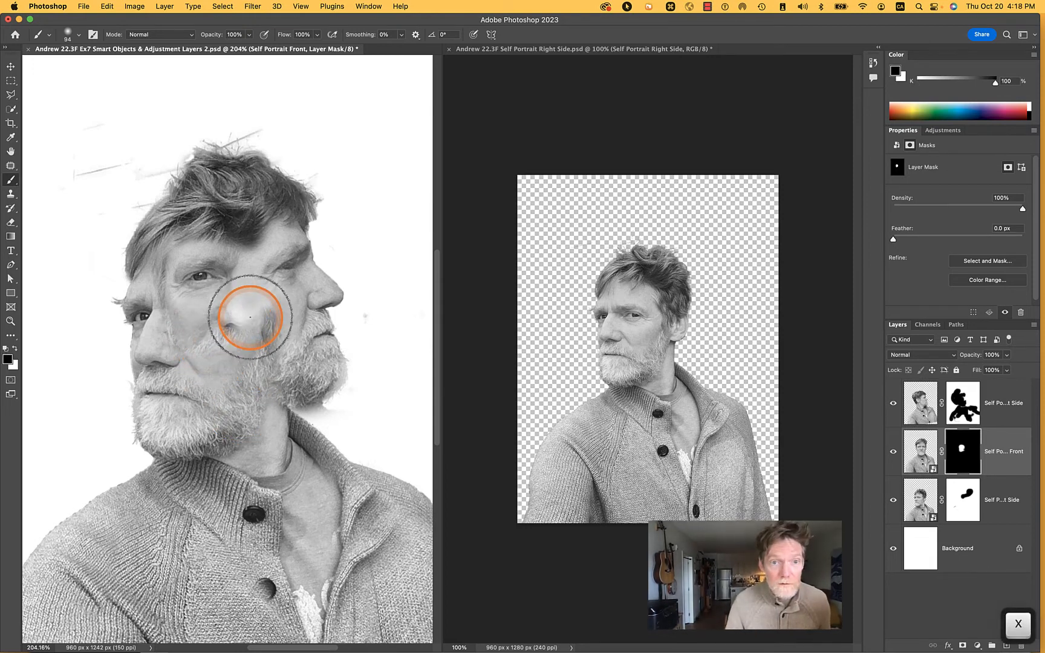
mouse_move(254, 318)
mouse_down()
mouse_move(210, 322)
mouse_move(198, 345)
mouse_up()
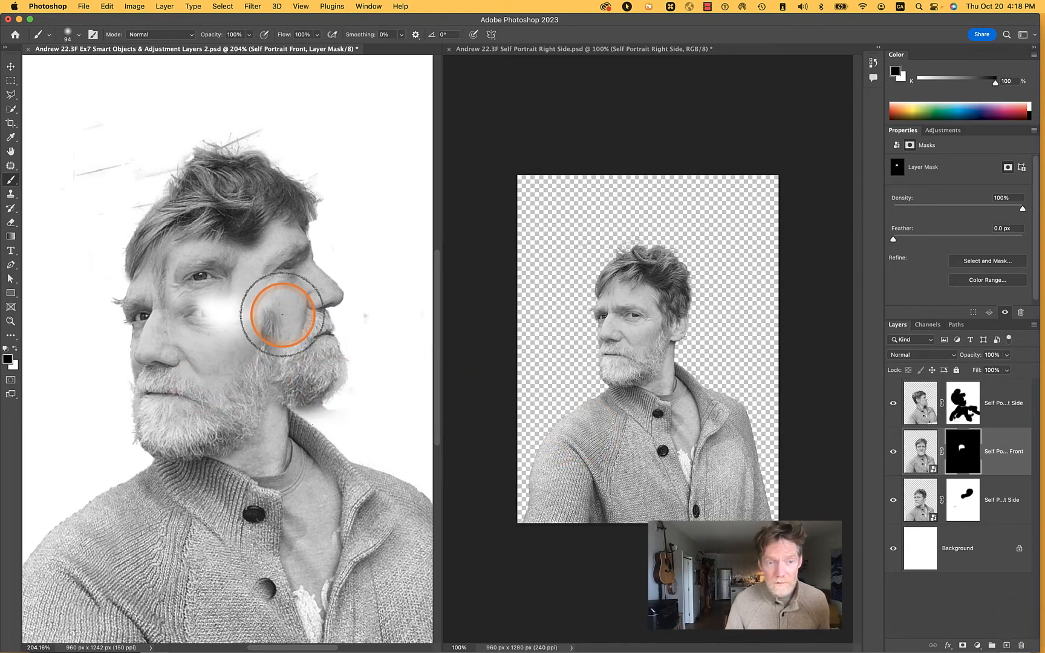
Move Self Portrait Front down and slightly sideways so its revealed eye takes the place of the right-side face's masked eye
key(v)
drag(201, 260, 202, 295)
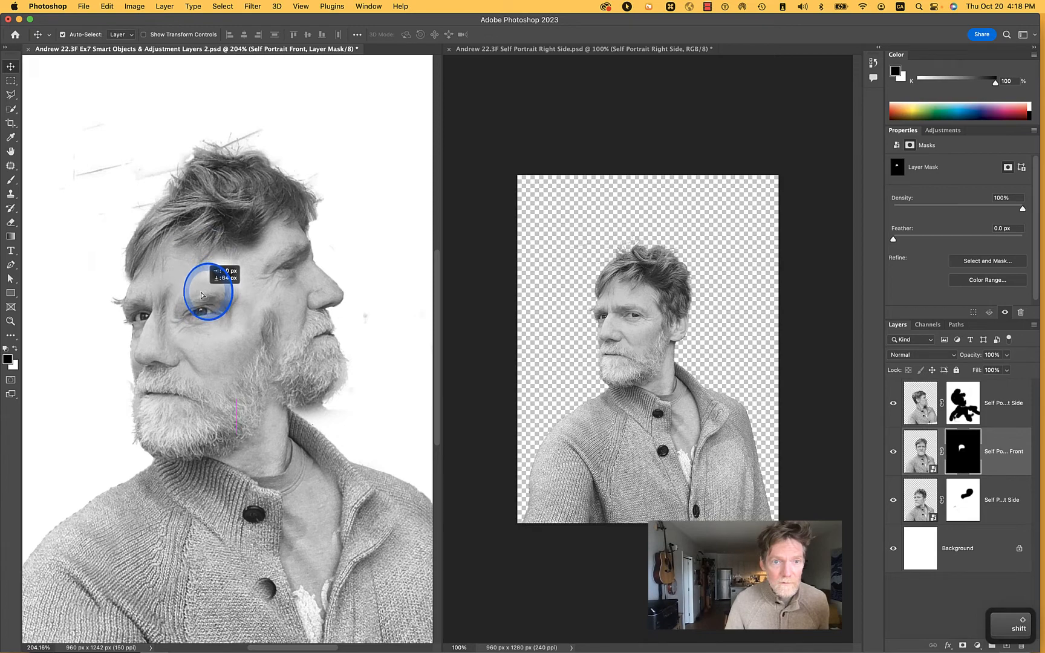
drag(201, 293, 200, 295)
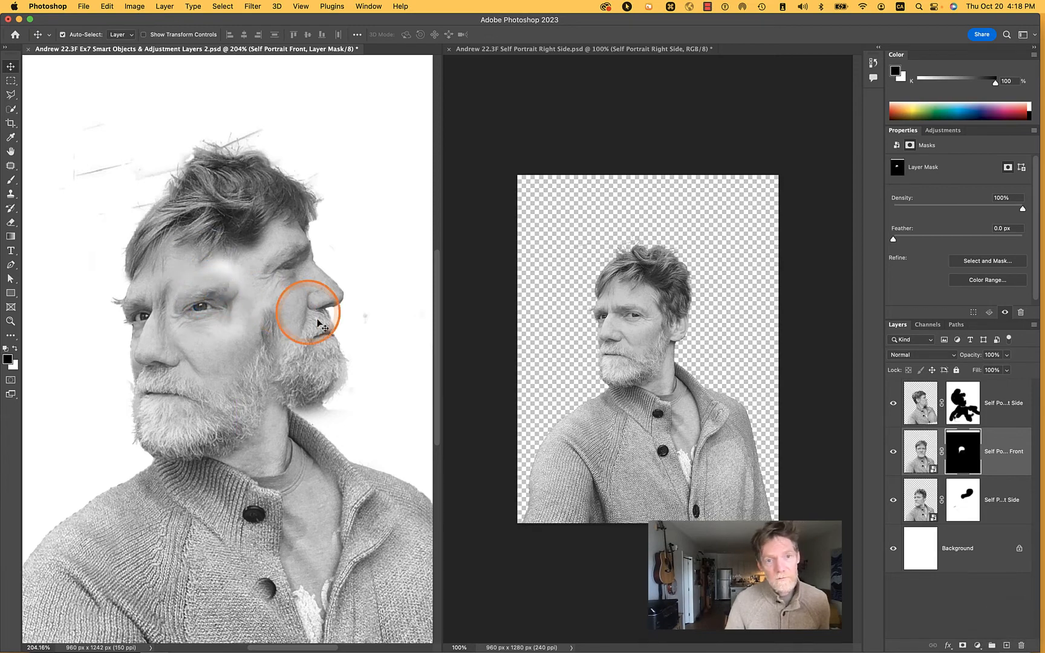
scroll(266, 307, up, 5)
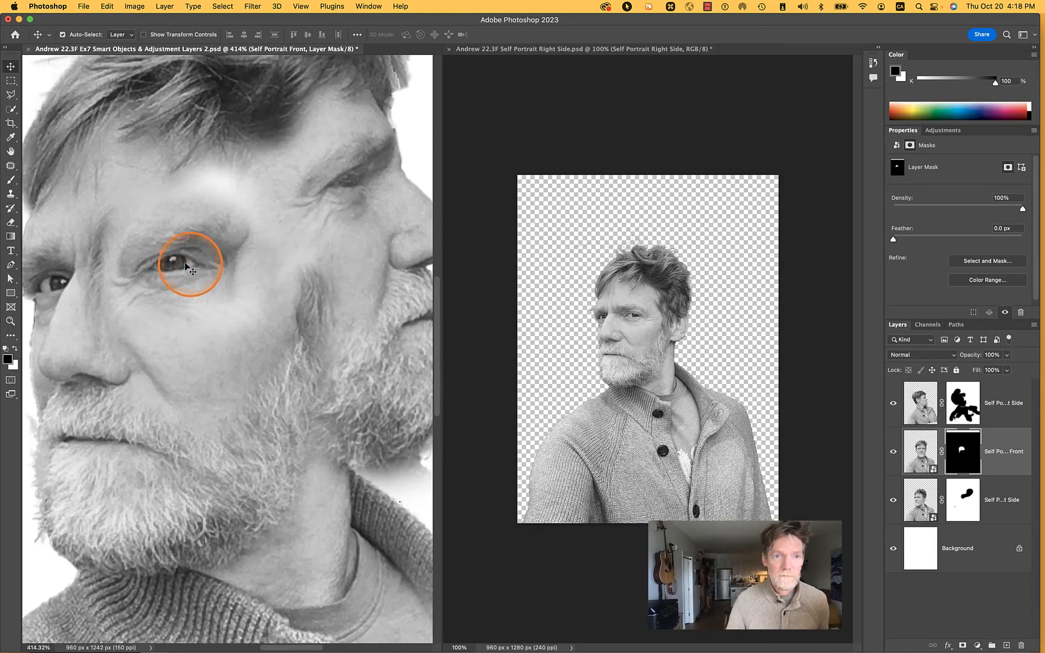
drag(177, 262, 200, 271)
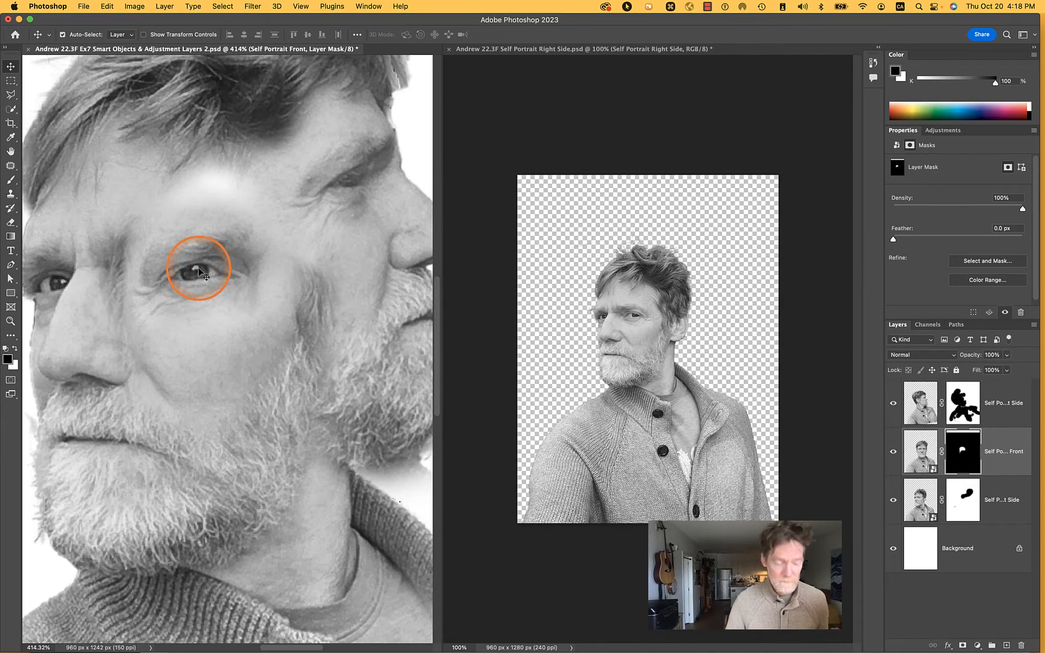
key(super+t)
scroll(256, 269, down, 10)
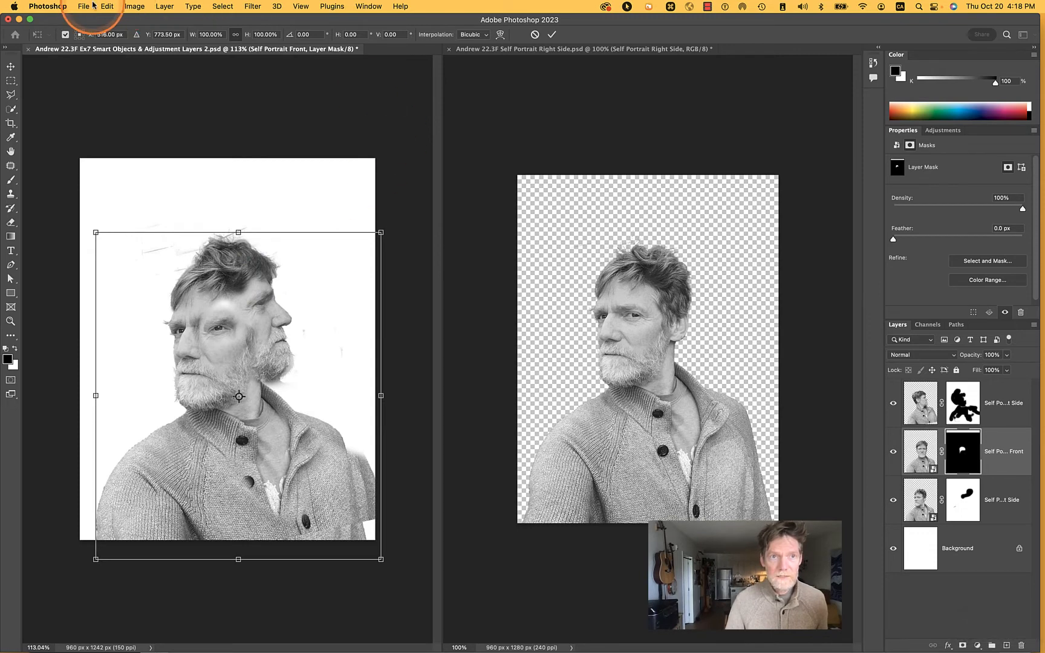
key(Escape)
Free Transform Self Portrait Front, rotating it around its revealed eye, and shift the eye slightly up and toward the left-side profile
click(130, 6)
mouse_move(104, 6)
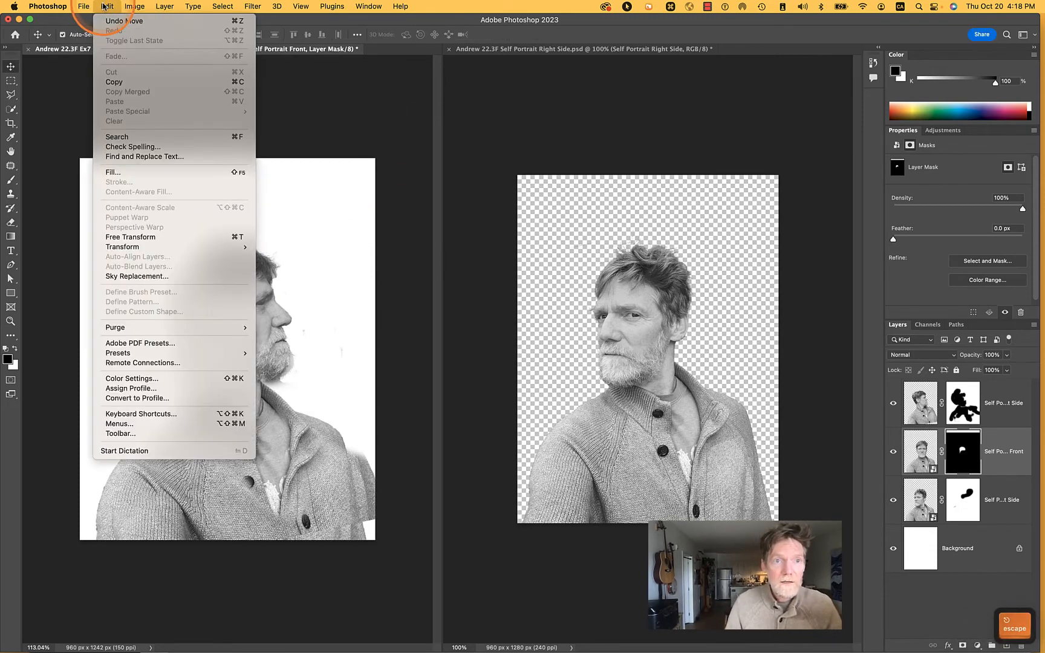
click(148, 236)
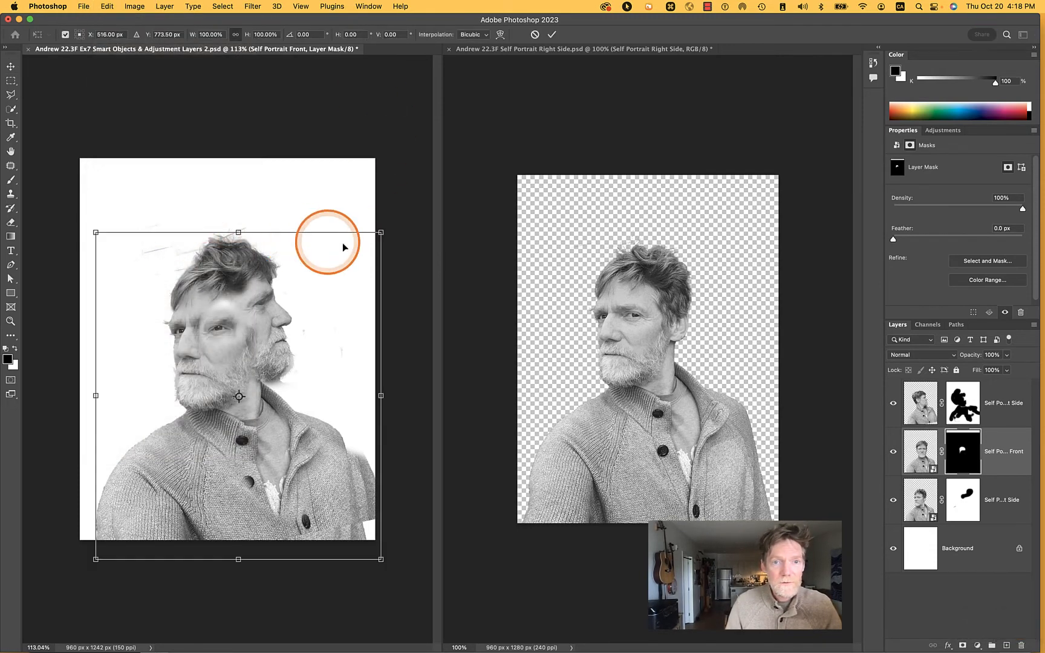
drag(394, 225, 423, 273)
drag(225, 329, 205, 332)
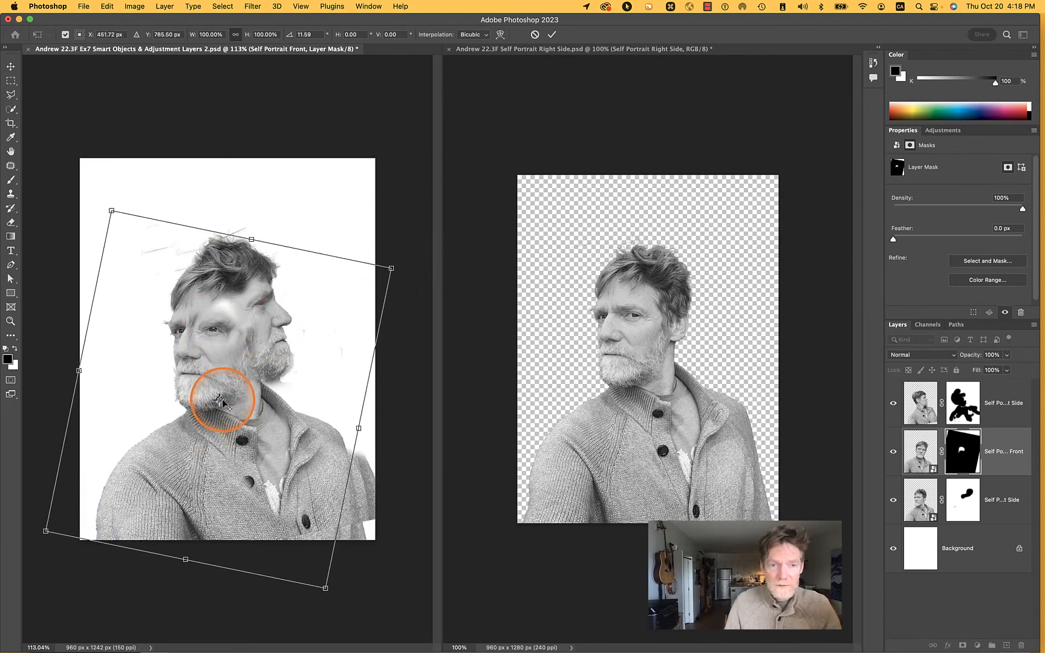
drag(221, 402, 214, 328)
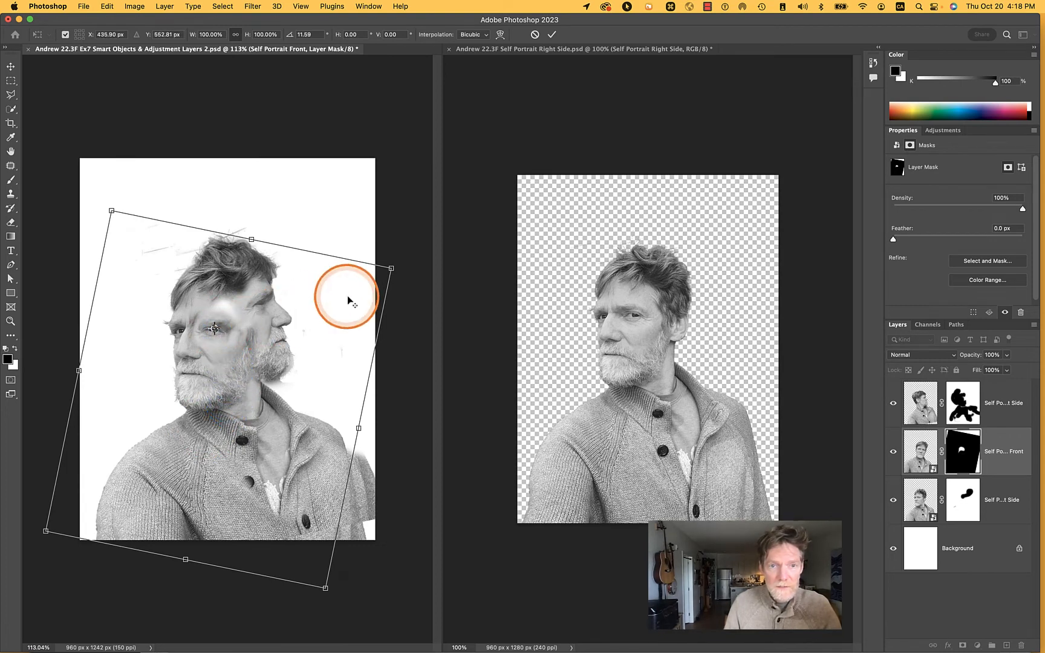
drag(406, 253, 450, 140)
key(Return)
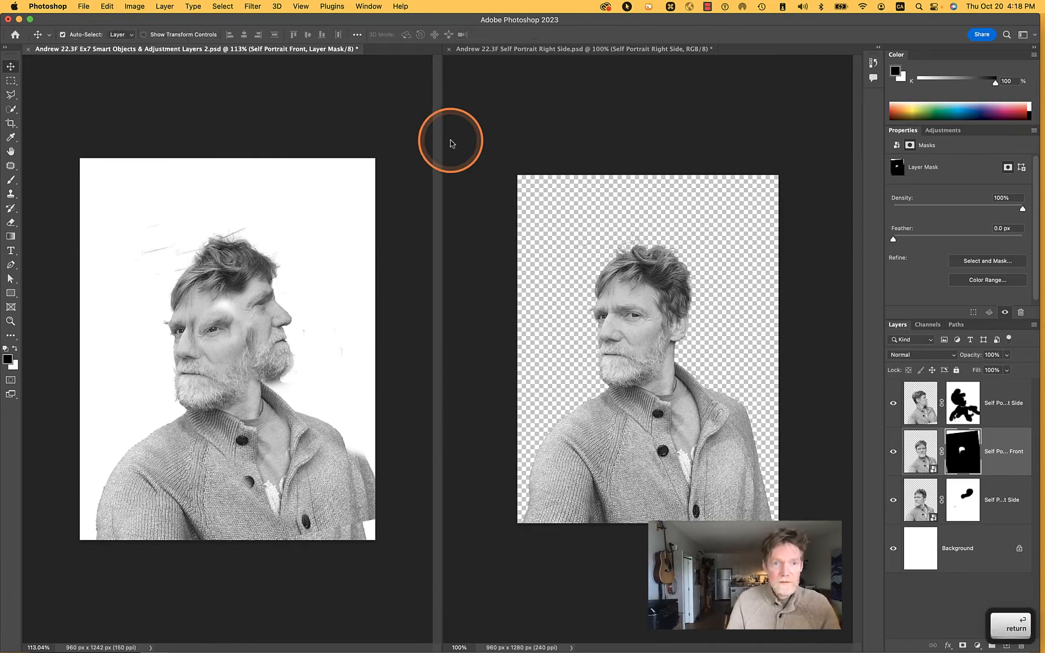
scroll(235, 327, up, 6)
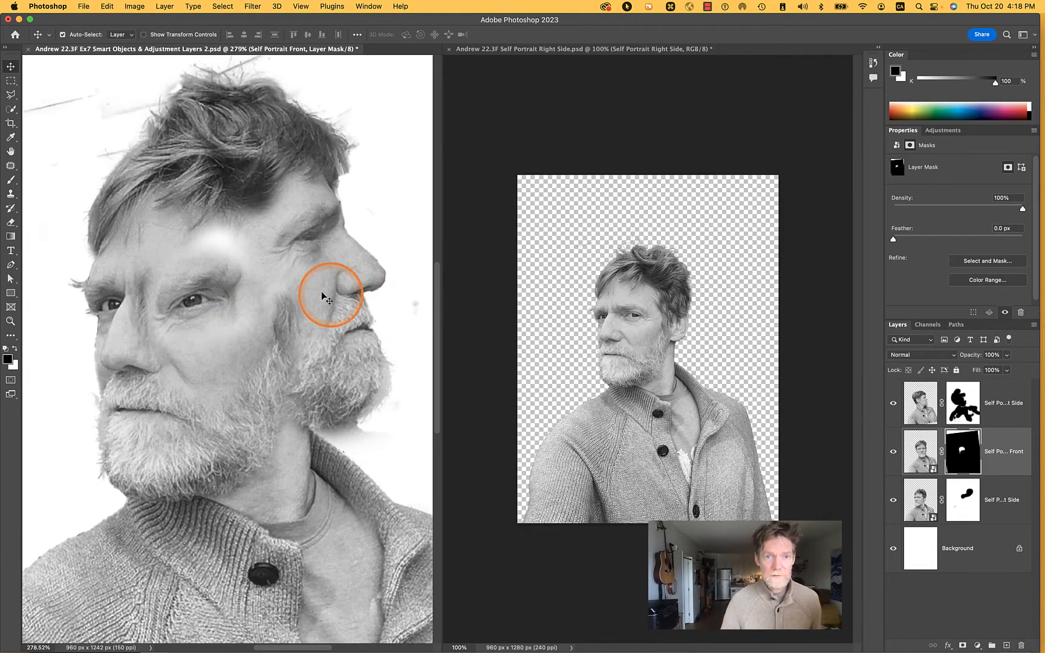
drag(199, 303, 219, 287)
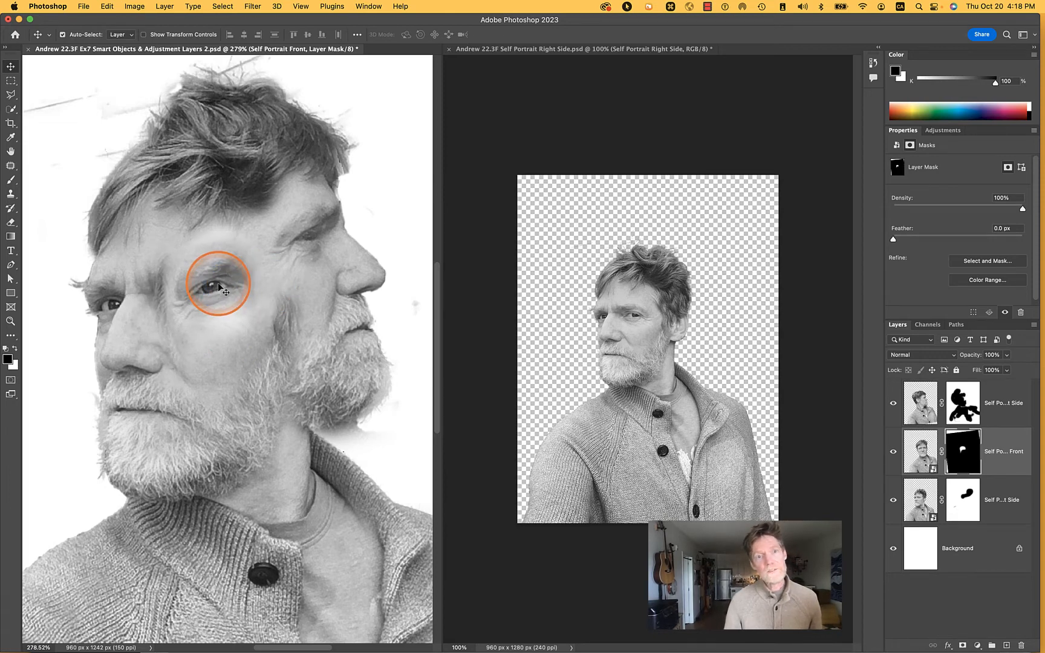
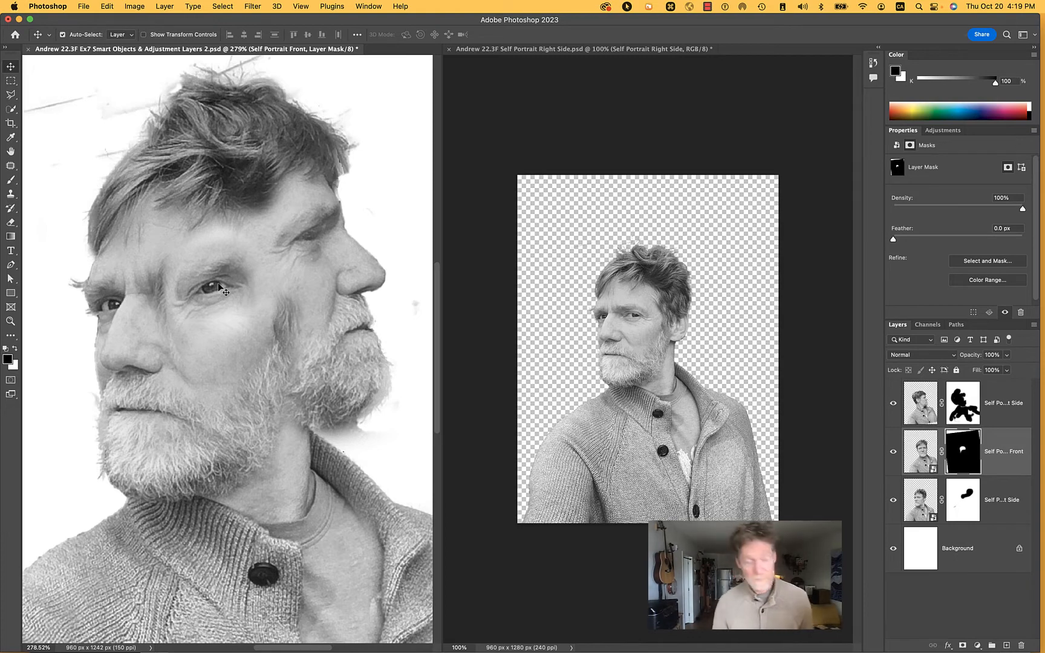
Free Transform Self Portrait Front: flip it horizontally and move its revealed eye back into the left-looking face's masked eye position
key(super+t)
scroll(261, 249, down, 5)
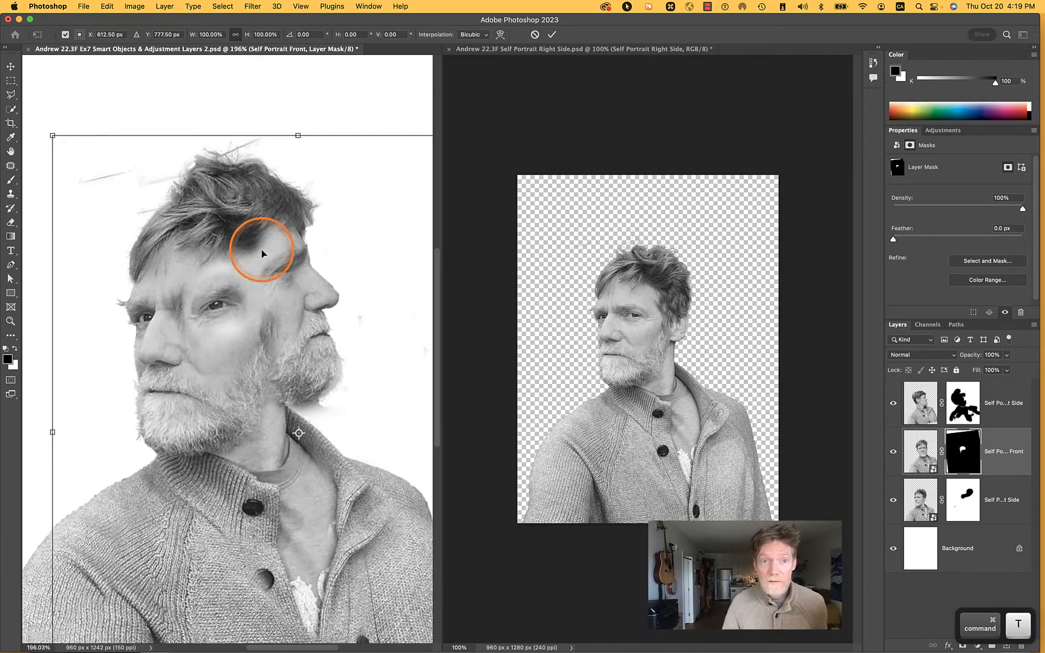
right_click(243, 335)
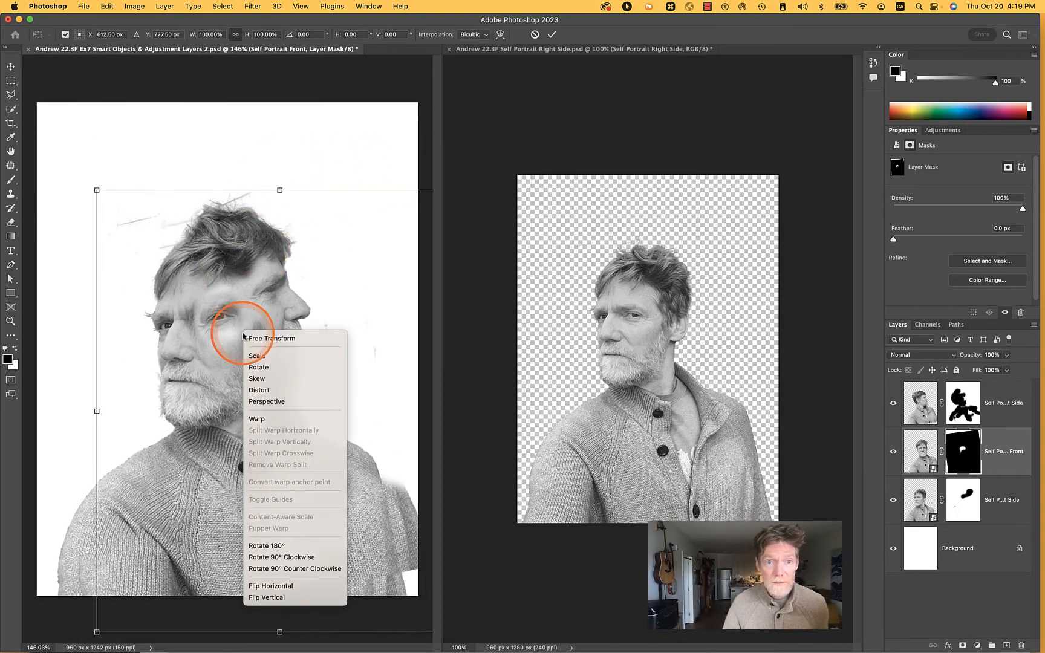
click(303, 586)
drag(342, 318, 210, 324)
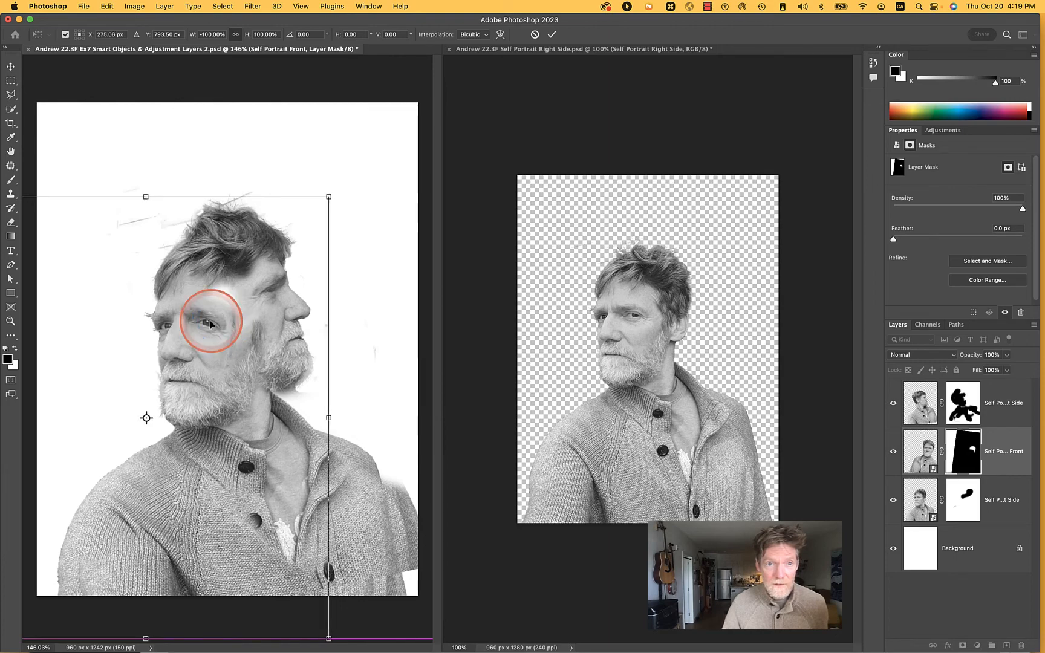
scroll(343, 330, up, 5)
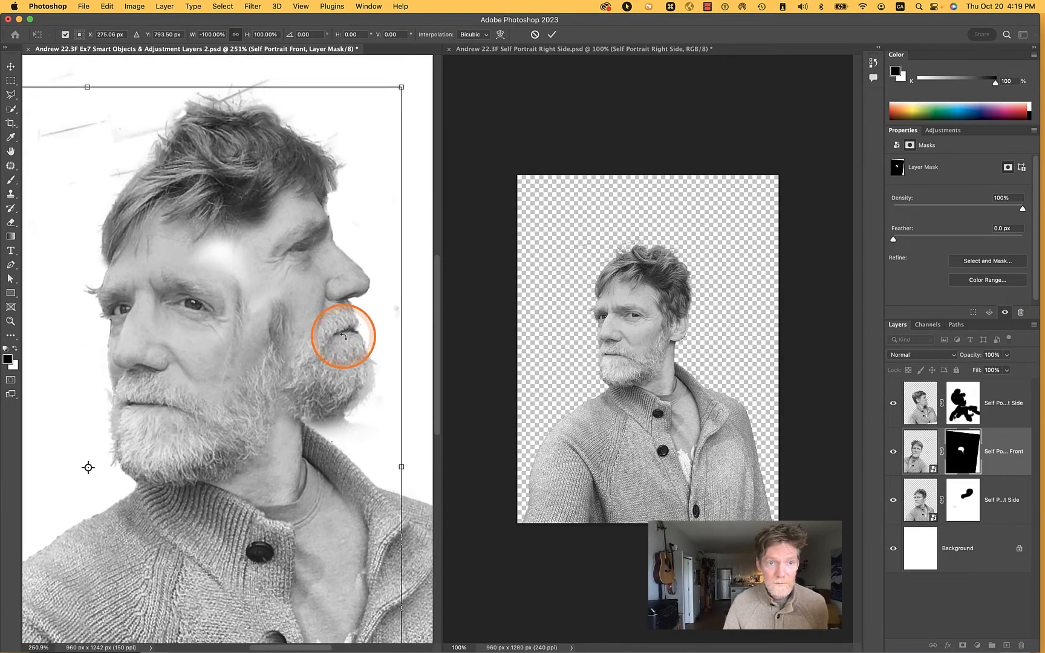
scroll(343, 336, down, 1)
drag(184, 311, 185, 311)
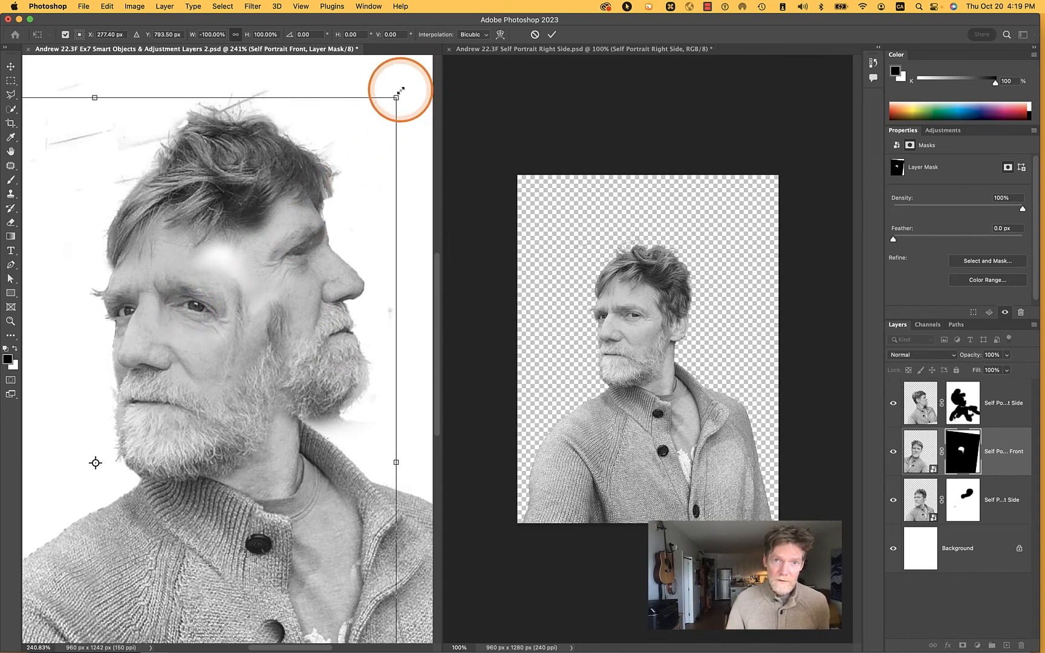
Enlarge Self Portrait Front slightly, realign its eye with the left-looking face, and apply the transform
drag(397, 98, 413, 87)
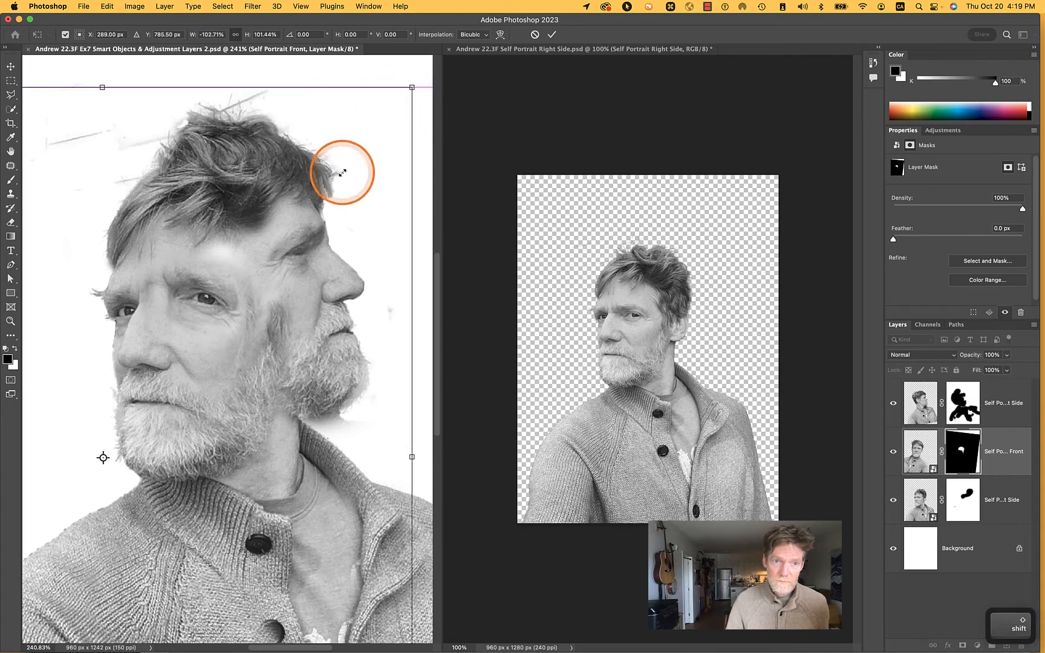
drag(230, 301, 219, 314)
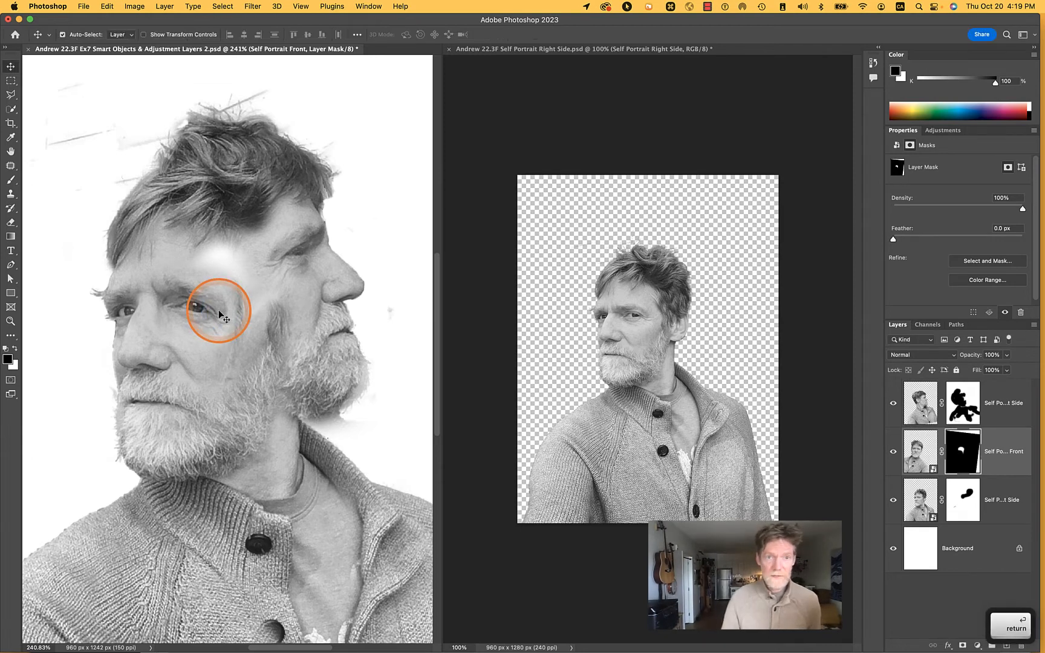
click(493, 503)
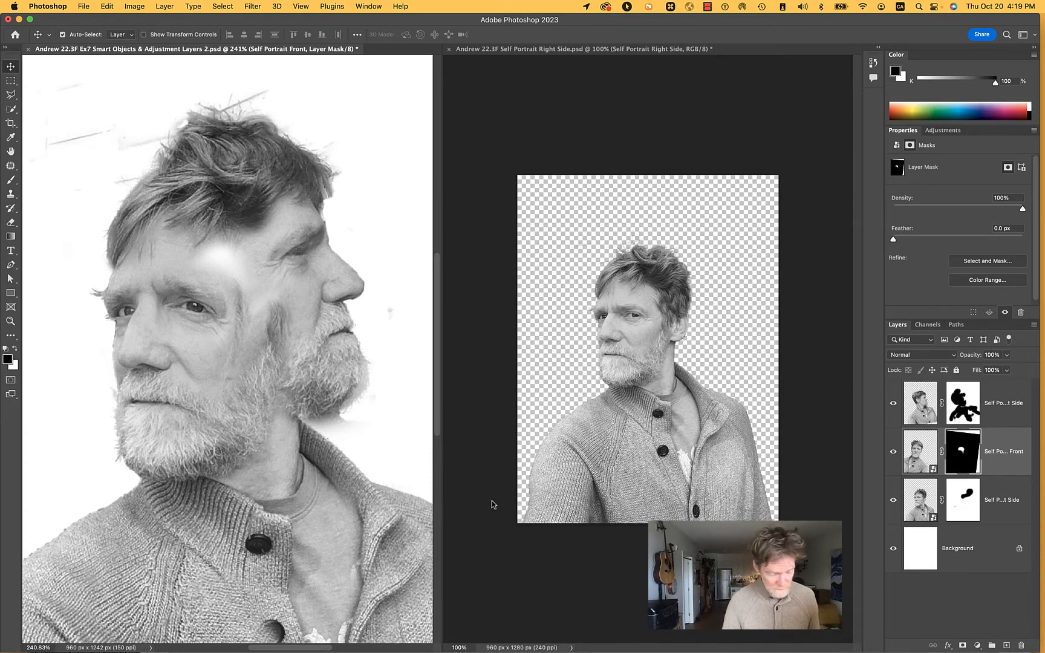
Brush white and black on the Self Portrait Front mask beside the eye to reshape the revealed temple area
key(b)
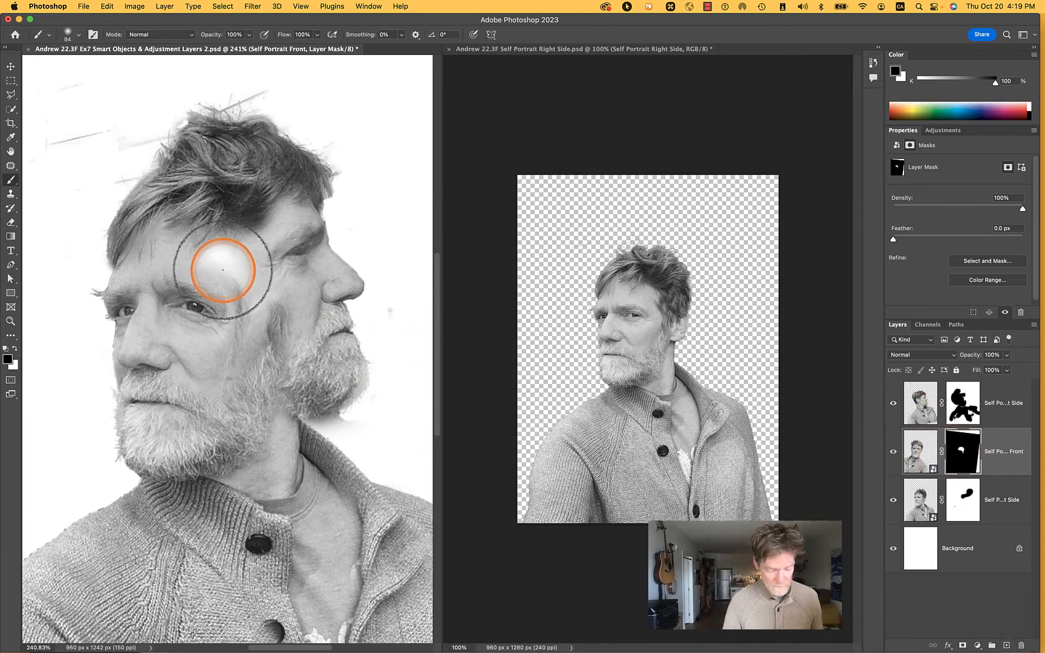
key(x)
mouse_move(223, 270)
mouse_down()
mouse_move(245, 292)
mouse_move(239, 303)
mouse_move(255, 335)
mouse_move(258, 312)
mouse_move(278, 300)
mouse_move(396, 365)
mouse_move(422, 394)
mouse_move(358, 395)
mouse_move(262, 338)
mouse_up()
key(x)
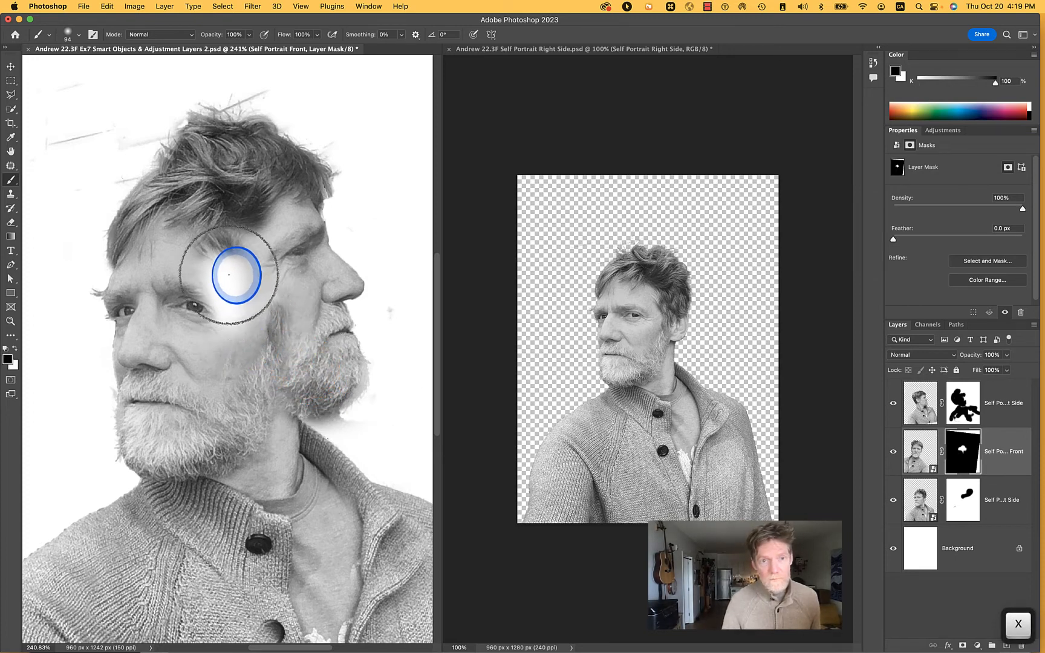
mouse_move(233, 275)
mouse_down()
mouse_move(224, 264)
mouse_move(199, 312)
mouse_move(214, 297)
mouse_up()
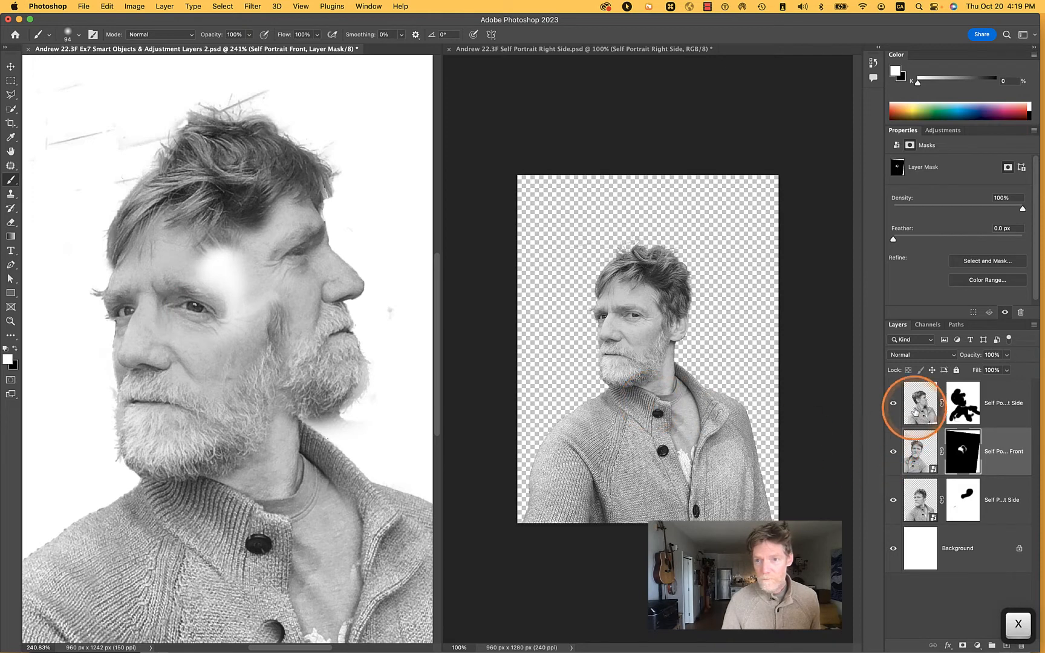
Paint white on the Self Portrait Left Side mask over the temple and cheek between the two faces to restore skin and beard
key(x)
click(962, 403)
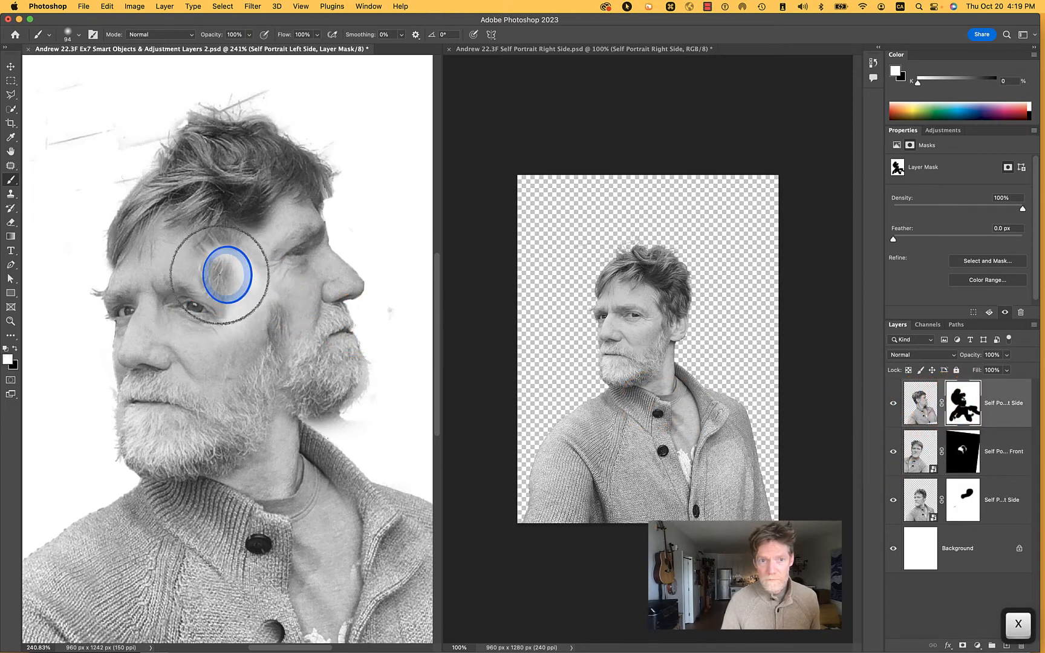
mouse_move(263, 313)
mouse_down()
mouse_move(242, 311)
mouse_move(227, 327)
mouse_move(215, 245)
mouse_move(209, 280)
mouse_up()
key(x)
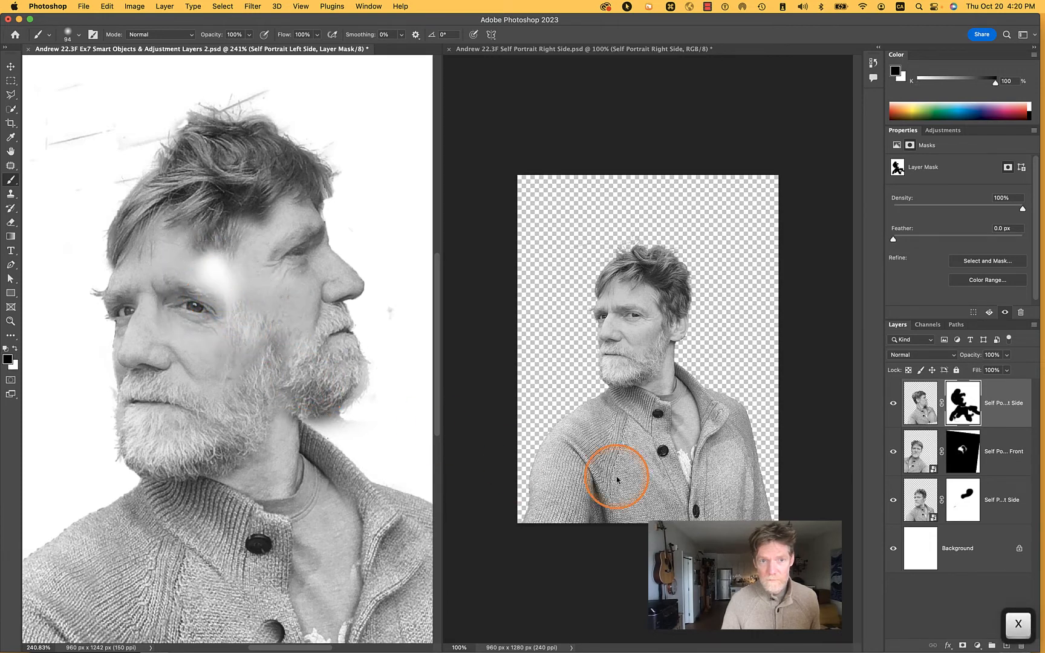
Paint white on the Self Portrait Front mask over the blank patch beside and above the eye to fill it with skin
click(918, 461)
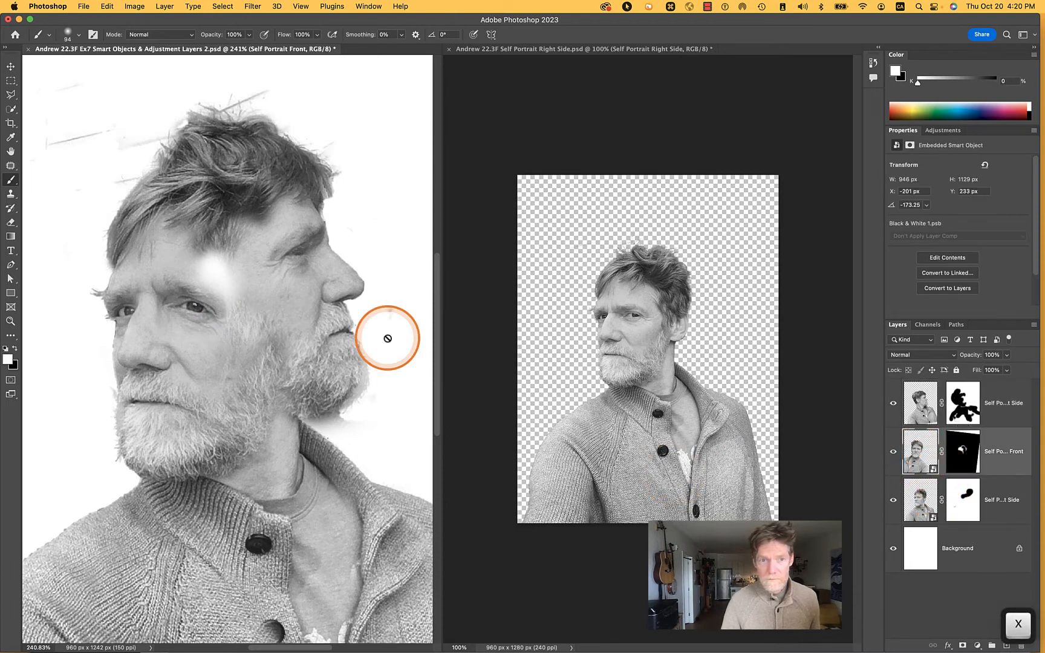
click(959, 451)
key(x)
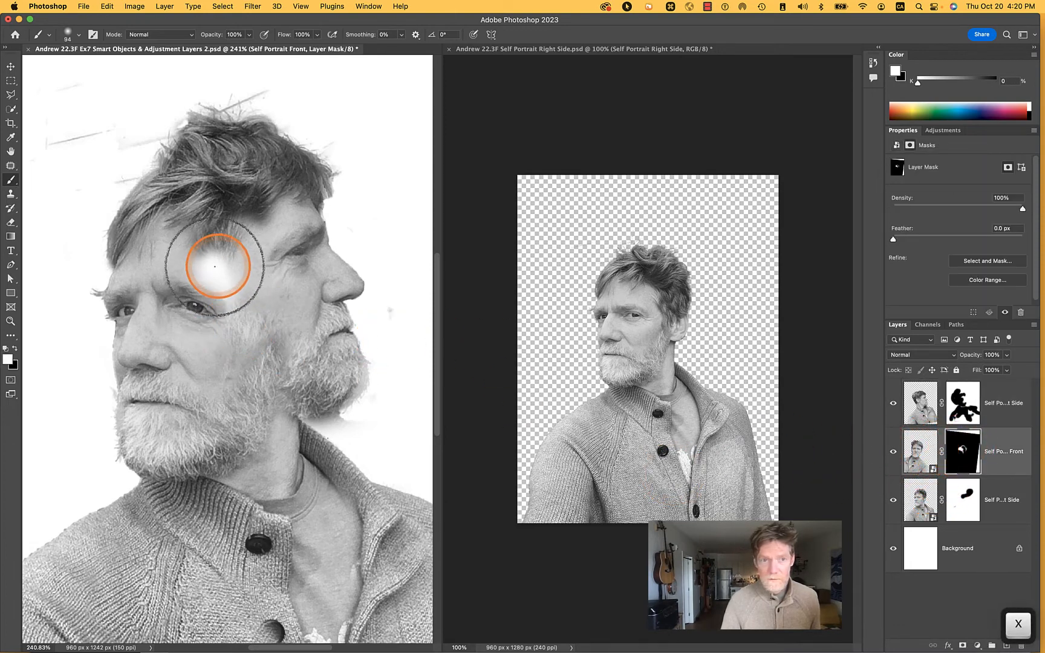
drag(217, 267, 230, 300)
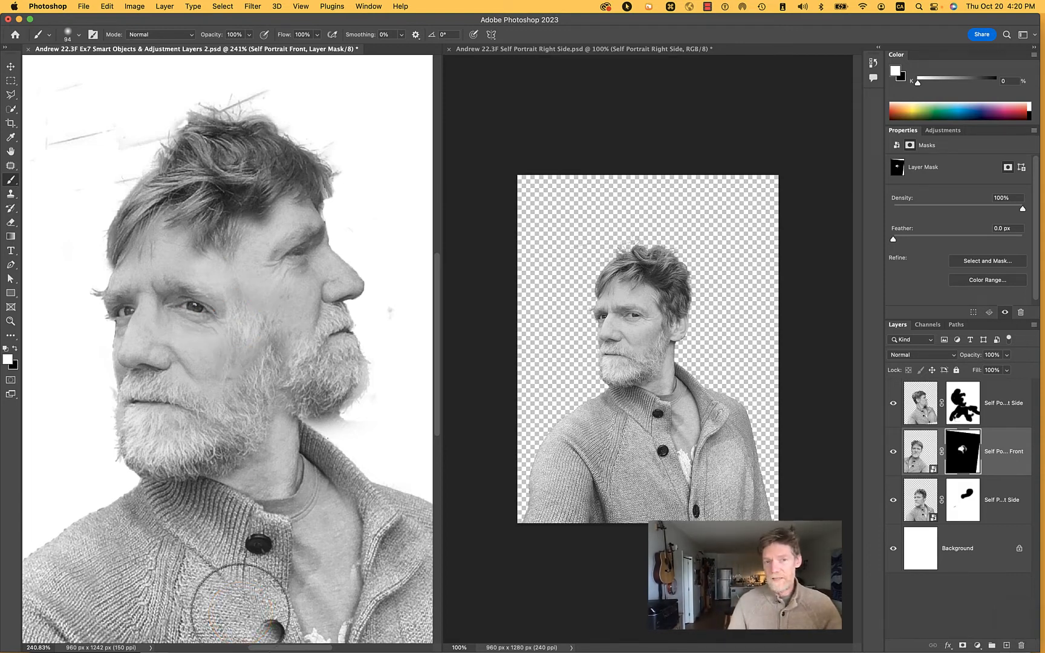
Paint white on the Self Portrait Left Side mask over the collar, shoulder and outer sleeve to restore the sweater under the right-looking face
mouse_move(309, 551)
mouse_down()
mouse_move(327, 532)
mouse_move(362, 436)
mouse_move(345, 415)
mouse_move(344, 424)
mouse_move(440, 439)
mouse_move(355, 439)
mouse_move(388, 477)
mouse_move(425, 502)
mouse_move(430, 493)
mouse_up()
click(962, 417)
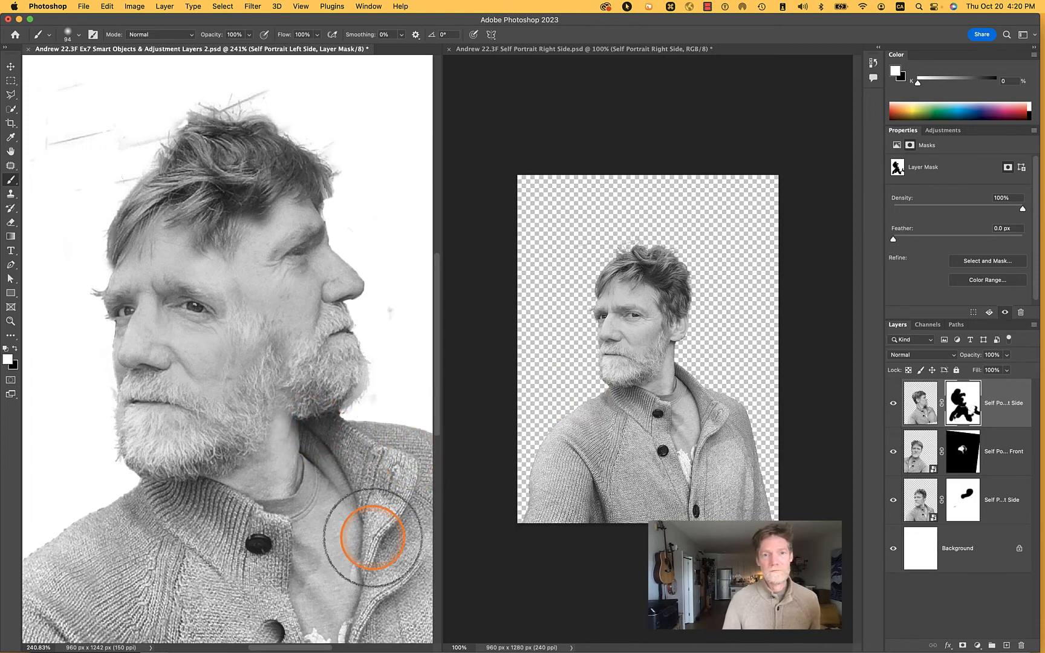
scroll(374, 445, down, 5)
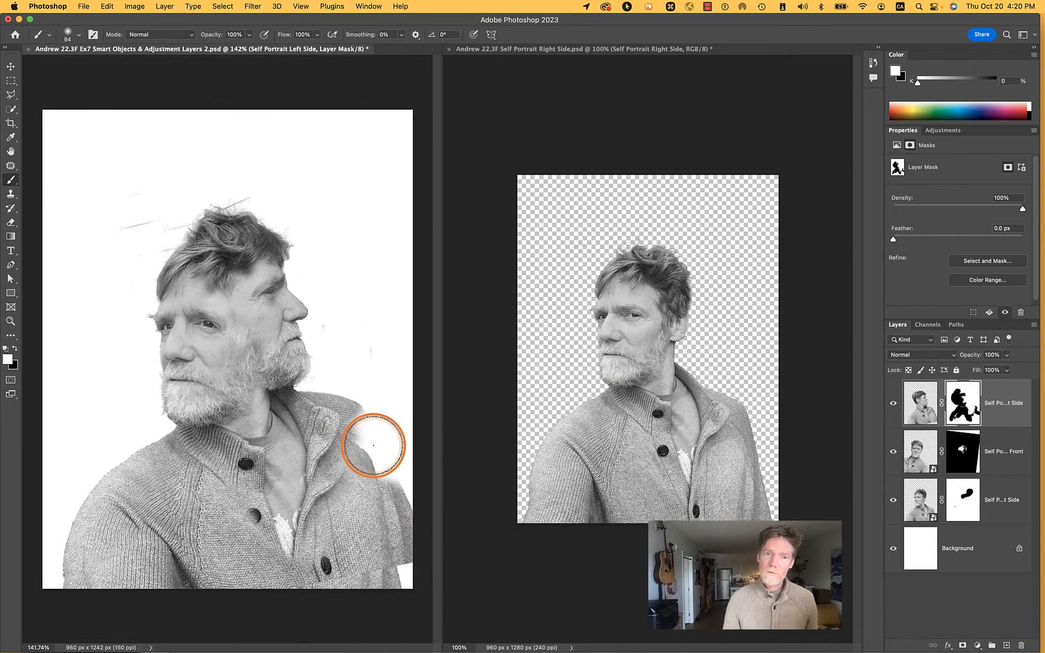
mouse_move(366, 409)
mouse_down()
mouse_move(397, 442)
mouse_move(361, 464)
mouse_move(349, 454)
mouse_move(405, 511)
mouse_move(404, 592)
mouse_up()
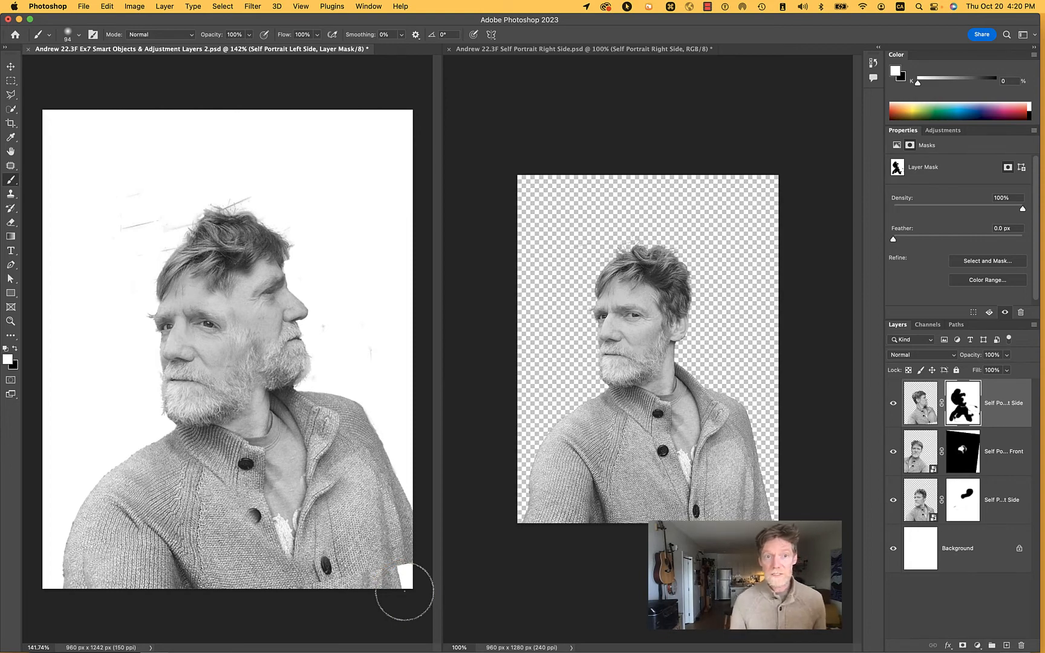
Hide and reshow the Self Portrait Front layer to examine what it contributes to the face
scroll(263, 357, up, 5)
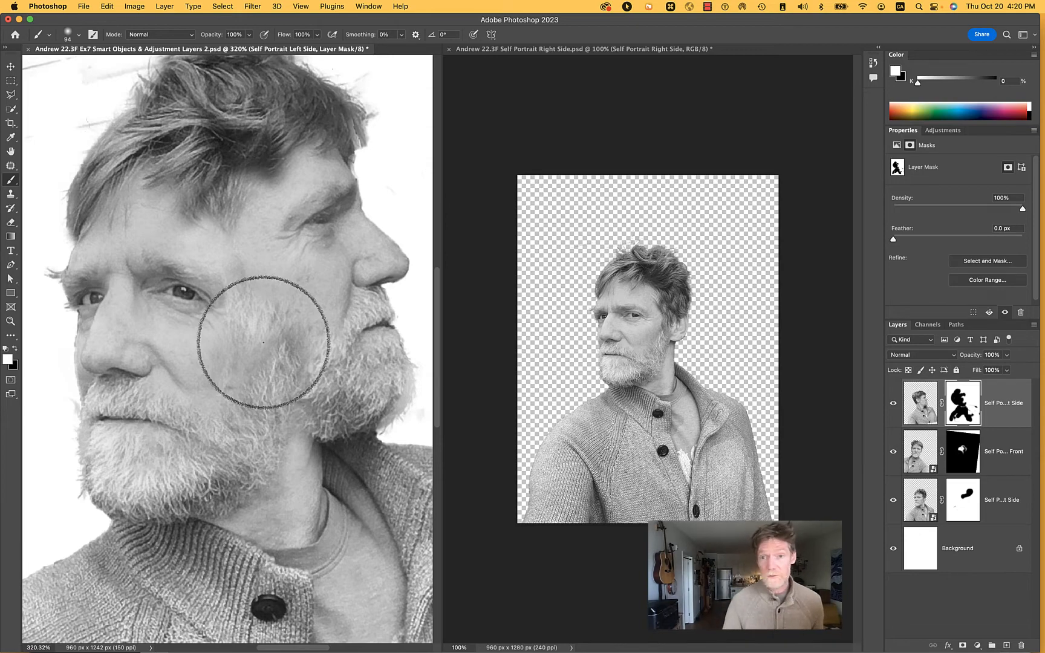
click(892, 452)
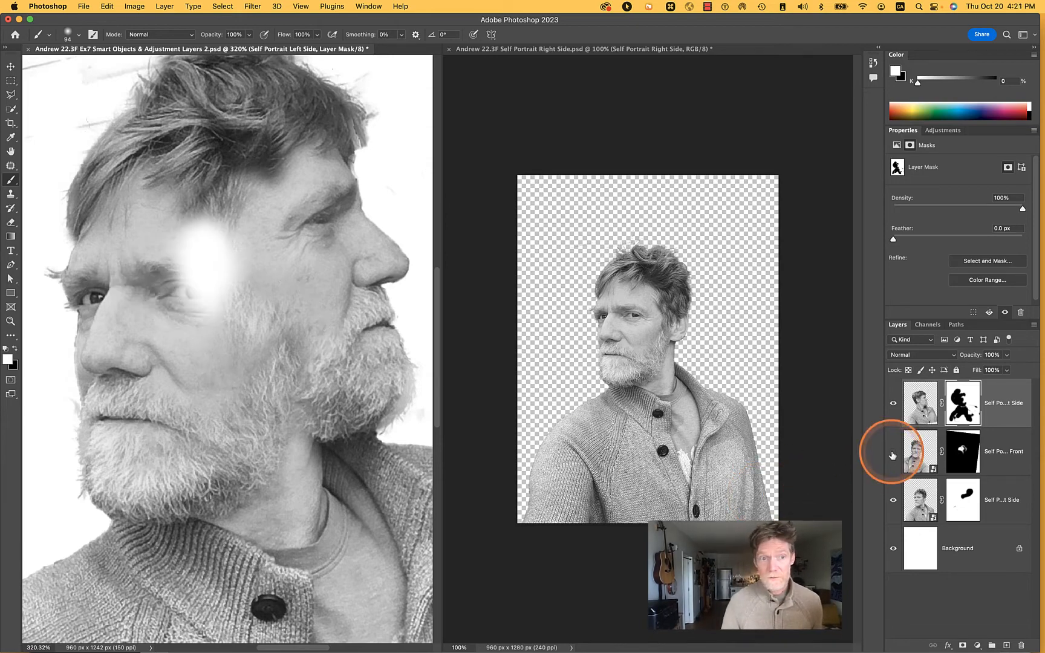
click(893, 453)
Set the brush size to 44 px and retouch the Self Portrait Front mask around the nose bridge and the outlying eye
click(963, 461)
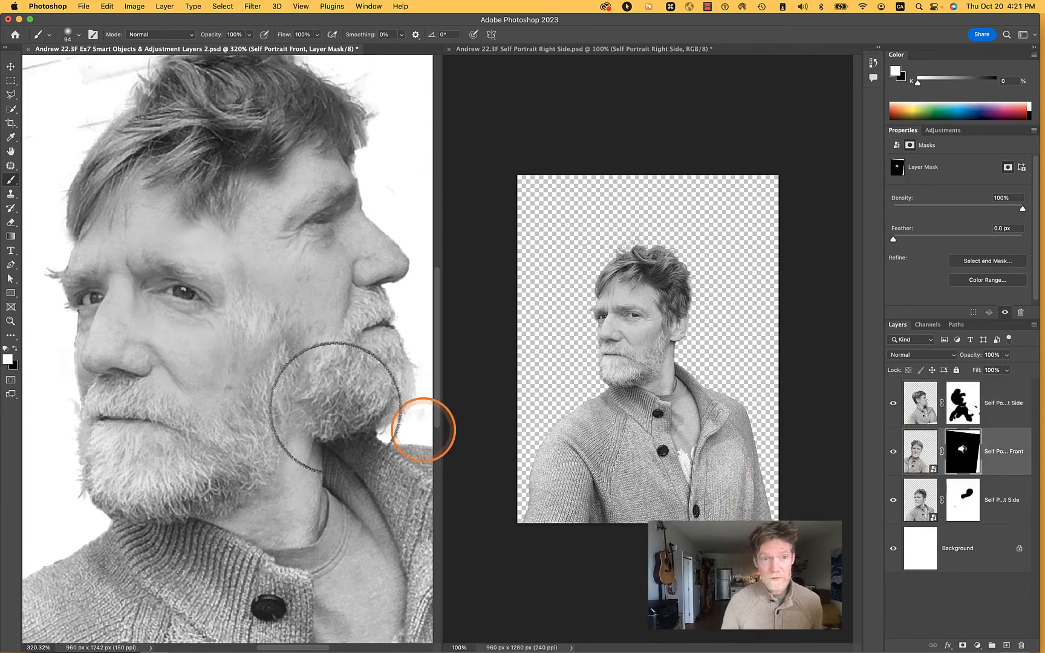
scroll(86, 293, up, 4)
scroll(91, 291, up, 1)
key(space)
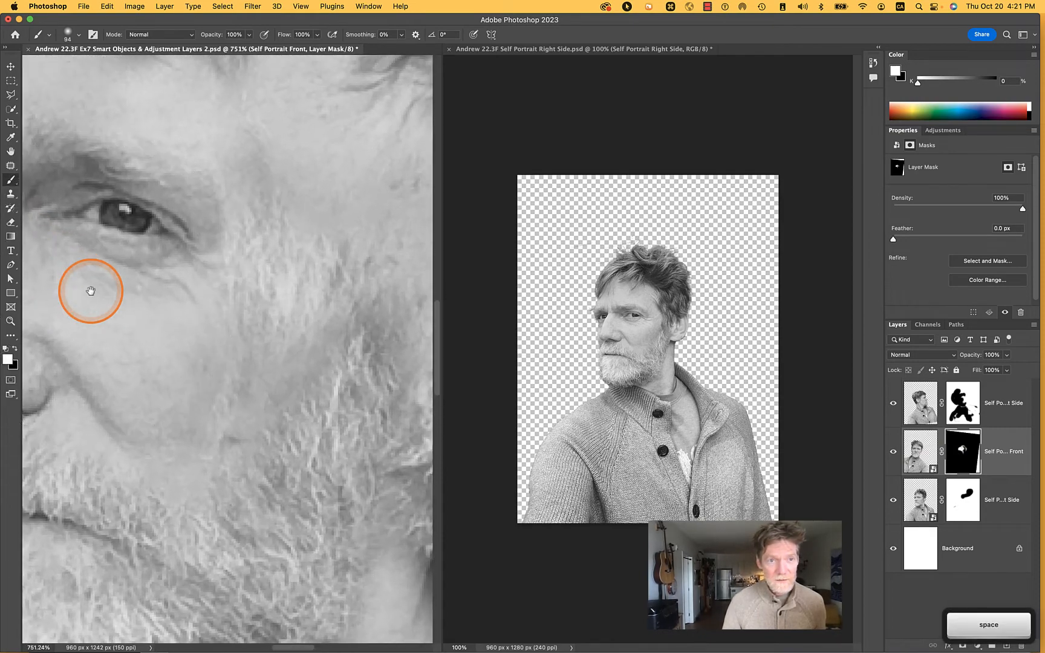
drag(91, 291, 302, 337)
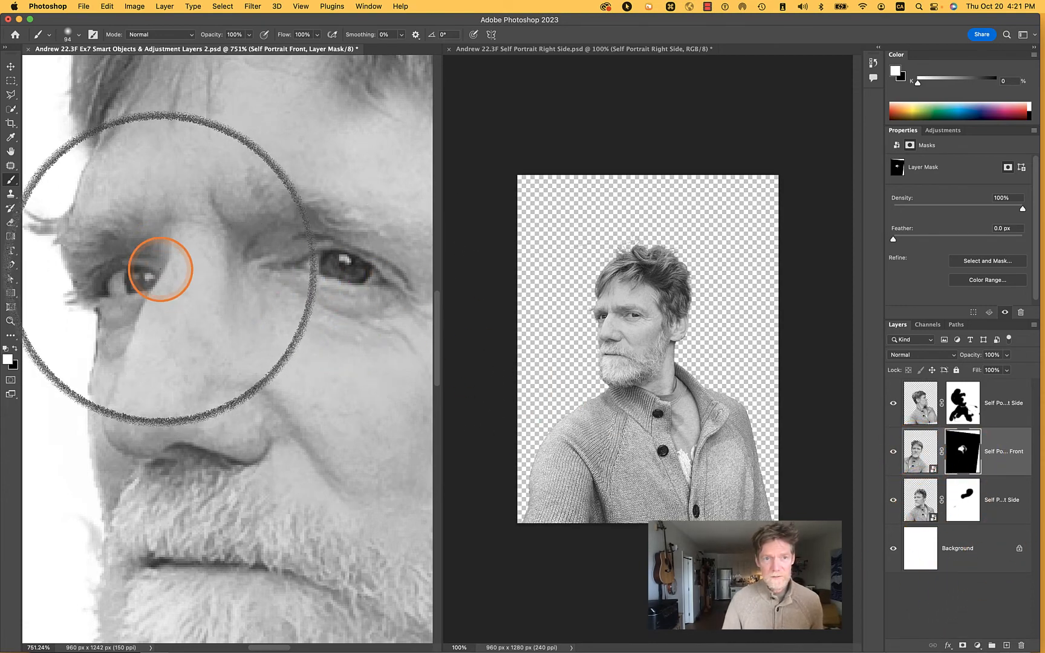
right_click(151, 272)
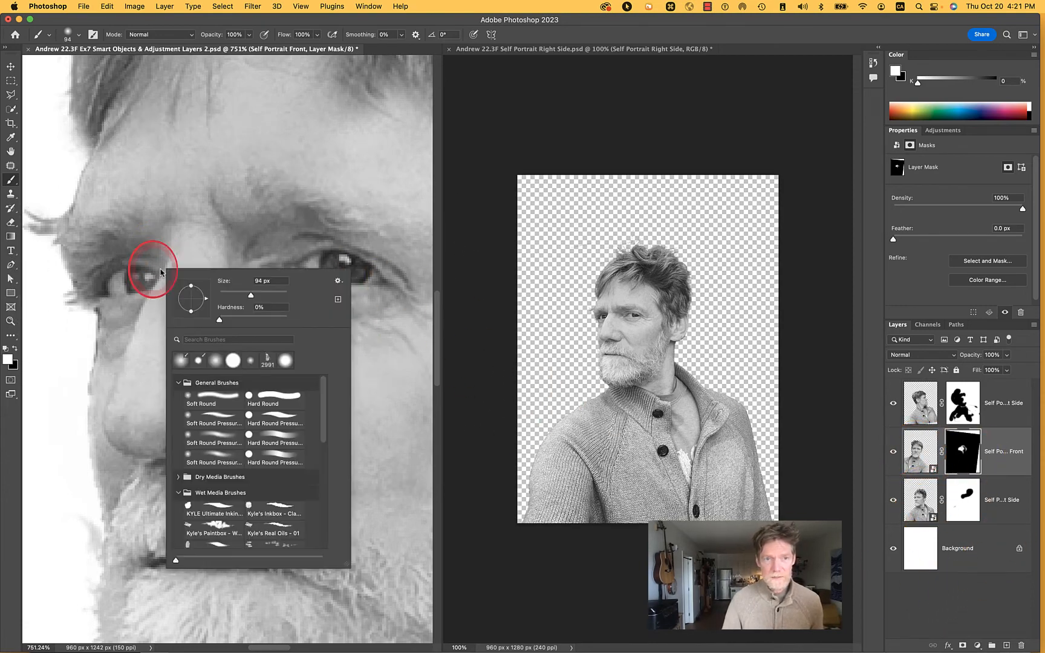
click(234, 295)
click(158, 261)
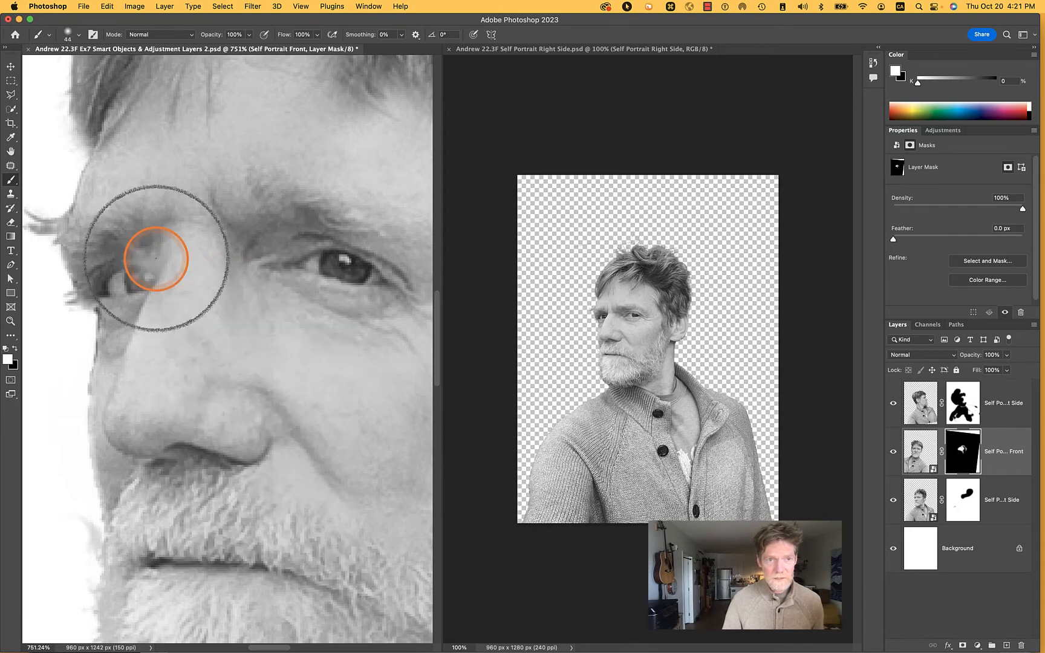
mouse_move(156, 258)
mouse_down()
mouse_move(132, 294)
mouse_move(132, 262)
mouse_move(110, 255)
mouse_move(101, 286)
mouse_move(135, 293)
mouse_move(159, 244)
mouse_move(148, 225)
mouse_move(128, 237)
mouse_move(157, 273)
mouse_move(160, 225)
mouse_move(135, 258)
mouse_move(133, 355)
mouse_up()
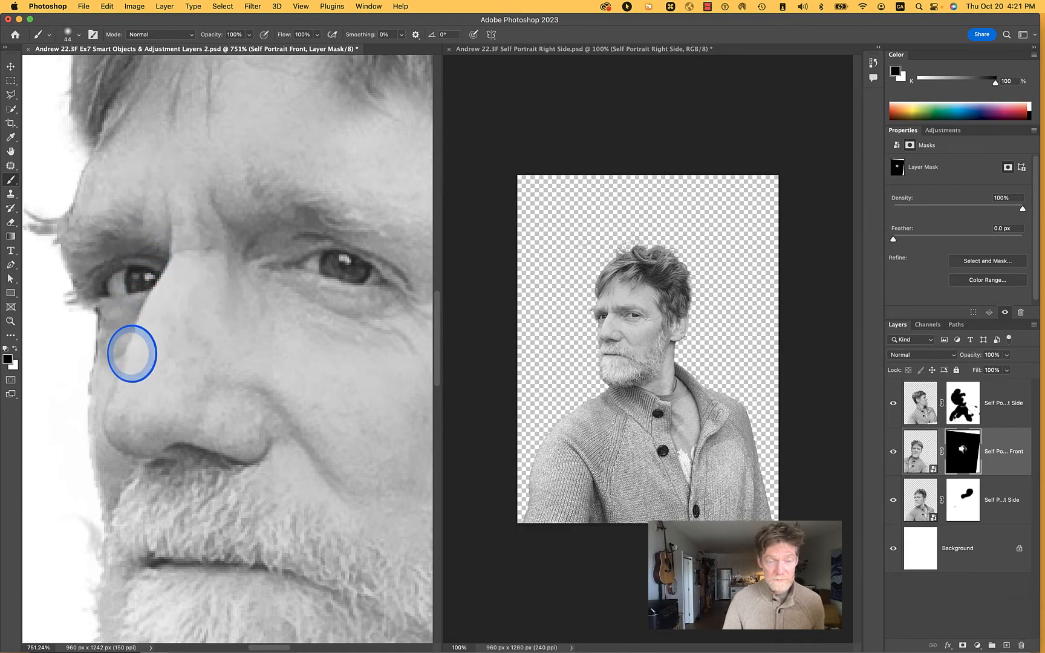
Move Self Portrait Front slightly so its eye sits farther from the nose, and save the composite document
scroll(281, 245, down, 6)
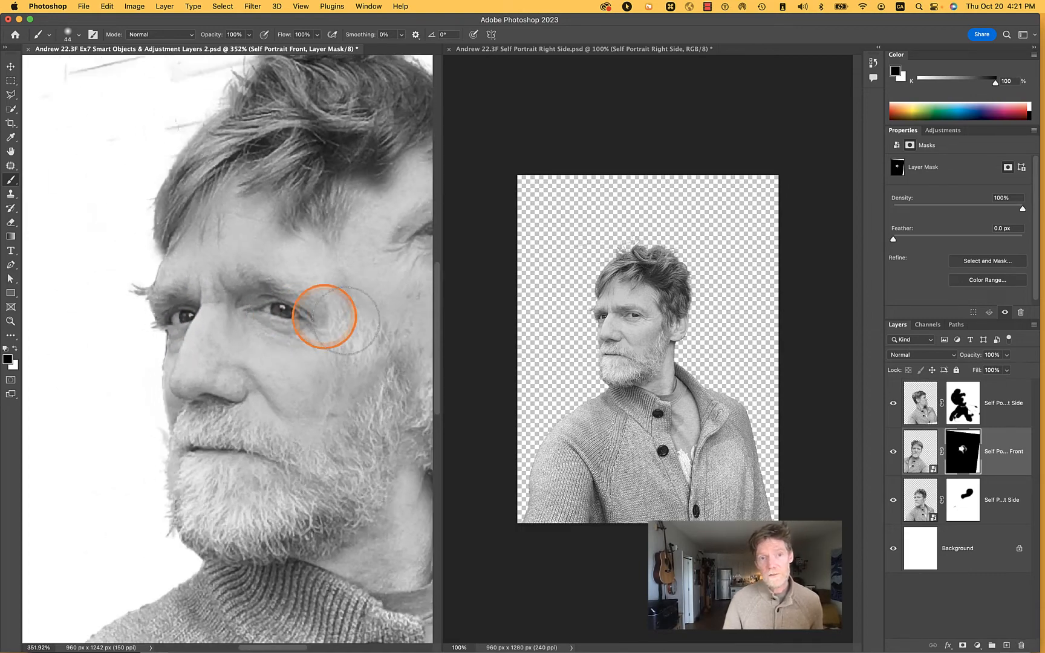
key(v)
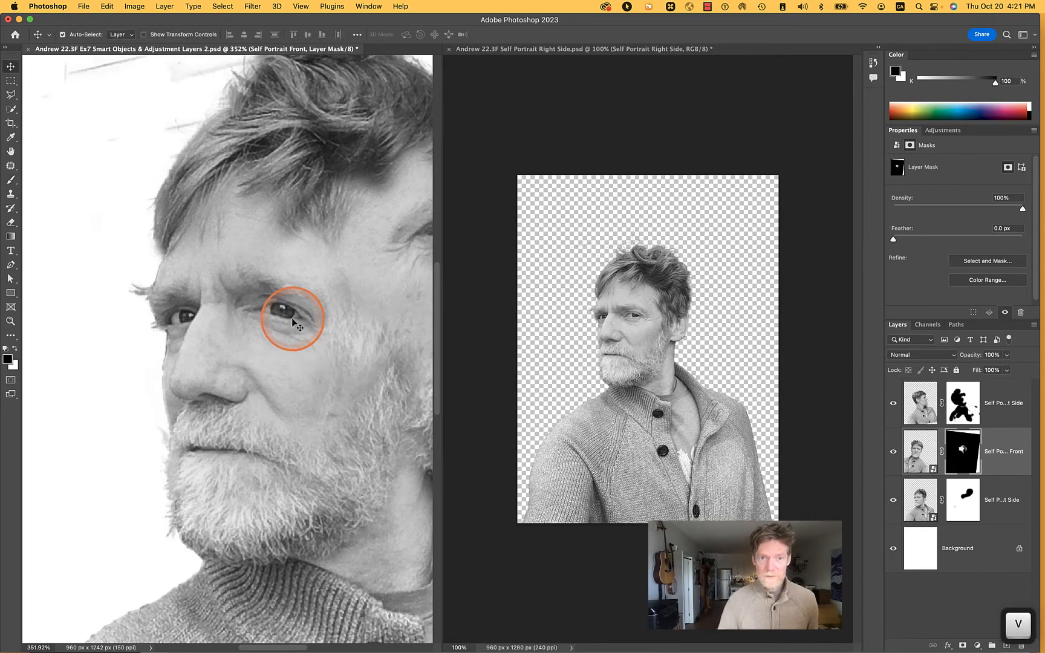
drag(292, 319, 299, 317)
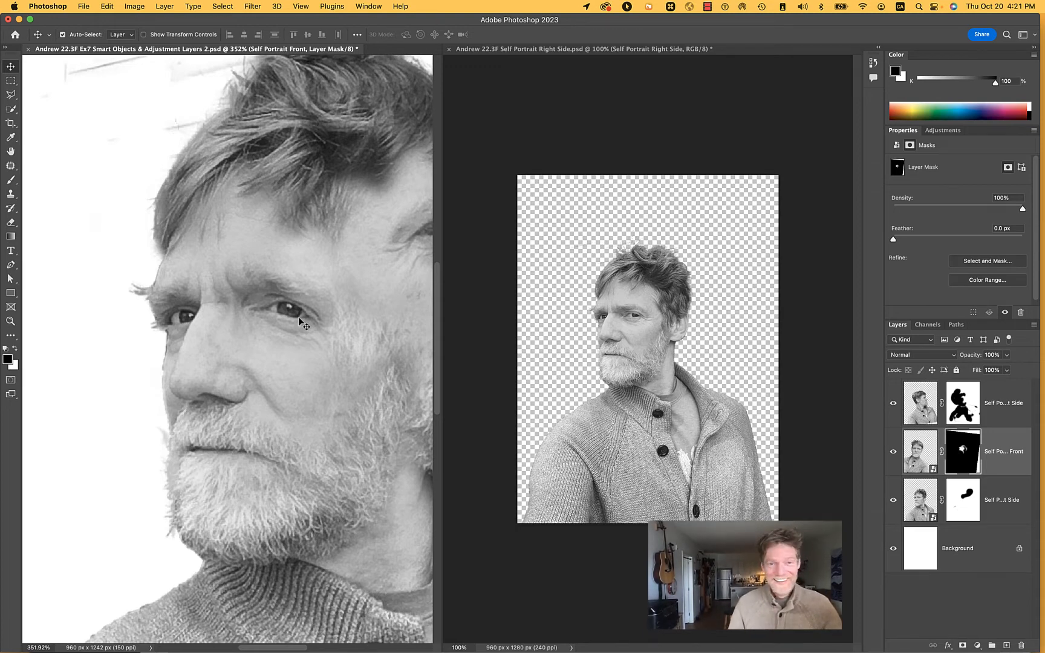
click(79, 5)
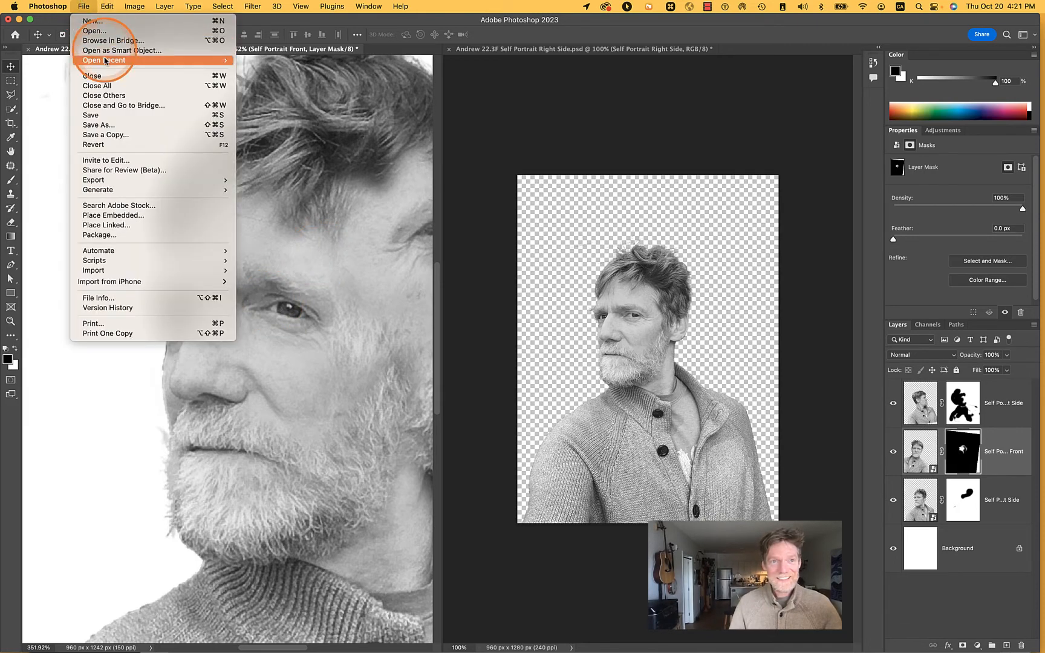
click(102, 115)
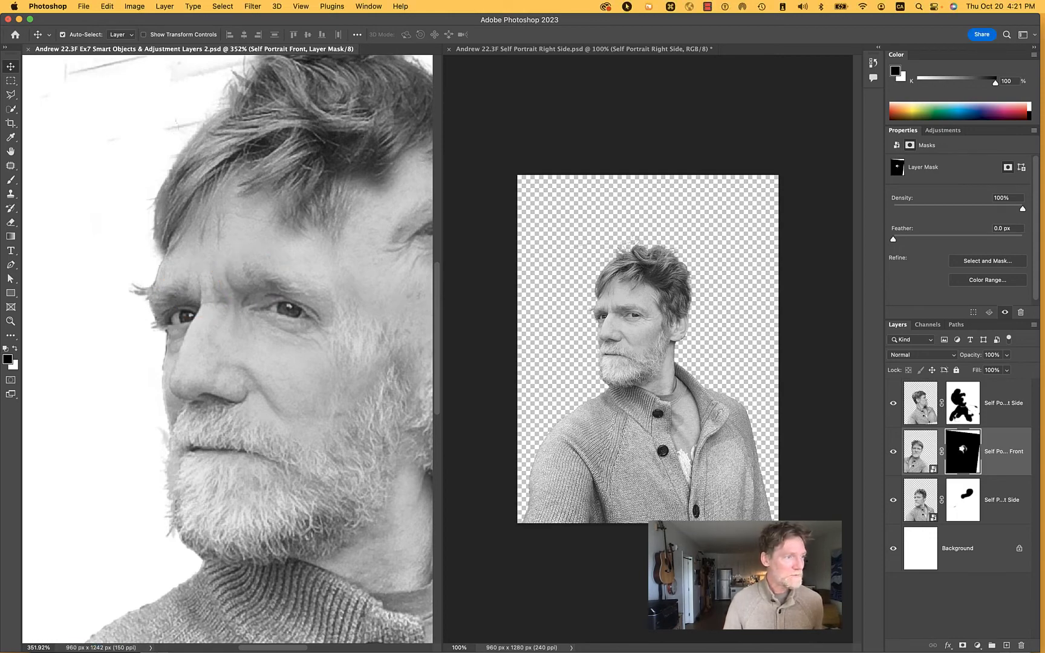
Add a Curves adjustment layer above the Self Portrait Left Side layer
scroll(382, 213, down, 5)
scroll(368, 239, down, 2)
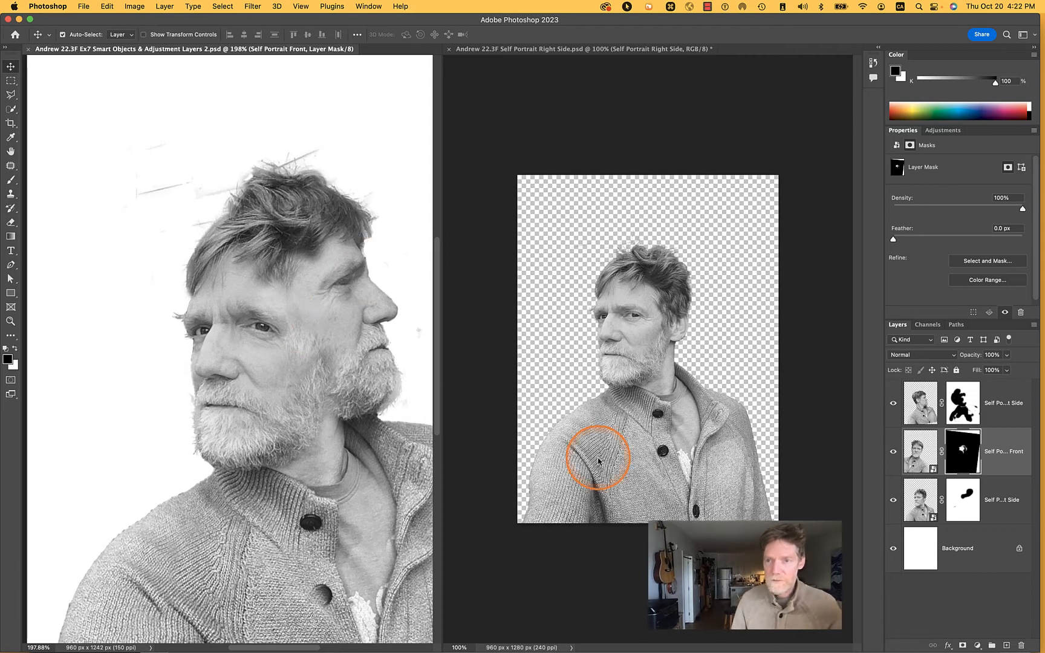
click(998, 402)
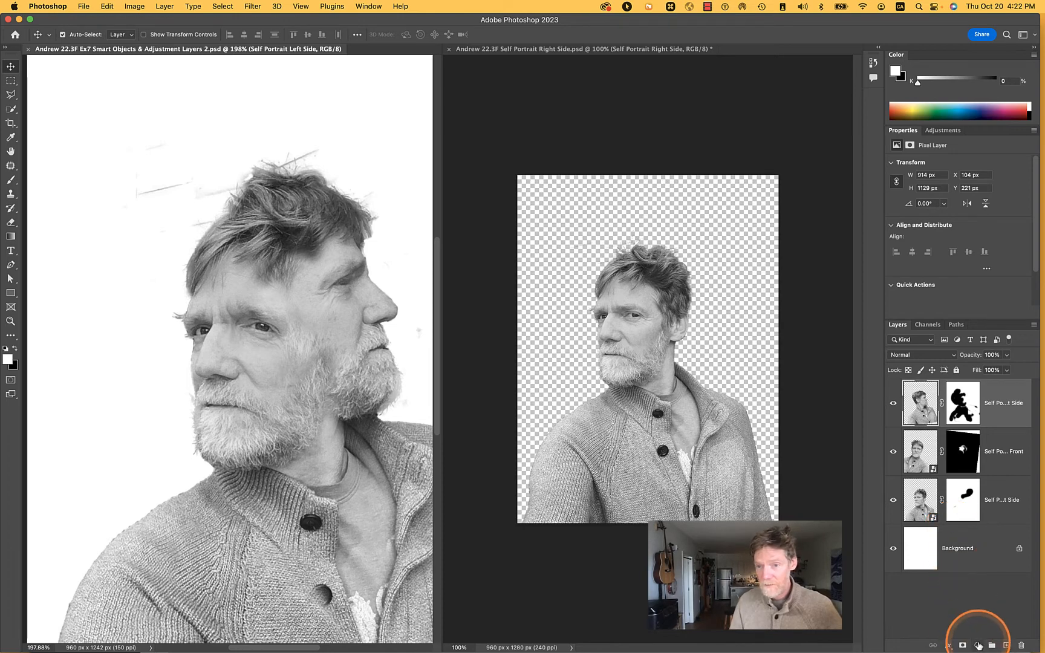
click(979, 646)
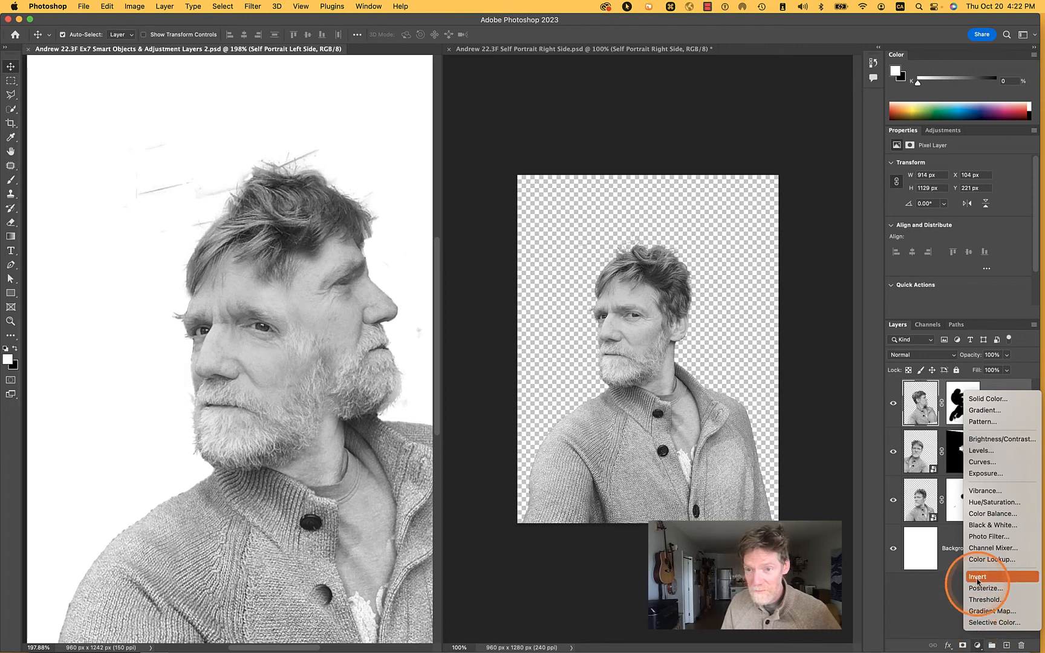
click(983, 462)
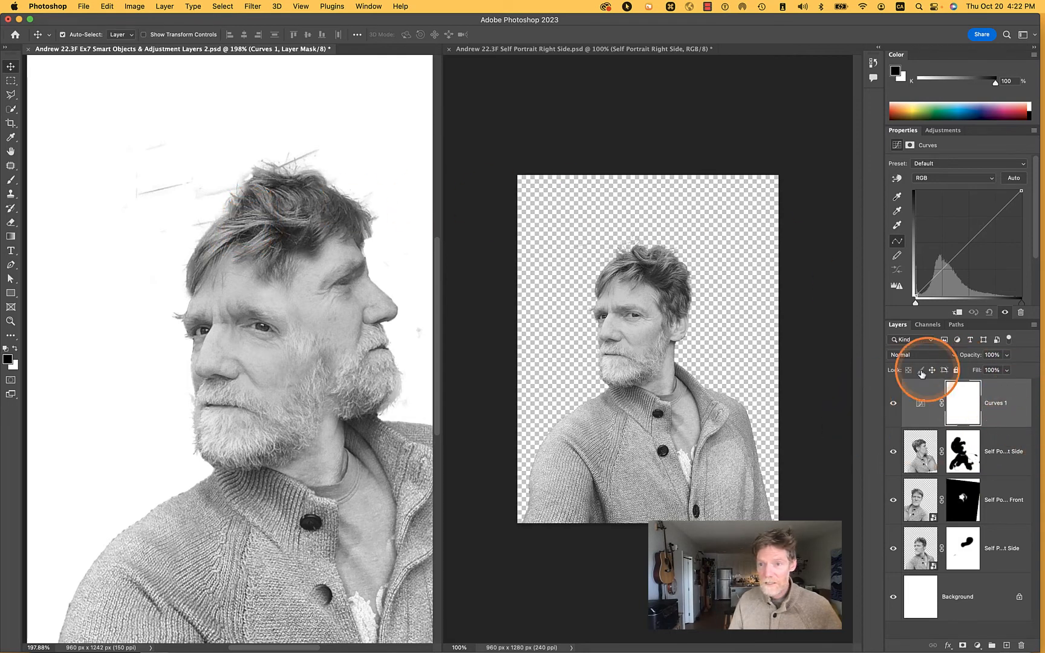
Try the Auto and Medium Contrast (RGB) corrections on the Curves layer, and settle on the Strong Contrast (RGB) preset
click(1014, 179)
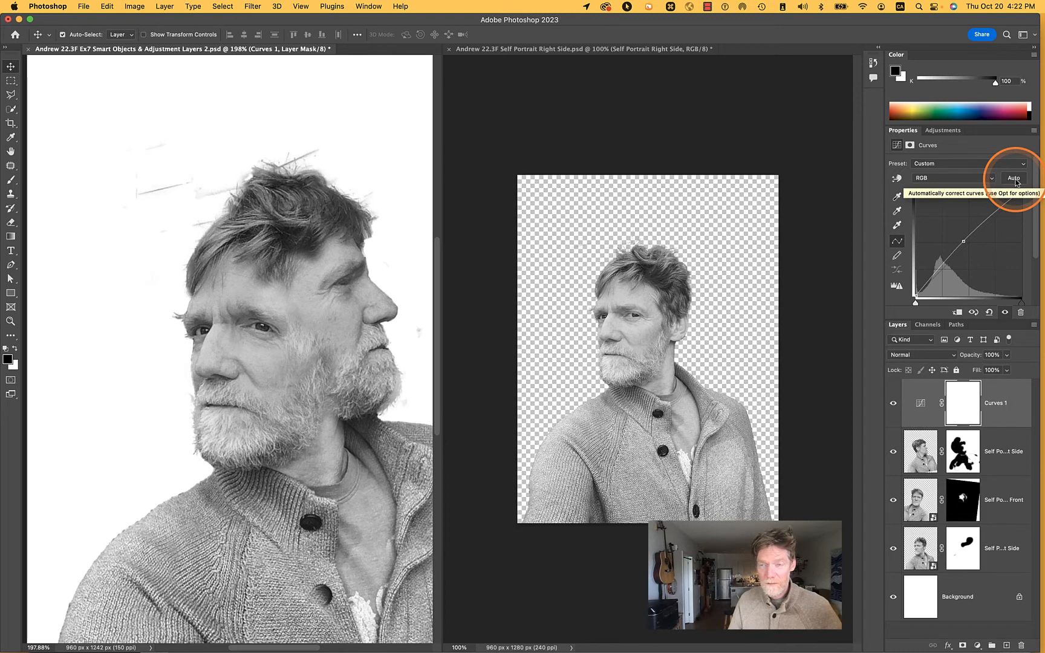
click(972, 165)
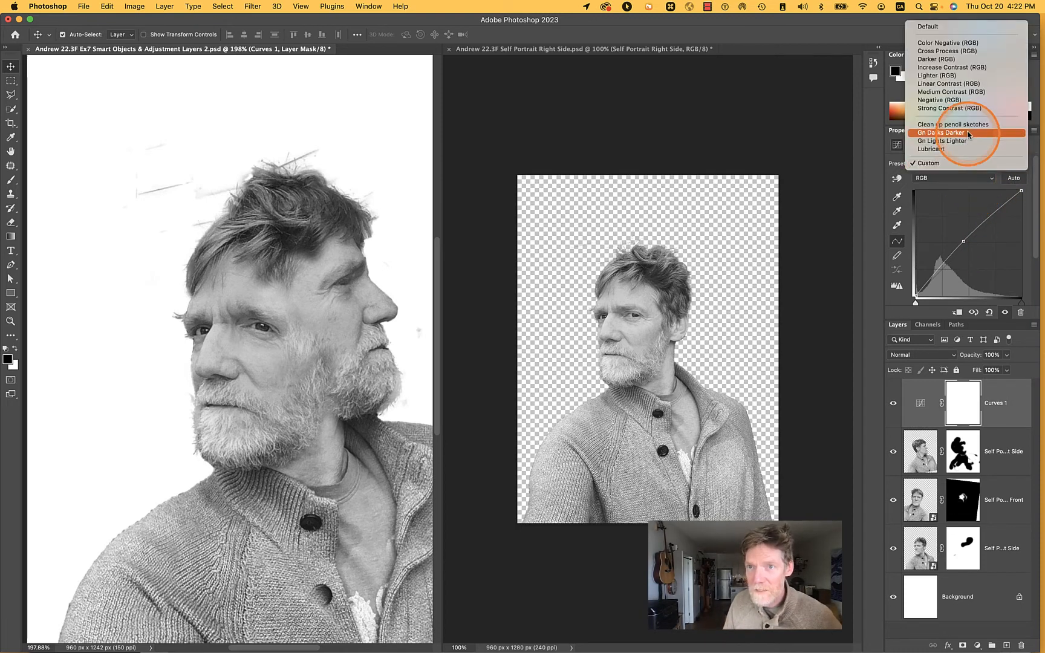
click(968, 92)
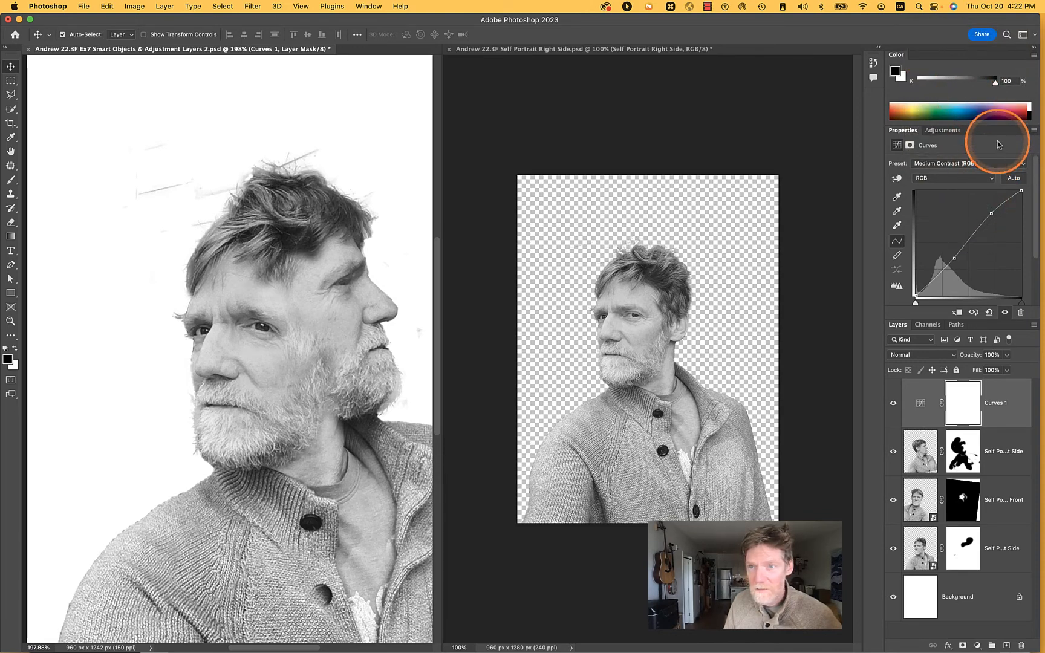
click(993, 165)
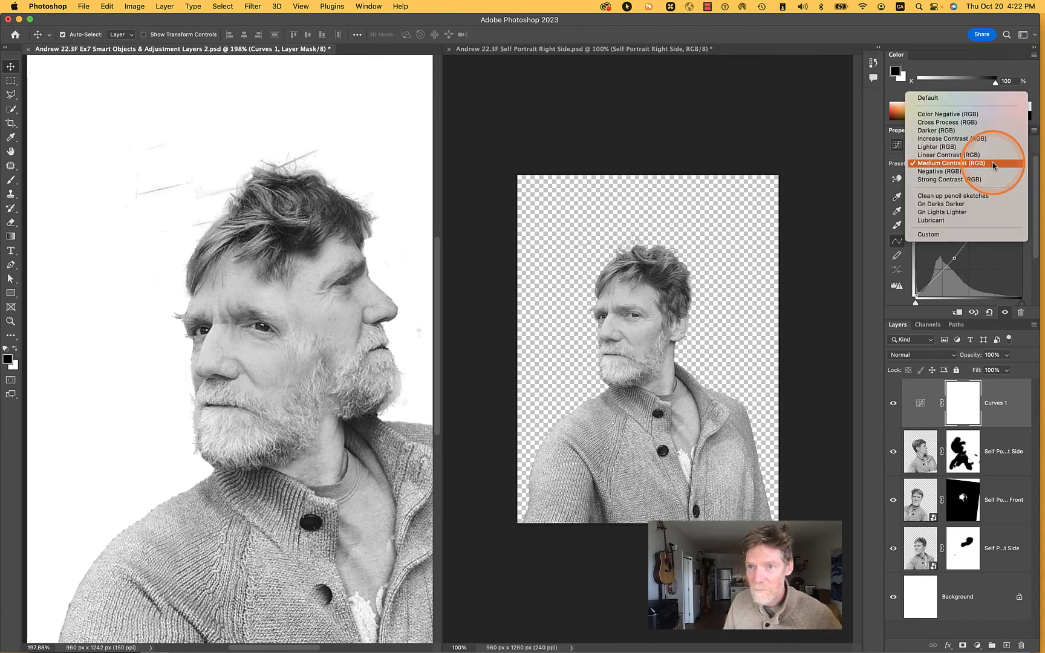
click(989, 180)
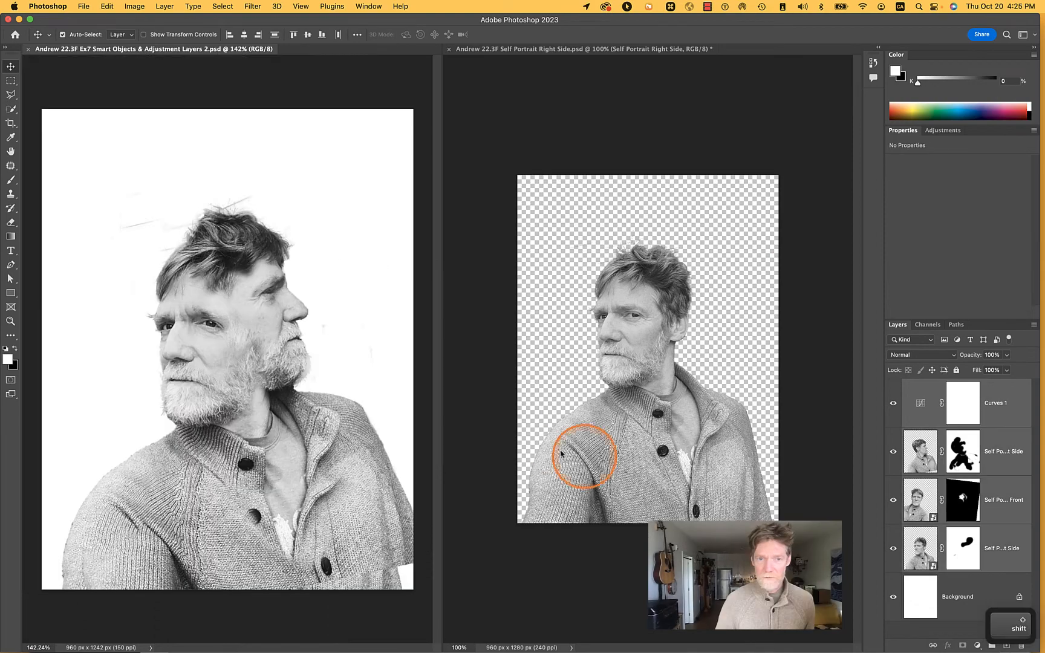
key(shift)
click(392, 461)
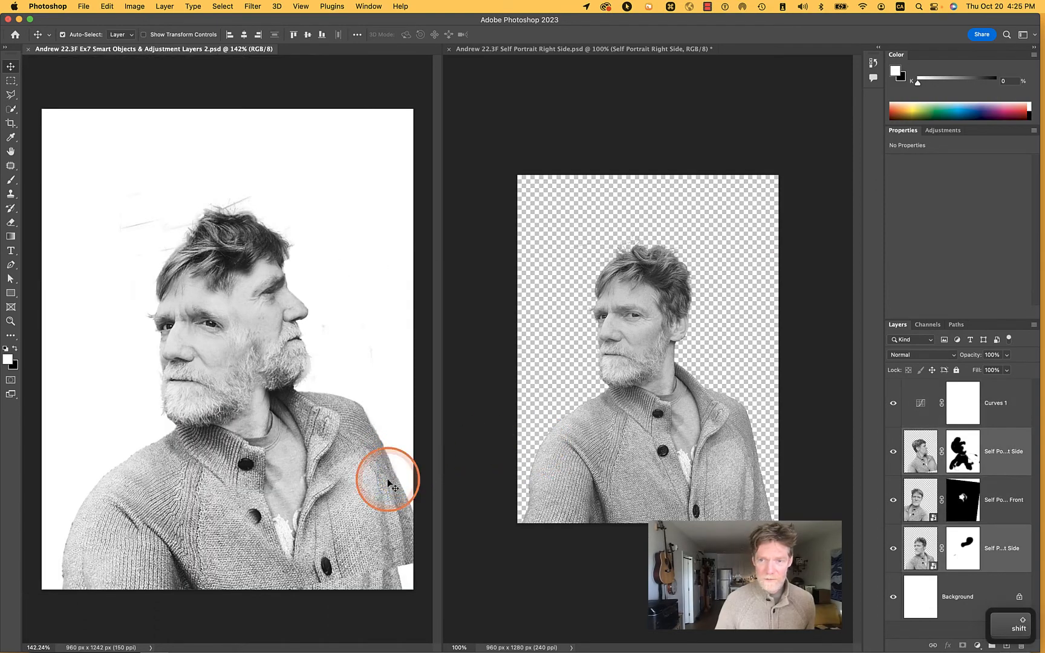
click(1001, 505)
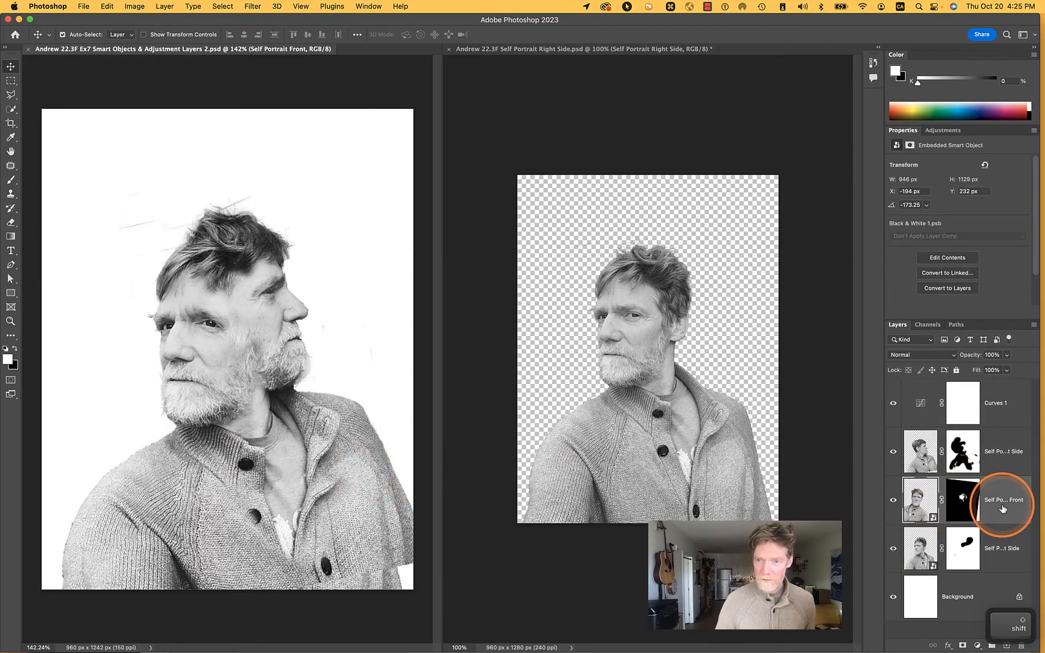
key(super+z)
Select Curves 1 and the three portrait layers, turn off Auto-Select, move the figure slightly down and to the right, and save the document
click(1005, 547)
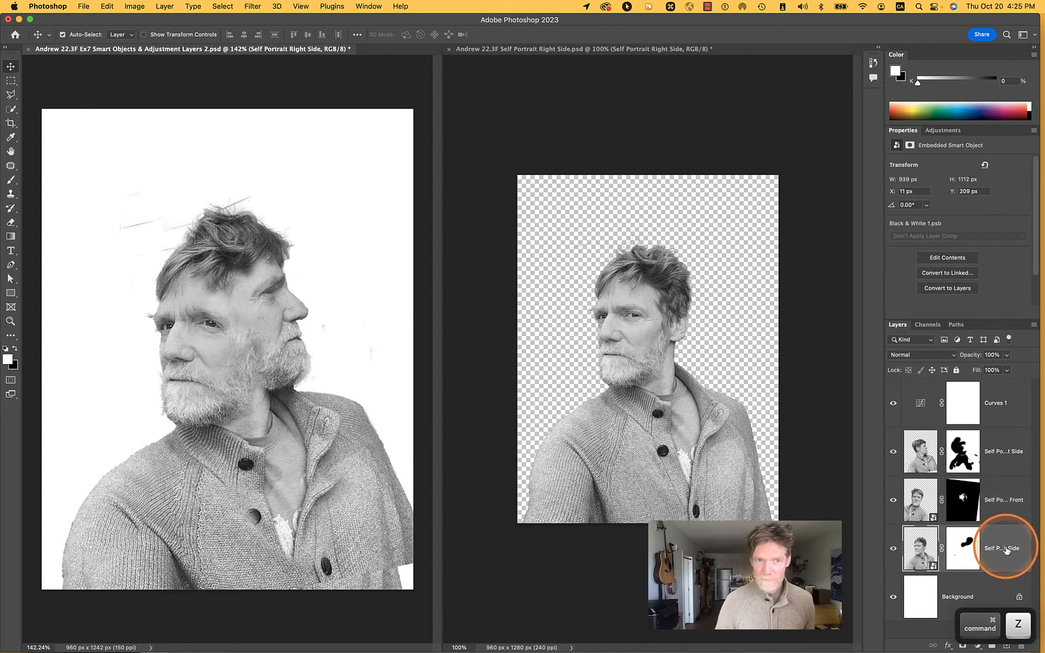
key(shift)
shift+click(1004, 406)
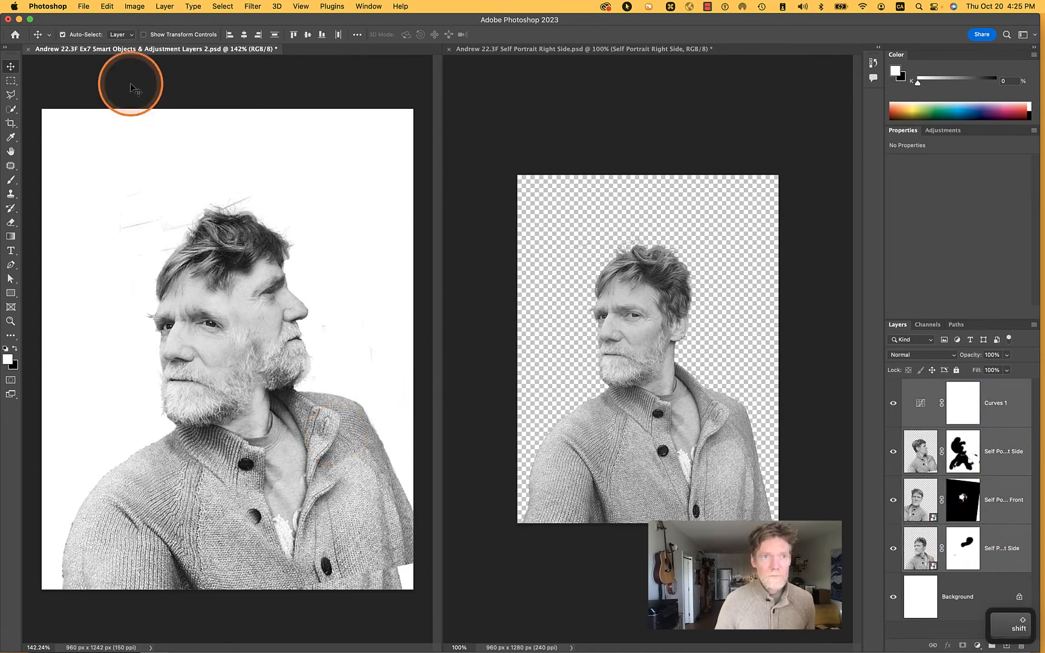
click(63, 36)
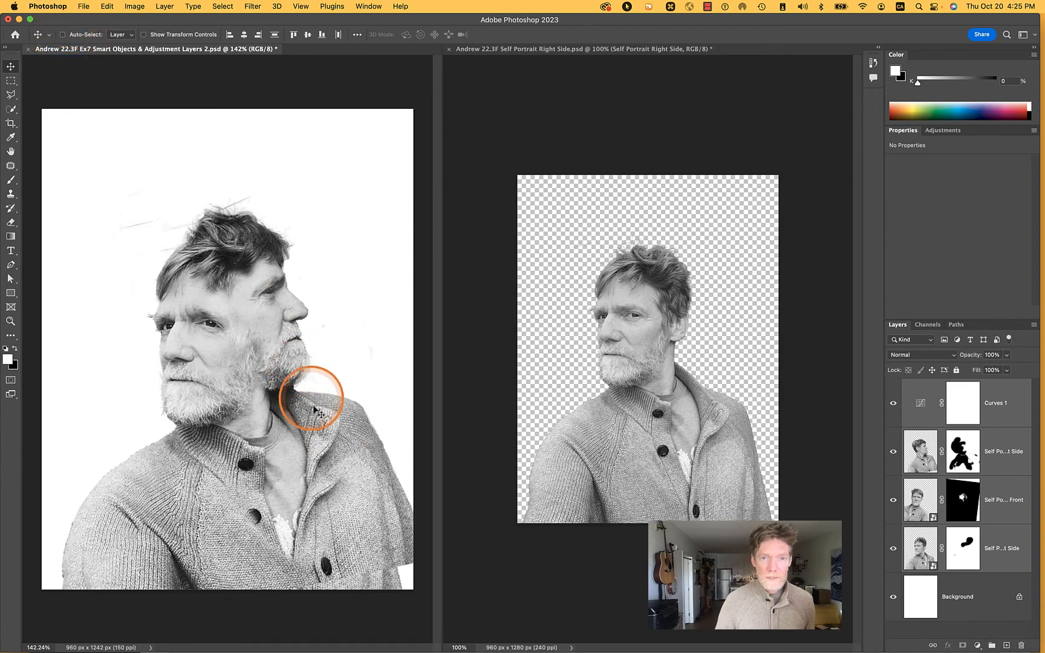
drag(329, 434, 349, 460)
key(super+s)
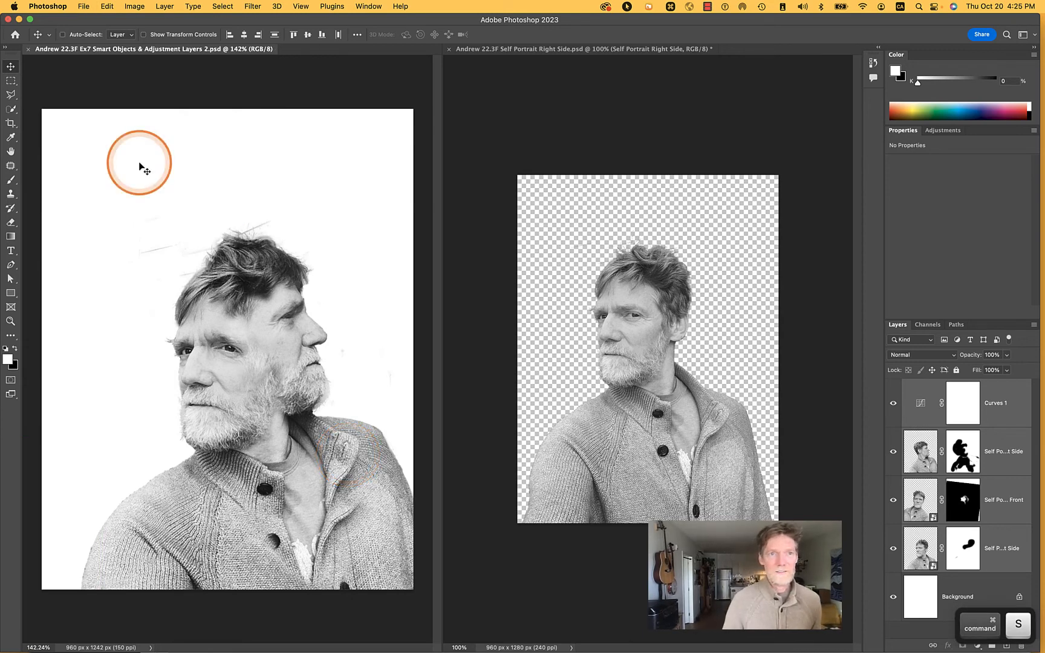
Save a copy of the composite in Photoshop PDF format under its existing name
click(83, 6)
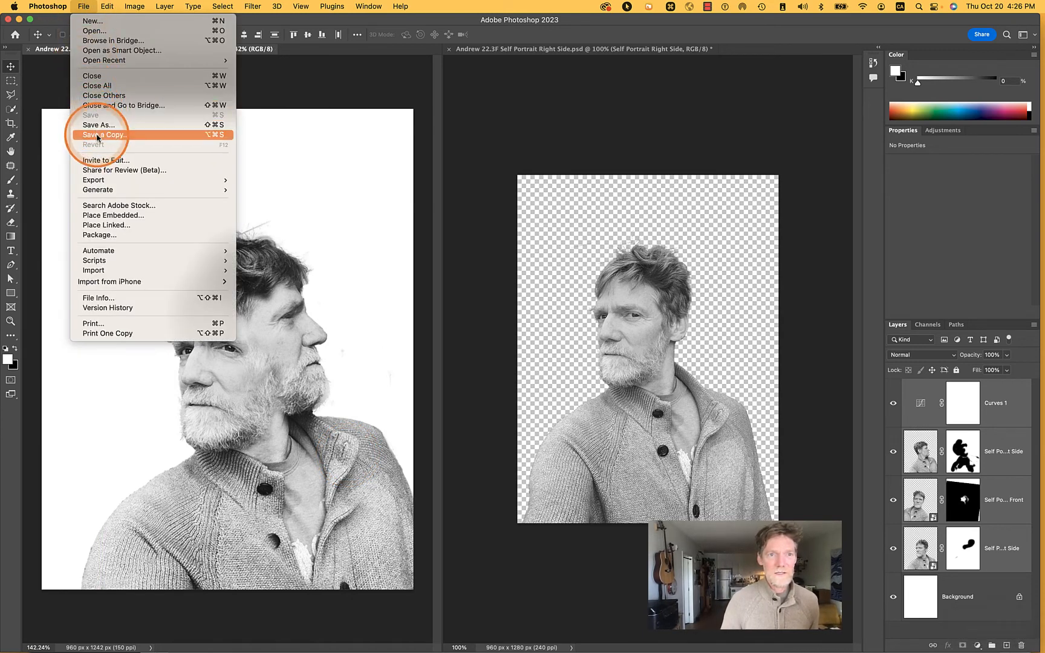
click(105, 135)
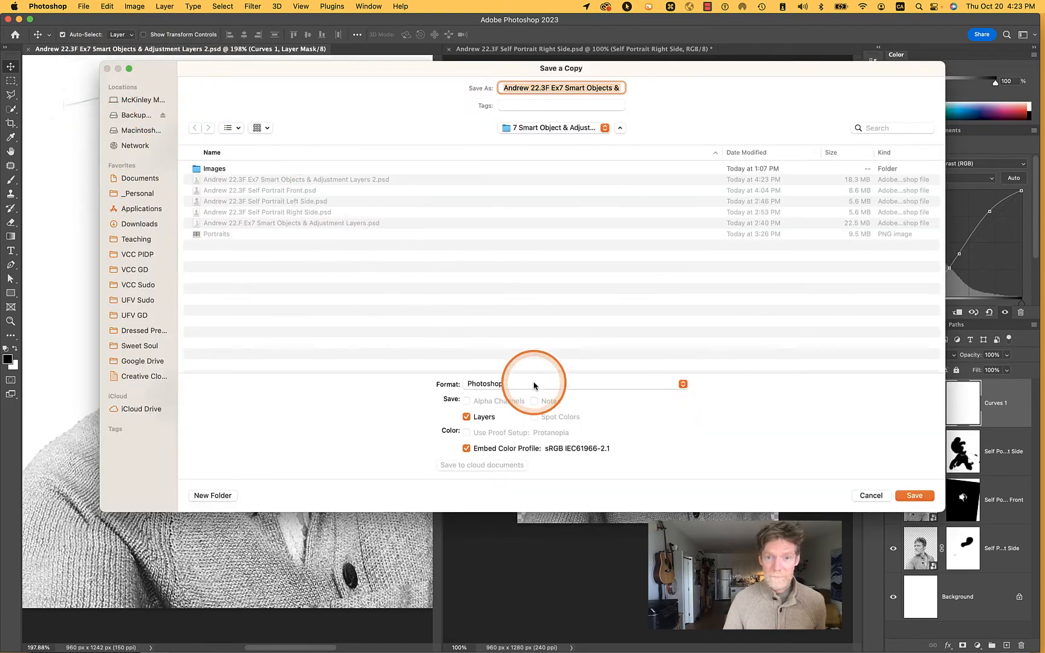
click(534, 385)
drag(534, 385, 548, 530)
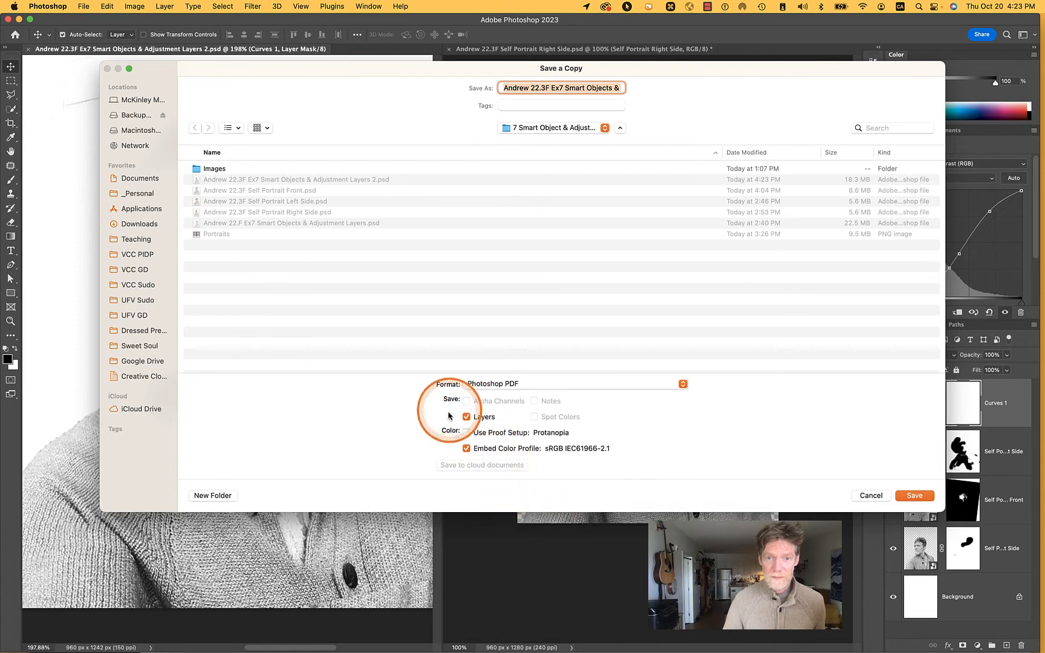
click(915, 496)
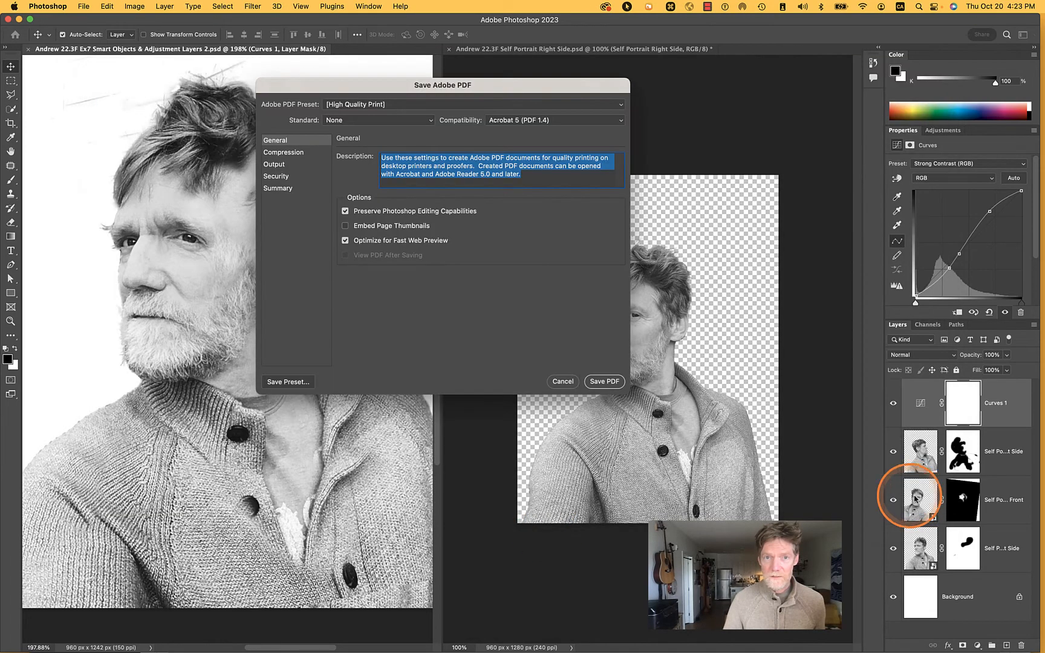
click(380, 107)
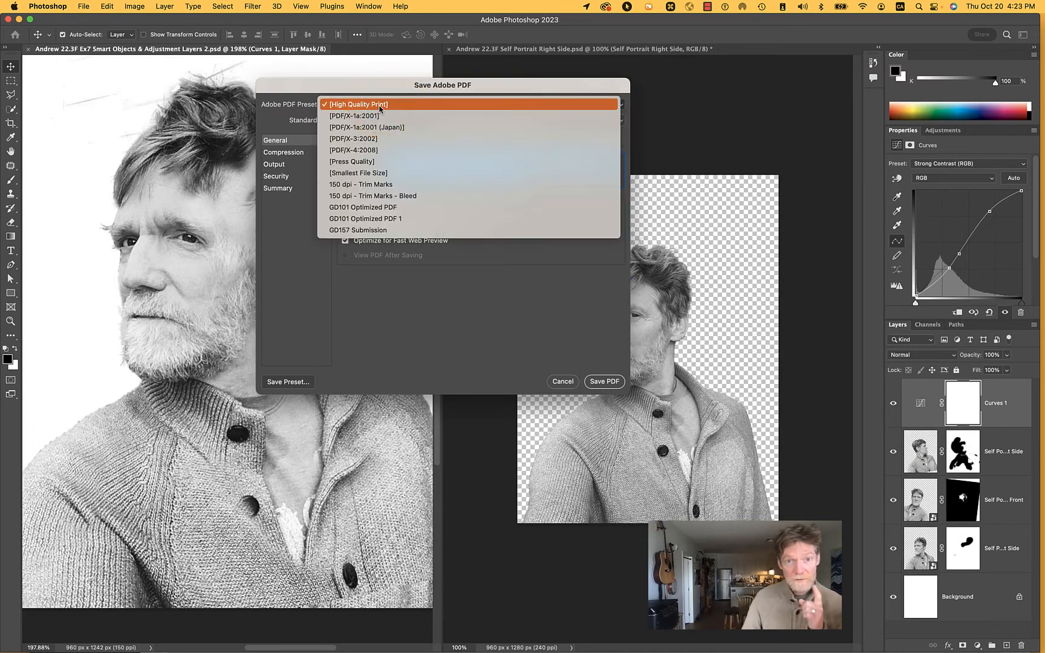
click(364, 243)
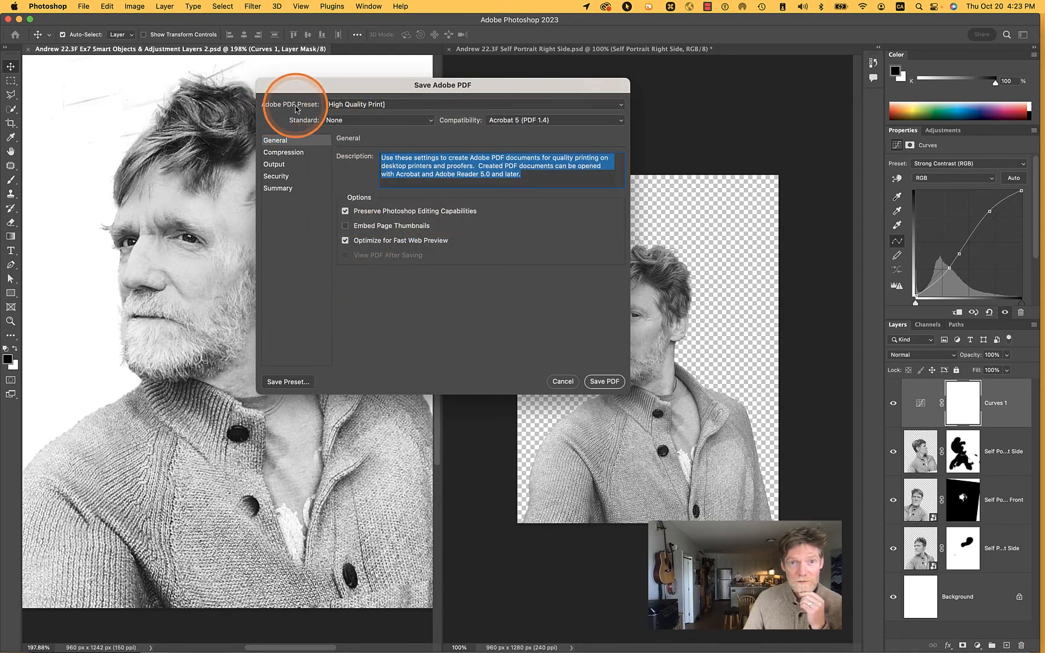
click(354, 105)
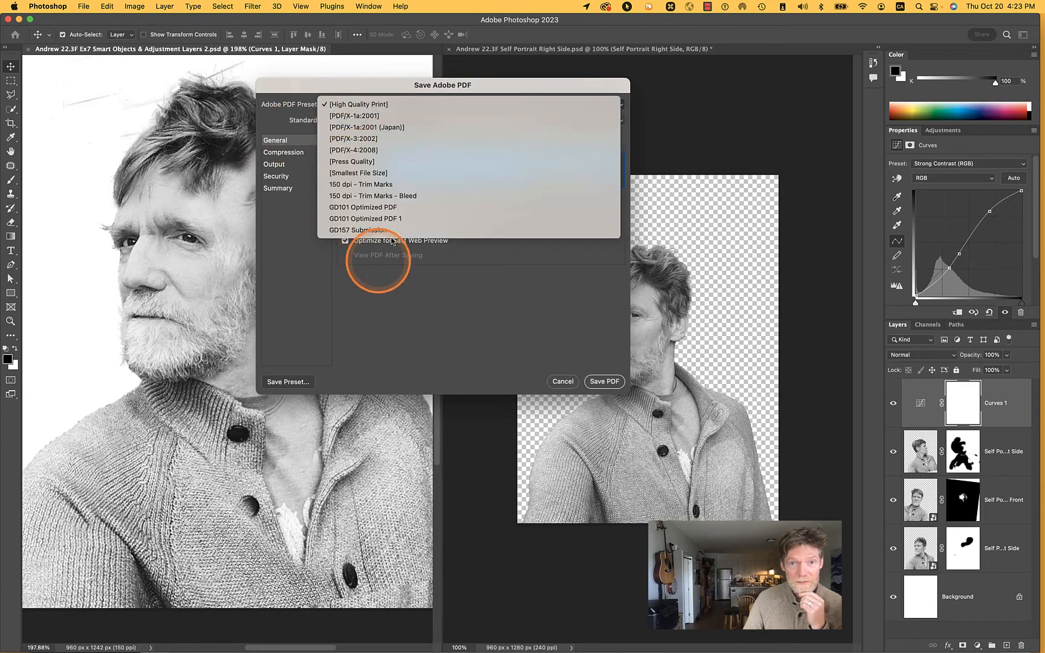
click(381, 357)
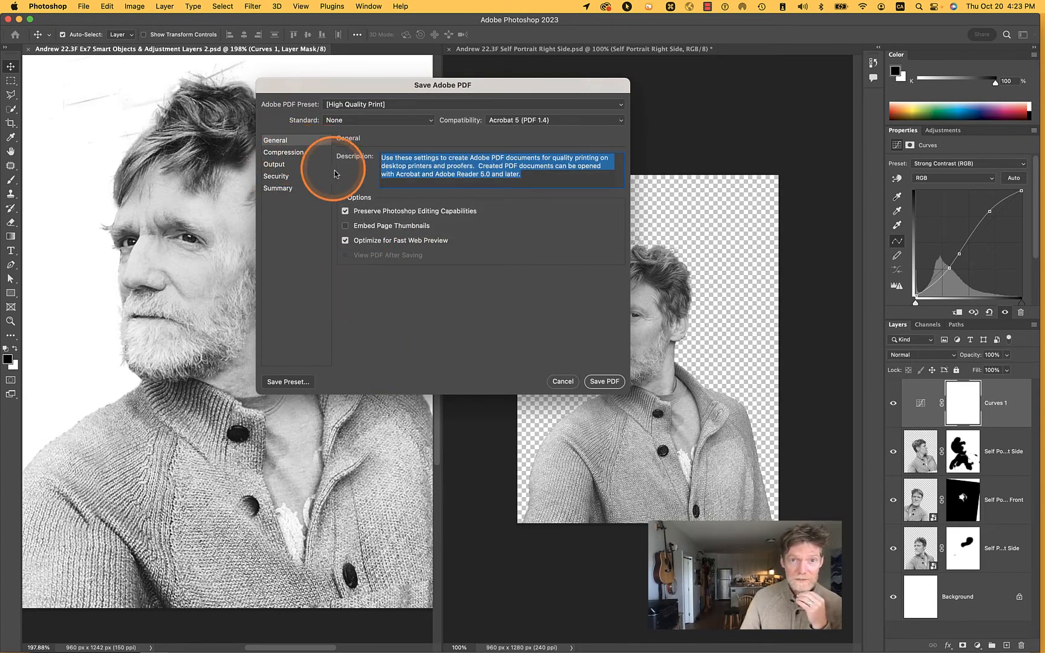
Turn off Preserve Photoshop Editing Capabilities, and set the PDF compression to Average Downsampling To with High image quality
click(345, 211)
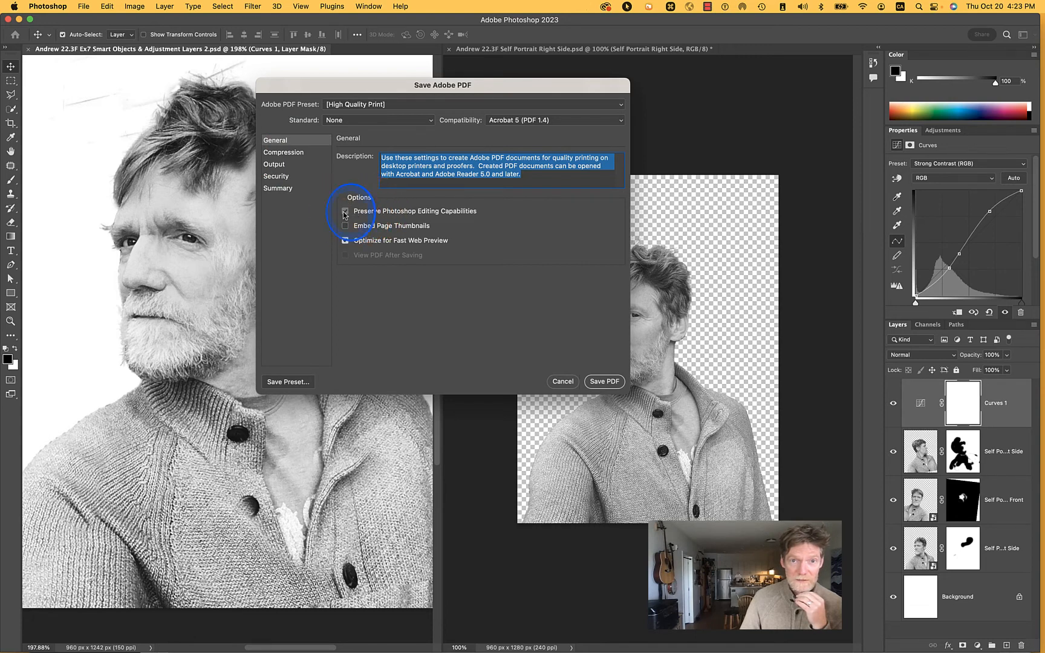
click(283, 152)
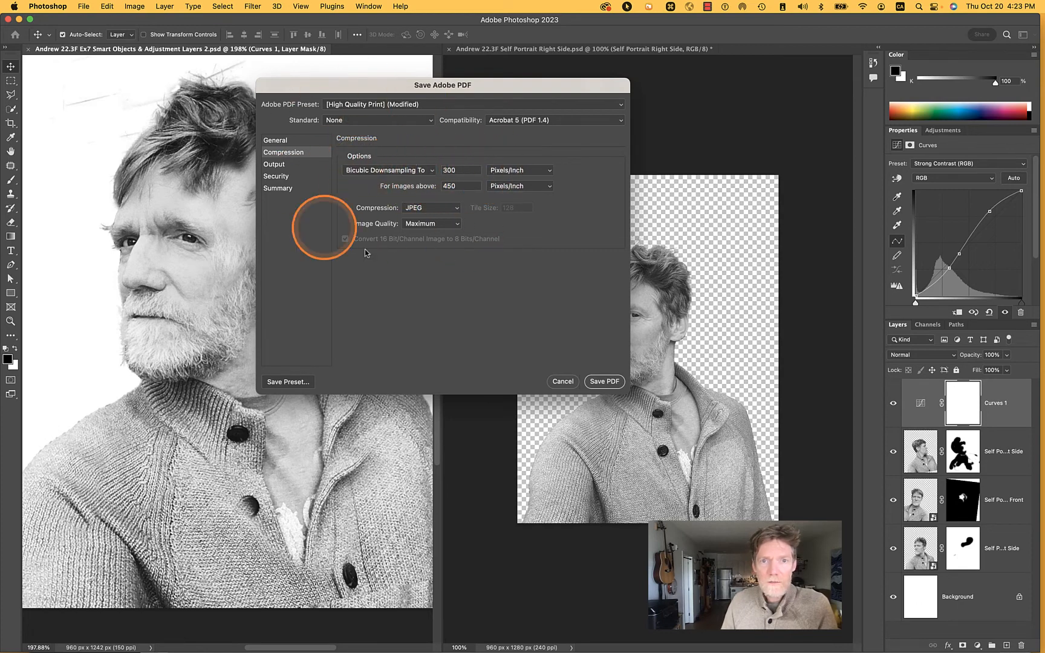
click(425, 173)
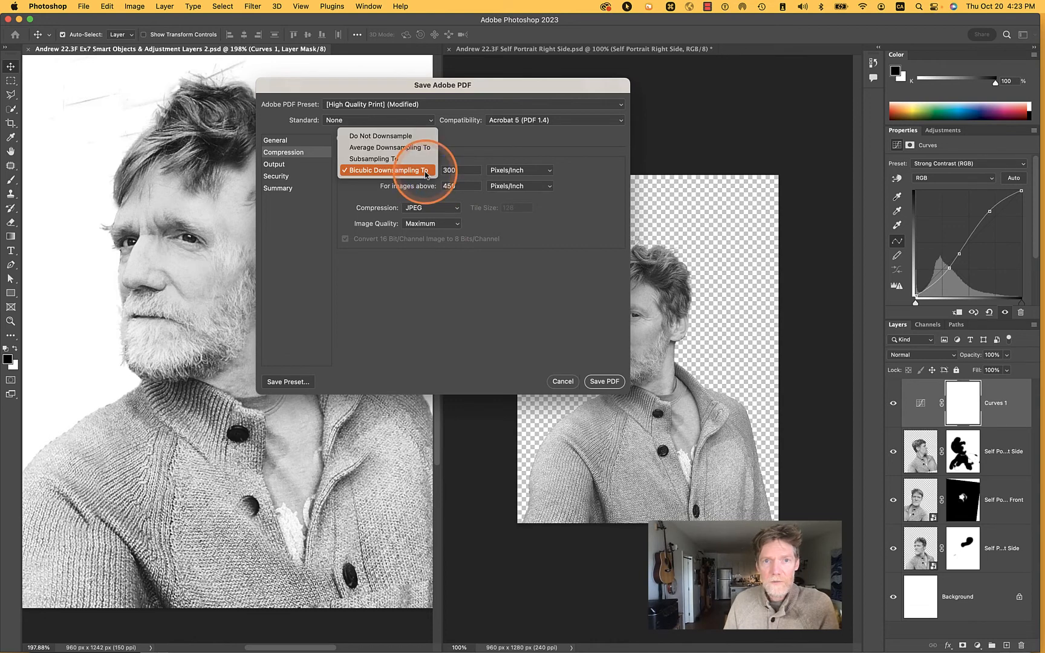
click(391, 148)
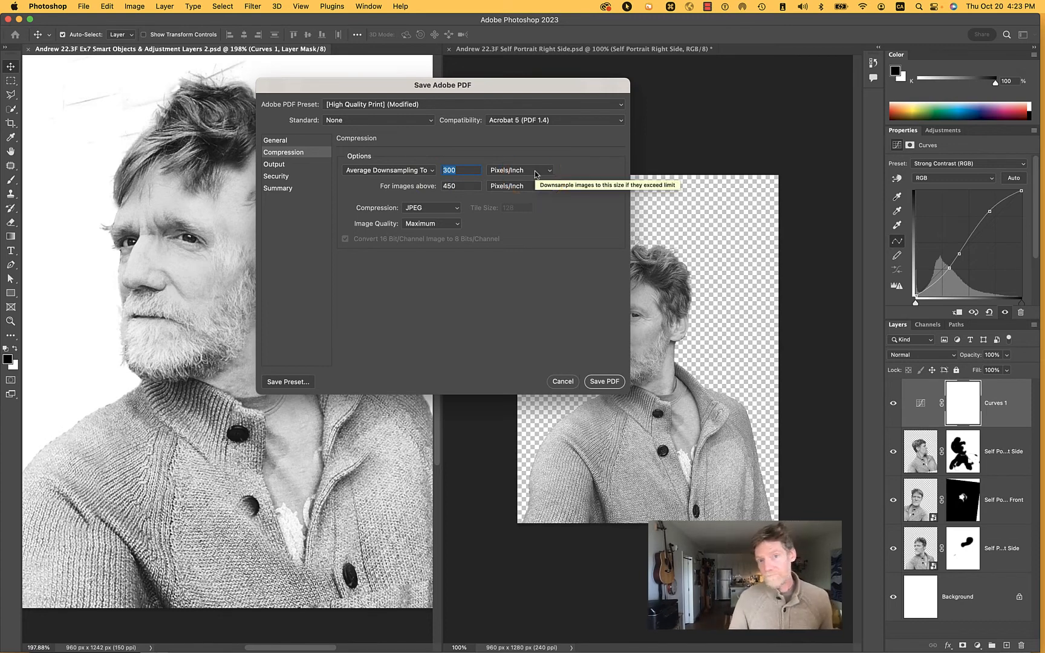
click(435, 225)
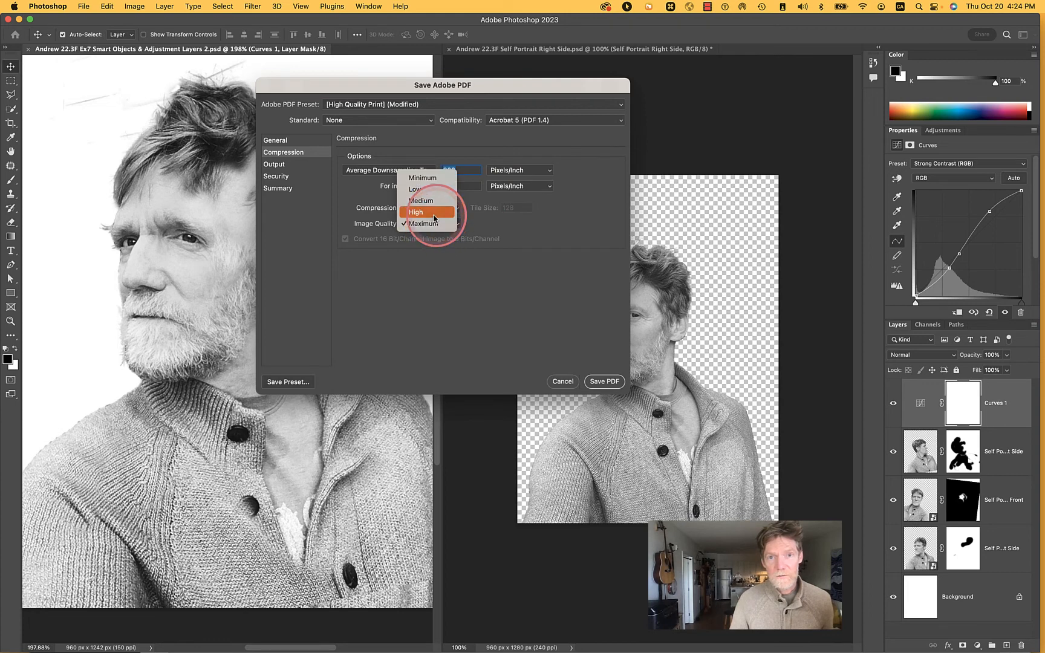
click(431, 212)
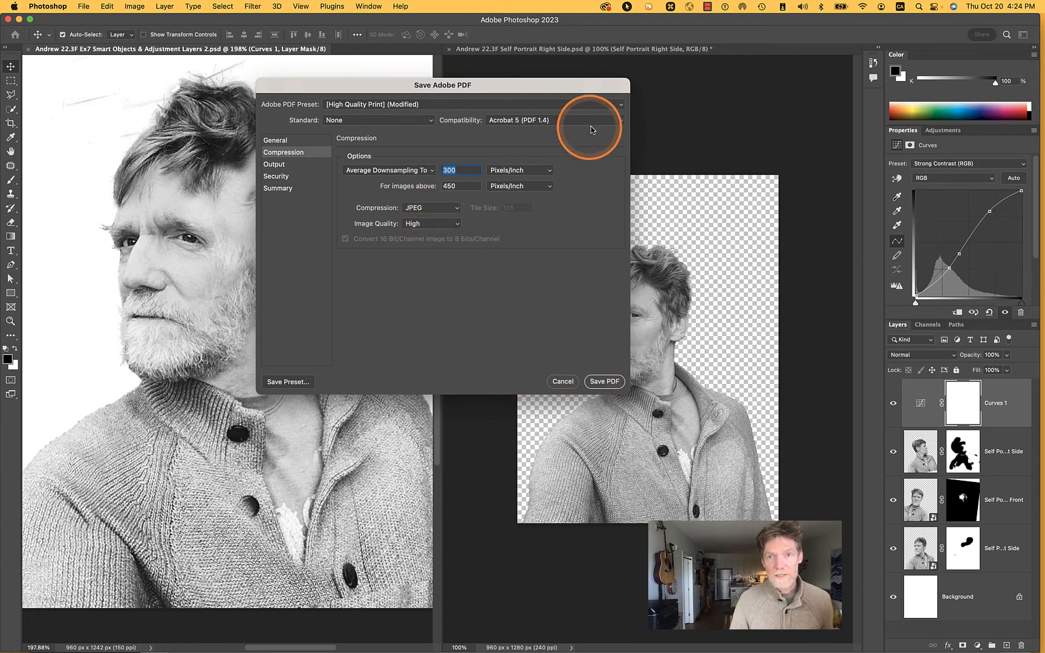
Save the modified PDF settings as the preset GD157 Submission.joboptions, replacing the existing preset file
click(622, 106)
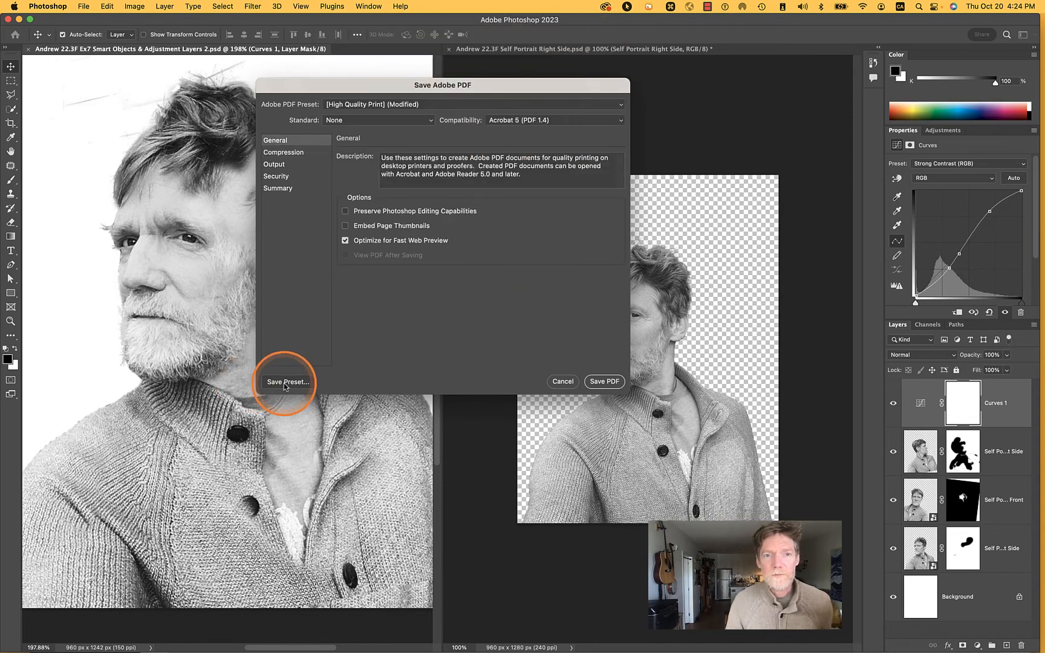
click(287, 383)
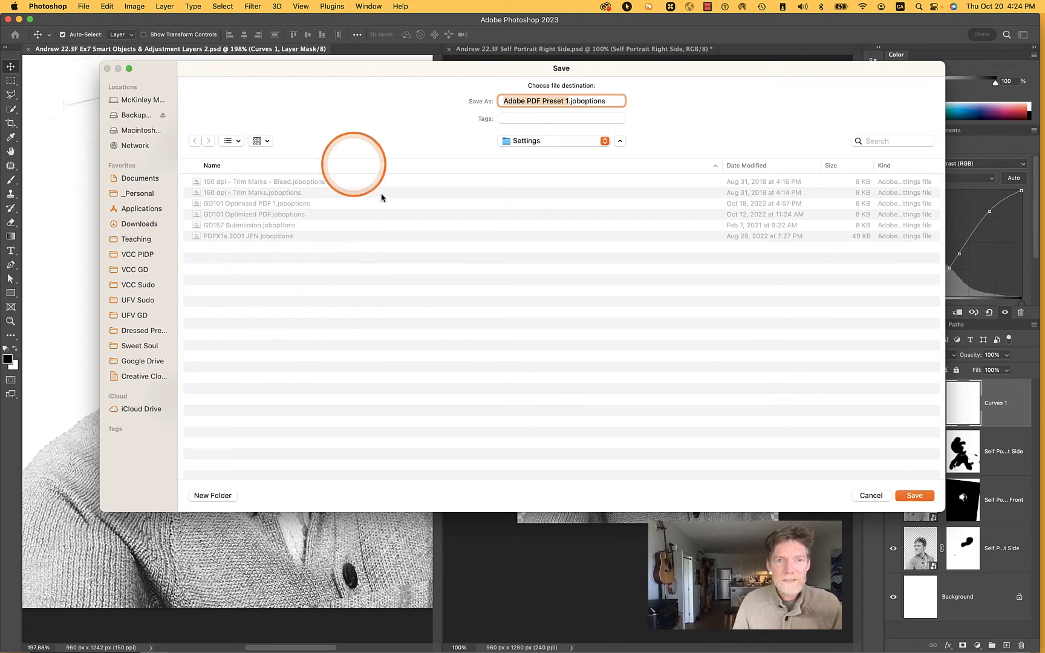
click(230, 226)
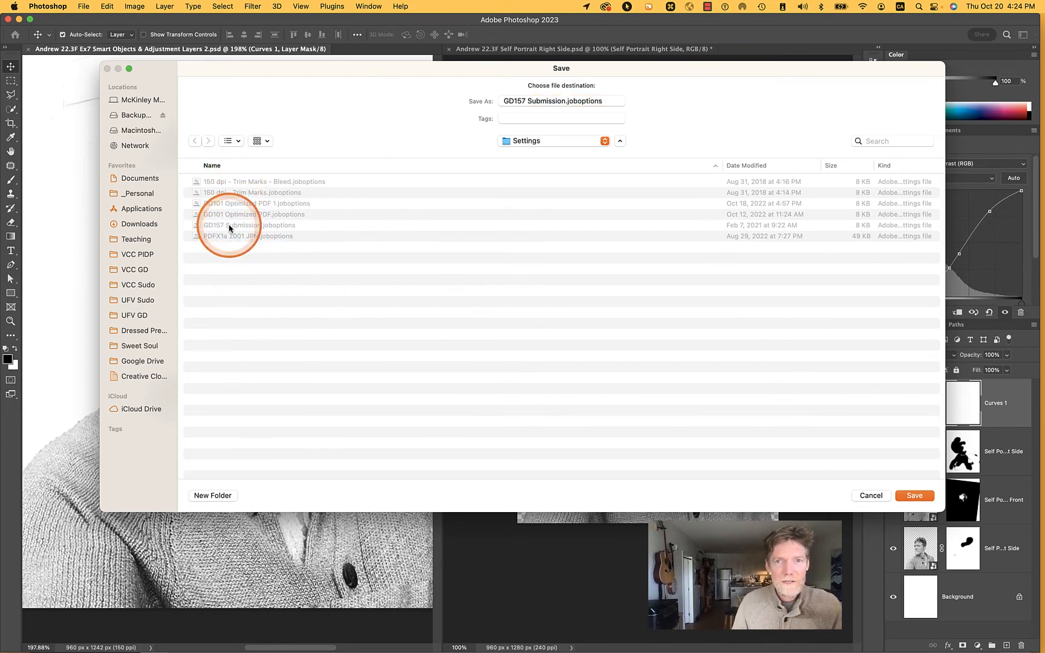
click(915, 497)
click(566, 348)
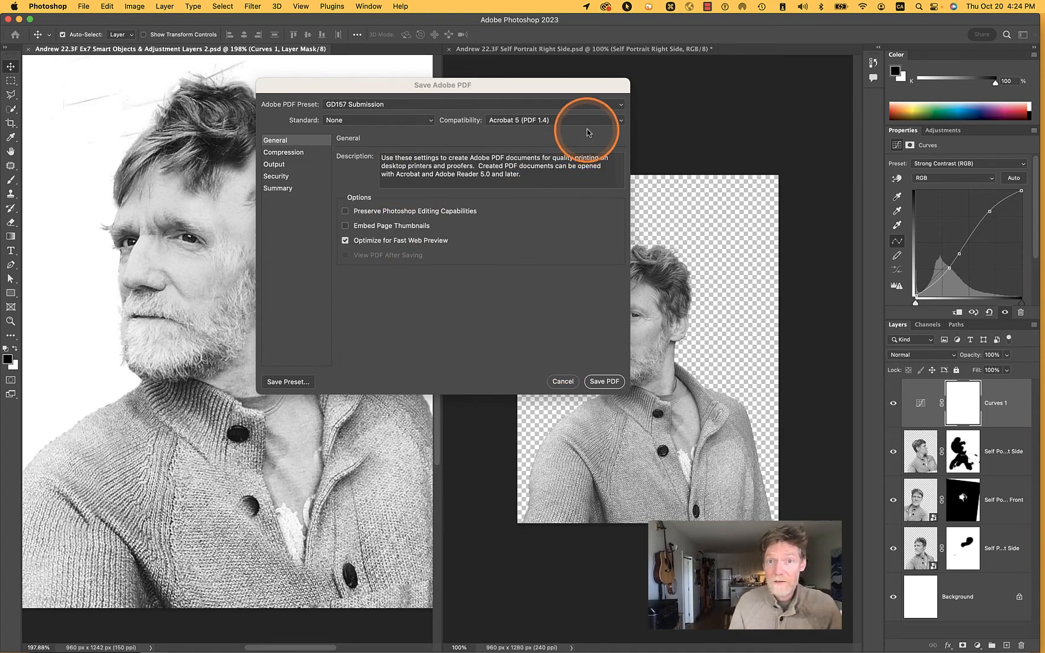
Choose the GD157 Submission preset in the PDF preset list and check its compression settings
click(623, 106)
click(346, 104)
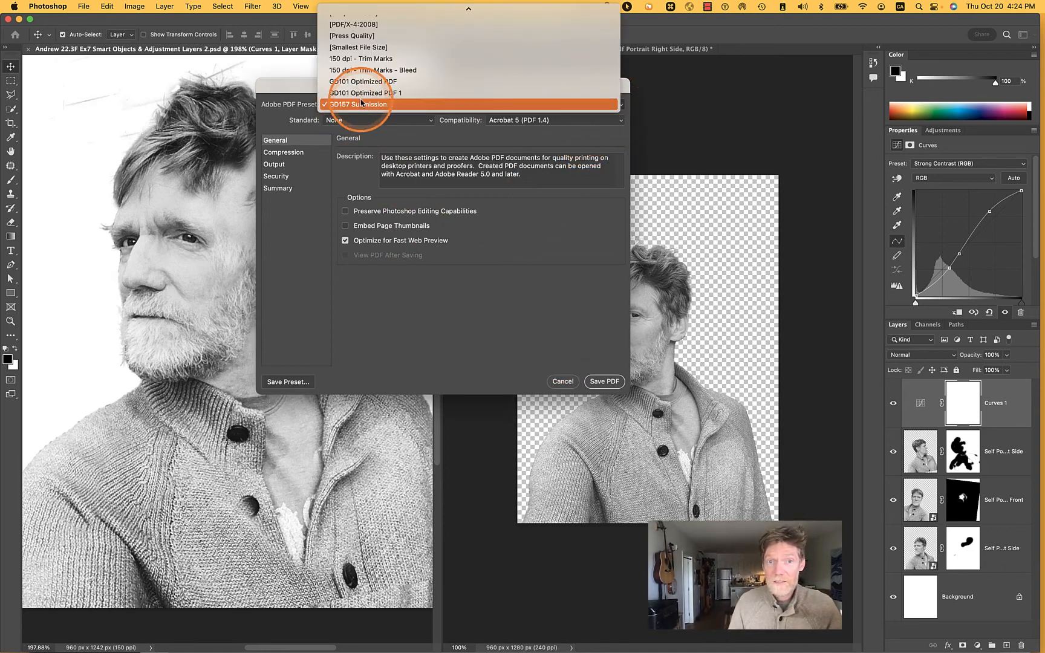
click(283, 152)
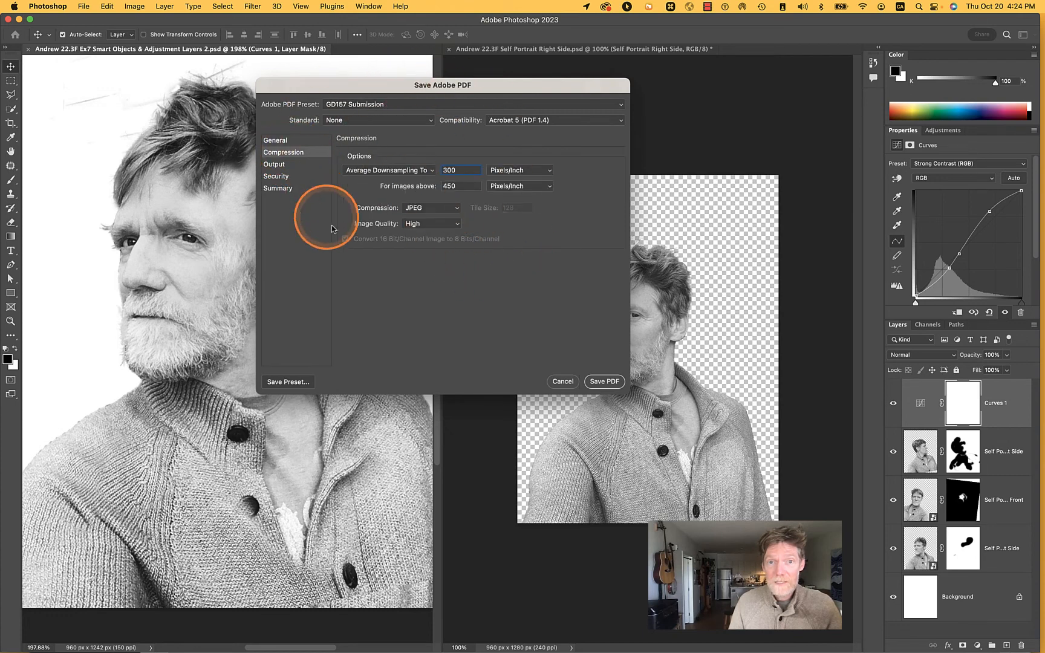
Check the General options of the GD157 Submission preset and save the composite as a PDF
click(276, 140)
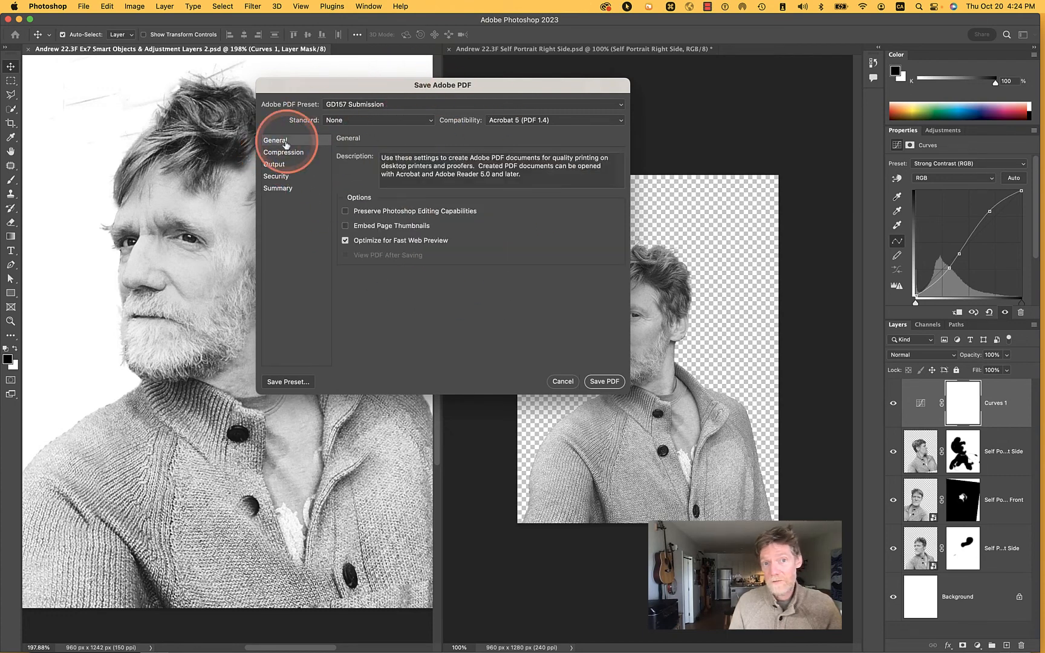
click(611, 381)
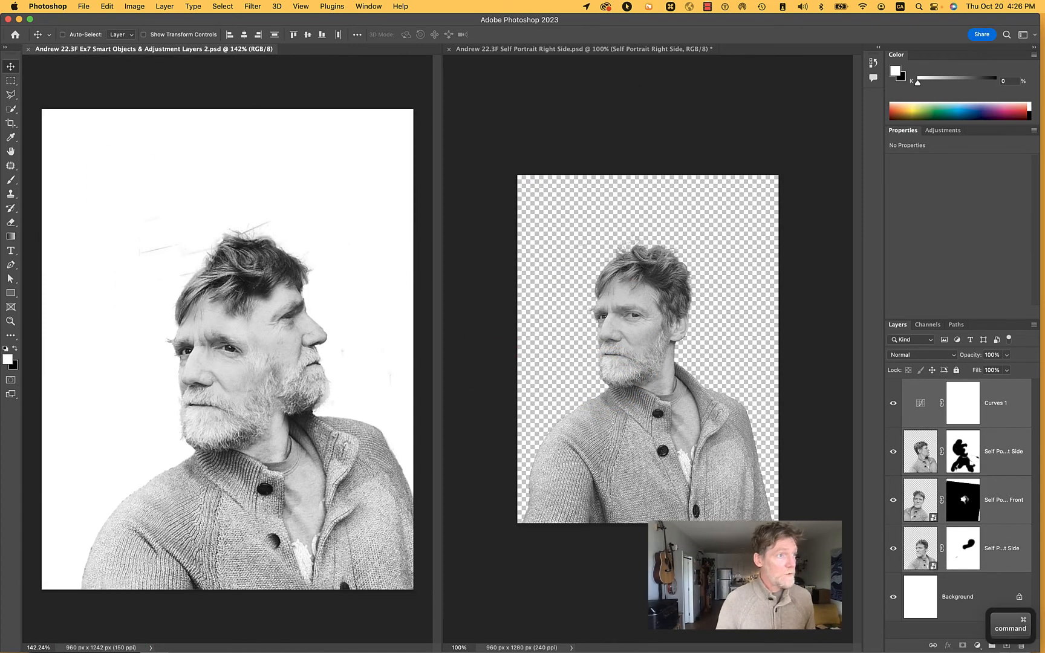
Switch to Finder, expand the 7 Smart Object & Adjustment Layers exercise folder, and preview the exported PDF copy
key(super+Tab)
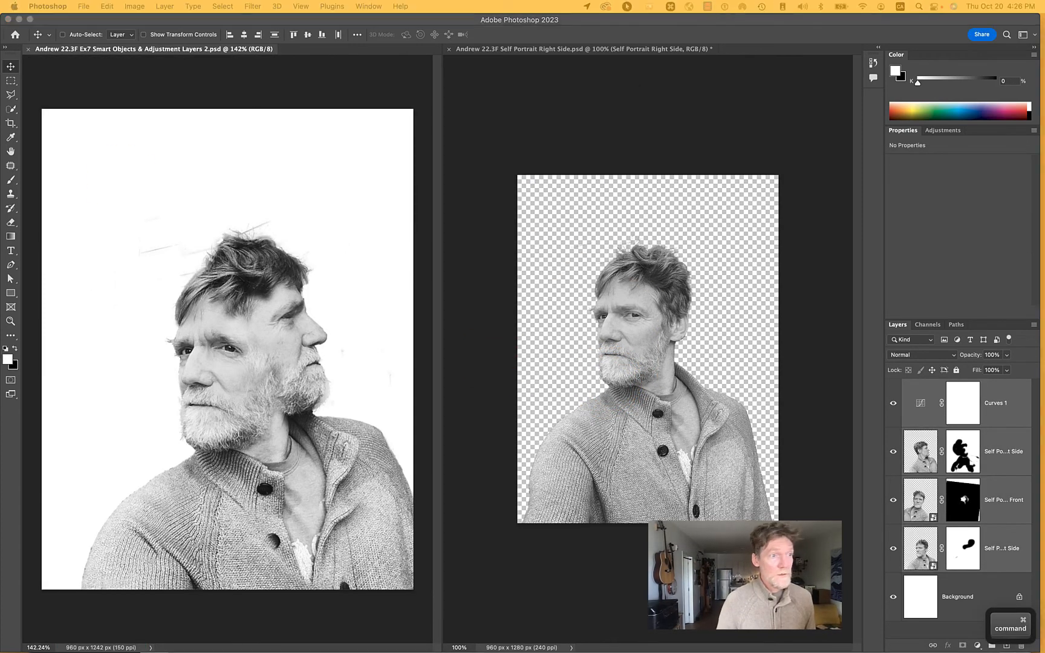
drag(0, 12, 407, 18)
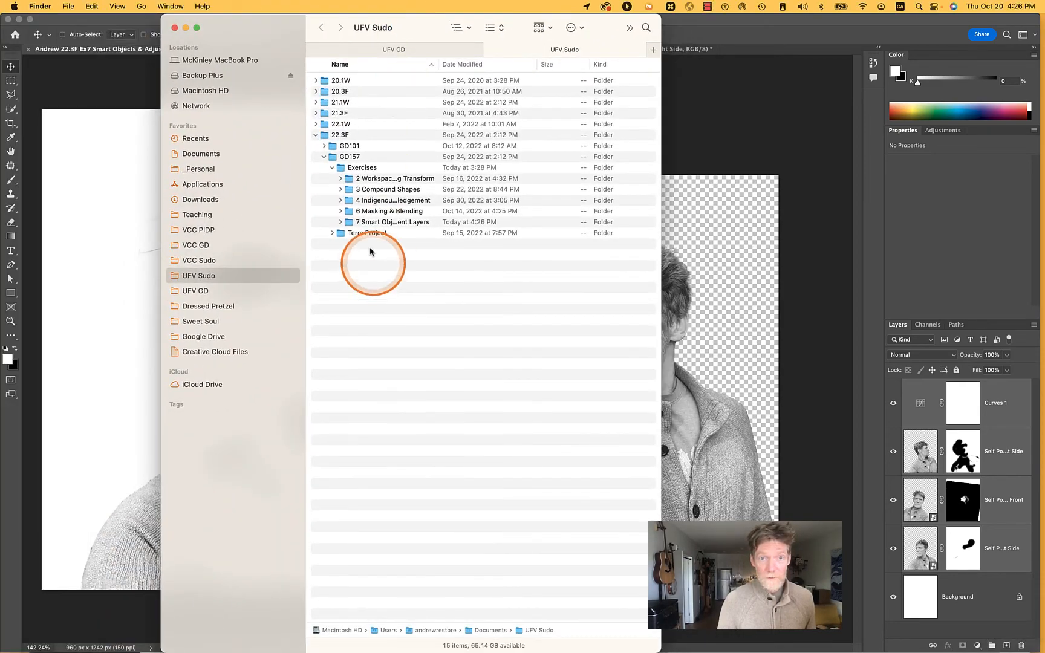
click(340, 223)
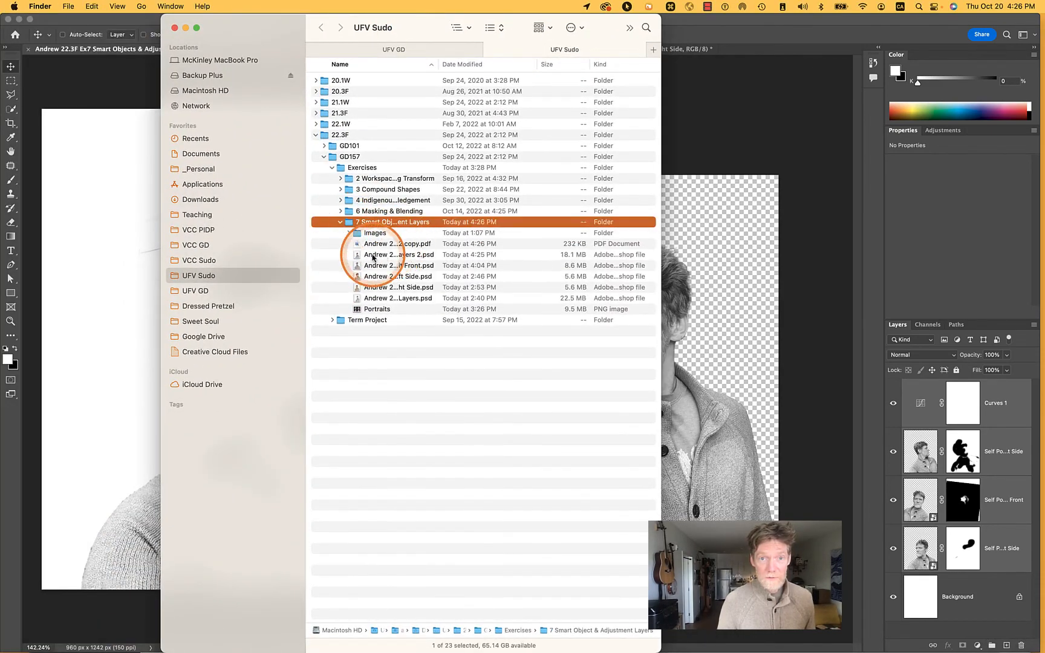
click(413, 245)
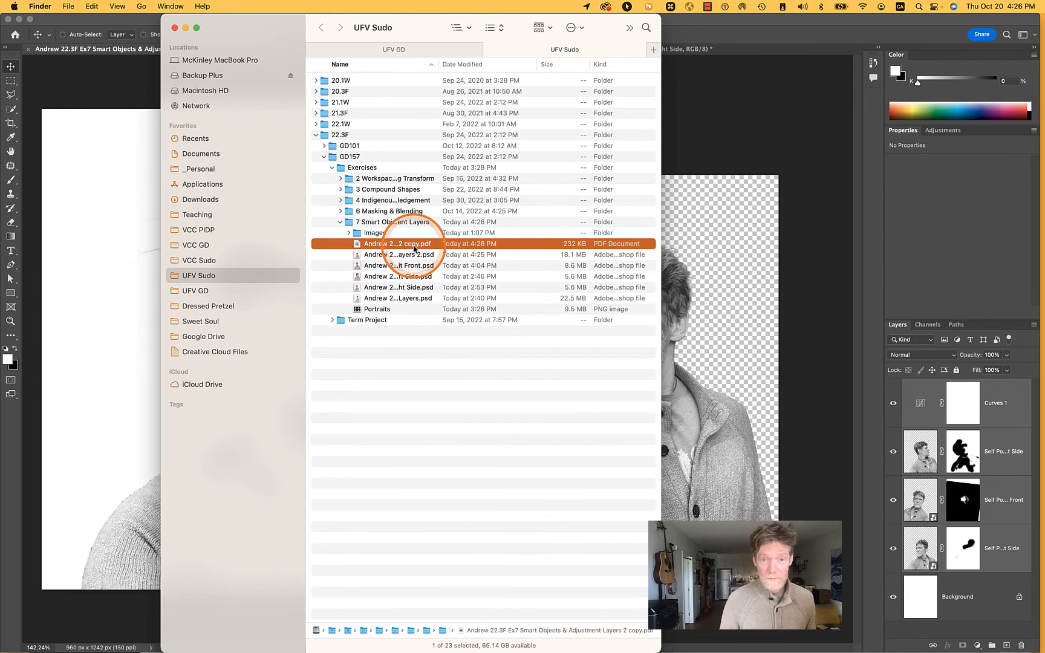
key(space)
key(space)
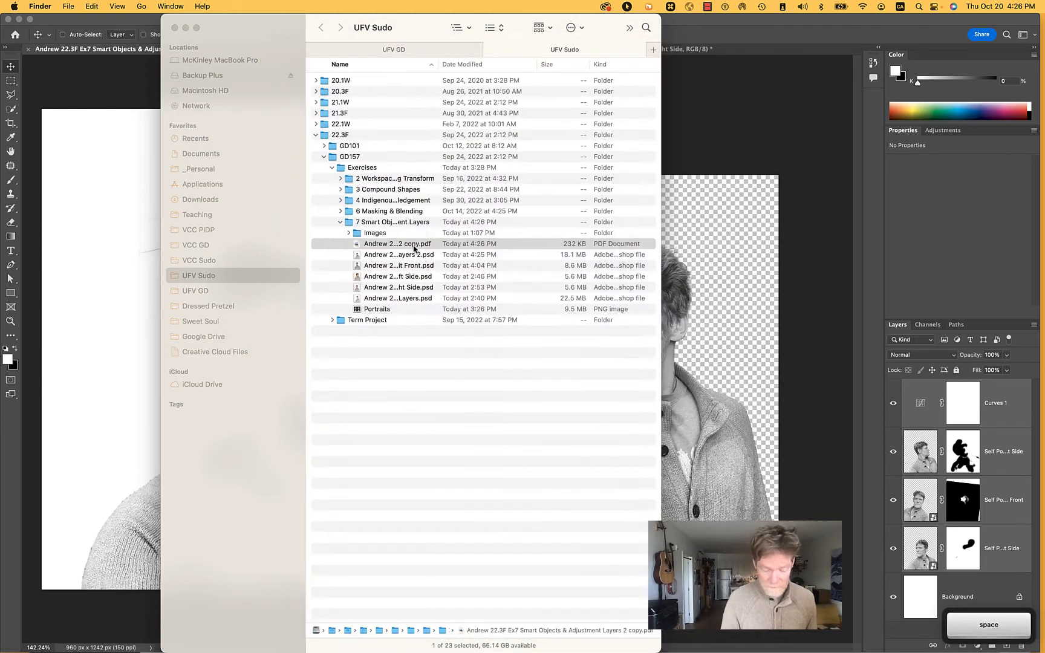
Remove the word "copy" from the exported PDF's file name and preview the renamed file
key(Return)
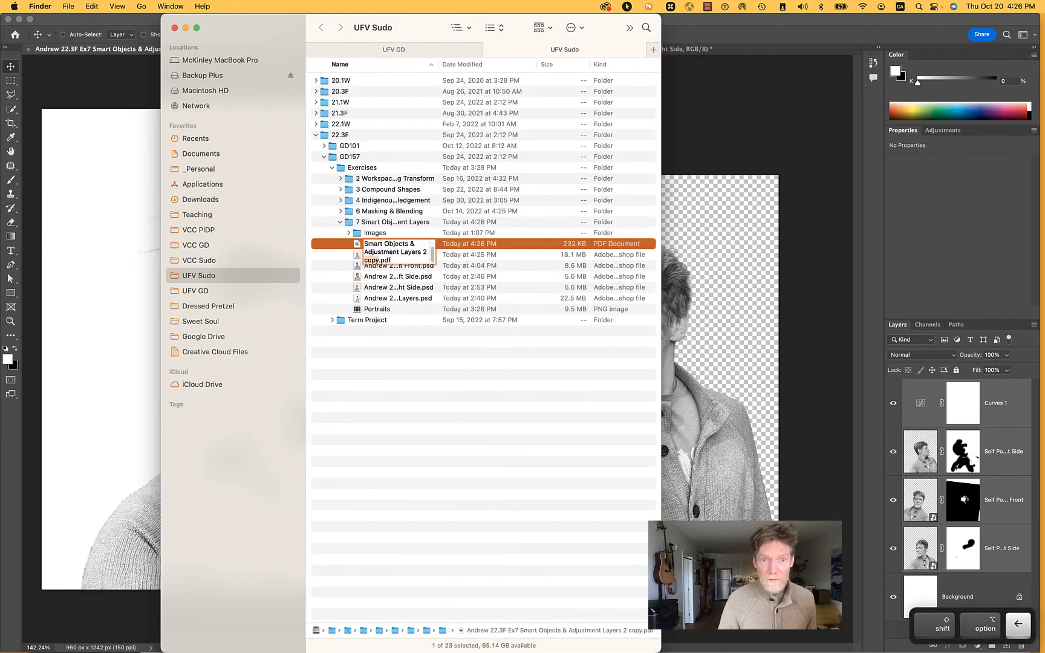
key(BackSpace)
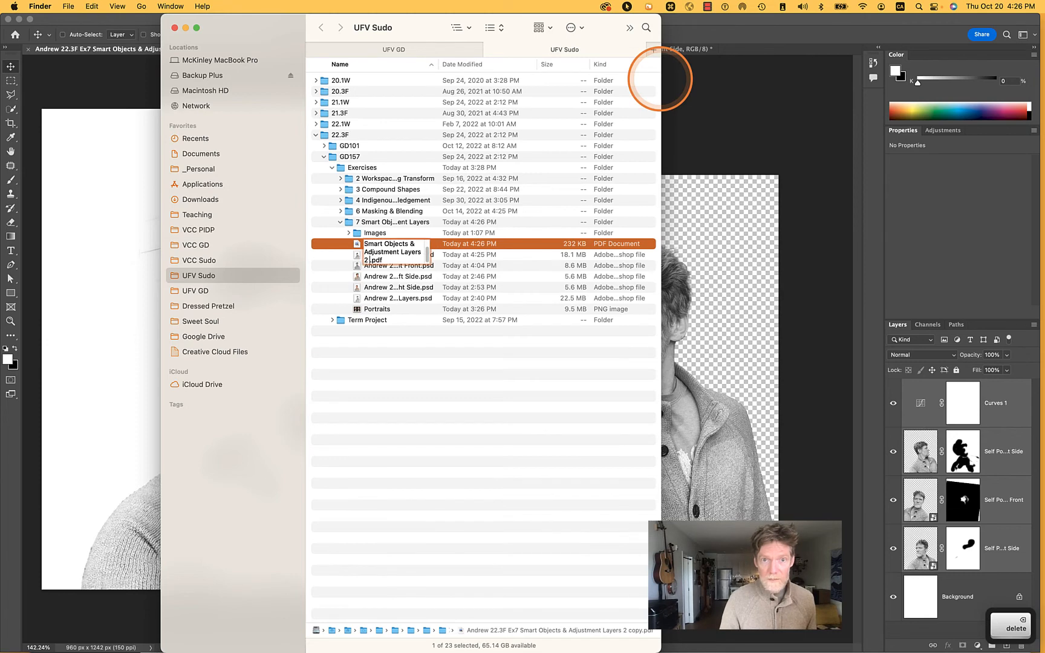
key(Return)
key(space)
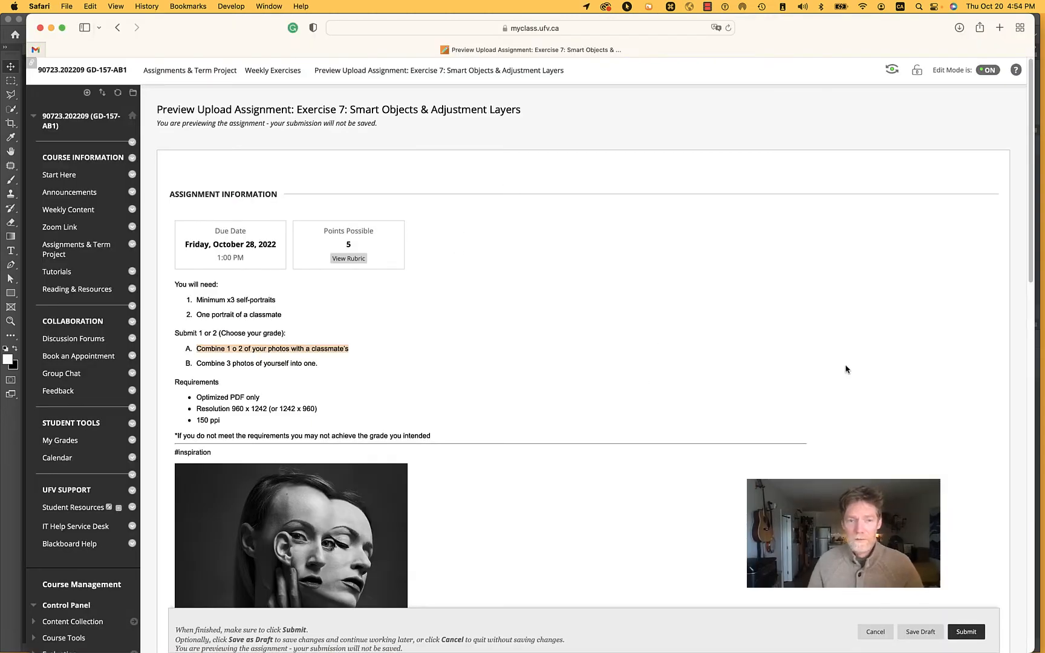
Switch to Safari and review the Exercise 7 assignment requirements, submission area and grading rubric, closing the rubric window when finished
scroll(846, 369, down, 5)
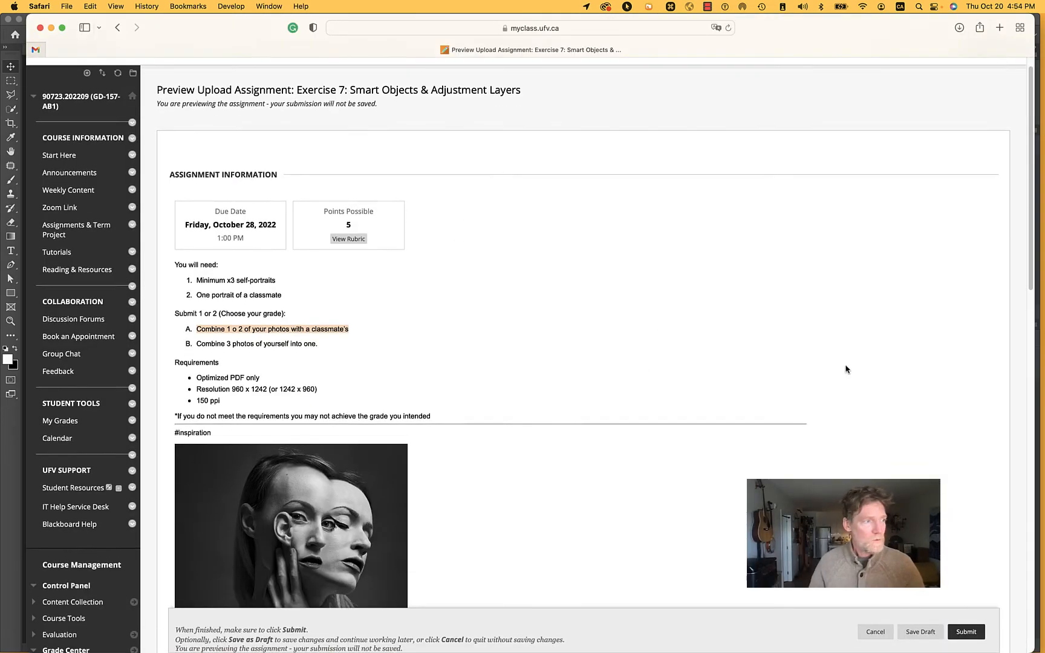
scroll(846, 369, down, 10)
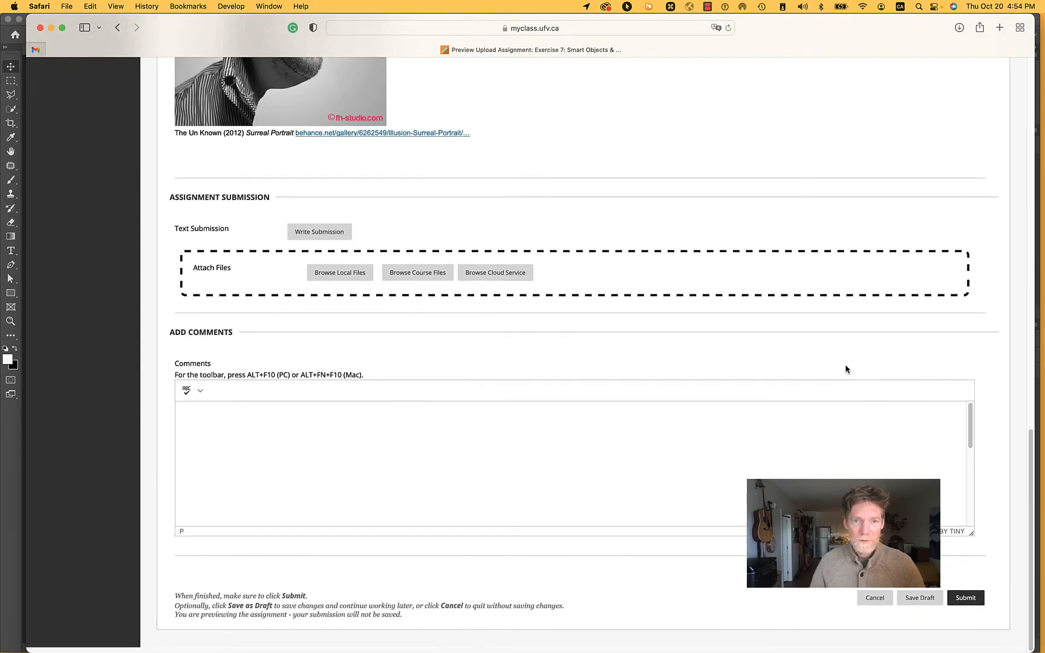
scroll(845, 366, up, 15)
click(357, 235)
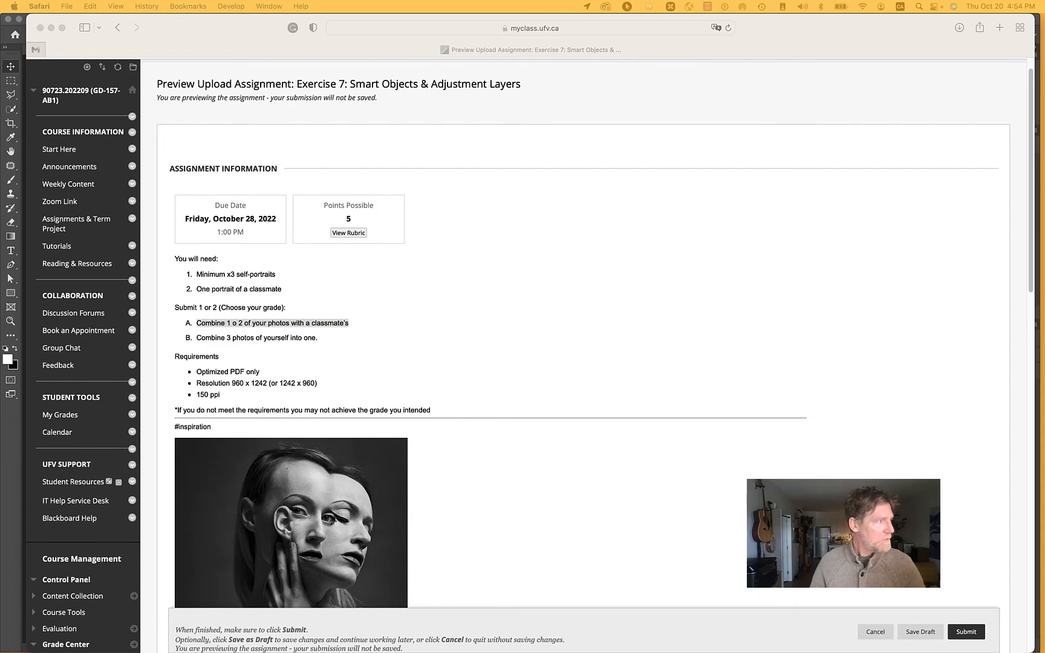
drag(283, 90, 598, 45)
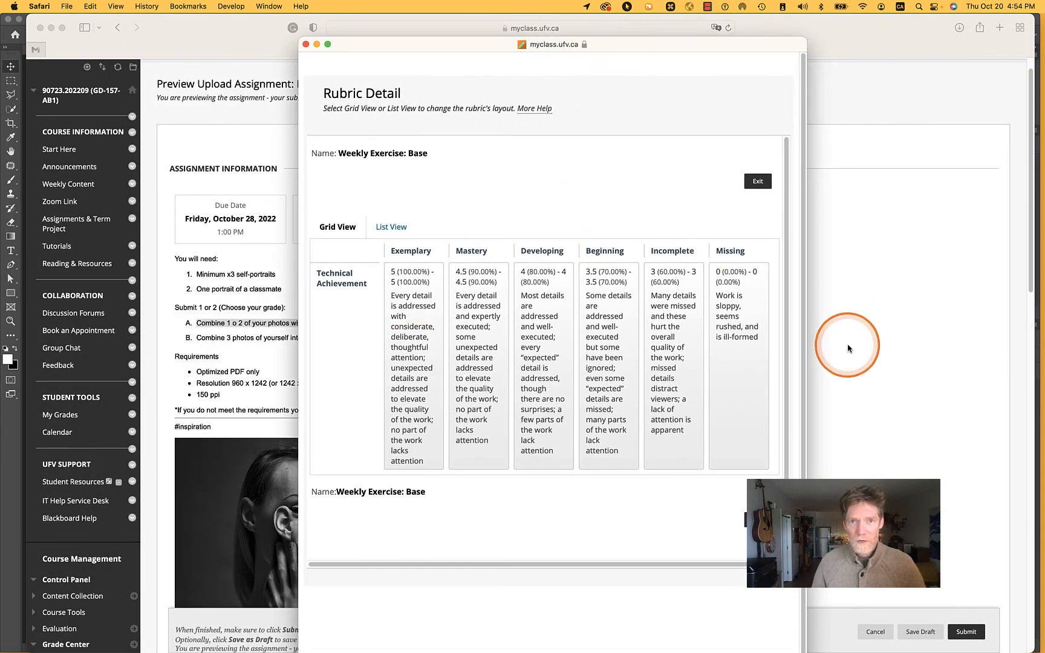
click(306, 46)
Go to the assignment's submission section and open the local file chooser for attaching files
scroll(539, 257, down, 3)
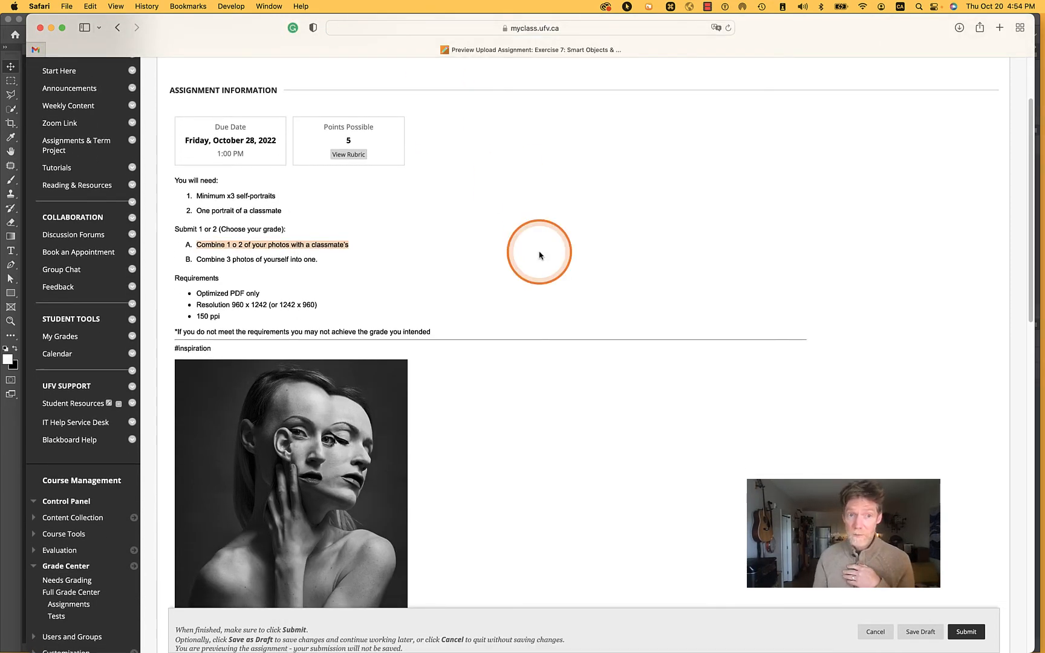
scroll(539, 256, down, 10)
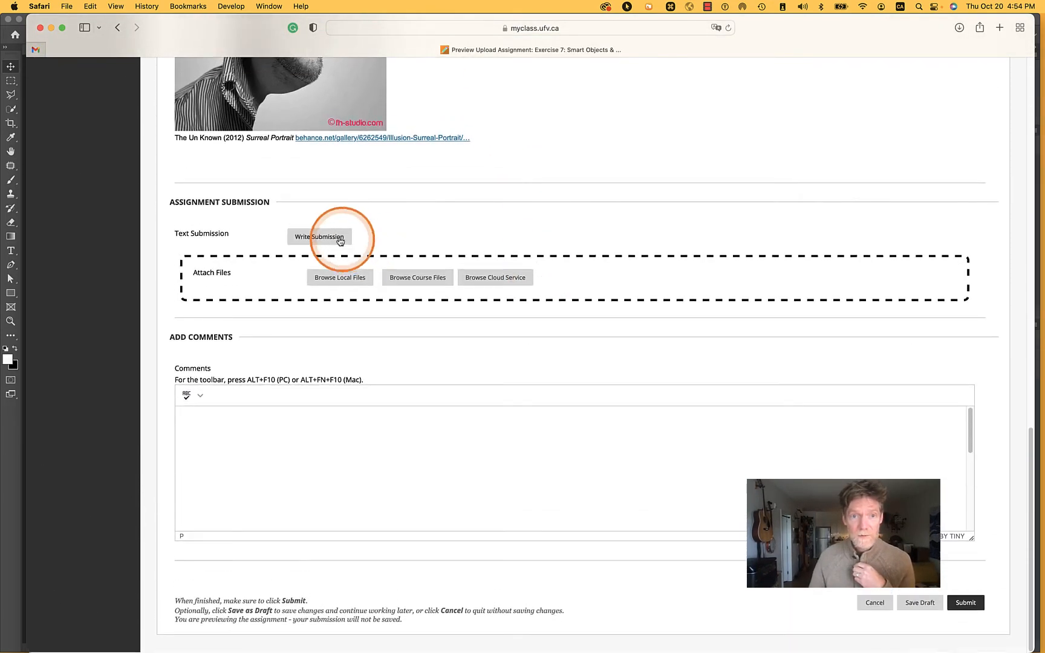
click(330, 279)
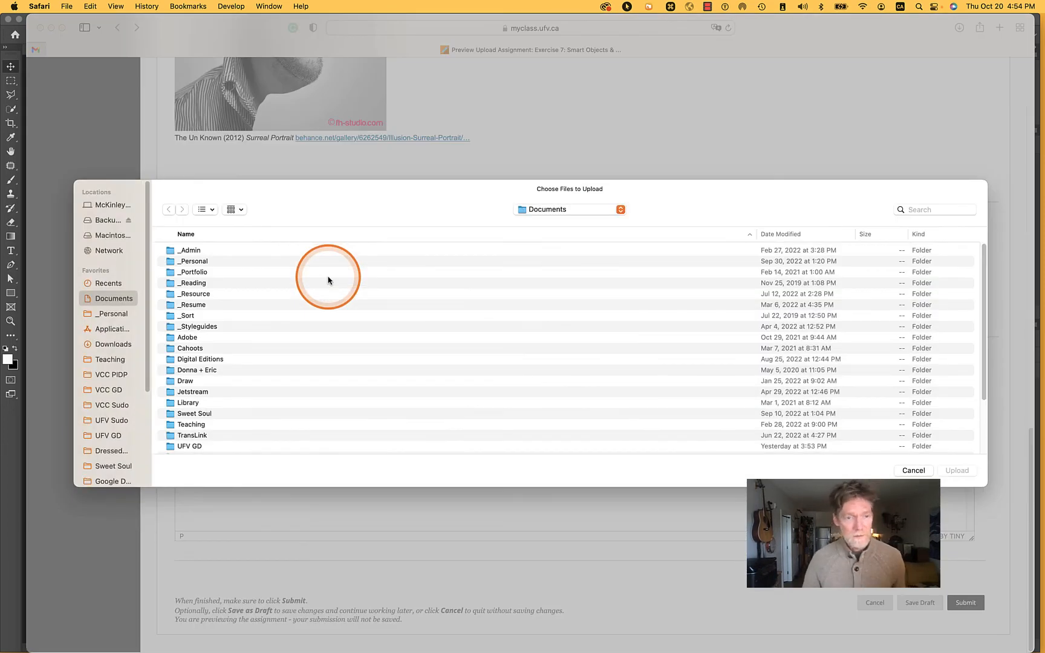
Switch to Finder, move the UFV Sudo window clear of the upload dialog, and close the extra exercise folder window
key(super+Tab)
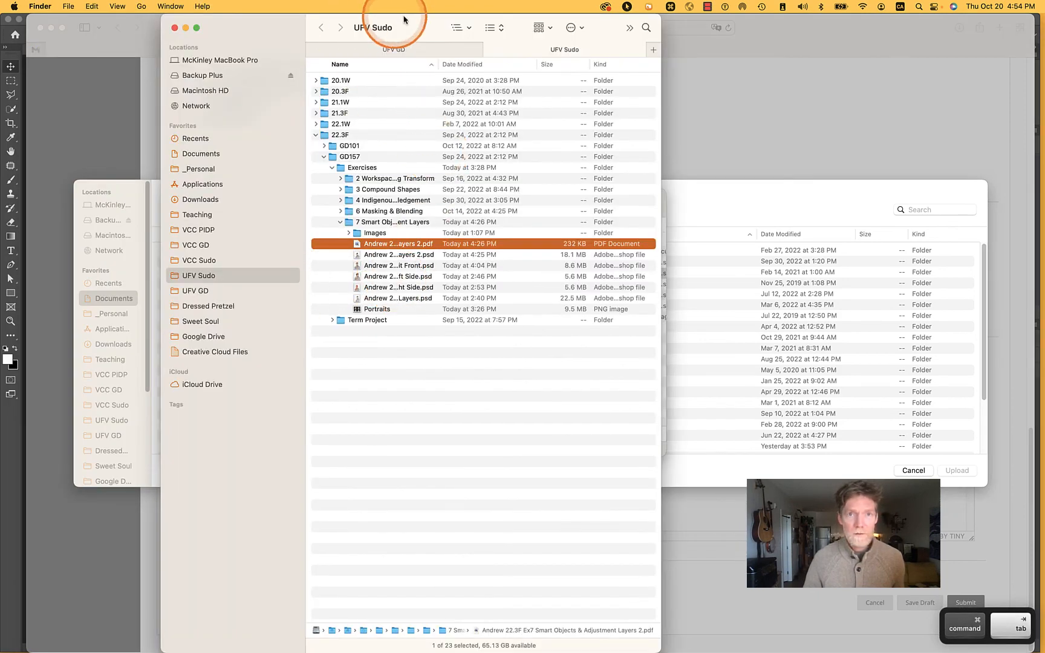
drag(404, 20, 777, 63)
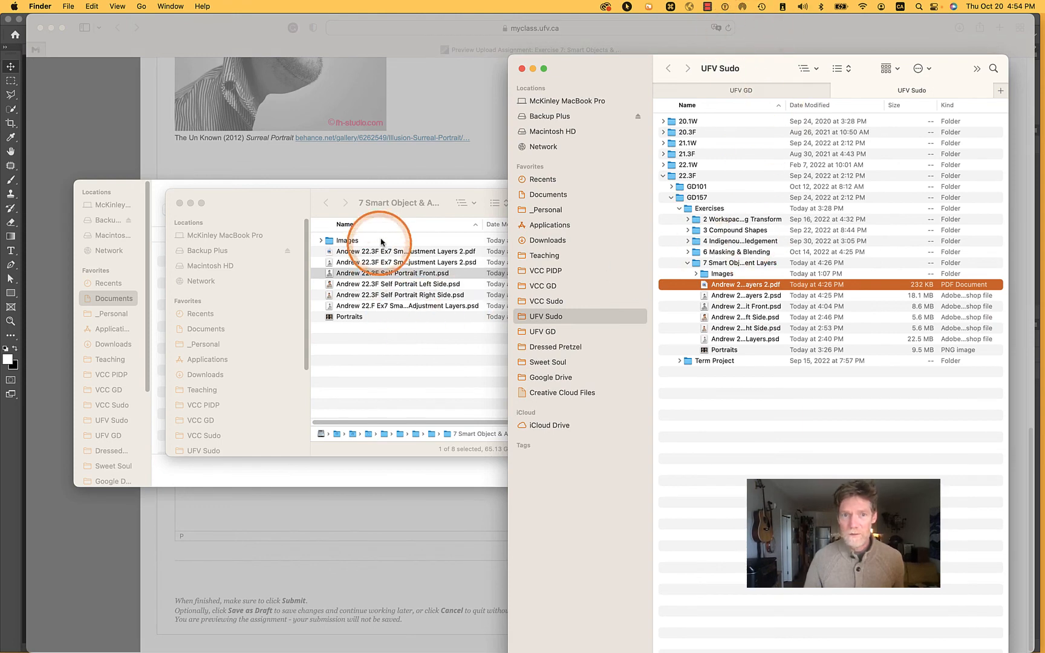
click(287, 207)
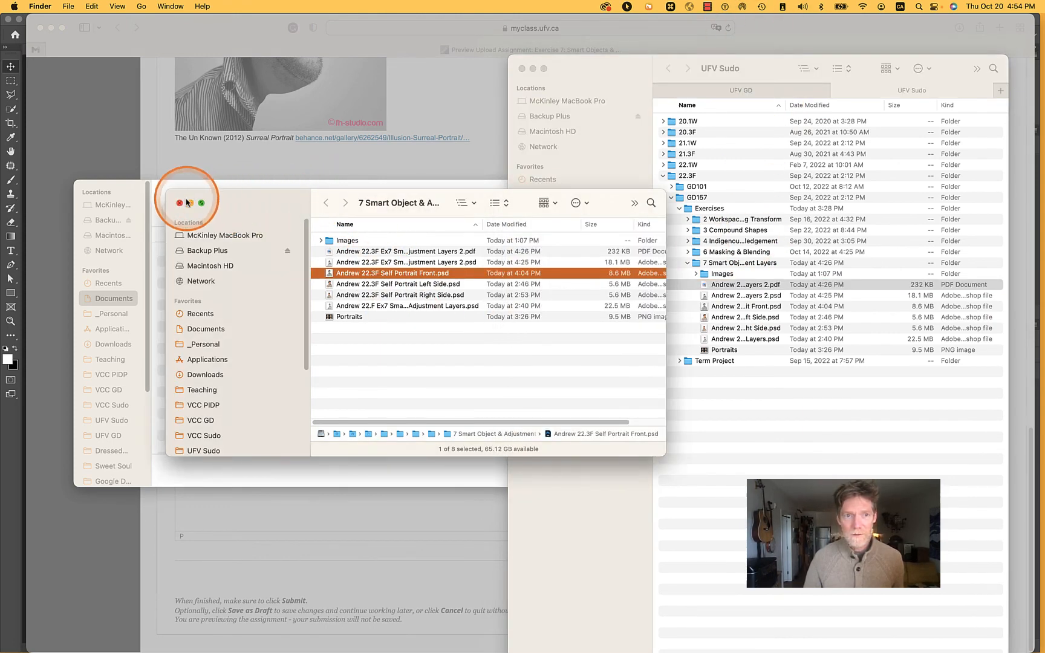
click(180, 206)
click(304, 194)
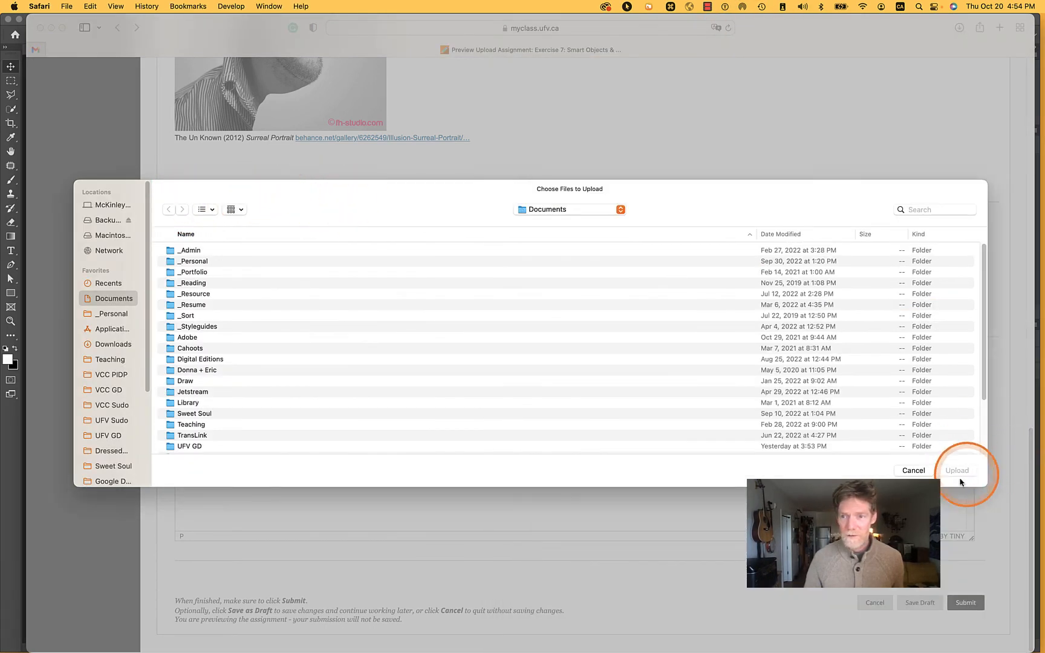
Preview the Ex7 Smart Objects & Adjustment Layers 2 PDF in Finder, bring it into the upload dialog, and attach it to the submission
key(super+Tab)
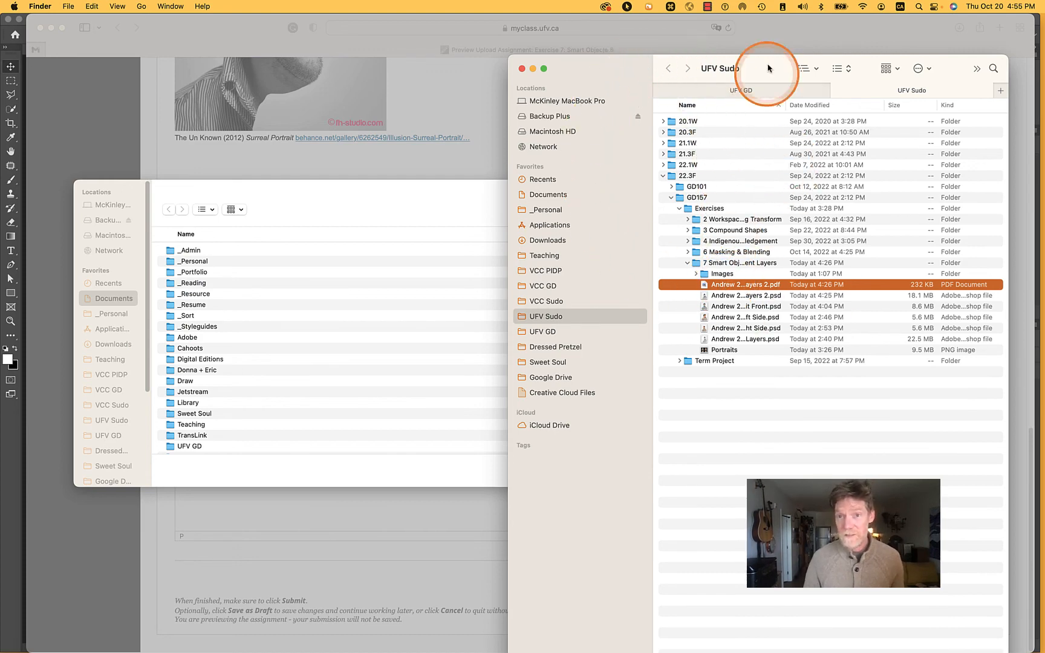
key(space)
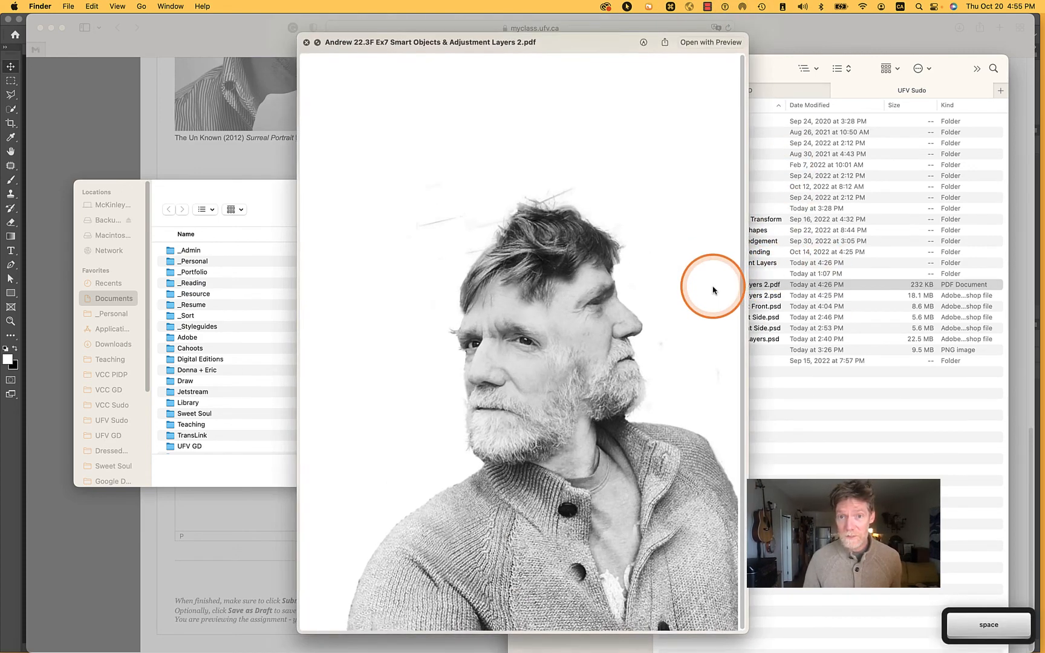
key(space)
key(space)
key(space)
drag(714, 289, 361, 338)
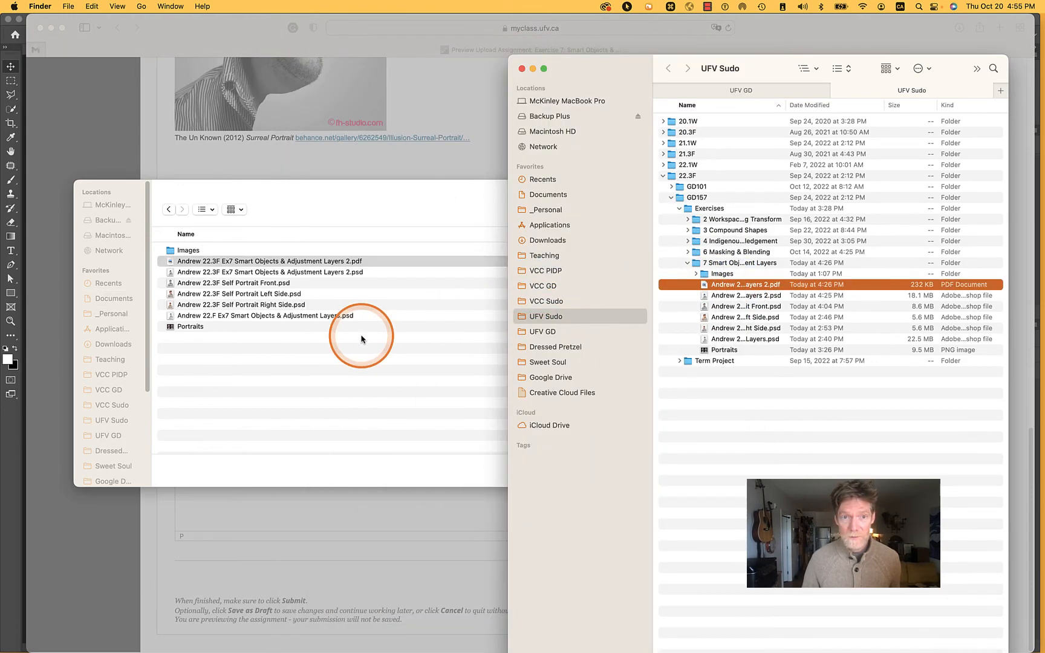
click(397, 212)
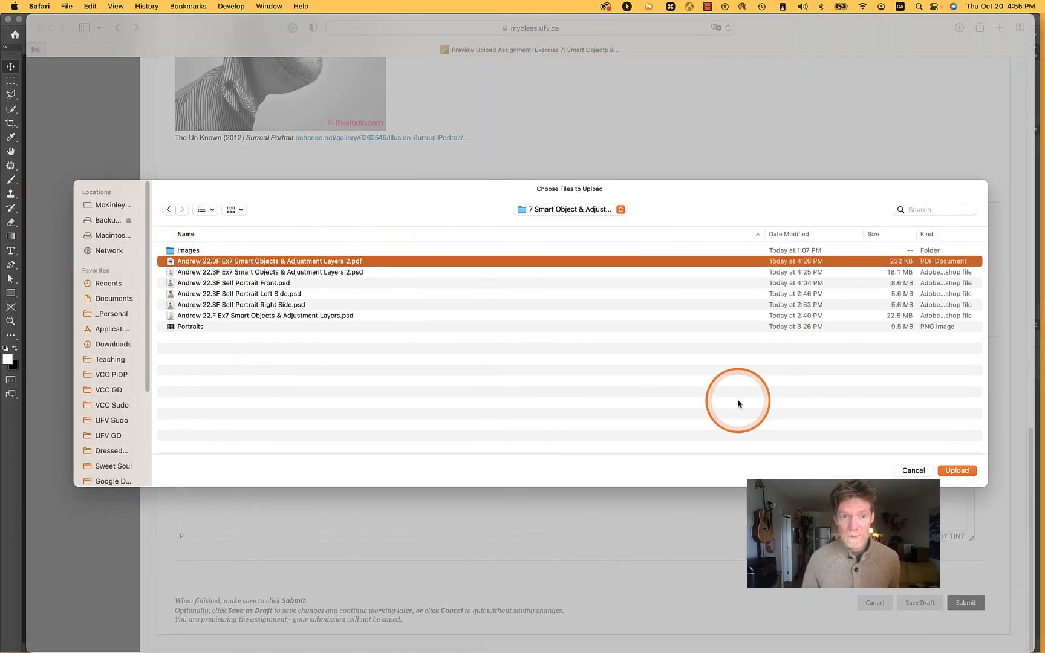
click(957, 471)
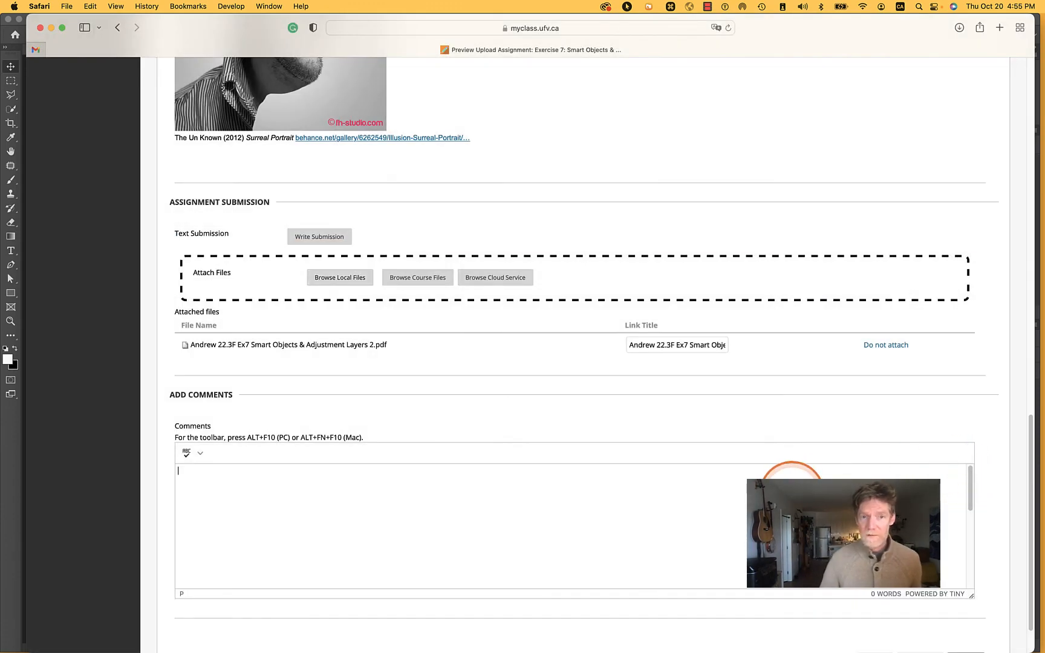
Enter the submission comment "What you learned. What was frustrating or easy. Something else you learned on the way."
click(792, 491)
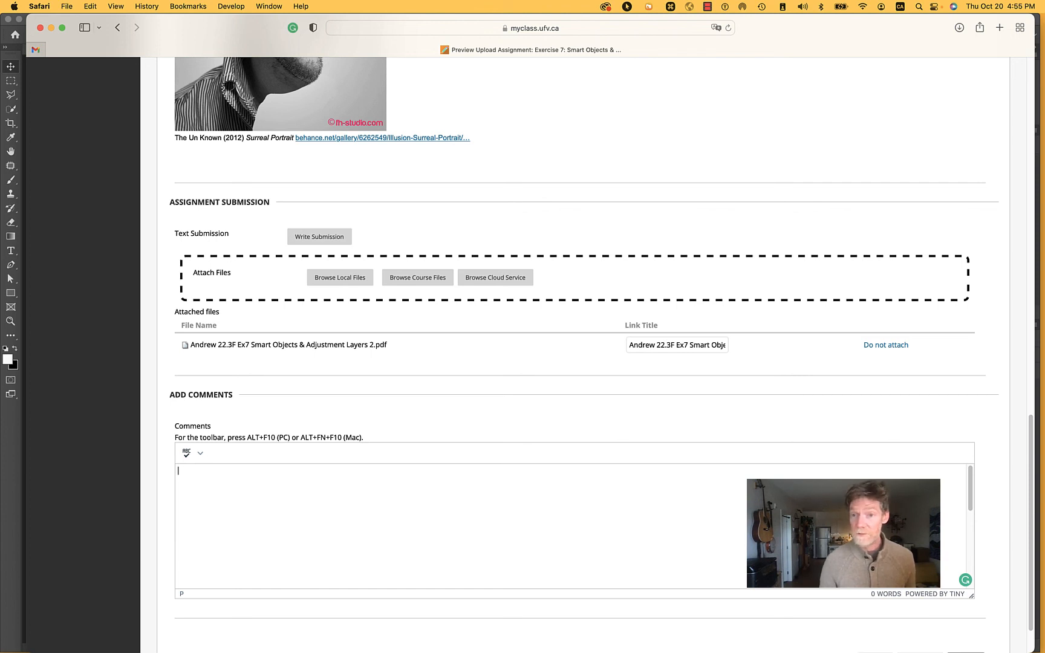
scroll(1003, 496, down, 2)
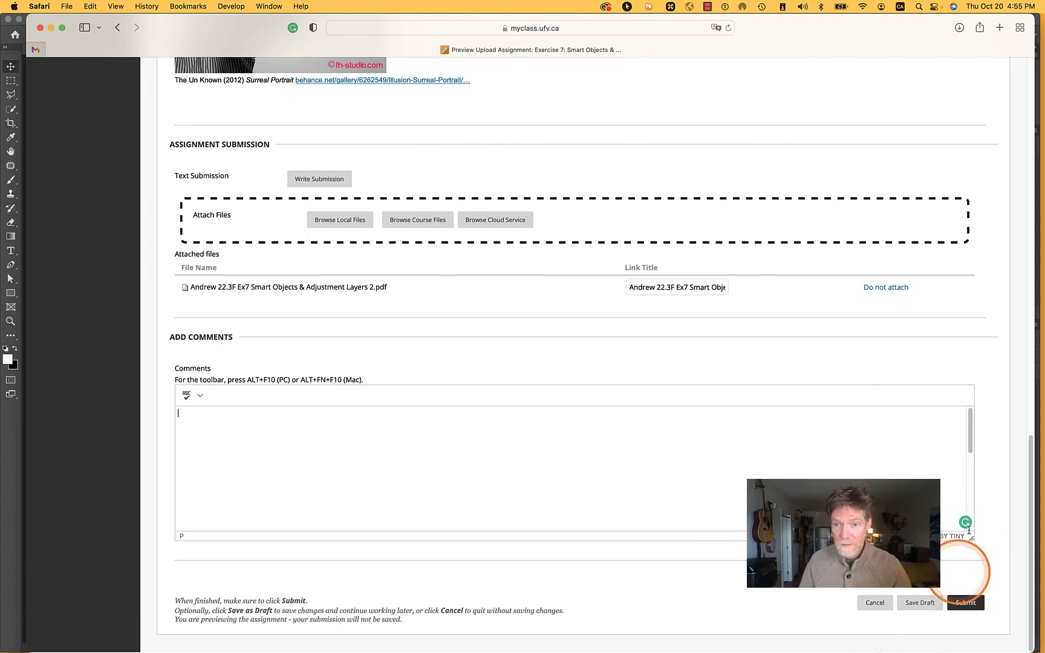
text(Wha)
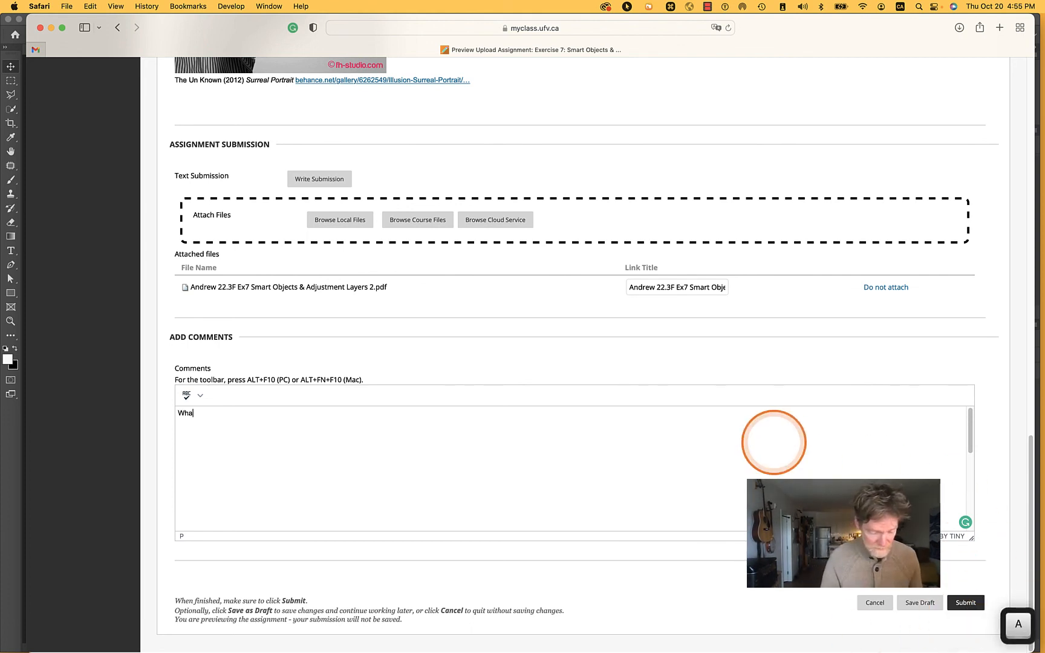
text(t you learne)
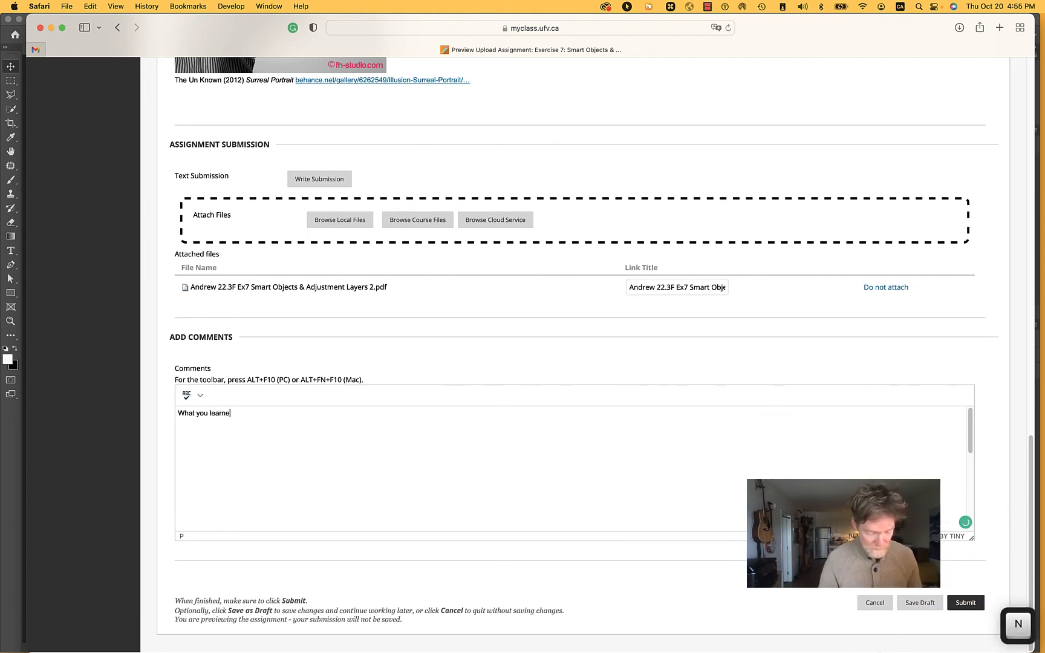
text(d. )
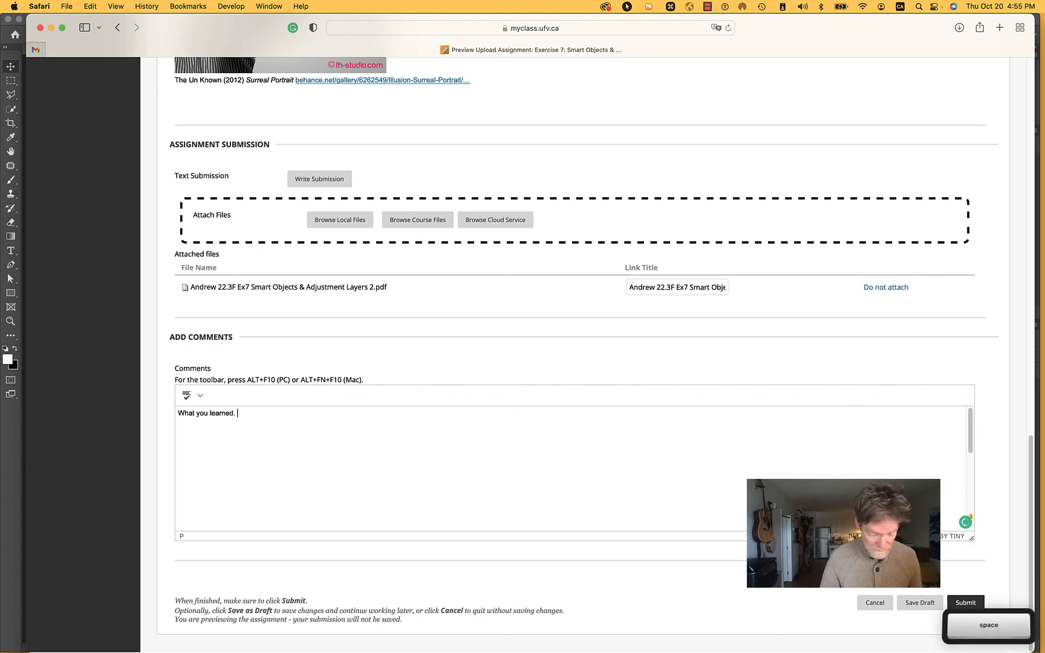
text(What was f)
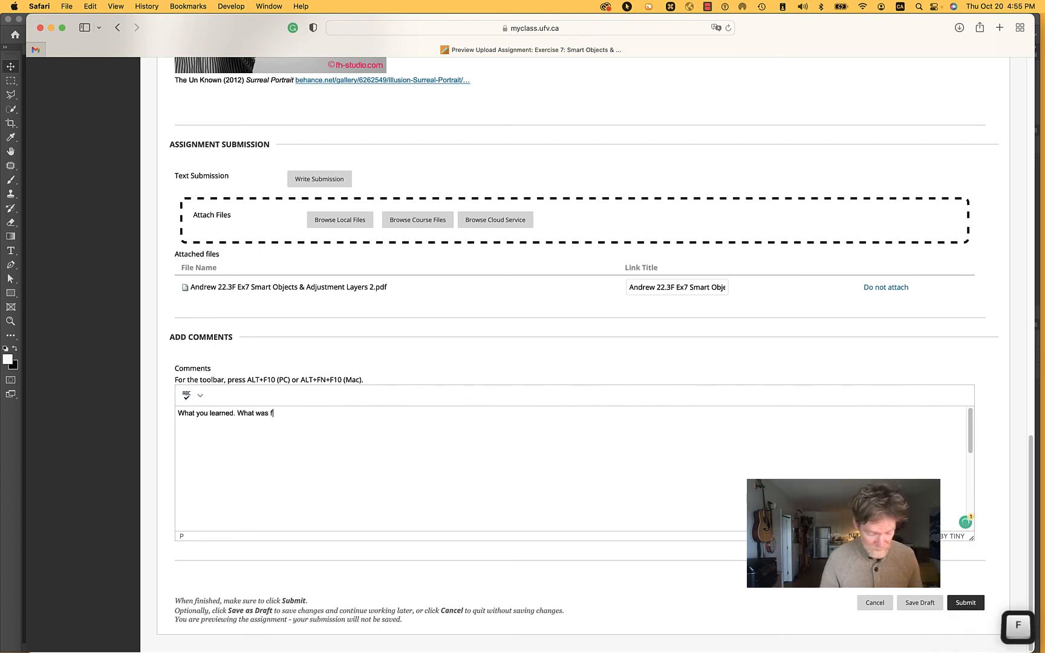
text(rustrating )
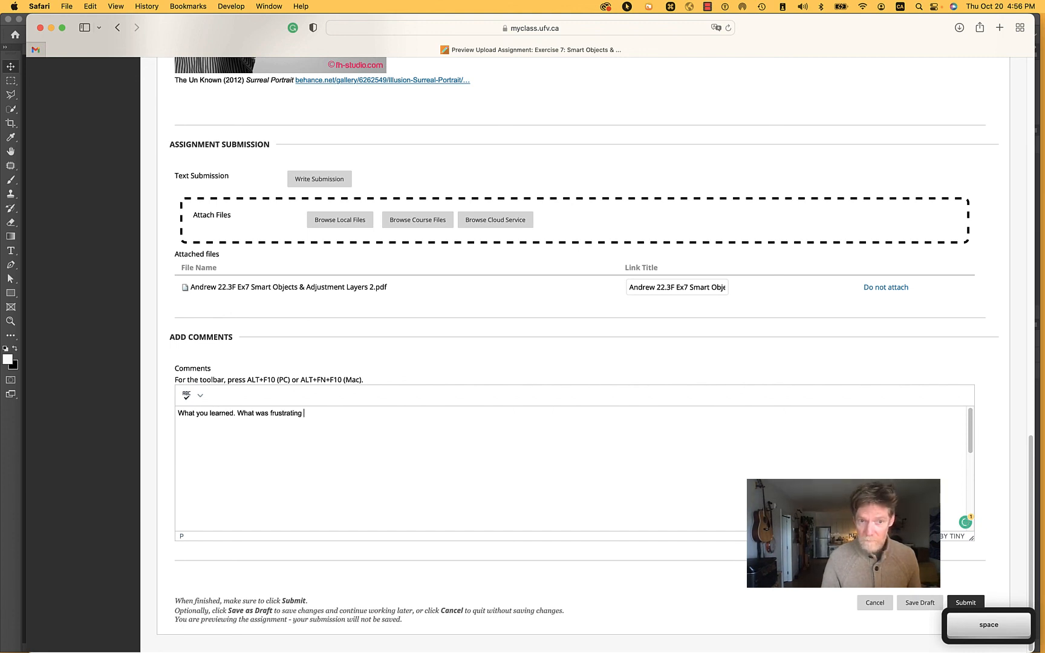
text(o)
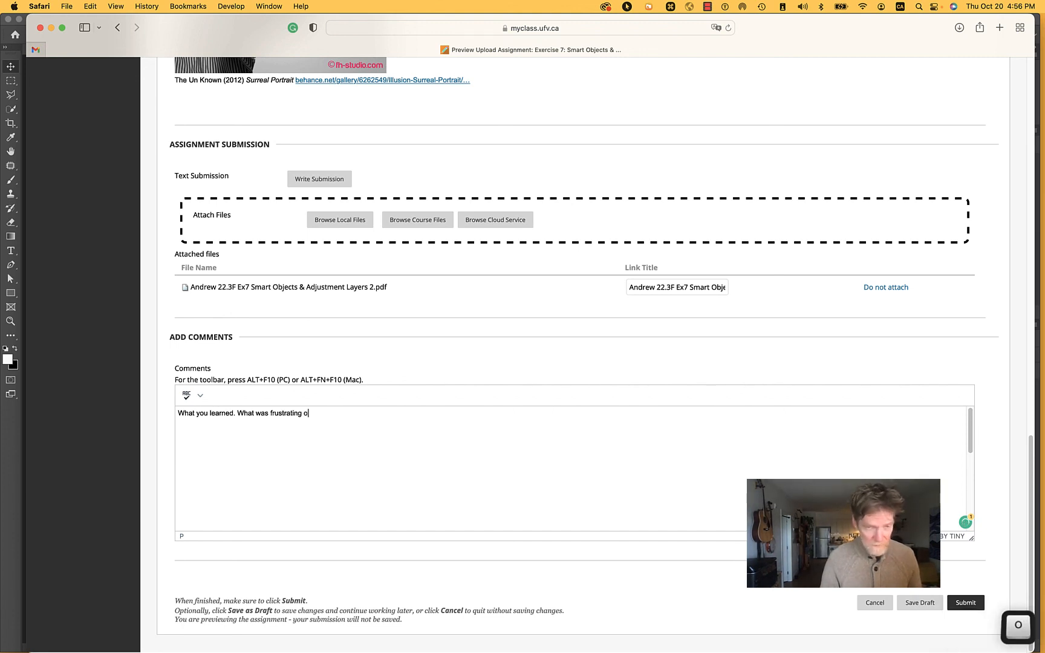
text(r easy)
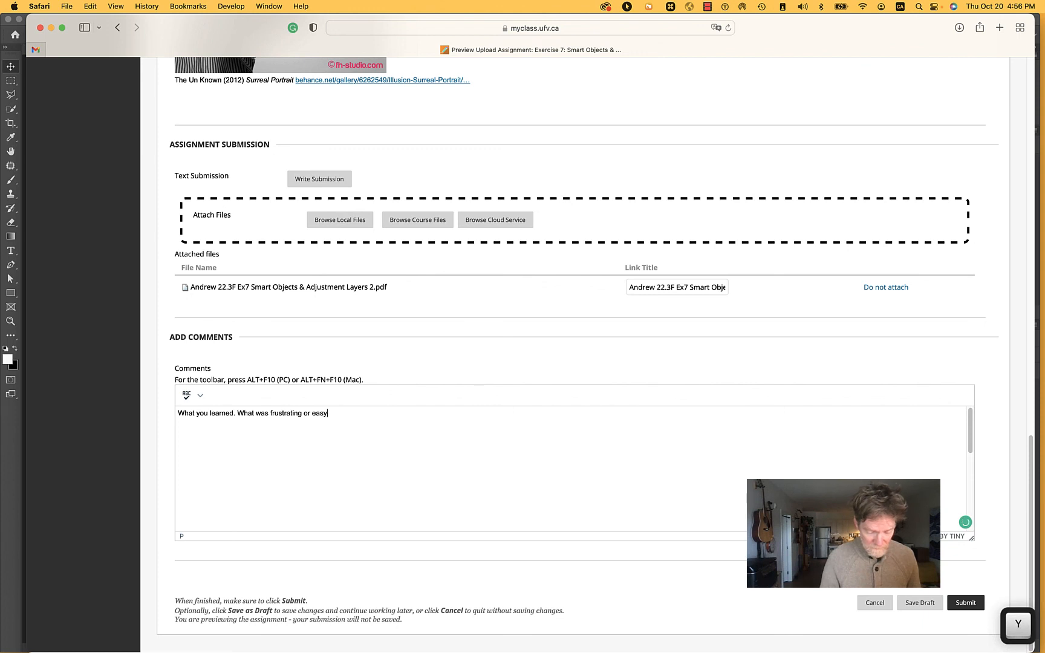
text(.)
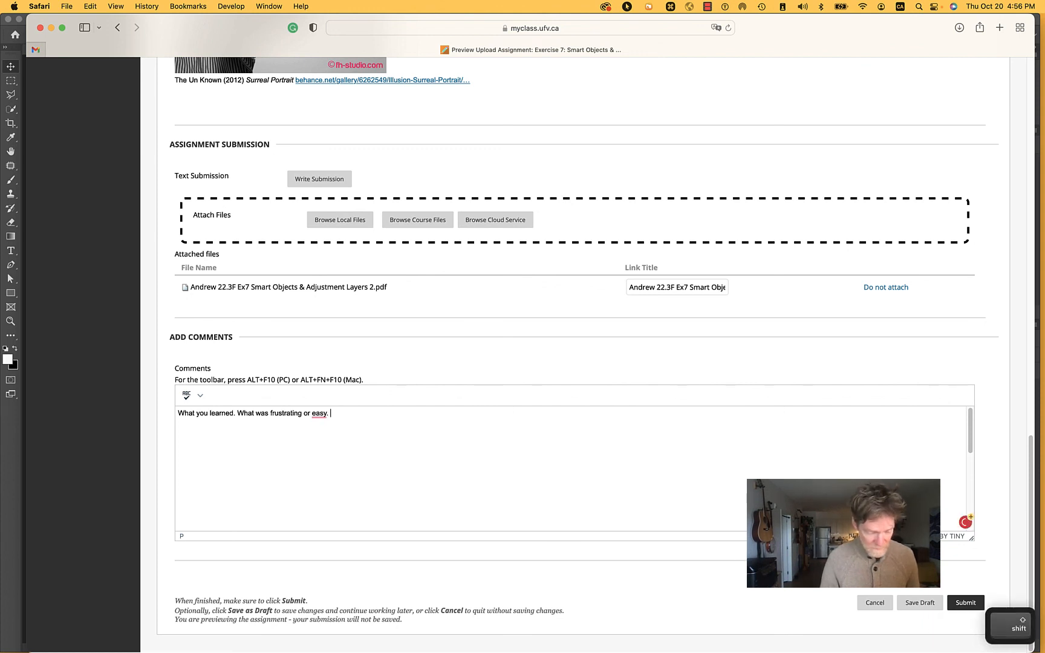
text( Something)
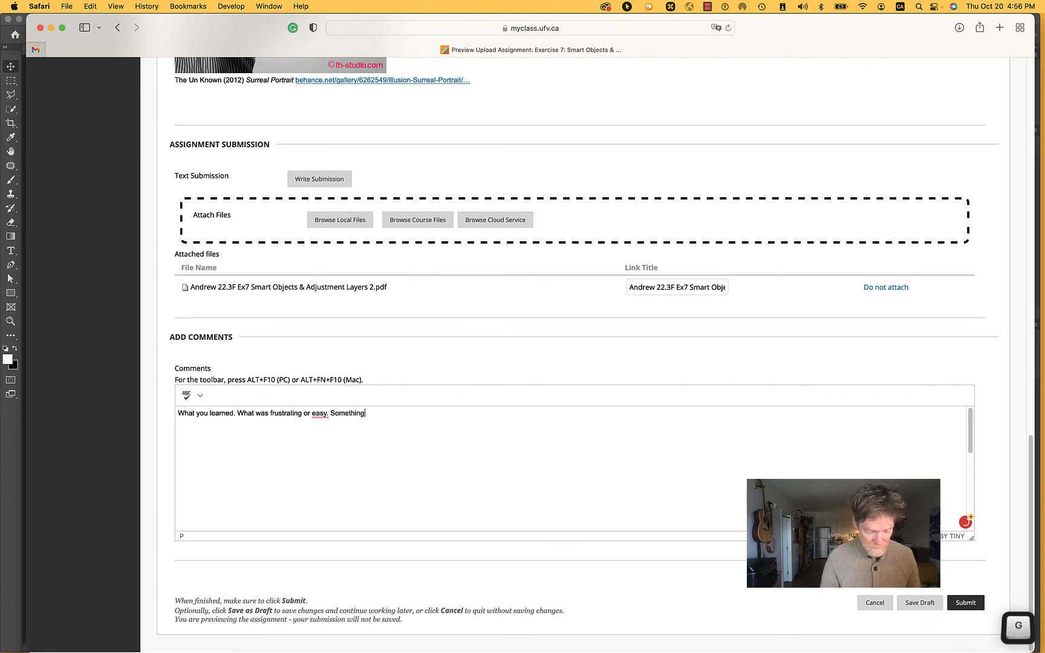
text( else you )
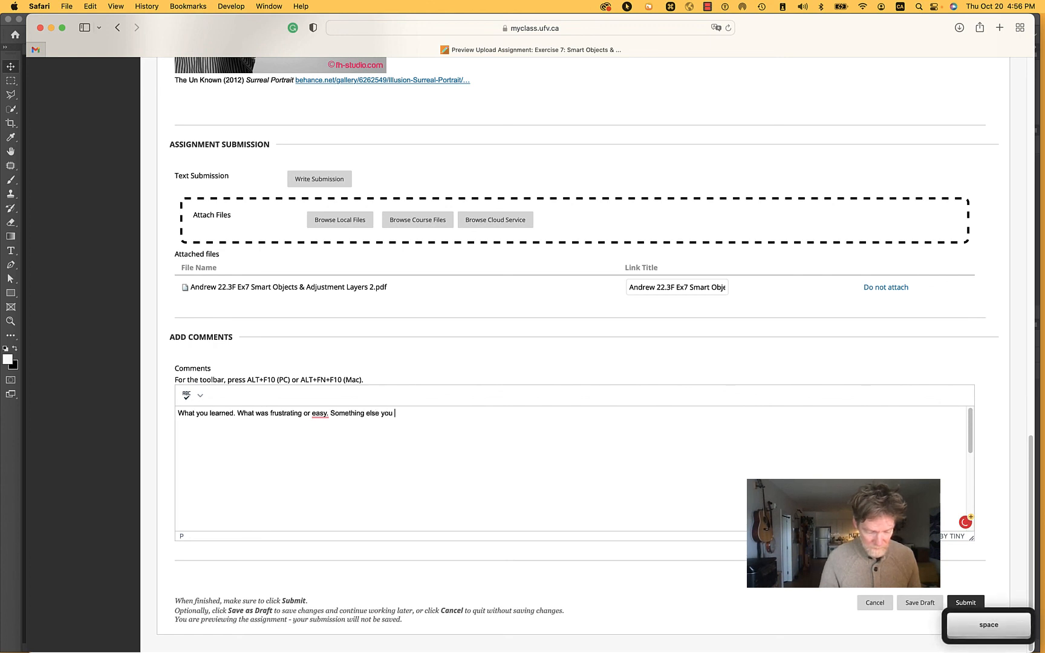
text(learned on the )
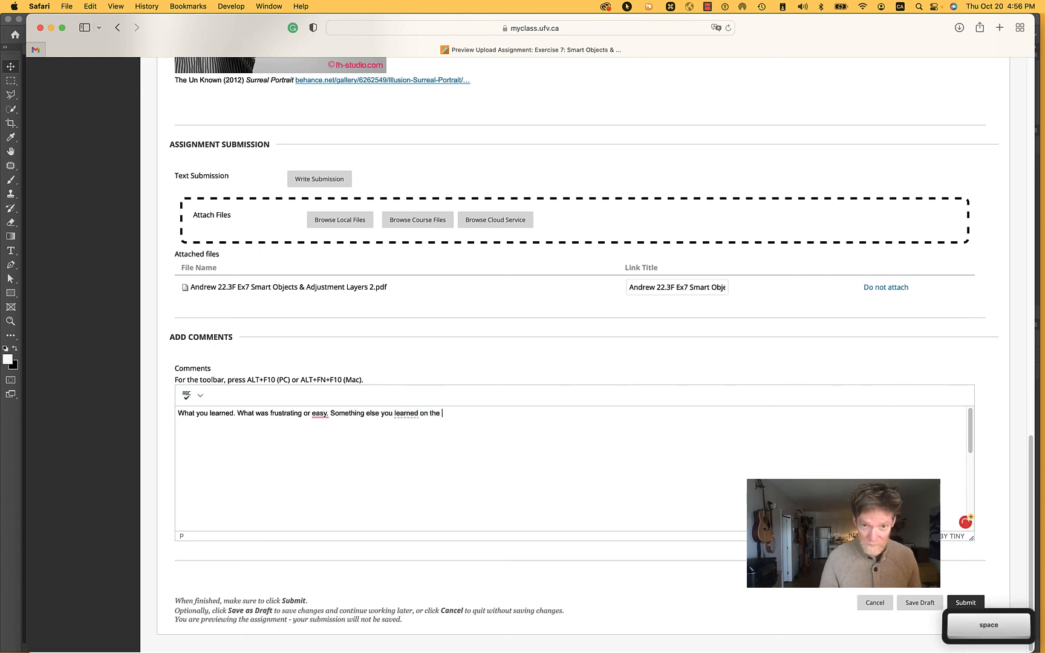
text(way)
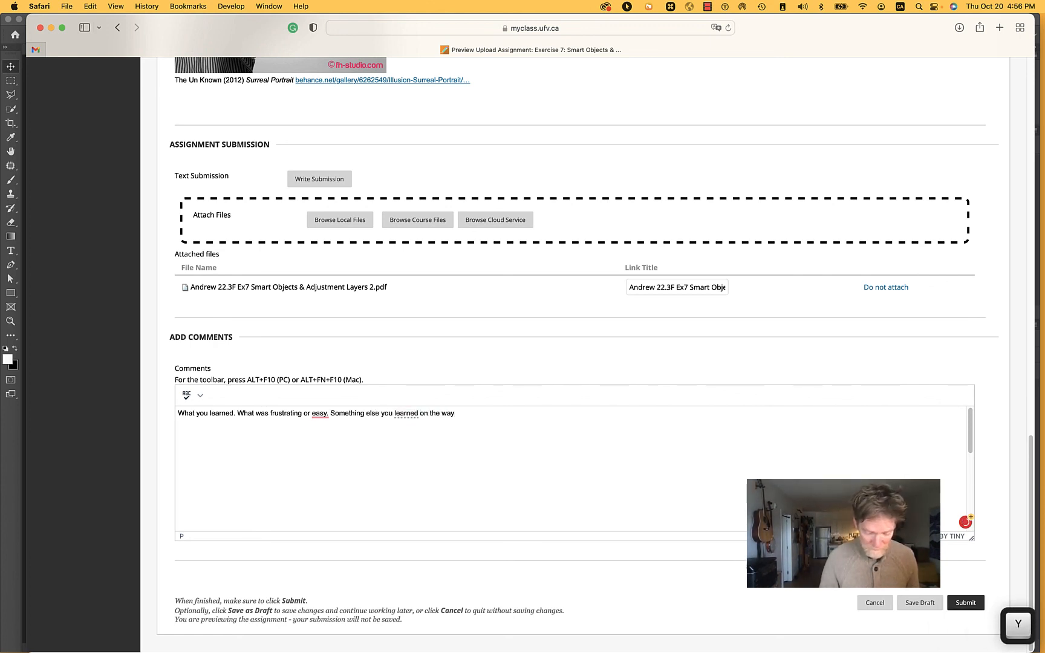
text(.)
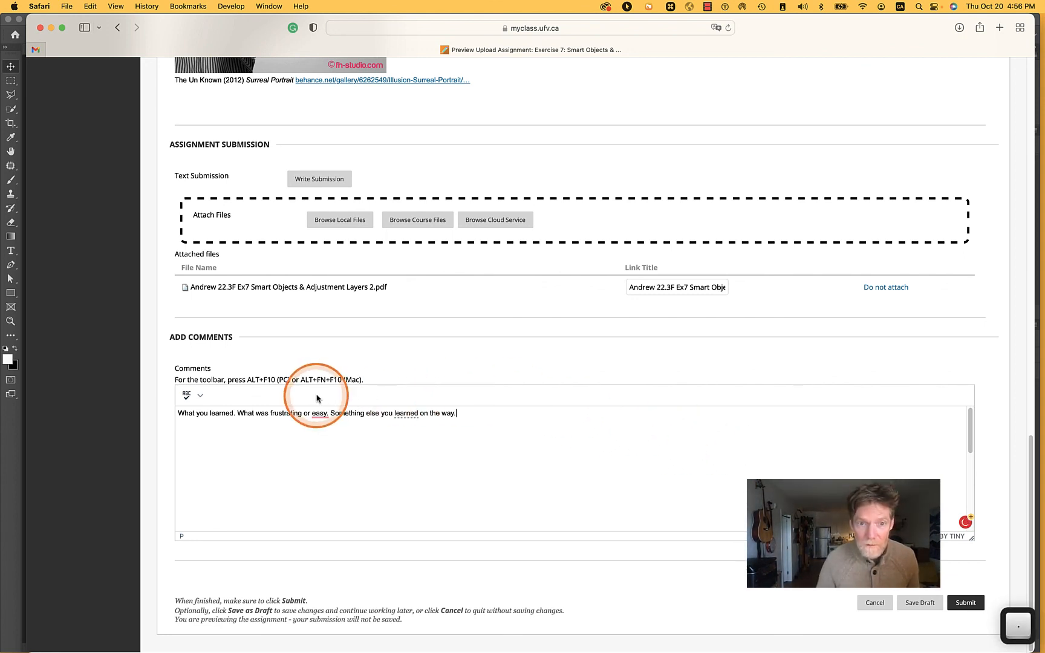
Accept the Grammarly suggestion for a question mark after "easy" in the comment, and submit the assignment
mouse_move(319, 414)
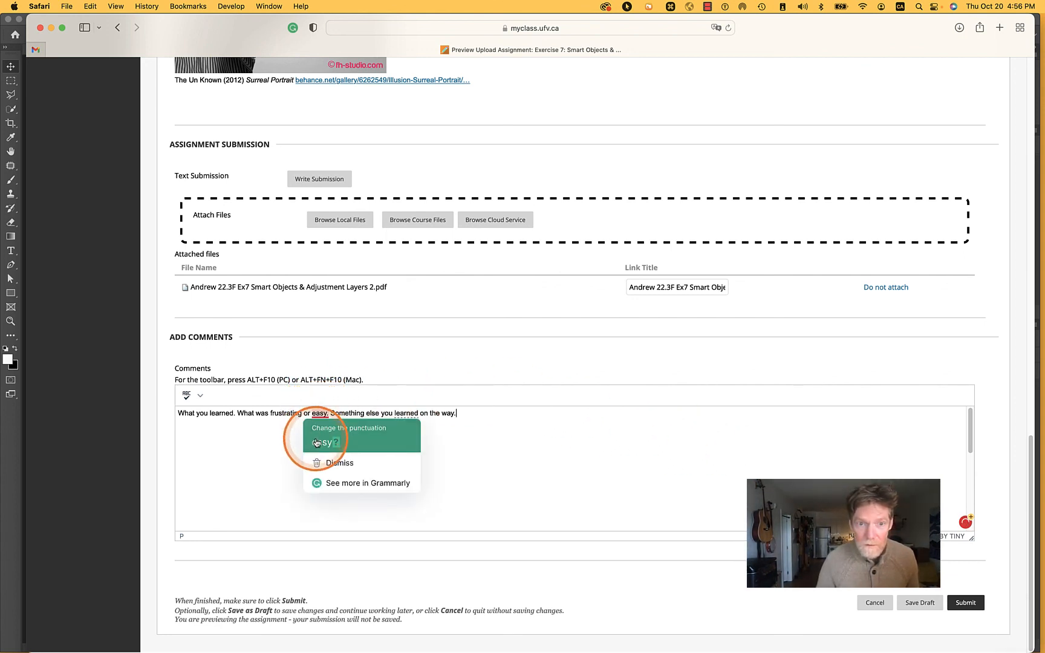
click(316, 443)
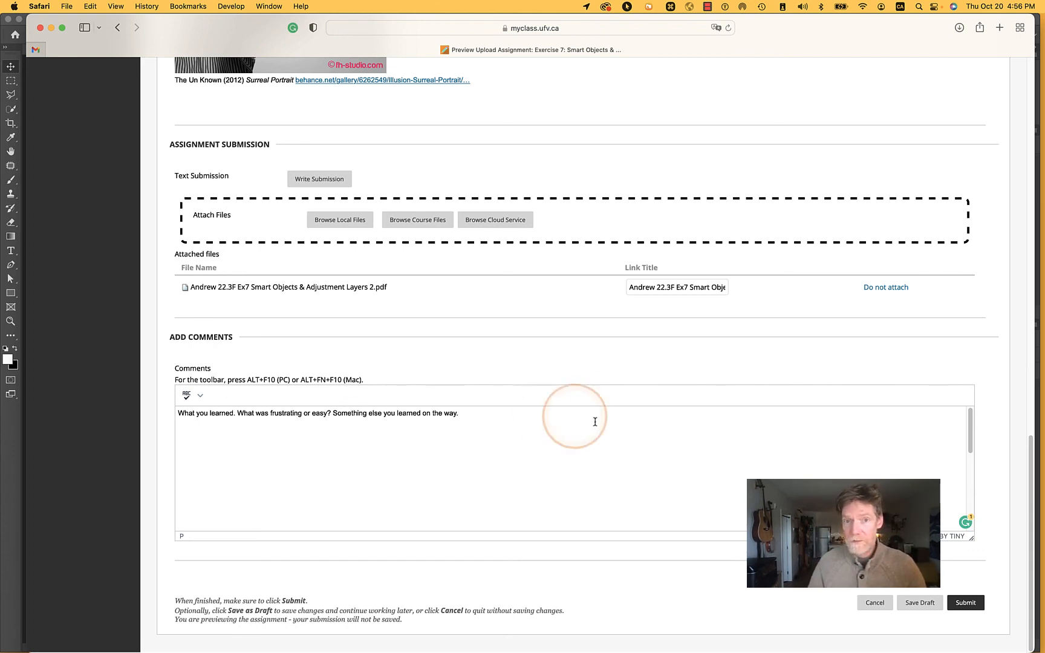
click(970, 603)
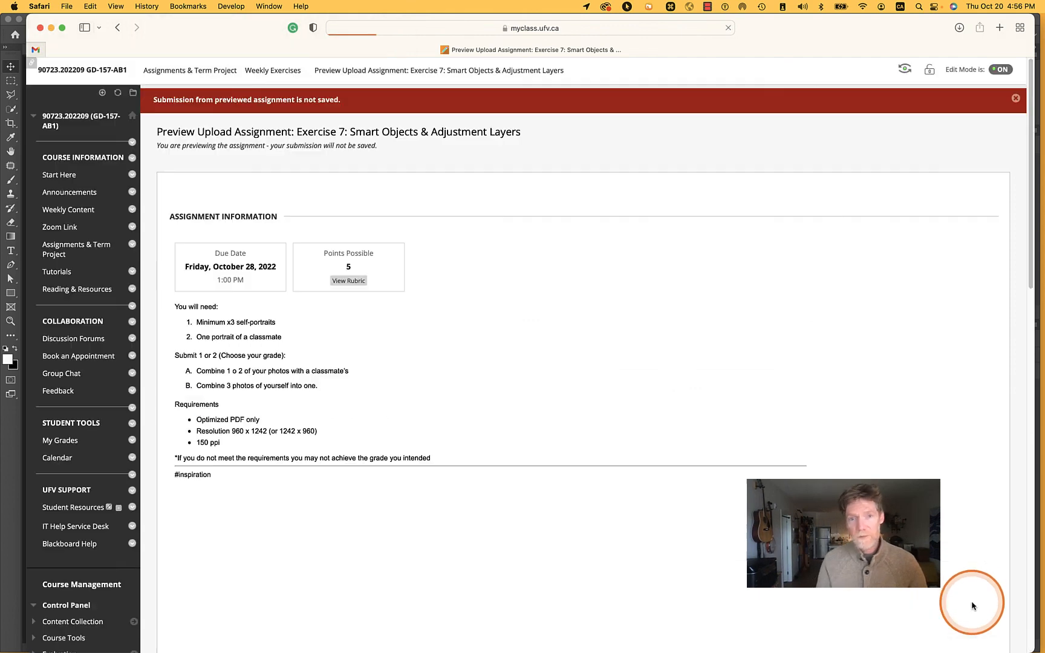